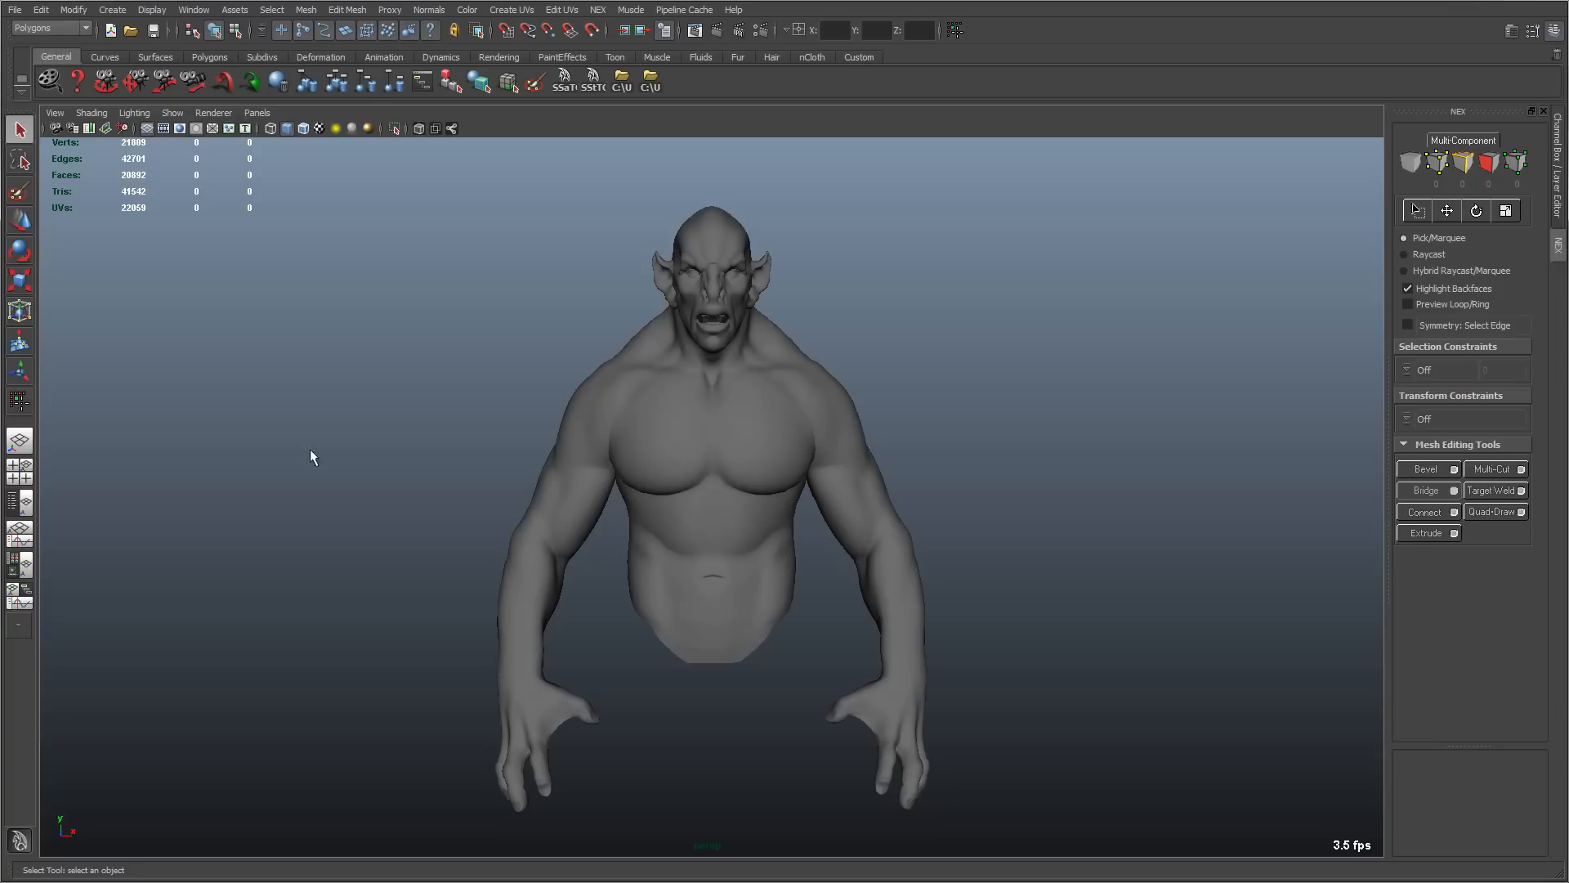
Step: Look at the portrait on the CGPortfolio gallery page in the browser, and return to Maya
key("alt+Tab")
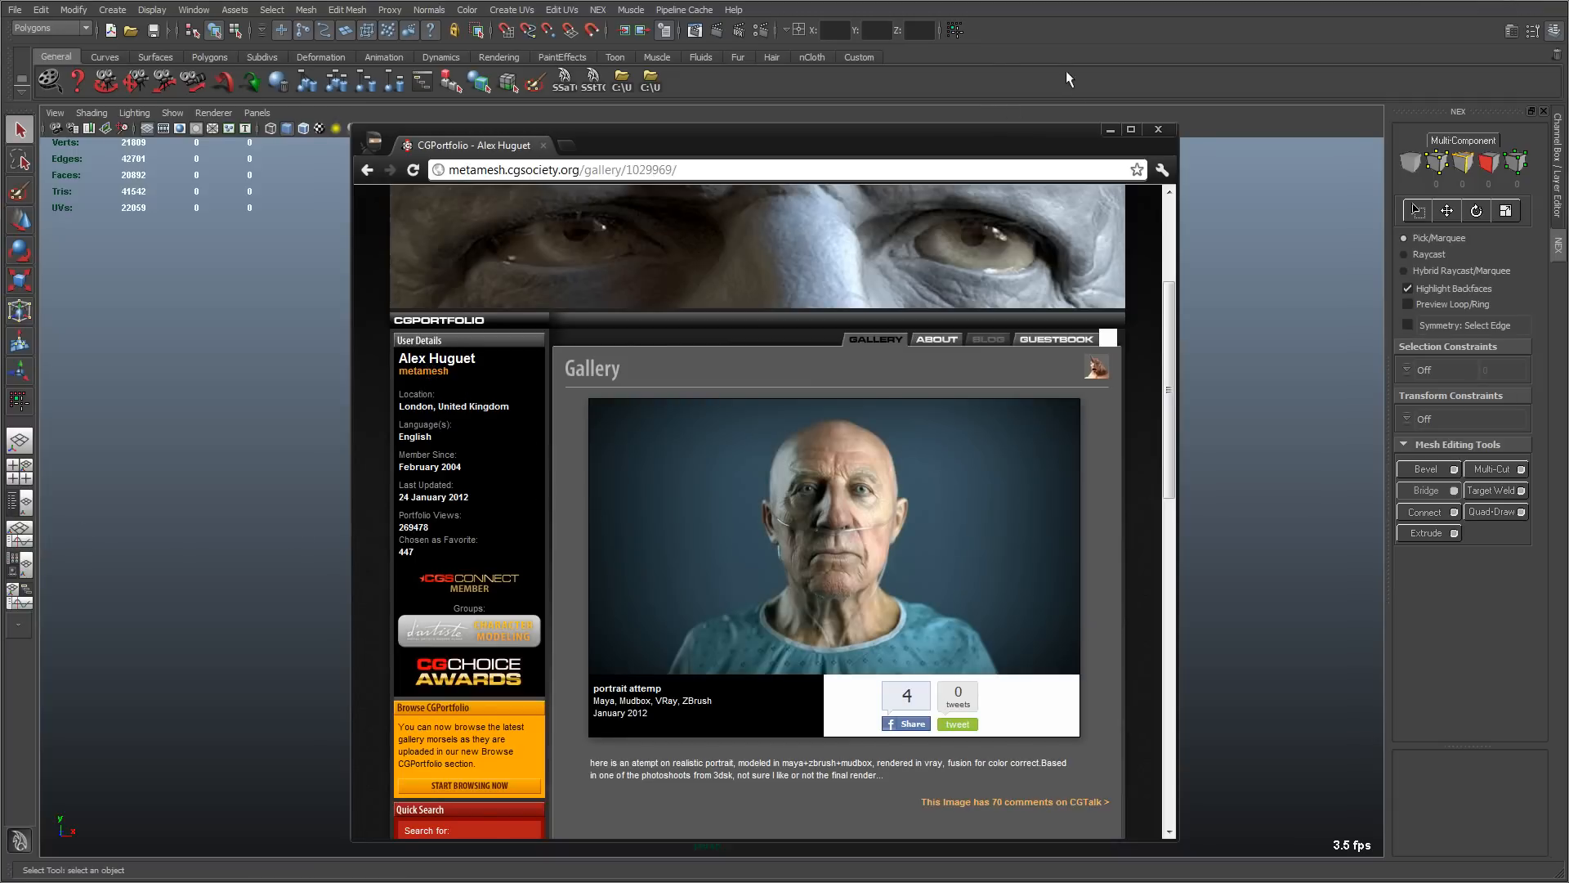
left_click(1112, 129)
Step: Put the creature's torso mesh into edge selection and select a single edge on the character's left pectoral
mouse_move(916, 411)
left_mouse_down("alt")
mouse_move(867, 411)
mouse_move(927, 411)
left_mouse_up("alt")
right_click_drag(929, 412, 1088, 420, "alt")
left_click_drag(909, 434, 879, 429, "alt")
left_click_drag(742, 417, 833, 487, "alt")
right_click_drag(834, 488, 849, 425, "alt")
middle_click_drag(846, 416, 853, 523, "alt")
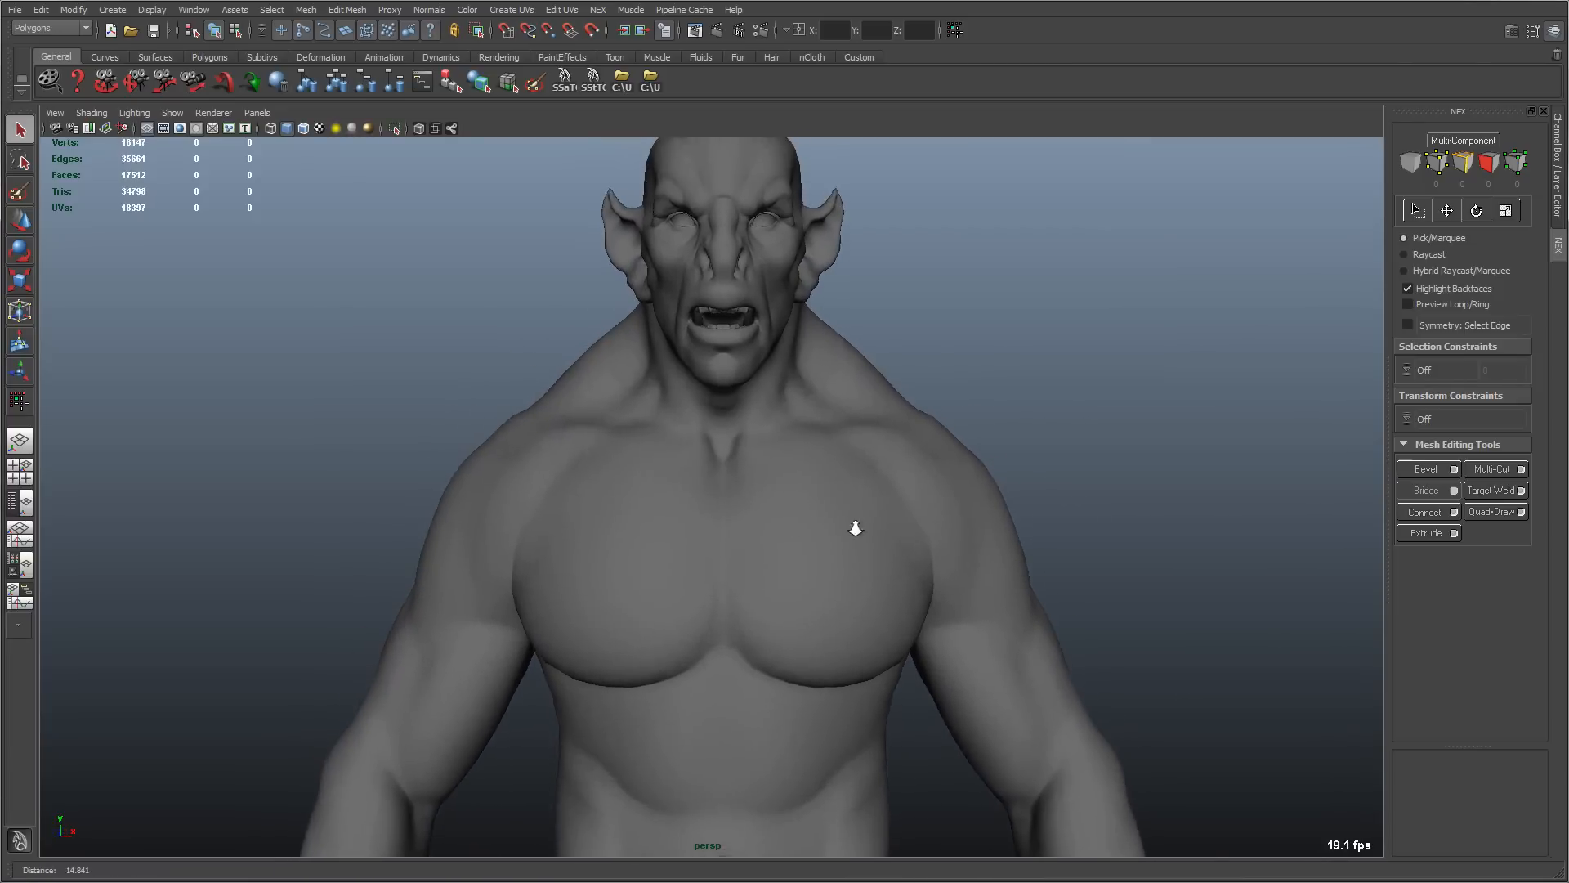
right_click_drag(853, 523, 896, 528, "alt")
left_click(843, 515)
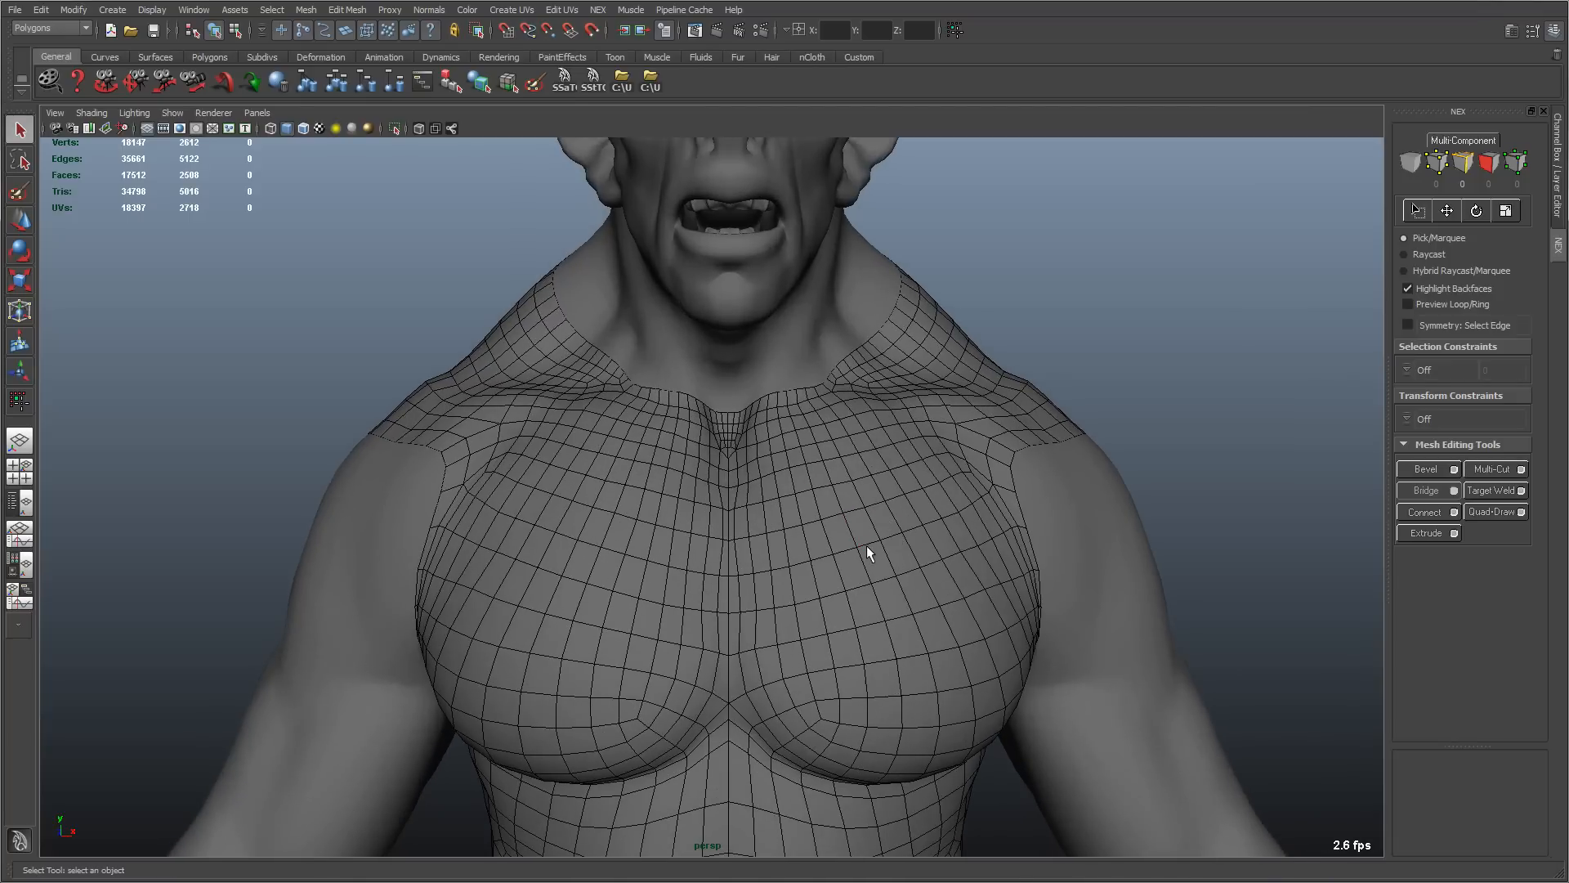
left_click(868, 542)
middle_click_drag(804, 473, 765, 547, "alt")
right_click_drag(765, 548, 931, 543, "alt")
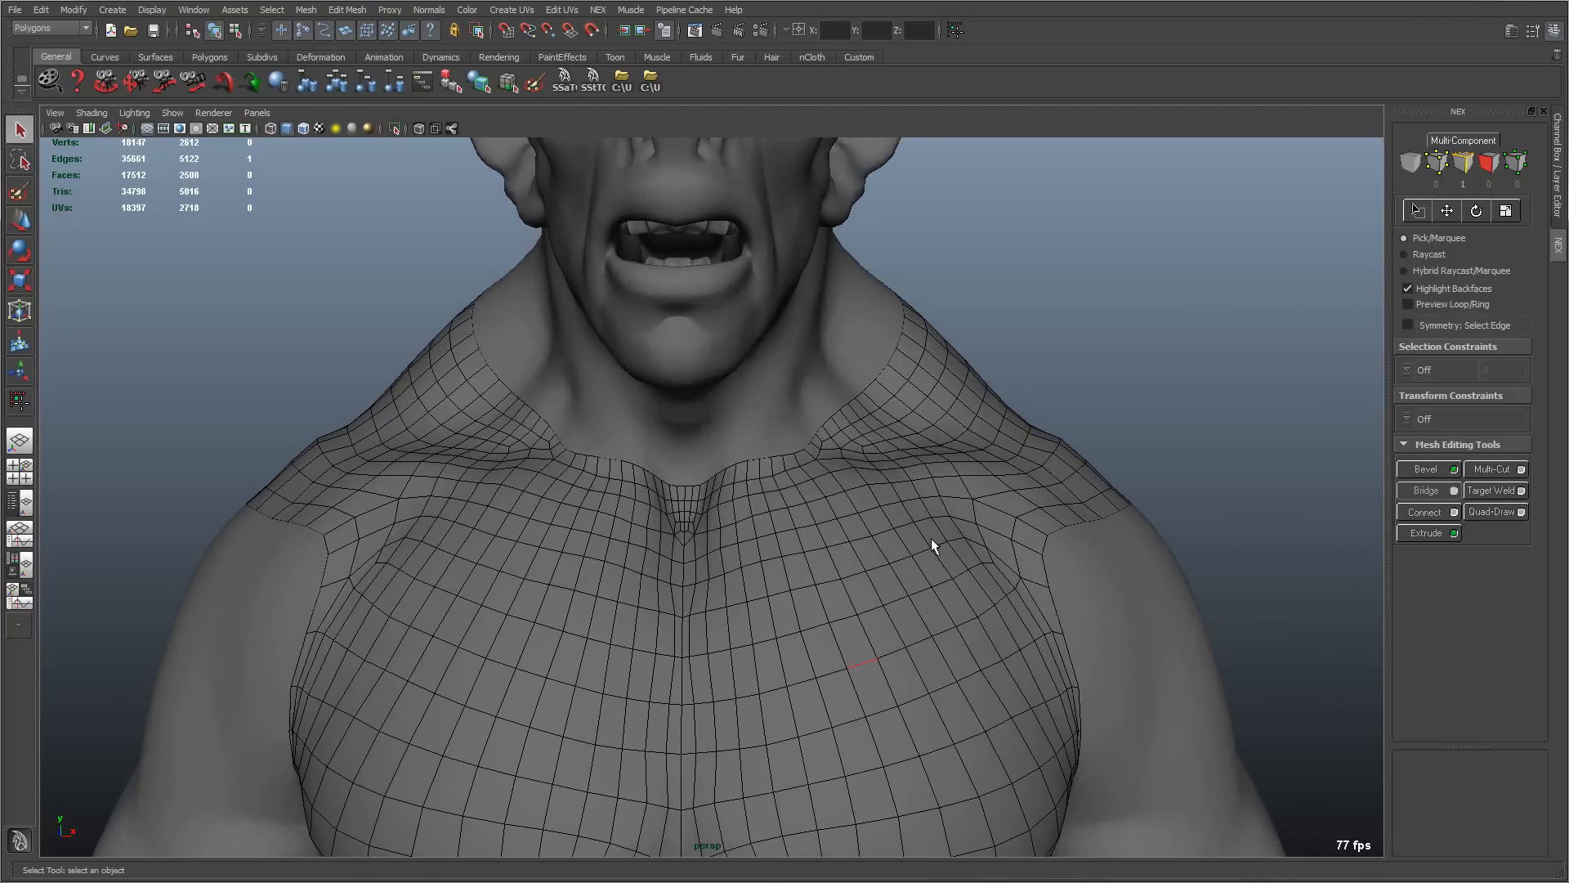
left_click(338, 14)
mouse_move(272, 9)
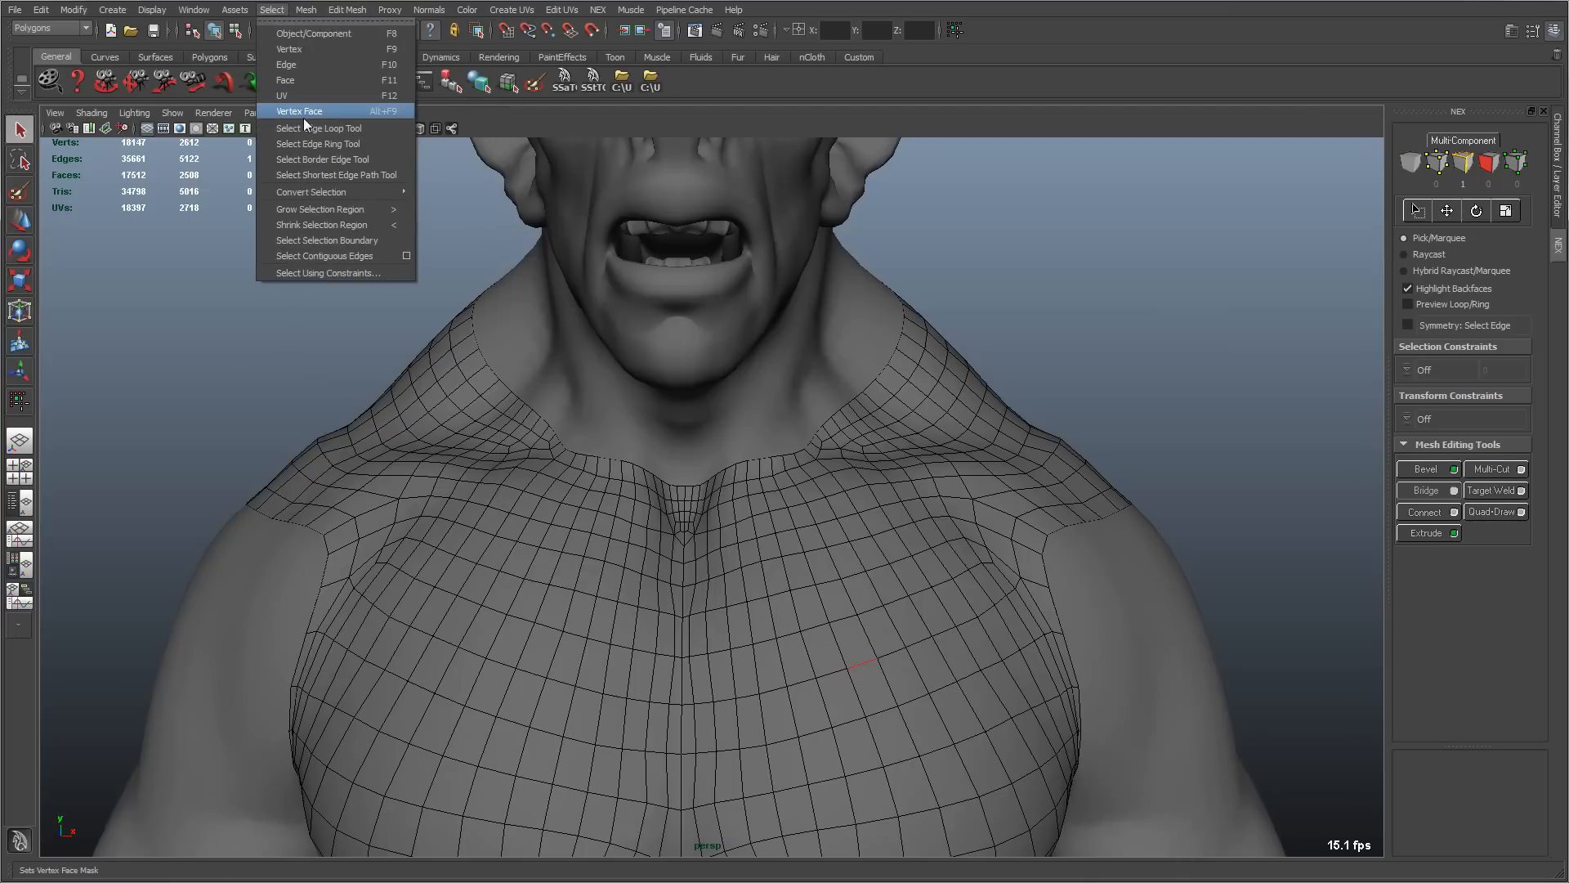
right_click_drag(1161, 384, 1002, 412, "alt")
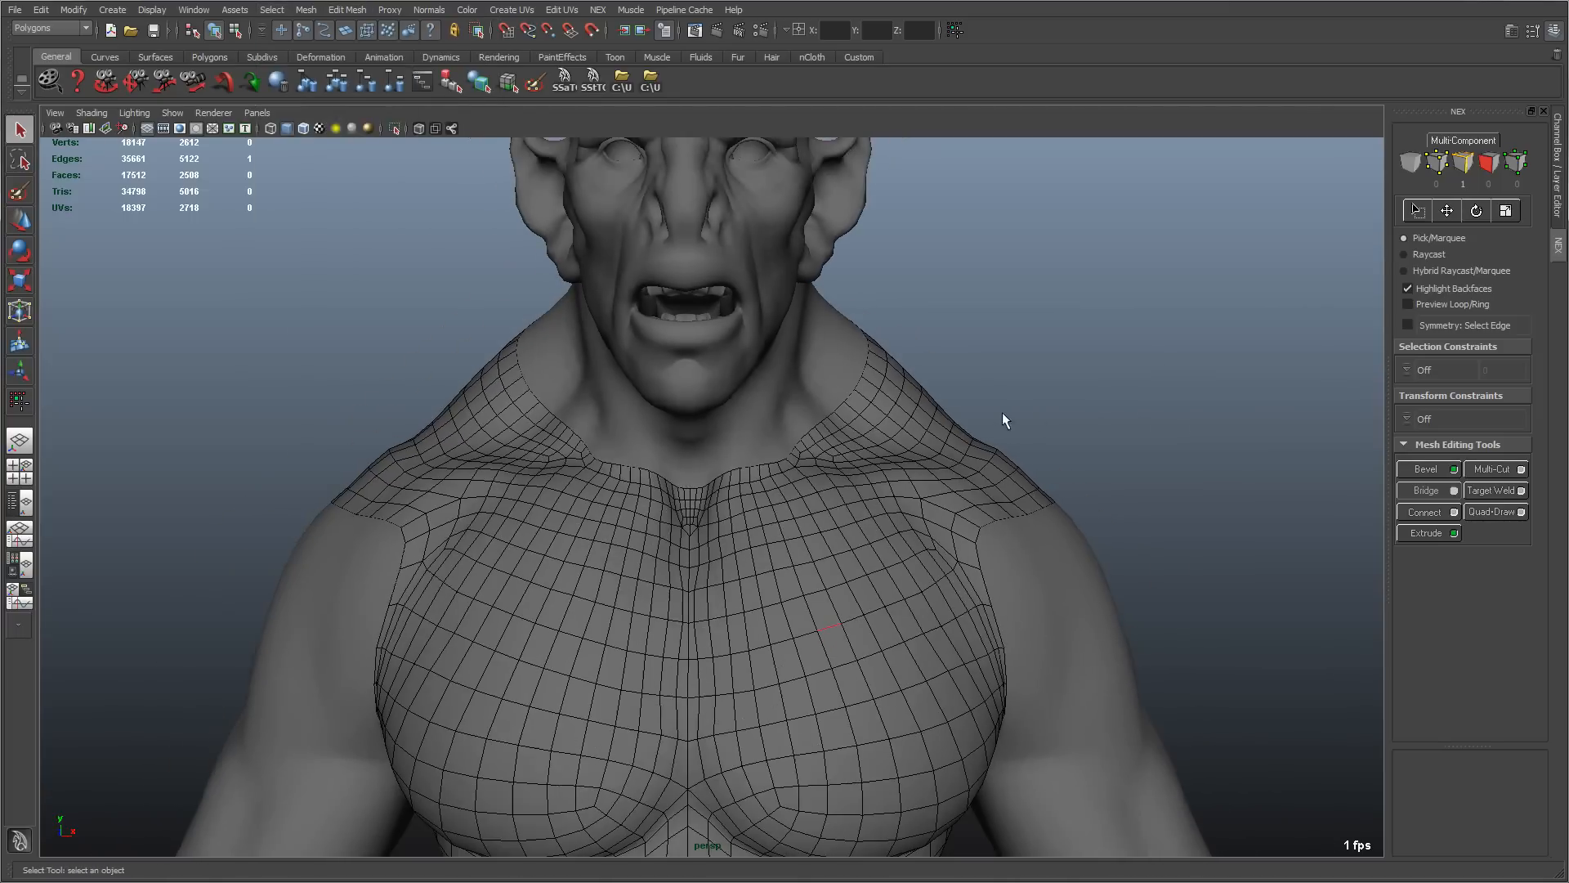
middle_click_drag(1002, 412, 983, 288, "alt")
right_click_drag(983, 287, 834, 436, "alt")
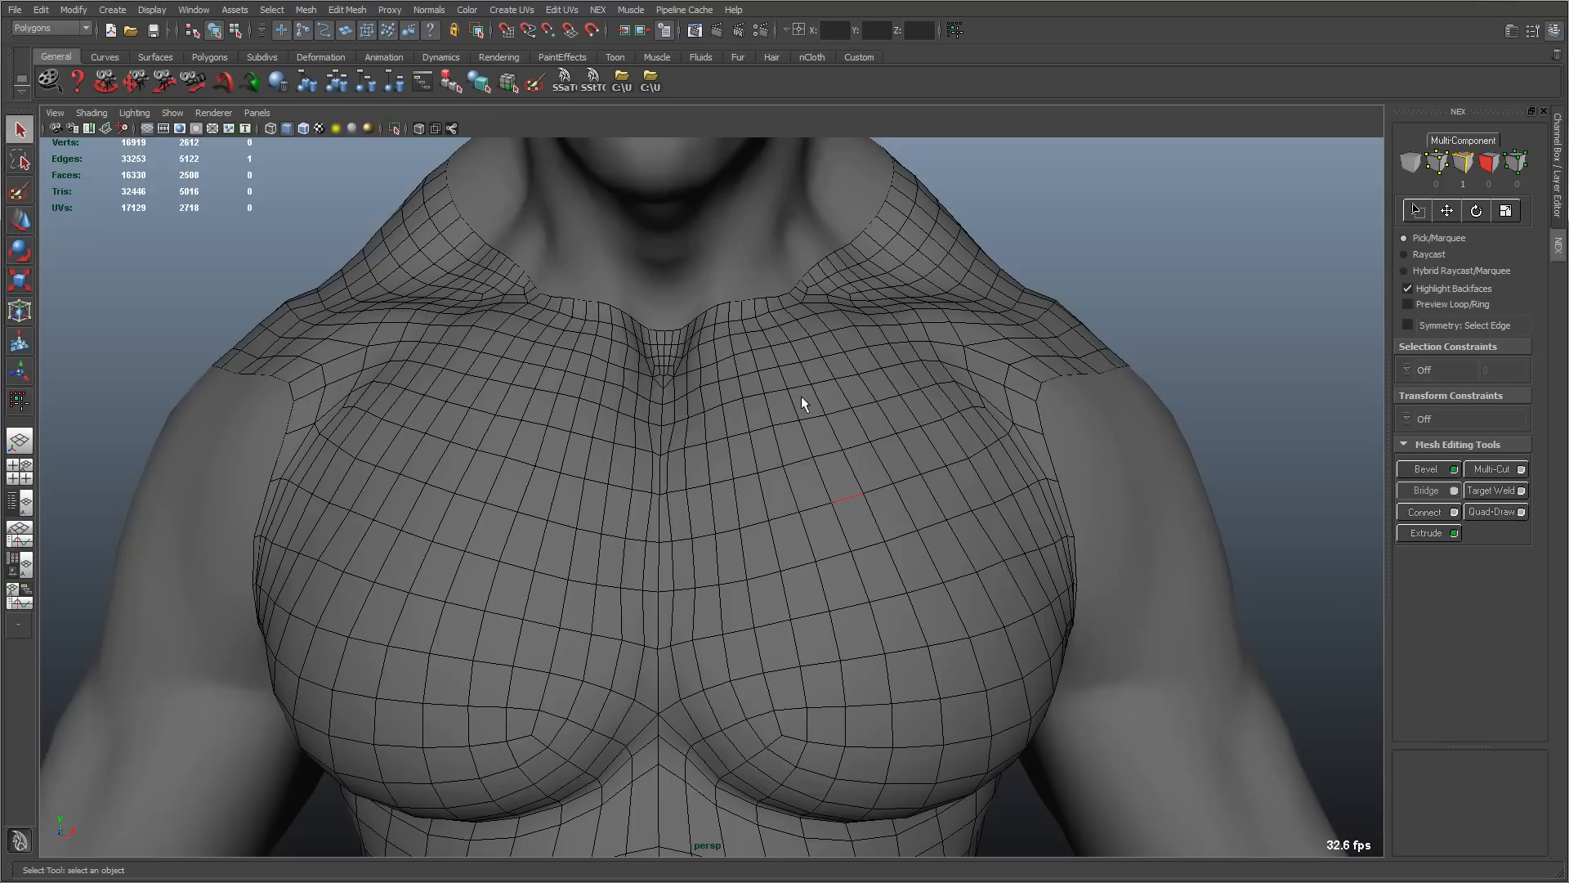
right_click_drag(970, 448, 702, 399, "alt")
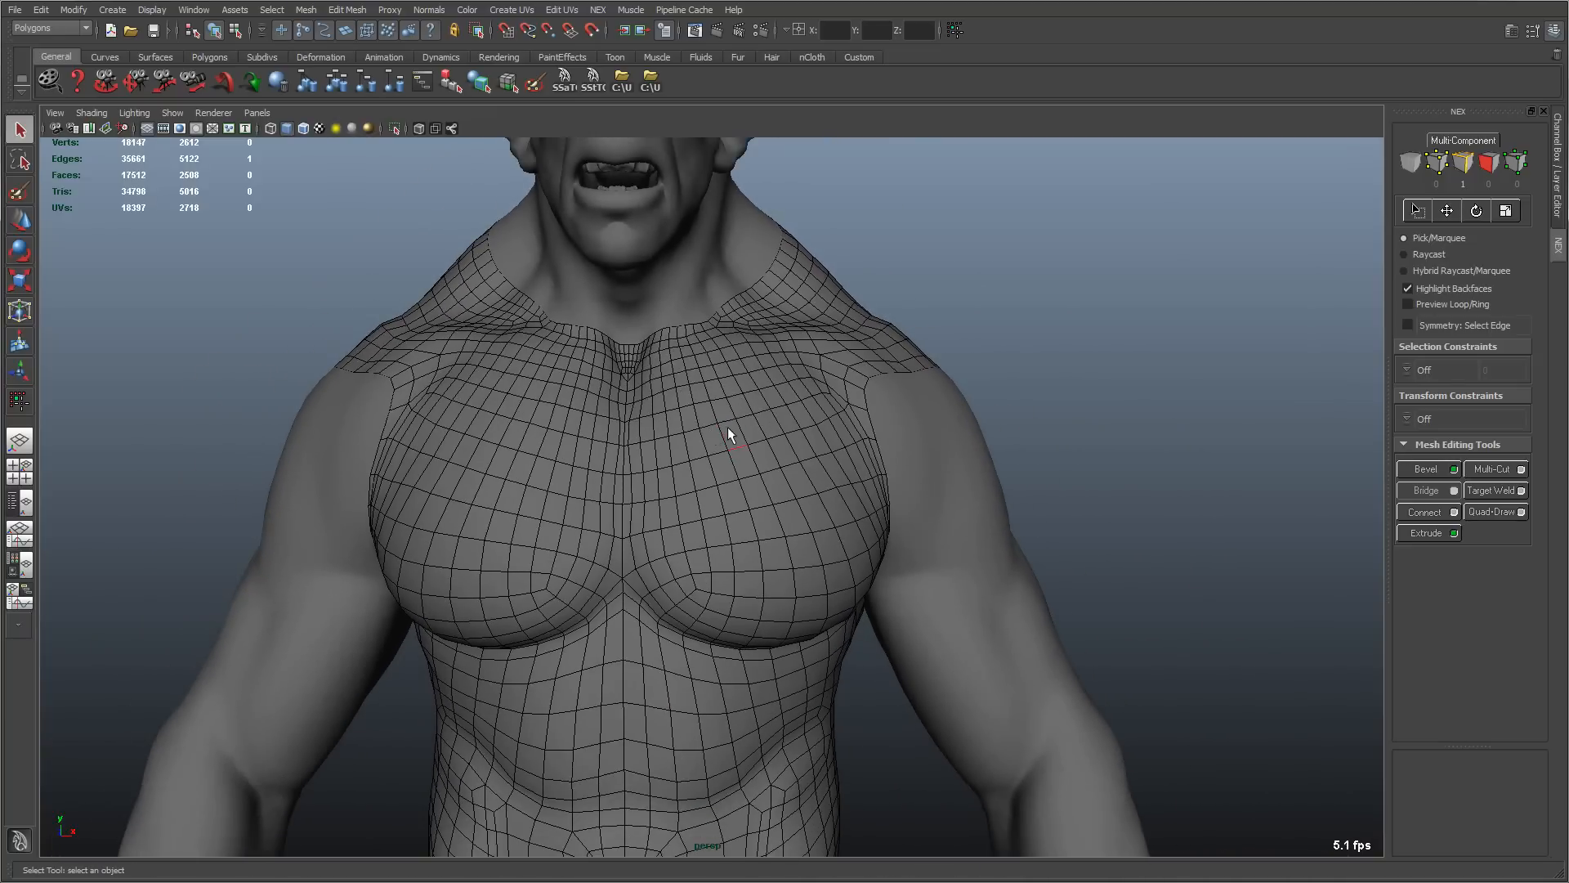
left_click_drag(742, 418, 628, 410, "alt")
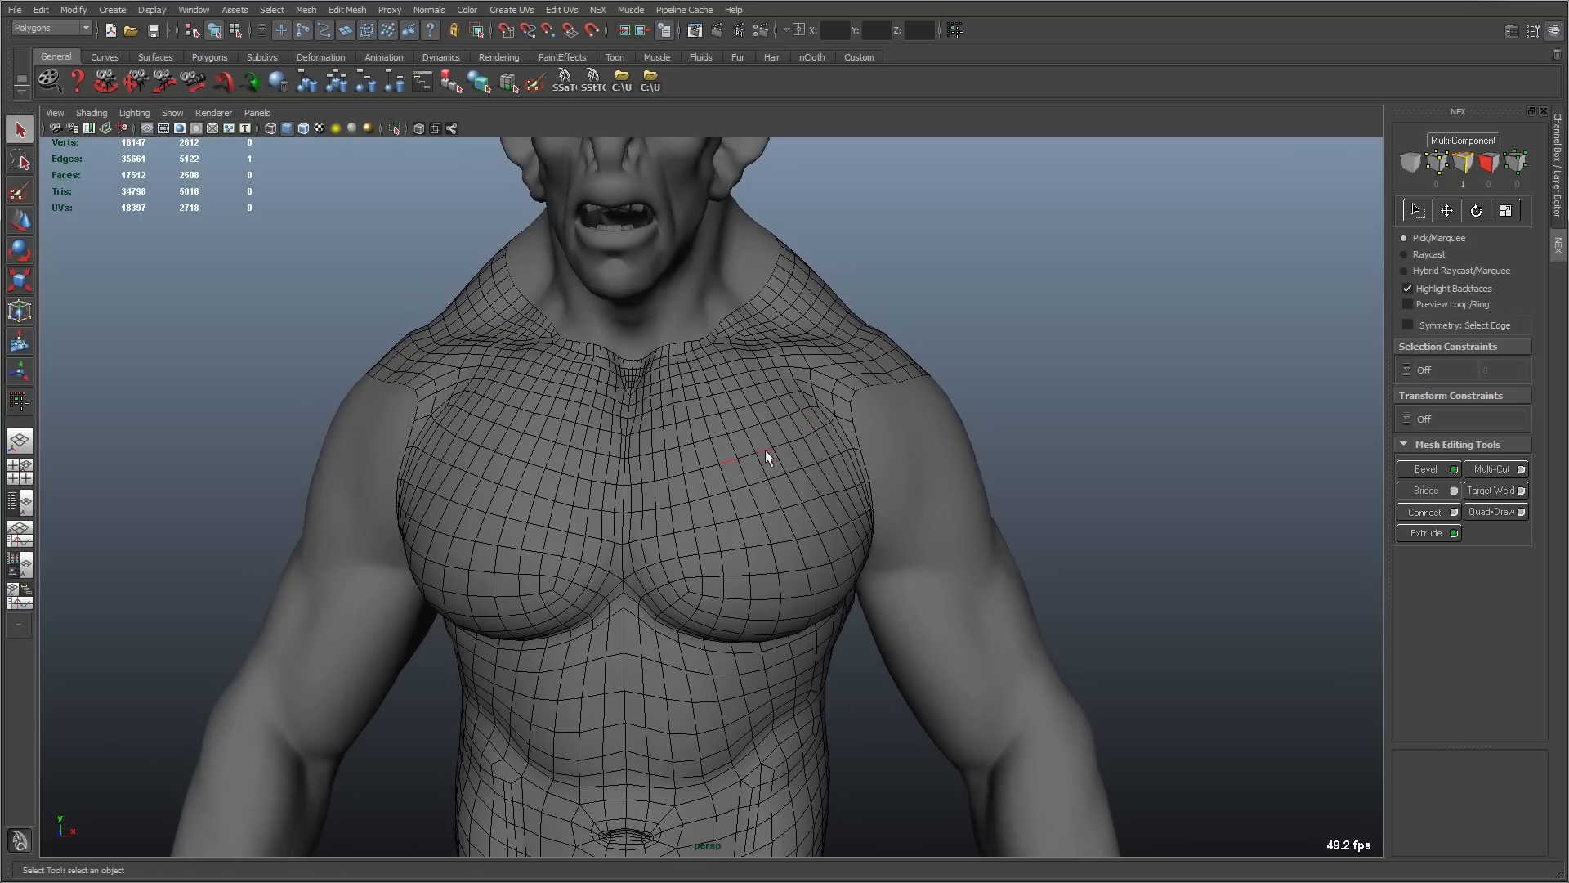
right_click_drag(659, 474, 835, 452, "alt")
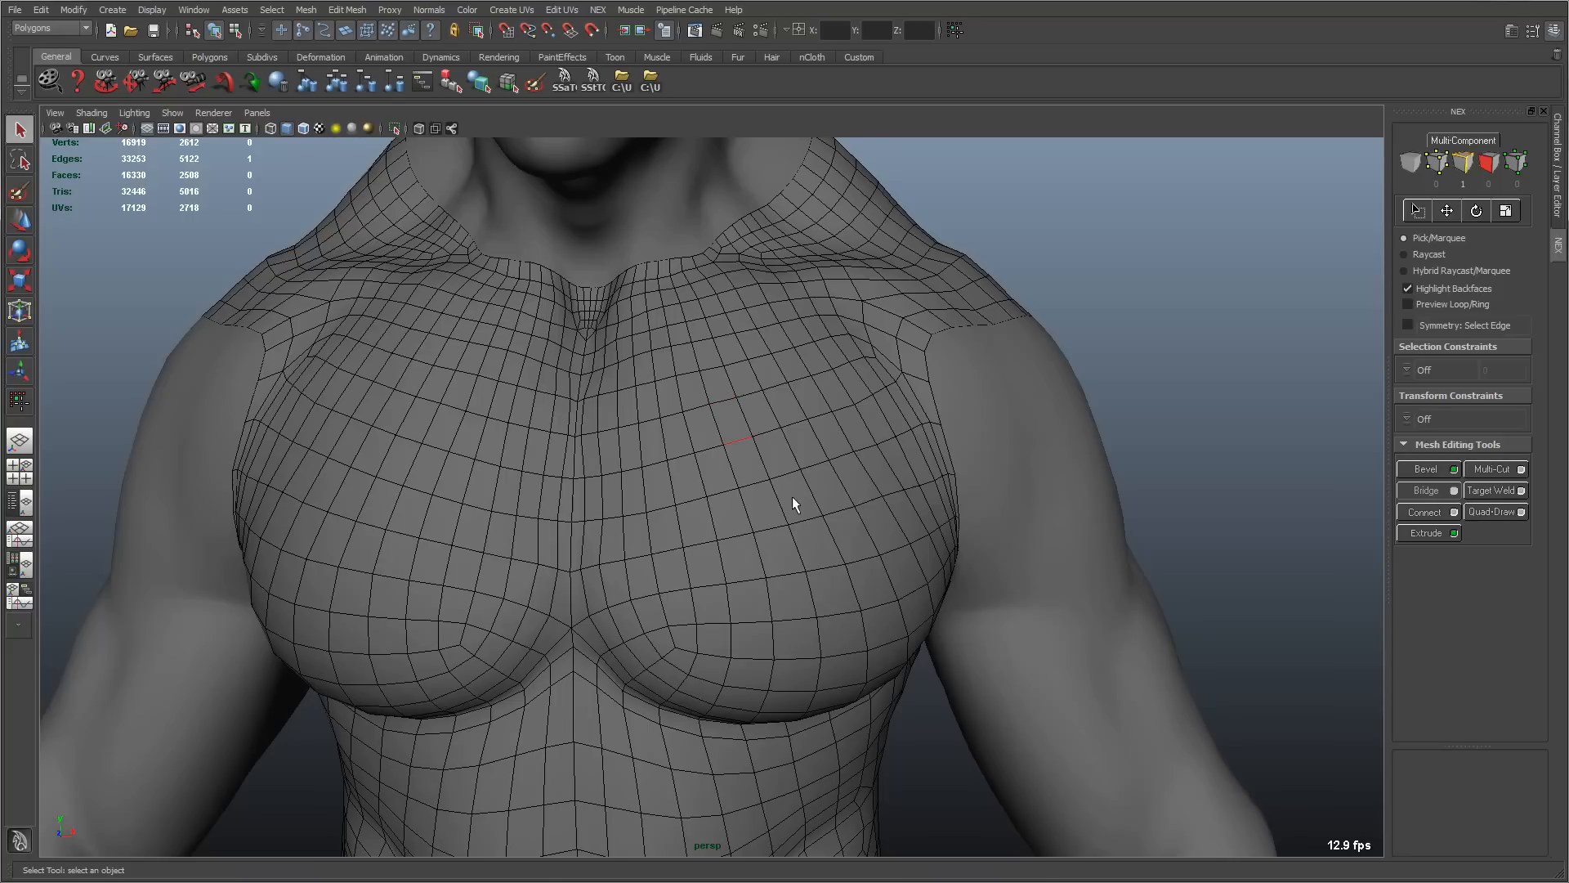
right_click_drag(792, 496, 747, 489, "alt")
Step: With the NEX selection tool, select a partial edge ring from the middle of the character's left pectoral up to the collarbone
left_click(1418, 211)
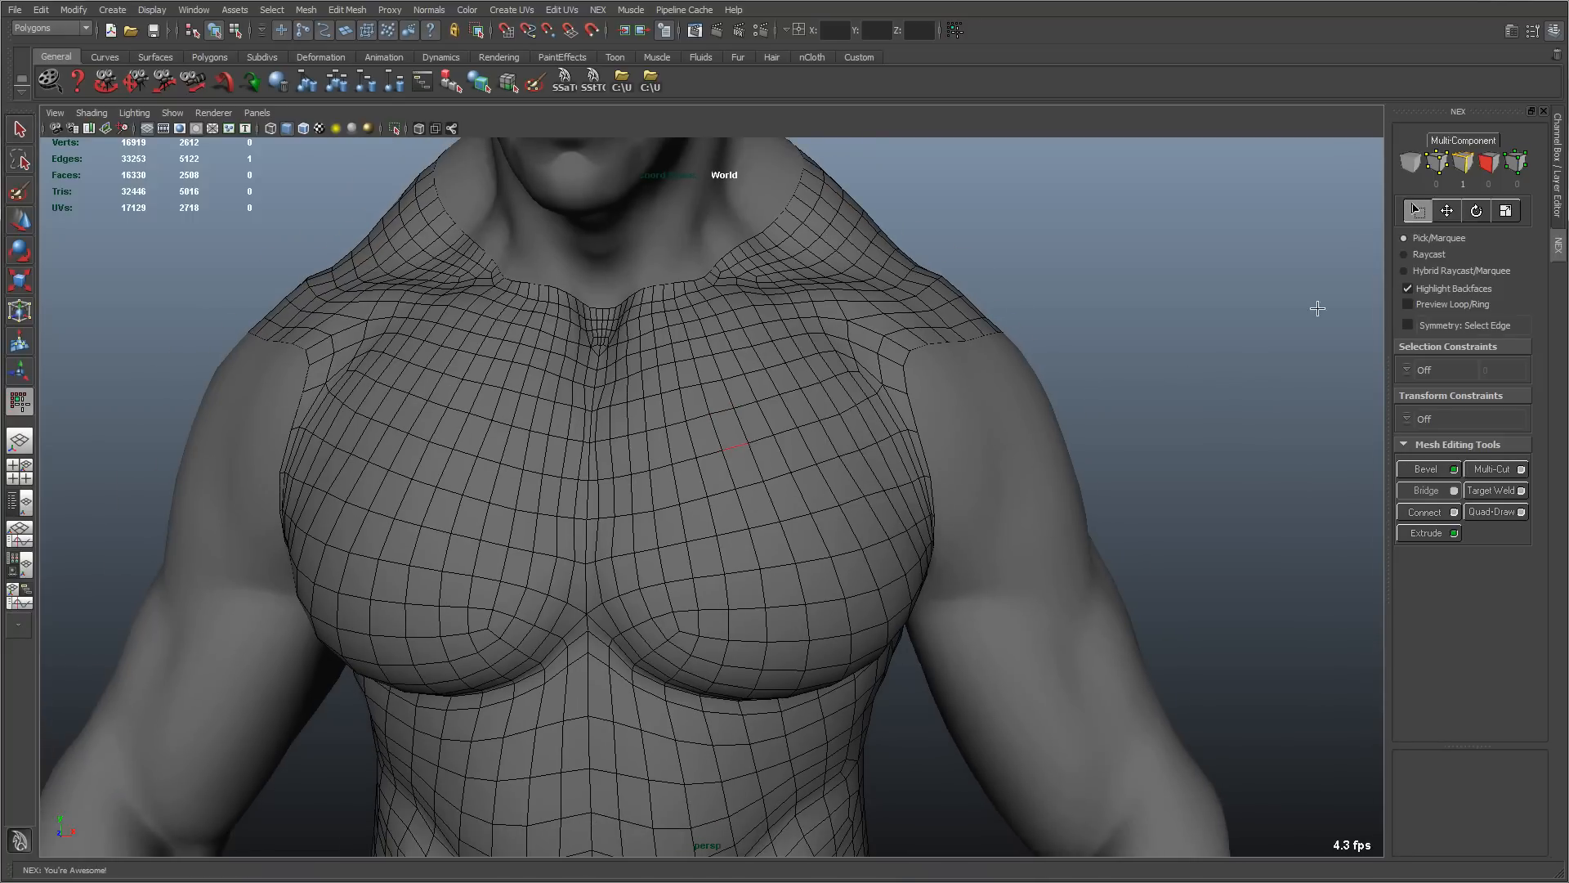
middle_click_drag(710, 505, 619, 490, "alt")
right_click_drag(619, 490, 732, 496, "alt")
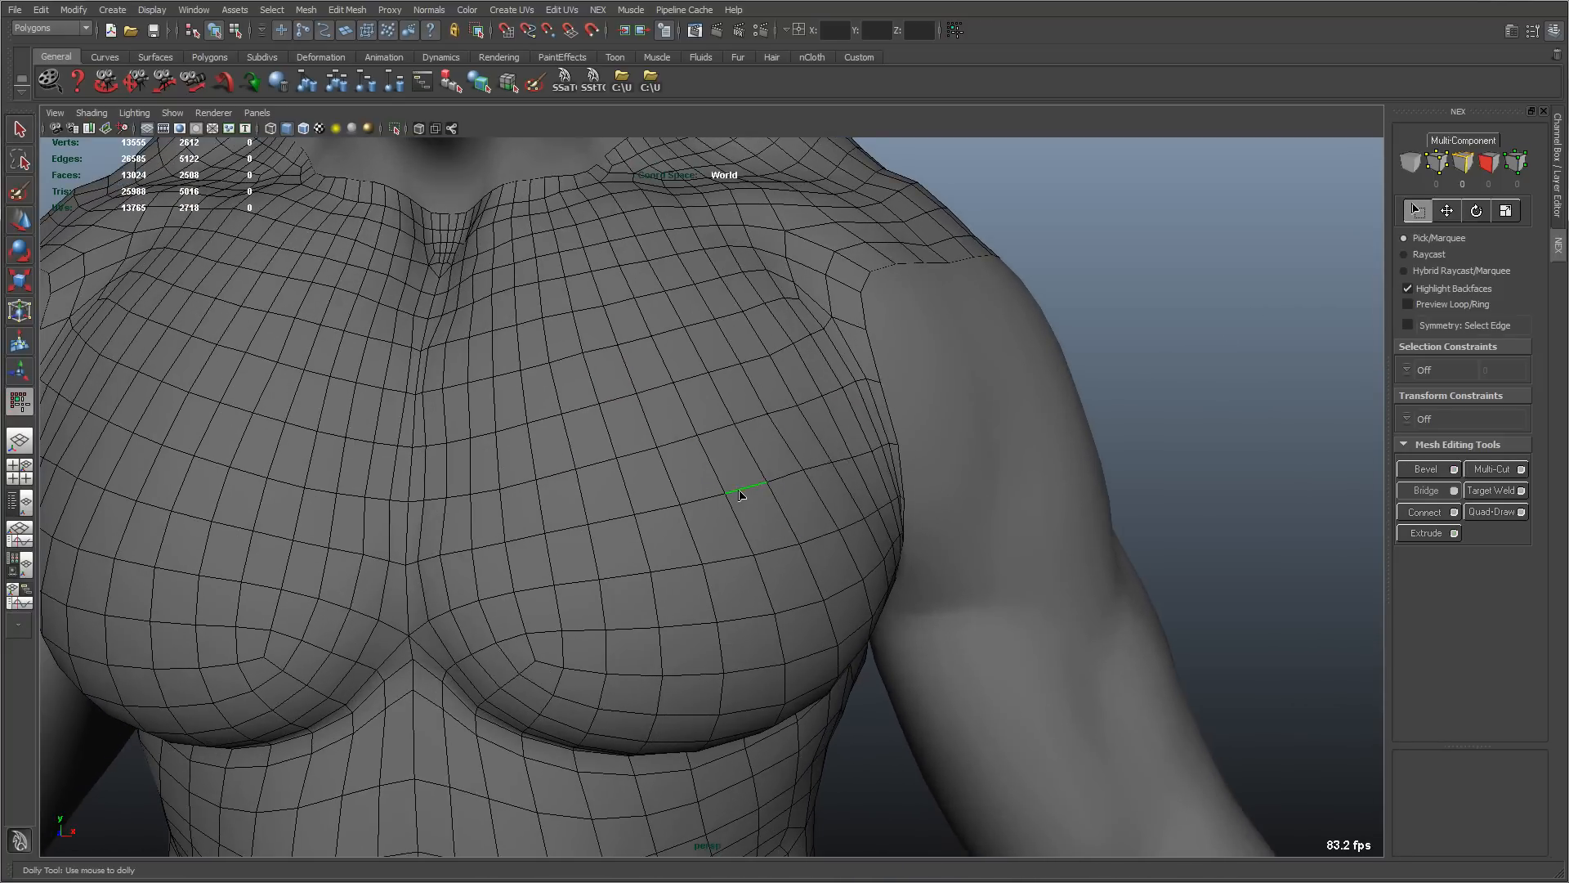
left_click(740, 493)
double_click(611, 218, "shift")
right_click_drag(747, 481, 666, 482, "alt")
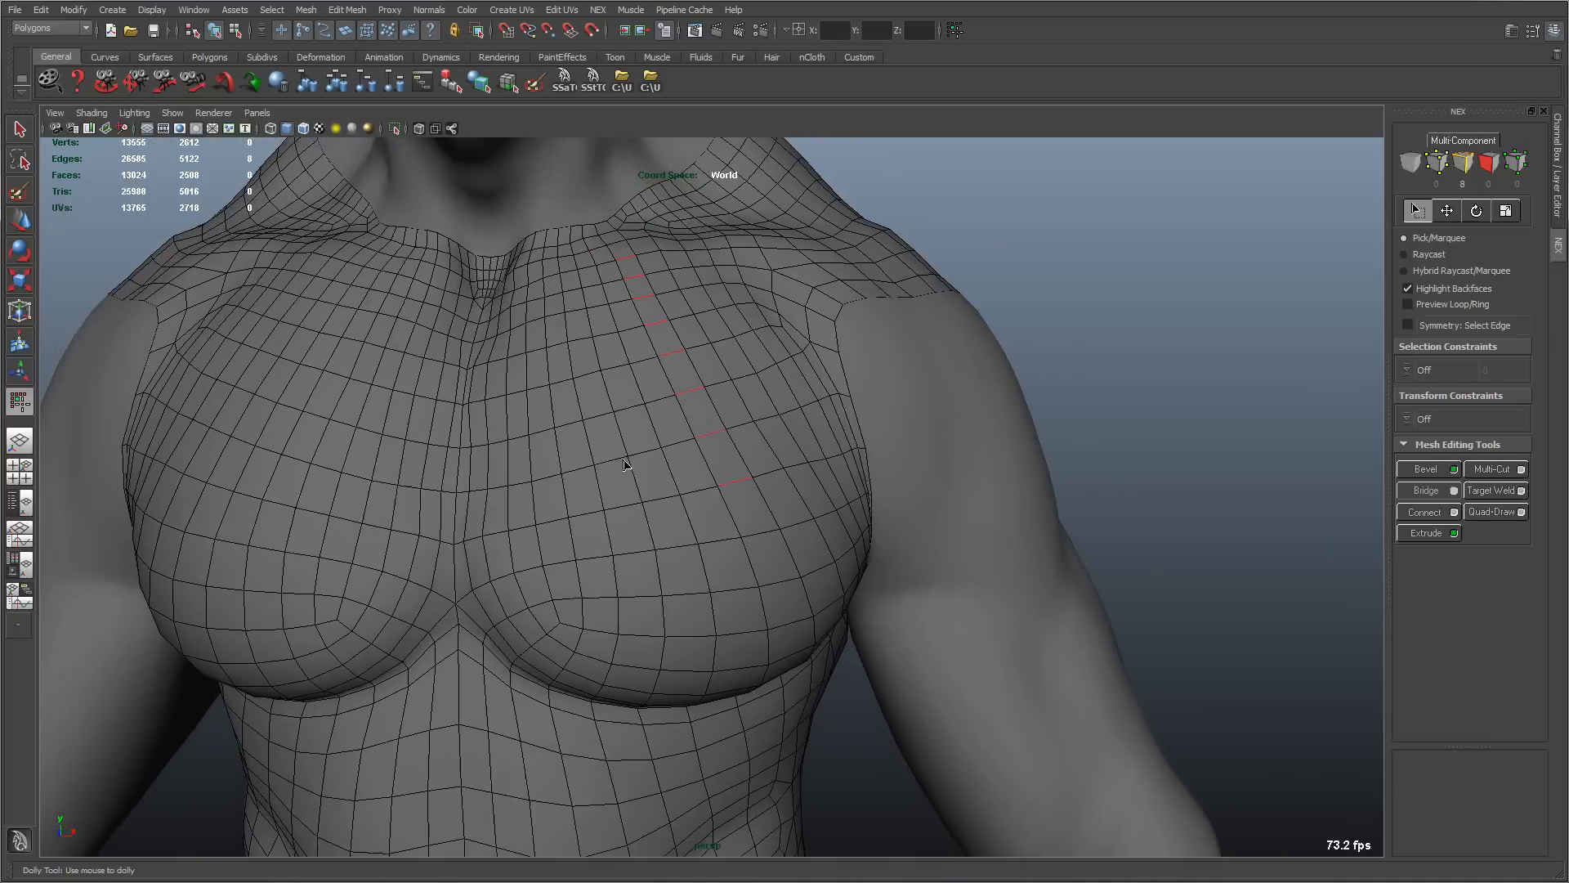
Step: Extend the edge ring selection from the left pectoral down the torso to the waist
left_click_drag(666, 482, 625, 444, "alt")
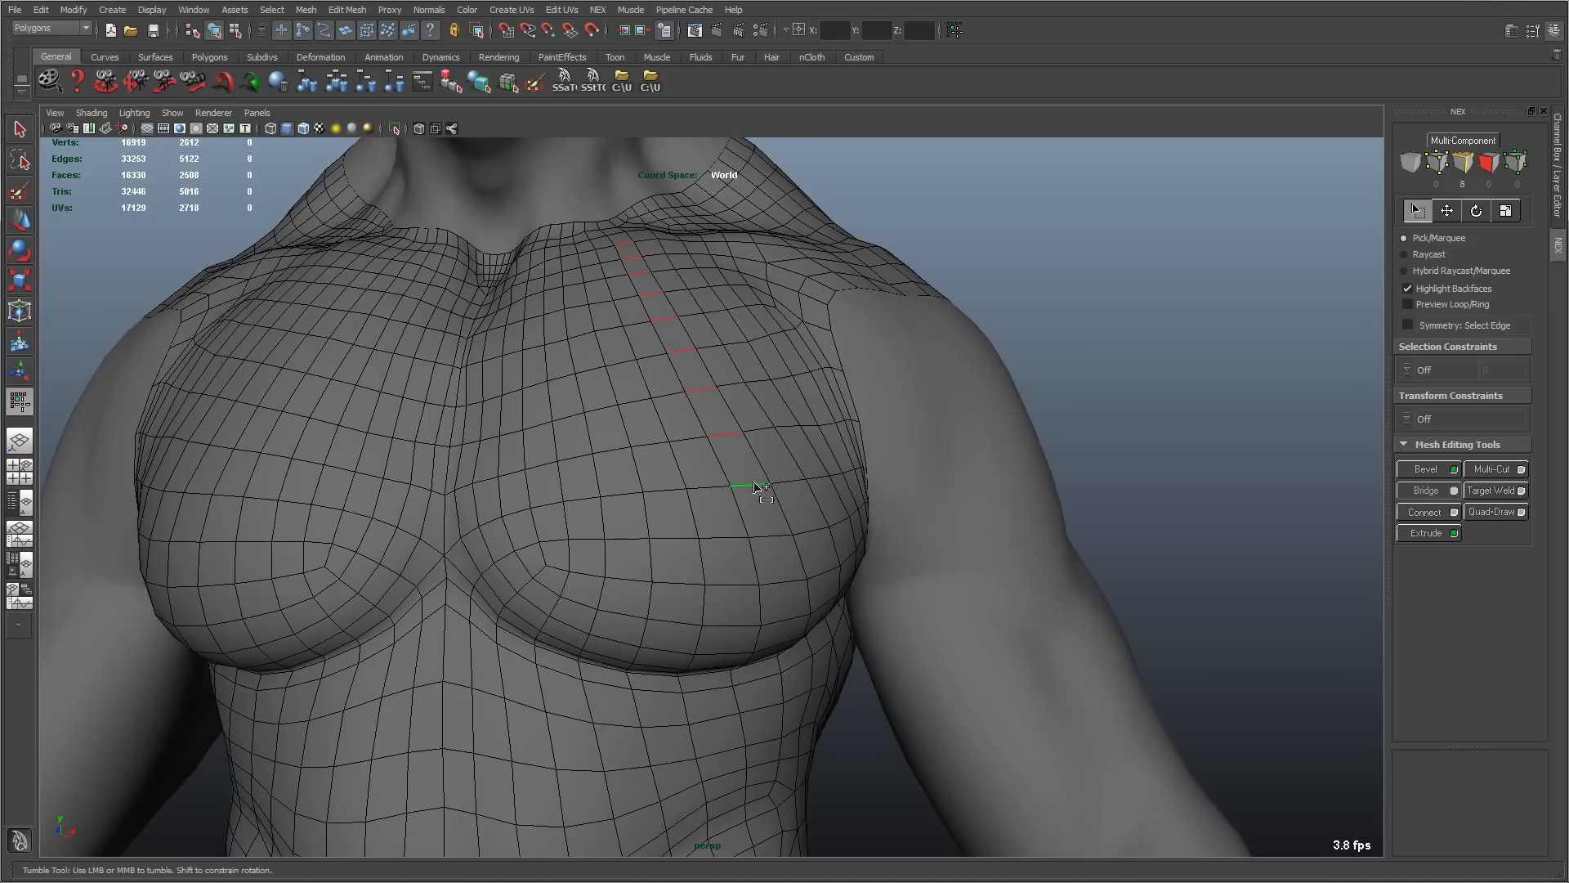
left_click_drag(754, 543, 728, 501, "alt")
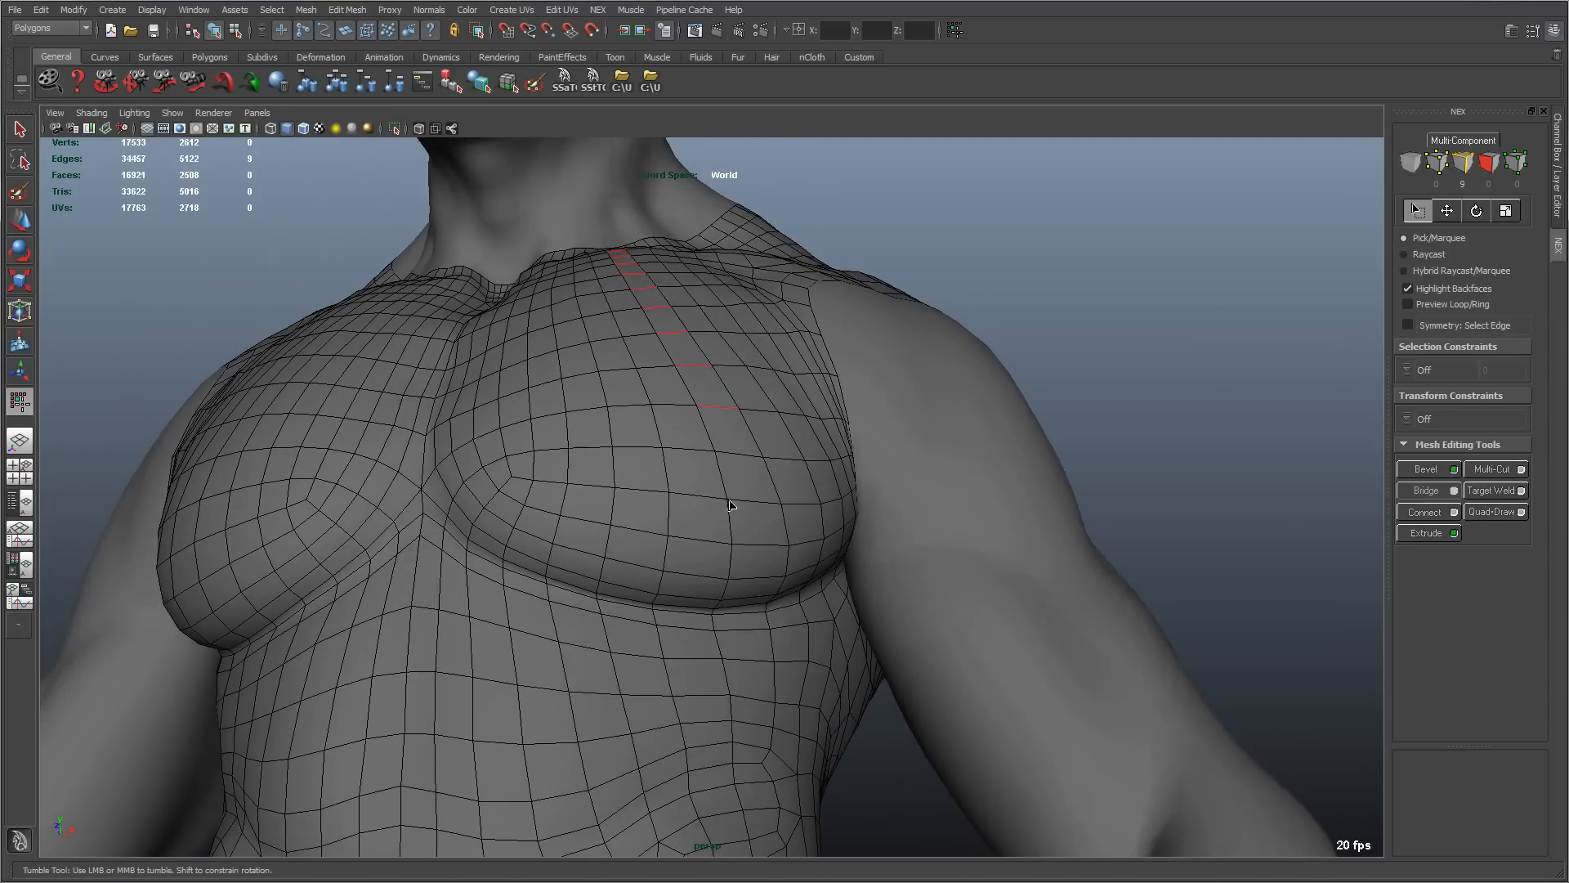
double_click(739, 456, "shift")
Step: Add a second edge ring, closer to the sternum, running from the collarbone over the left pectoral to the waist
right_click_drag(845, 499, 705, 496, "alt")
middle_click_drag(705, 496, 680, 381, "alt")
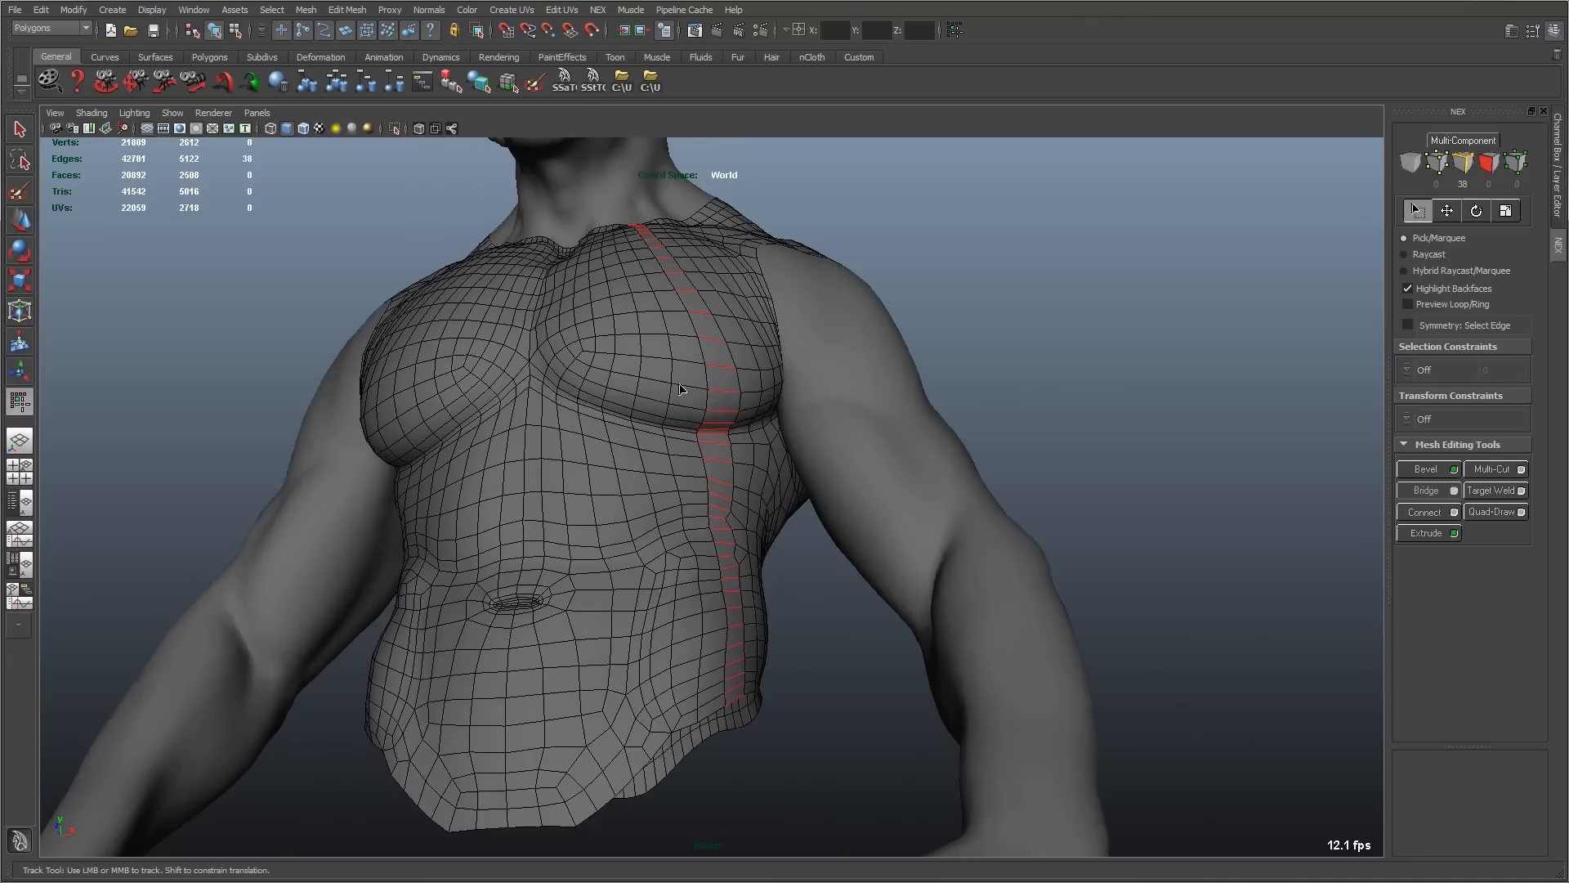
left_click_drag(680, 381, 684, 412, "alt")
right_click_drag(683, 422, 637, 403, "alt")
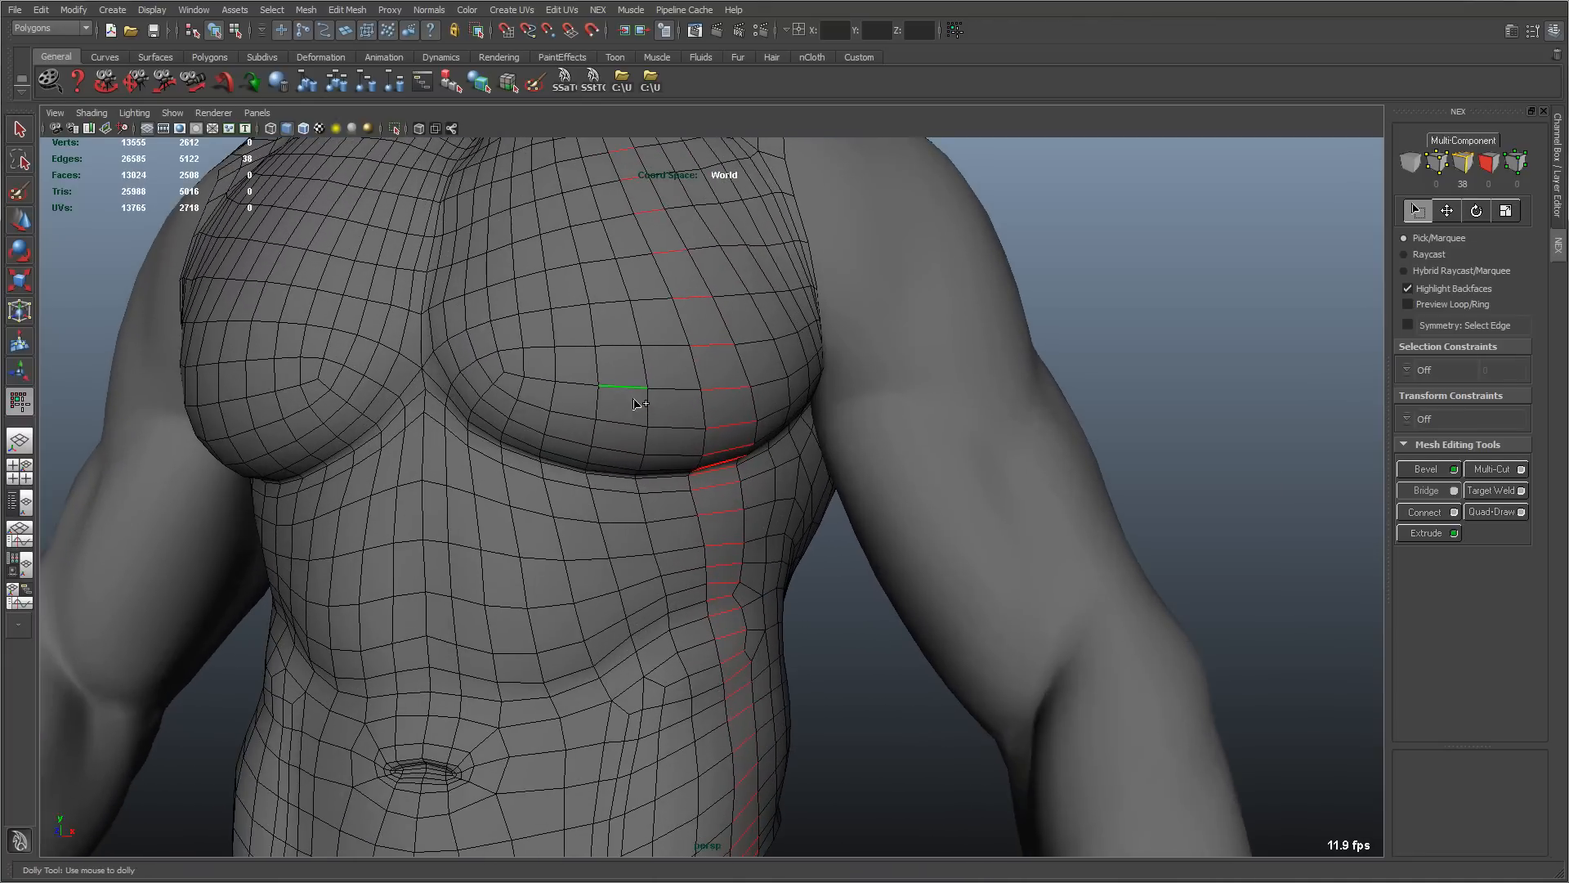
double_click(624, 354, "shift")
Step: Deselect the part of the inner edge ring that crosses the left pectoral down to the upper abdomen
right_click_drag(820, 424, 711, 416, "alt")
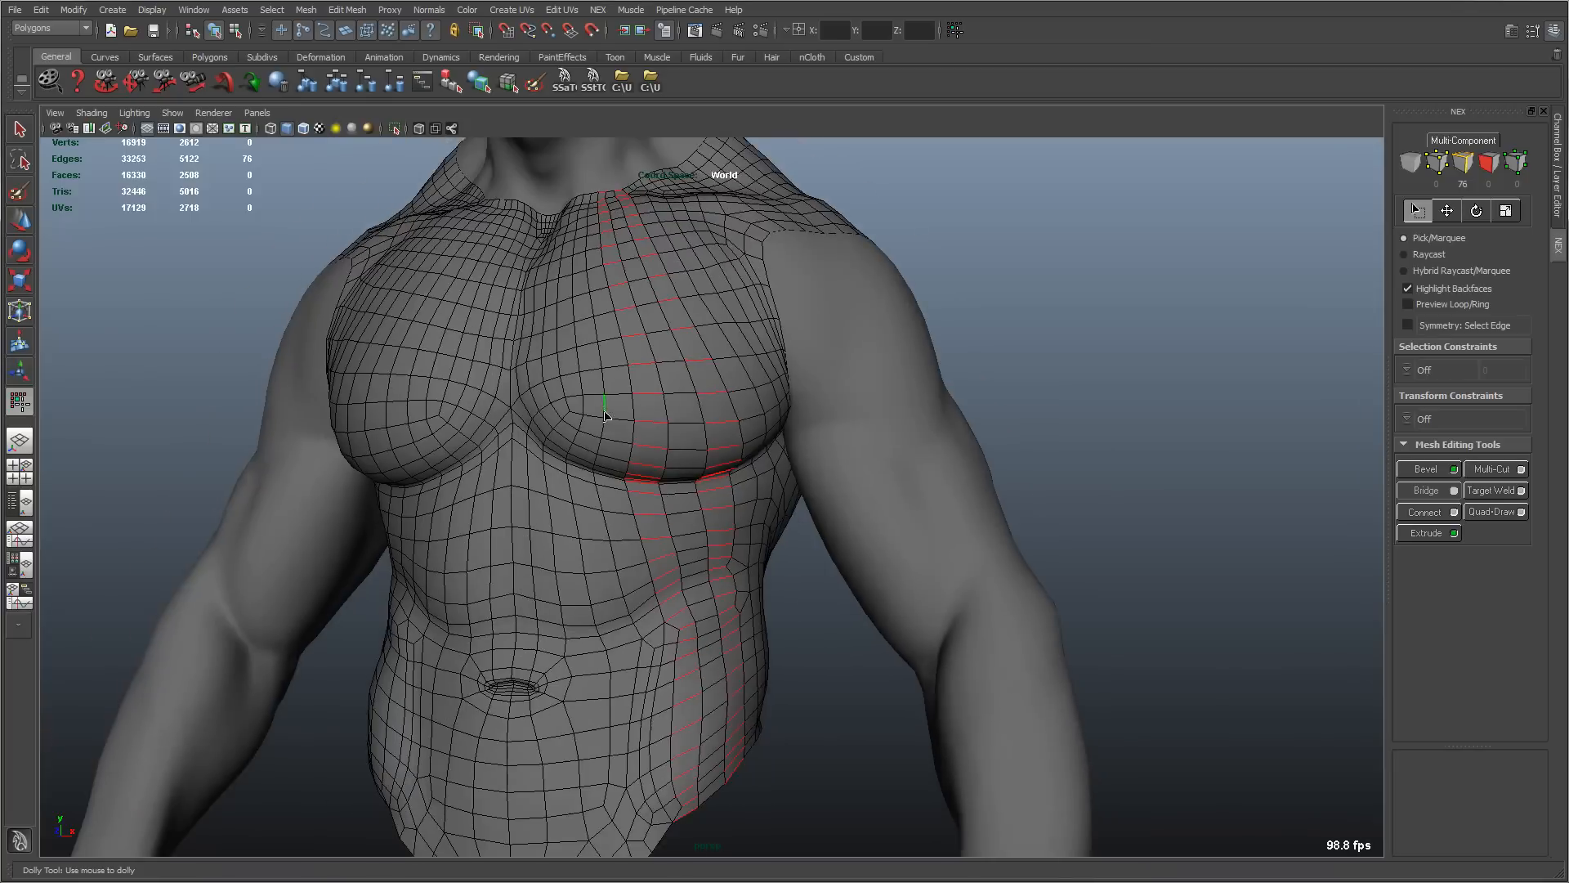
left_click_drag(711, 415, 687, 460, "alt")
right_click_drag(686, 459, 755, 455, "alt")
middle_click_drag(755, 455, 805, 491, "alt")
right_click_drag(805, 490, 874, 495, "alt")
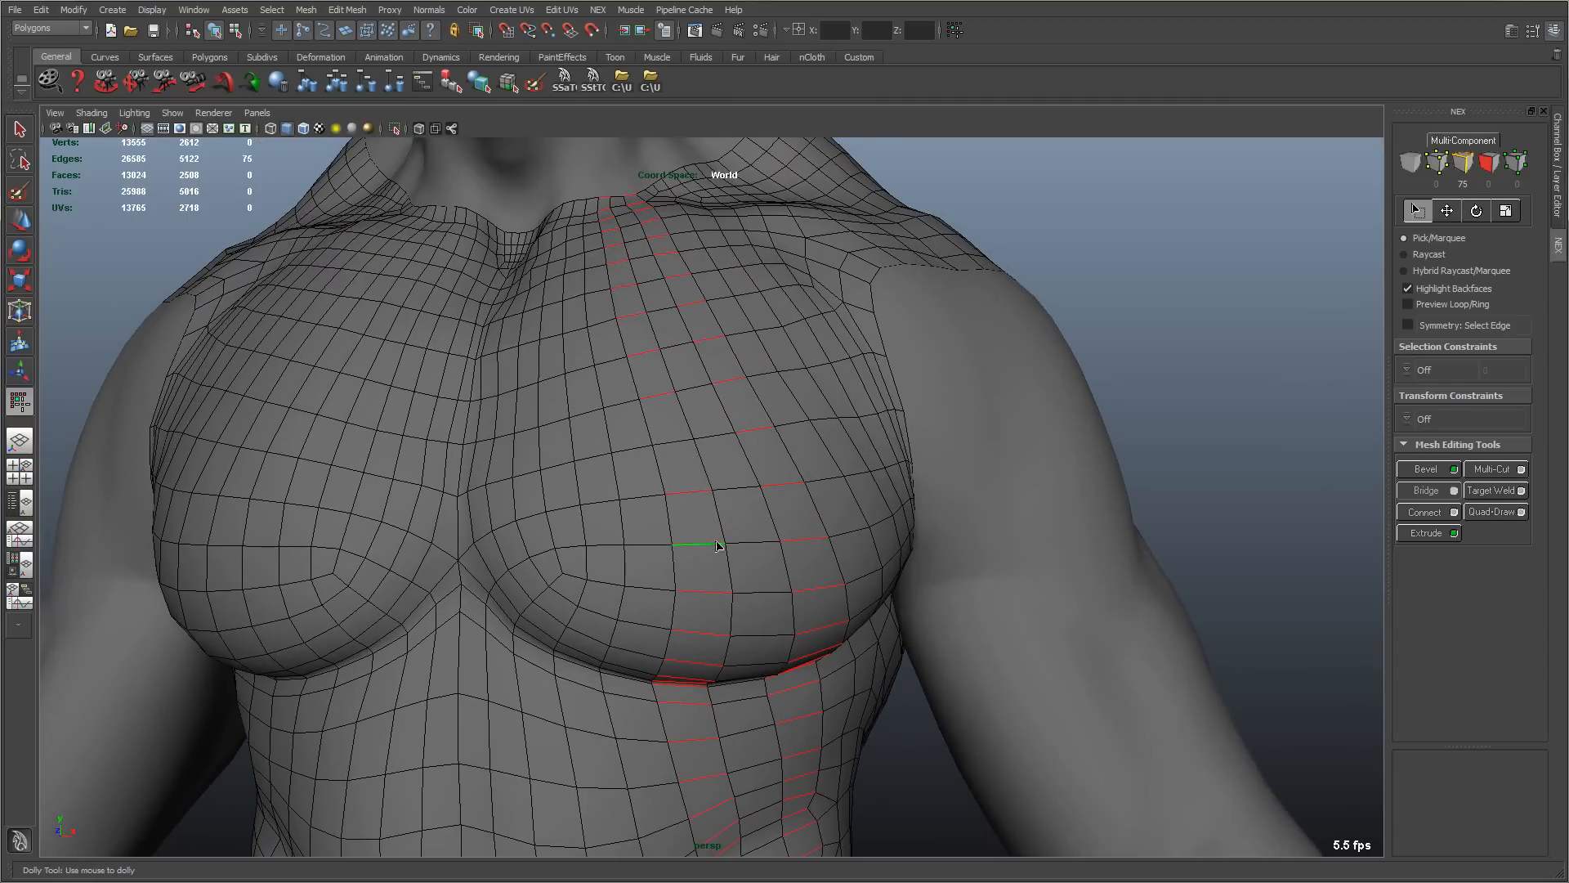
left_click_drag(717, 546, 675, 349, "alt")
left_click_drag(730, 483, 726, 467, "alt")
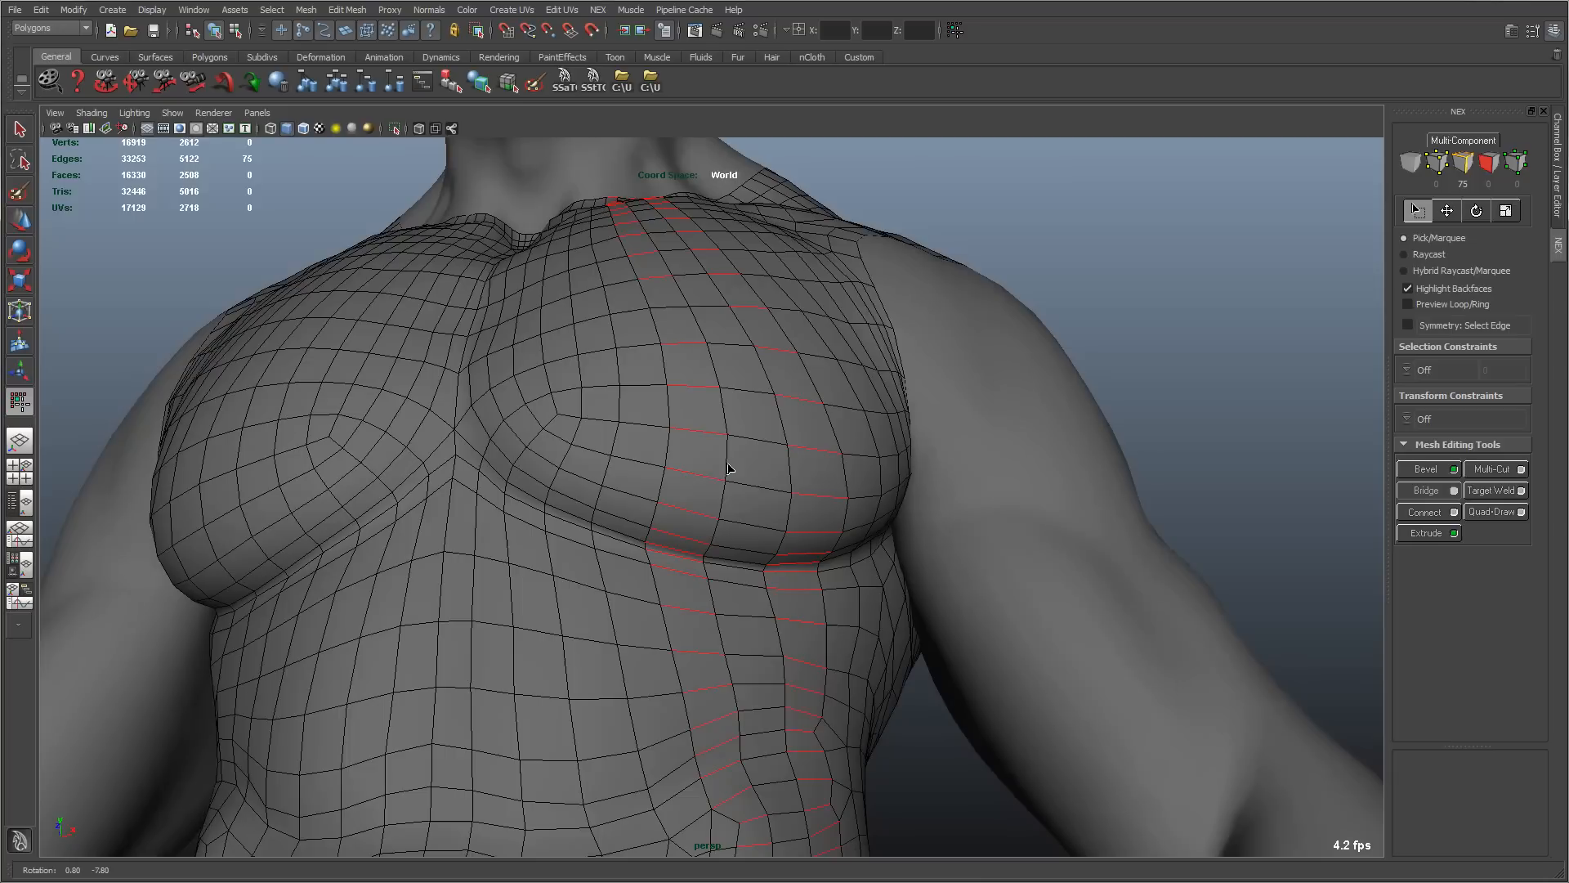
double_click(694, 657, "ctrl")
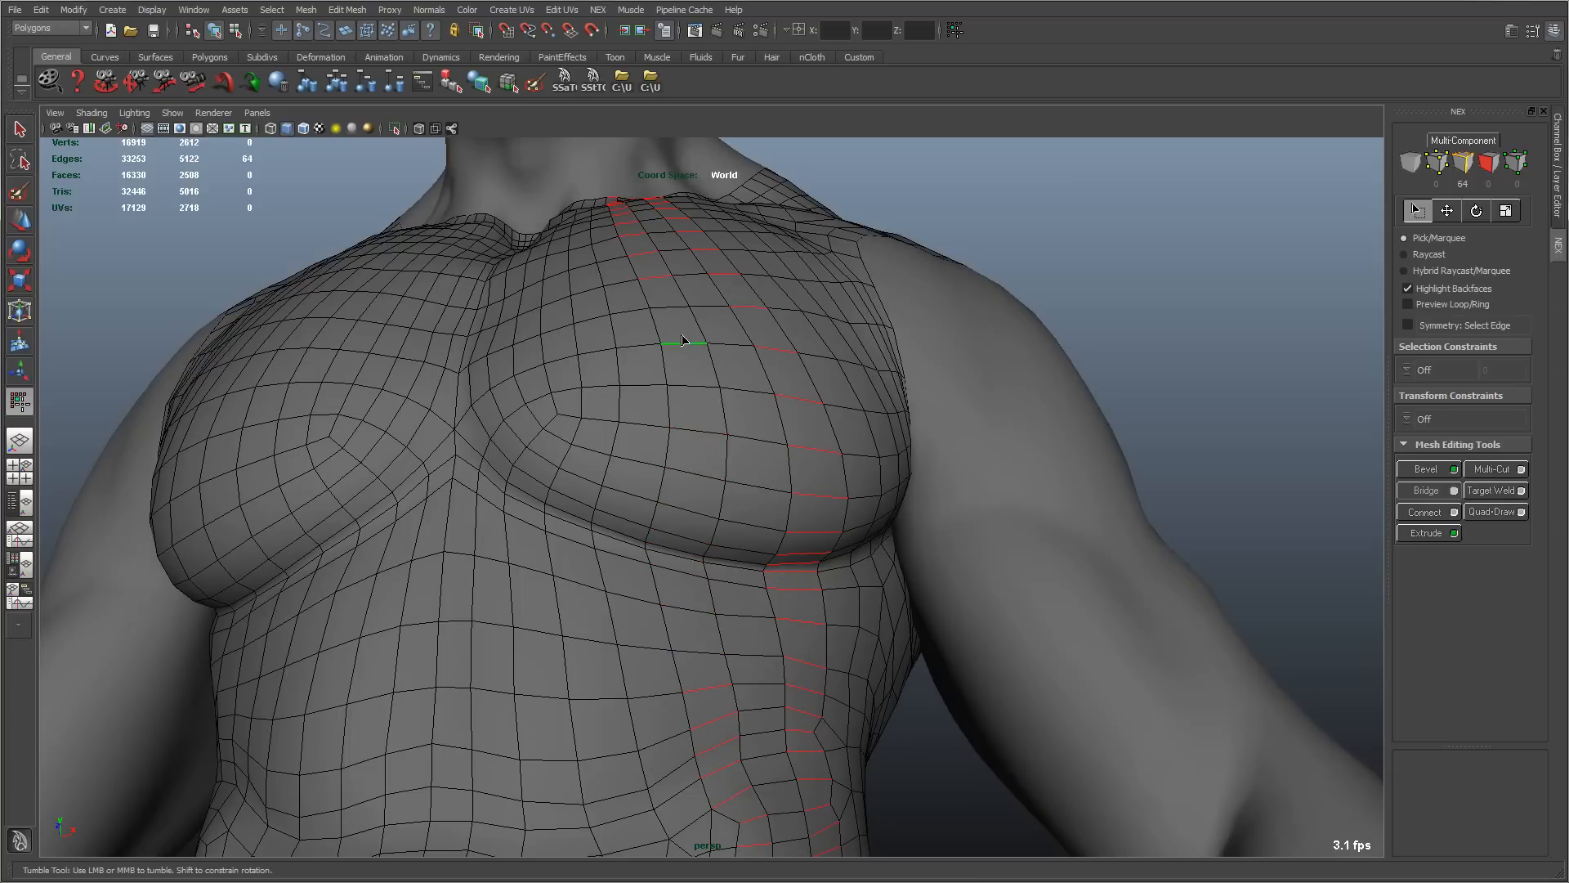
Step: Cycle the NEX manipulators through move, rotate and scale for the selected edges, and return to the selection tool
right_click_drag(757, 433, 646, 458, "alt")
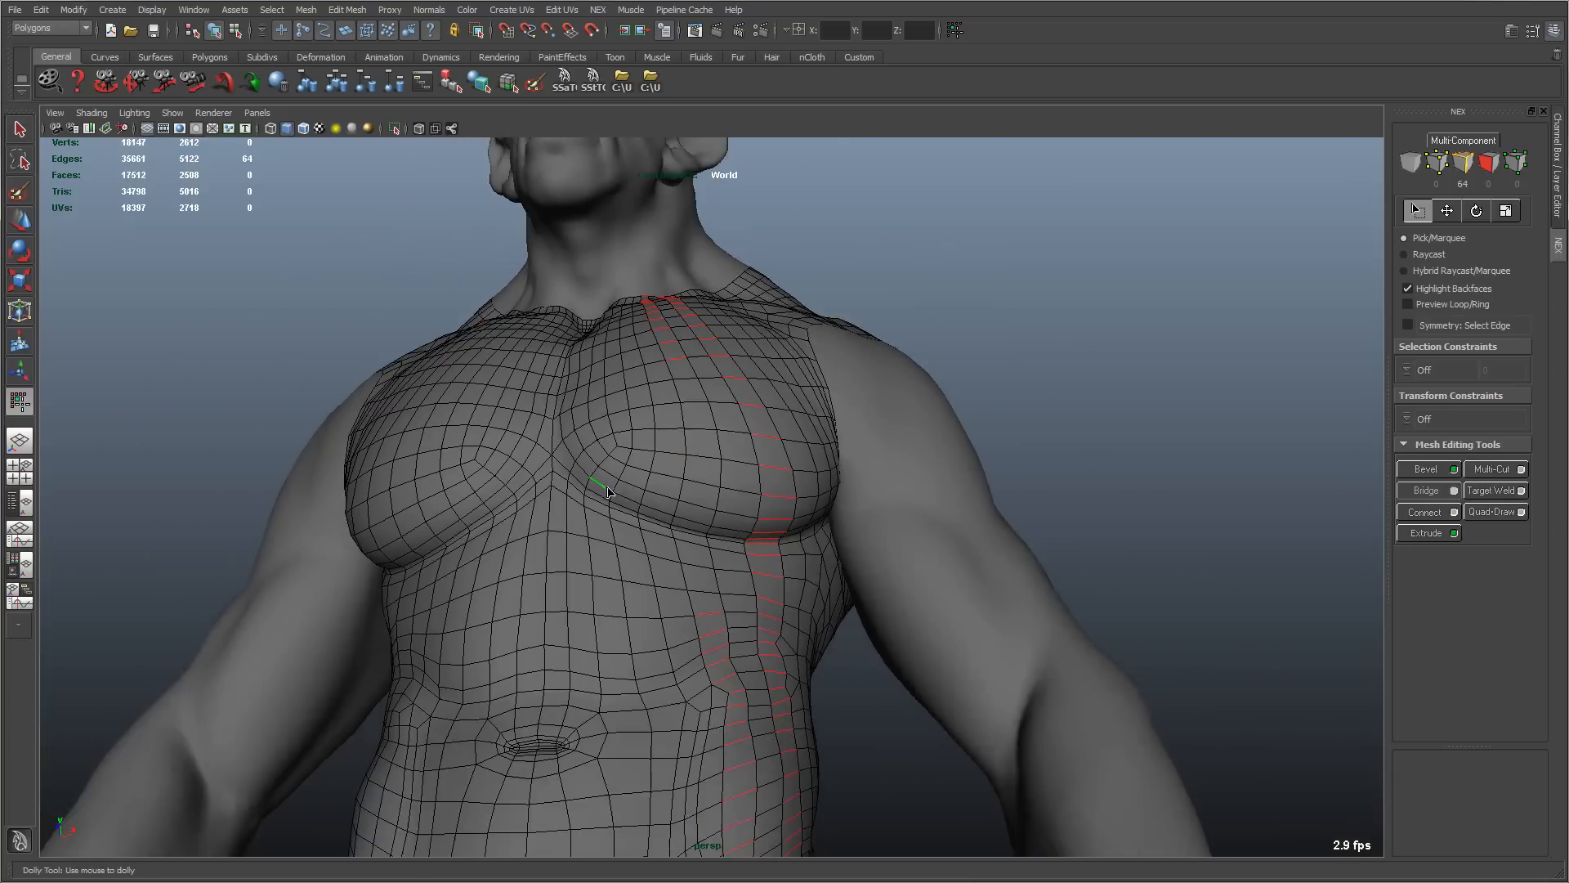
middle_click_drag(646, 458, 637, 498, "alt")
right_click_drag(637, 499, 556, 511, "alt")
left_click_drag(555, 511, 594, 545, "alt")
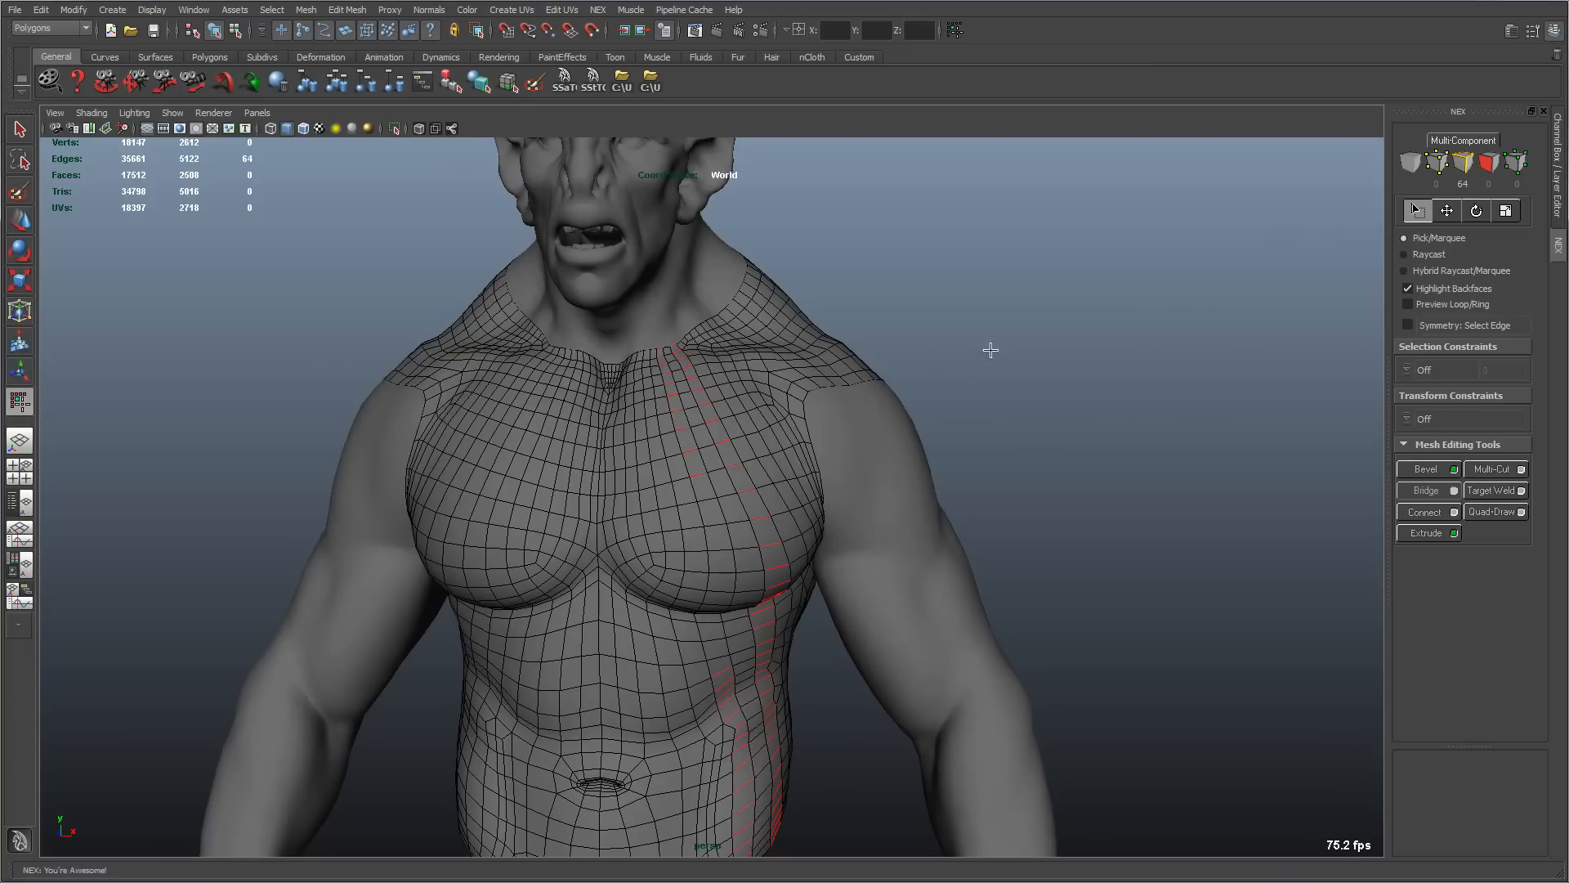
middle_click_drag(962, 361, 1079, 322, "alt")
right_click_drag(1079, 322, 1009, 327, "alt")
left_click(1447, 211)
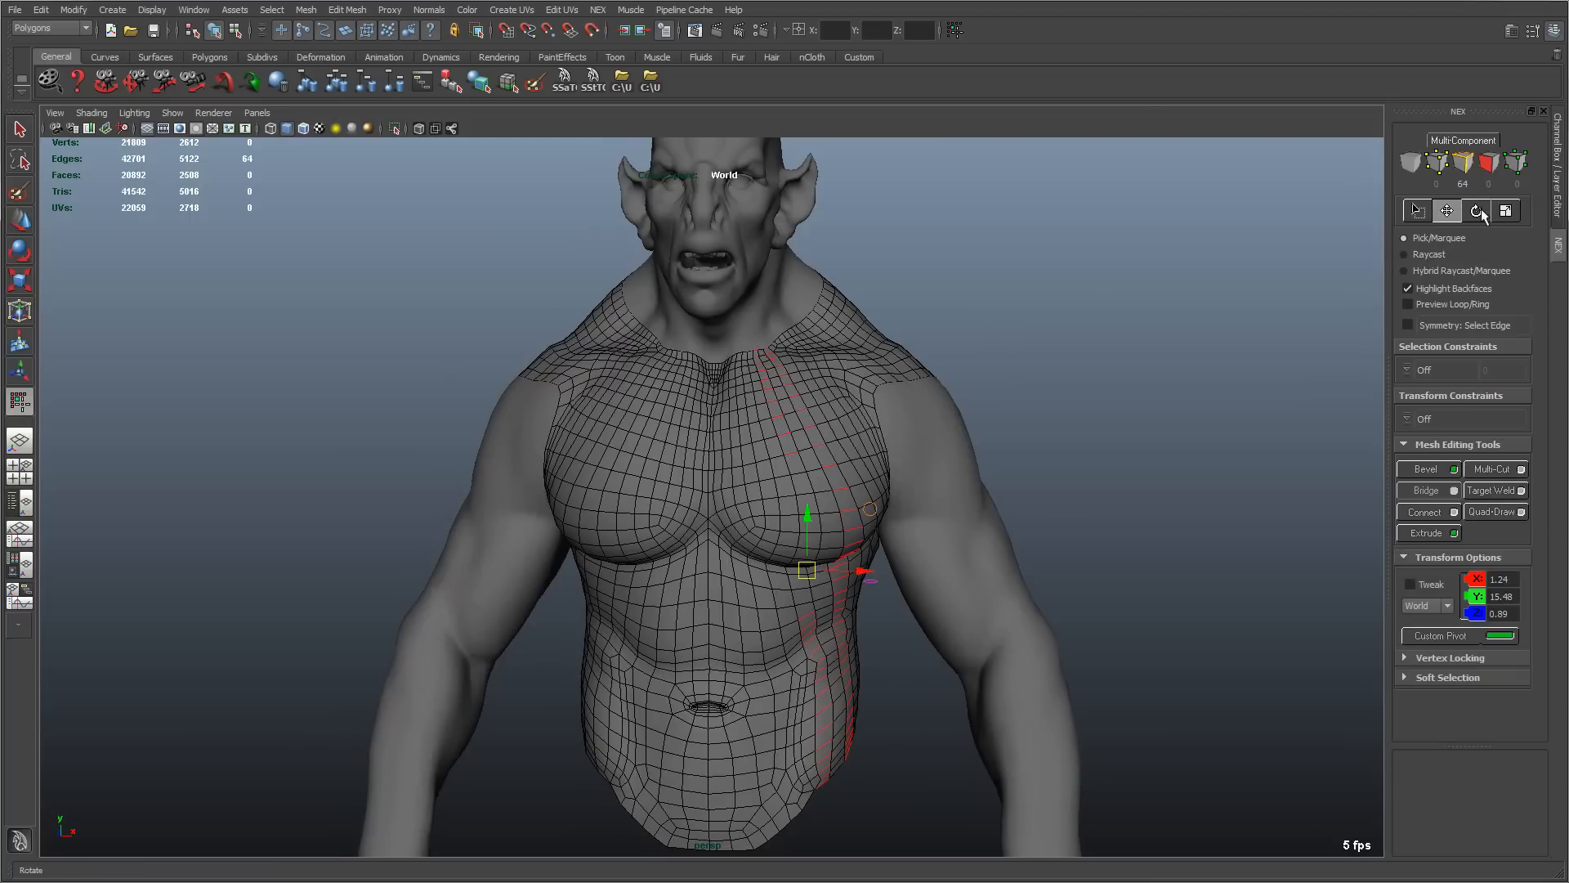
left_click(1477, 211)
left_click(1507, 211)
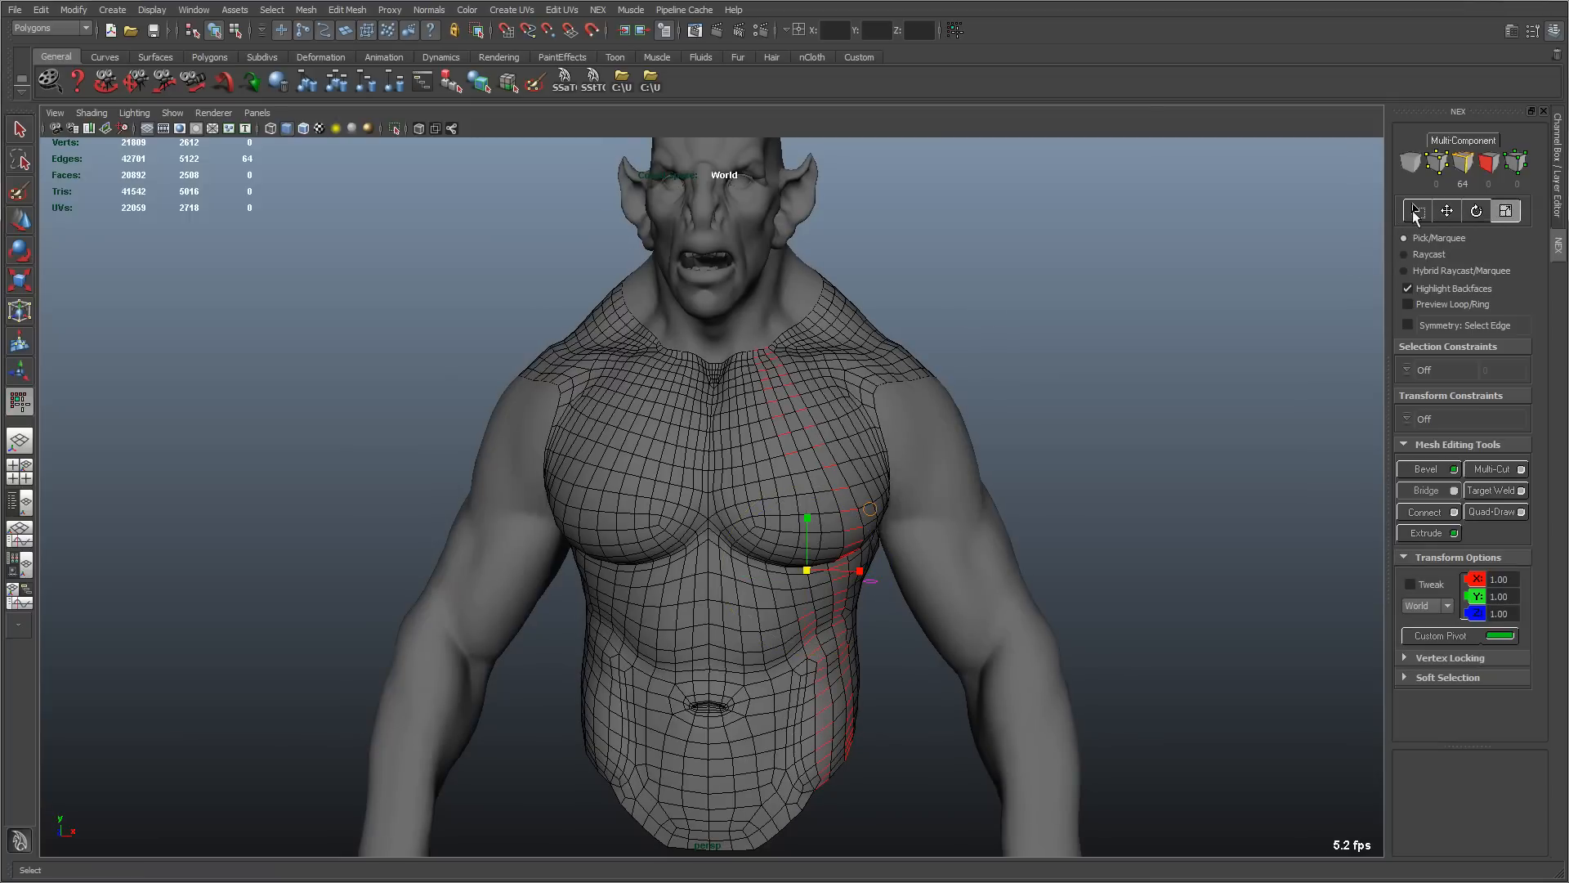
left_click(1418, 211)
left_click(1447, 211)
left_click(1477, 211)
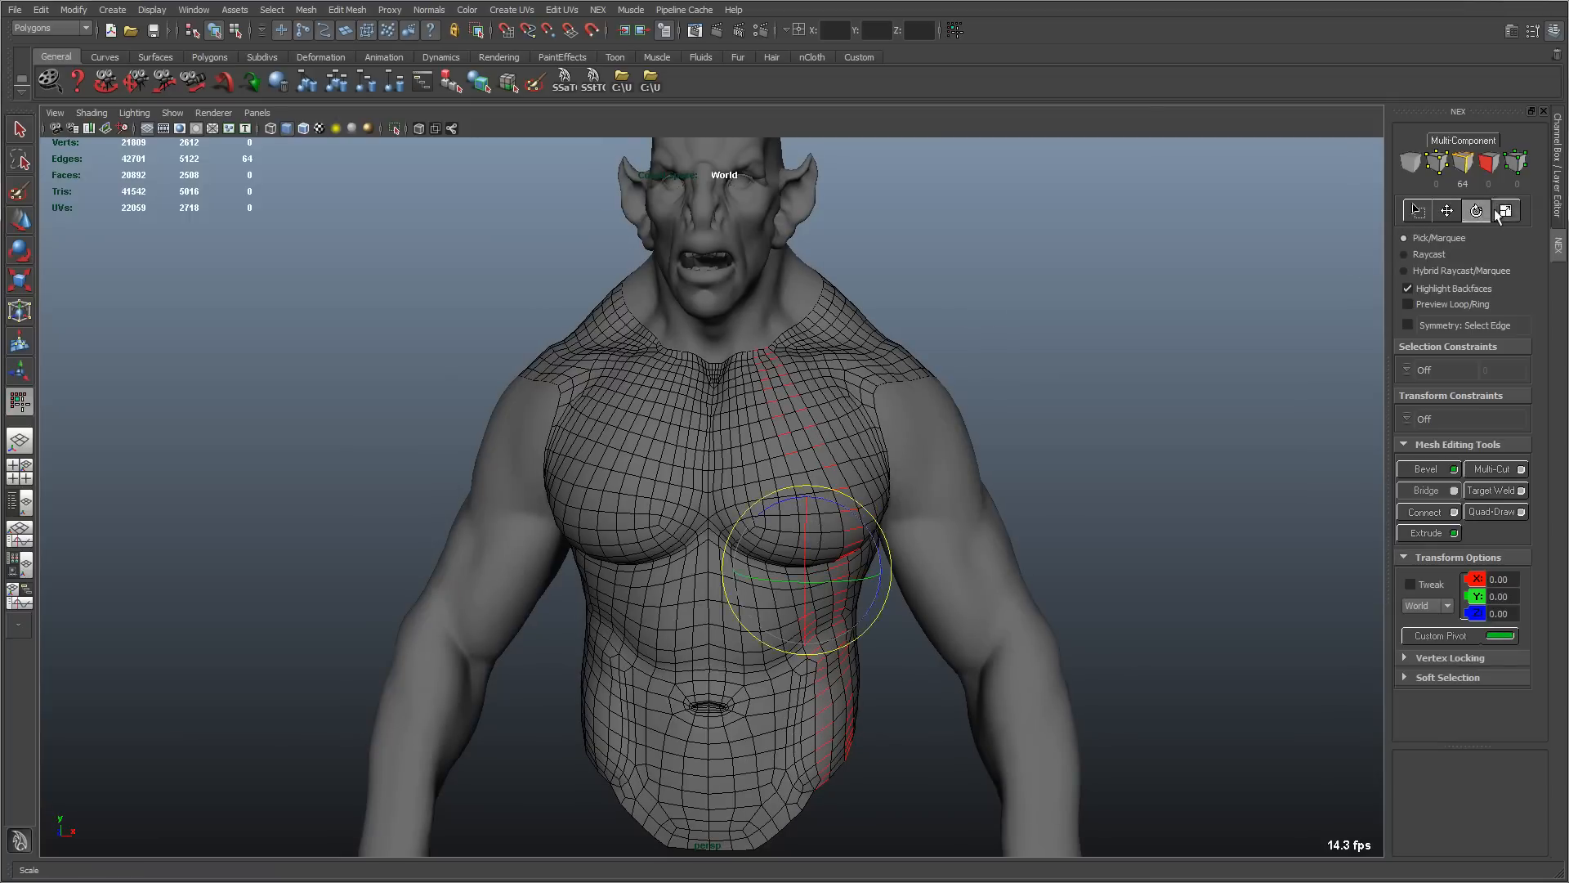
left_click(1506, 211)
left_click(1418, 211)
Step: Clear the edge selection and enable Reflection in the Move Tool's settings
right_click_drag(1085, 357, 1102, 402, "alt")
right_click_drag(752, 396, 999, 442, "alt")
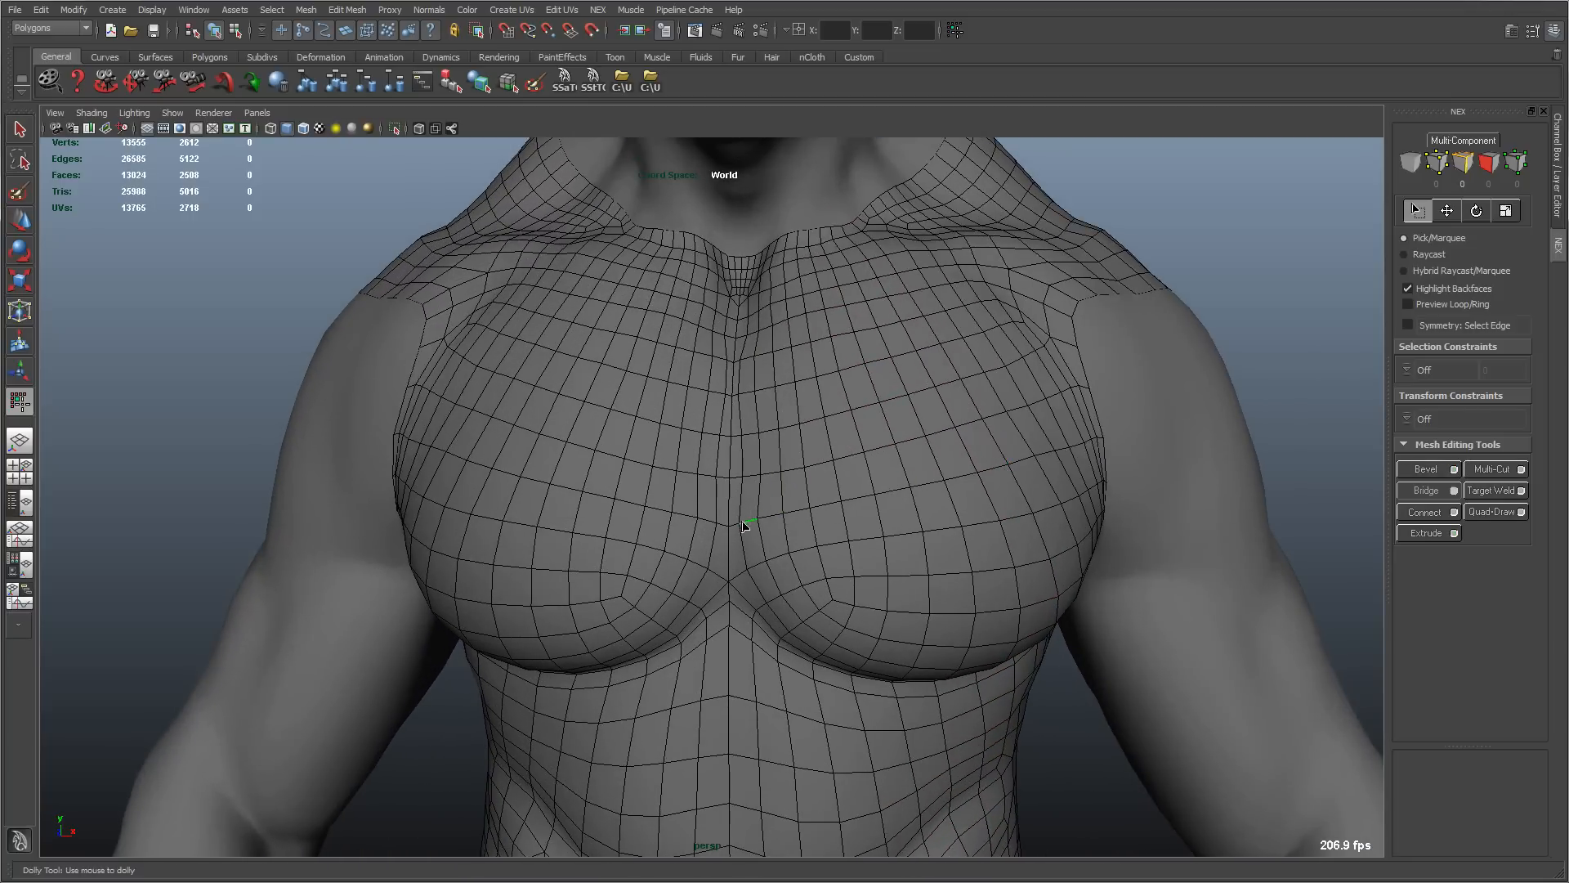
left_click_drag(753, 508, 815, 504, "alt")
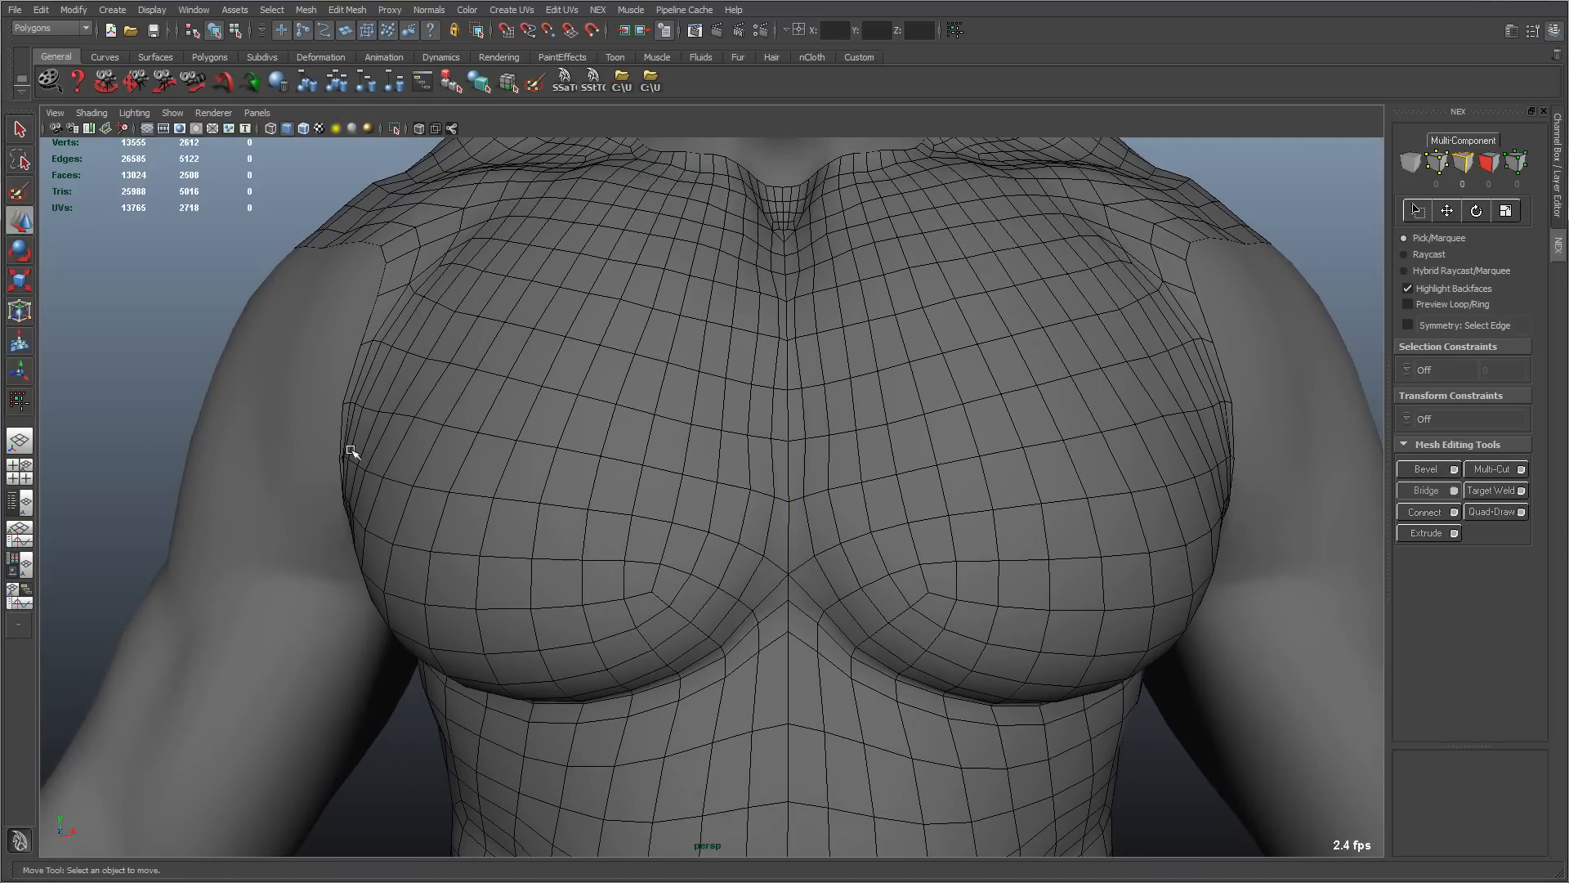
double_click(18, 224)
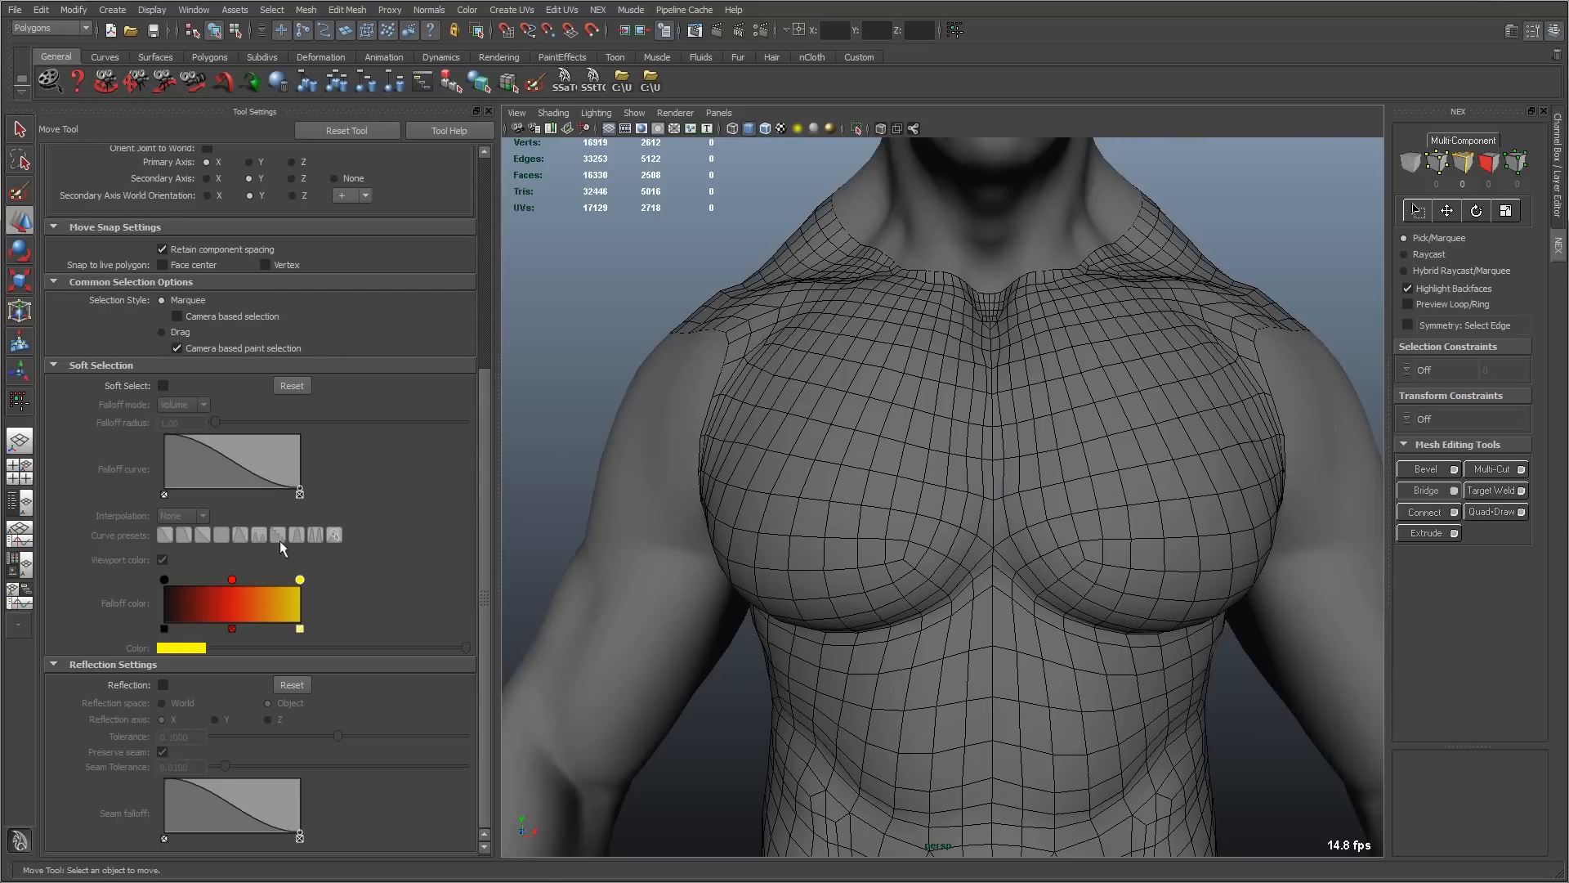
left_click(163, 685)
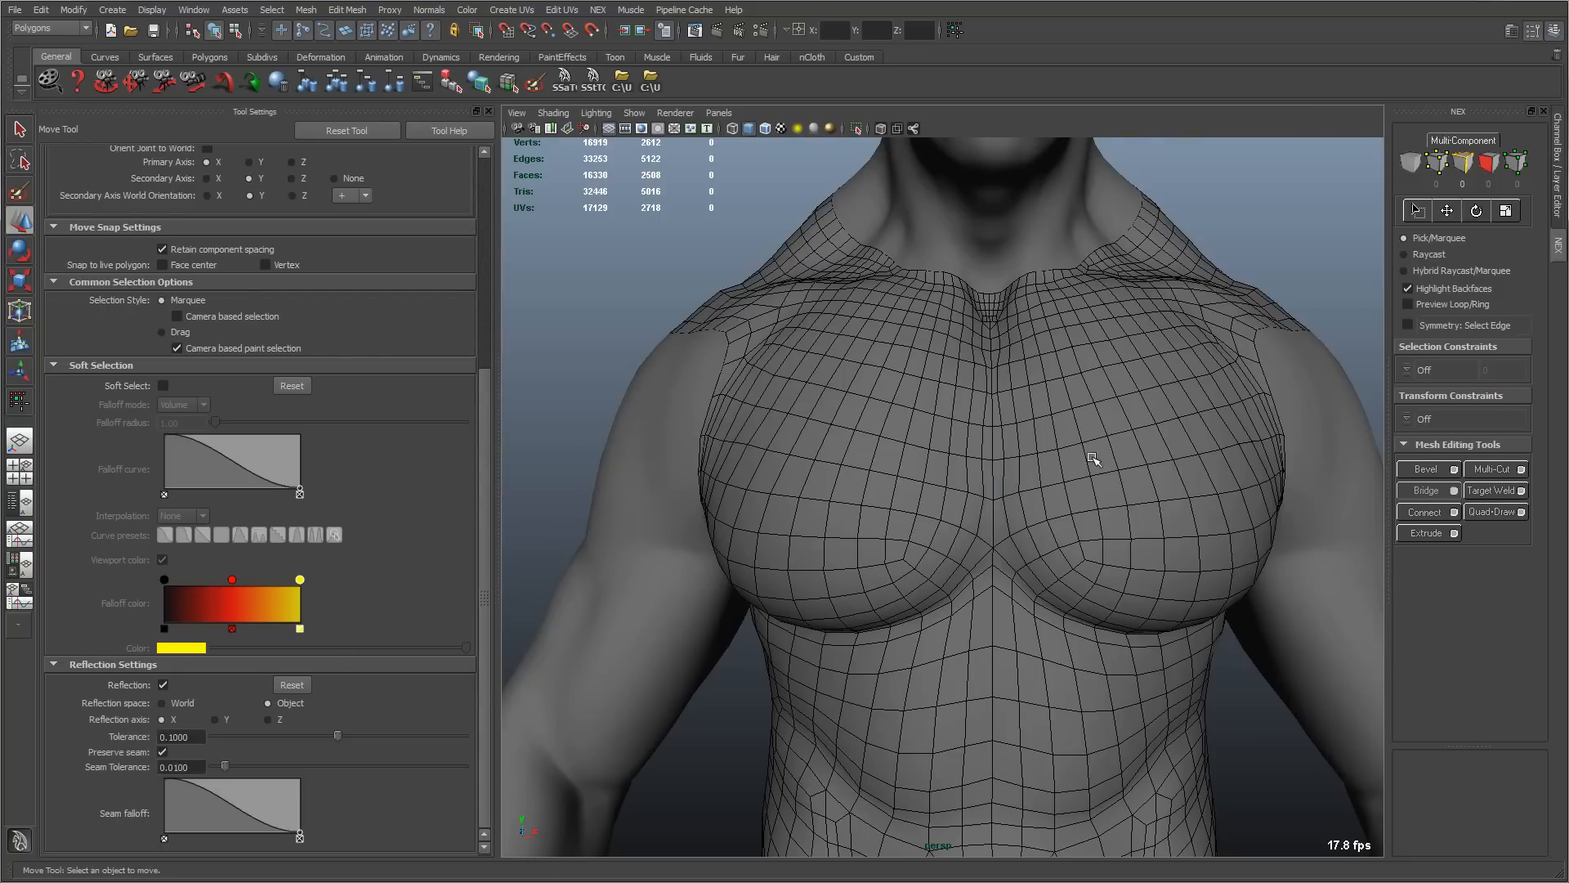
Step: Select a two-by-three block of faces on the character's left pectoral and move it slightly outward and up with reflection
right_click_drag(1165, 444, 1166, 474)
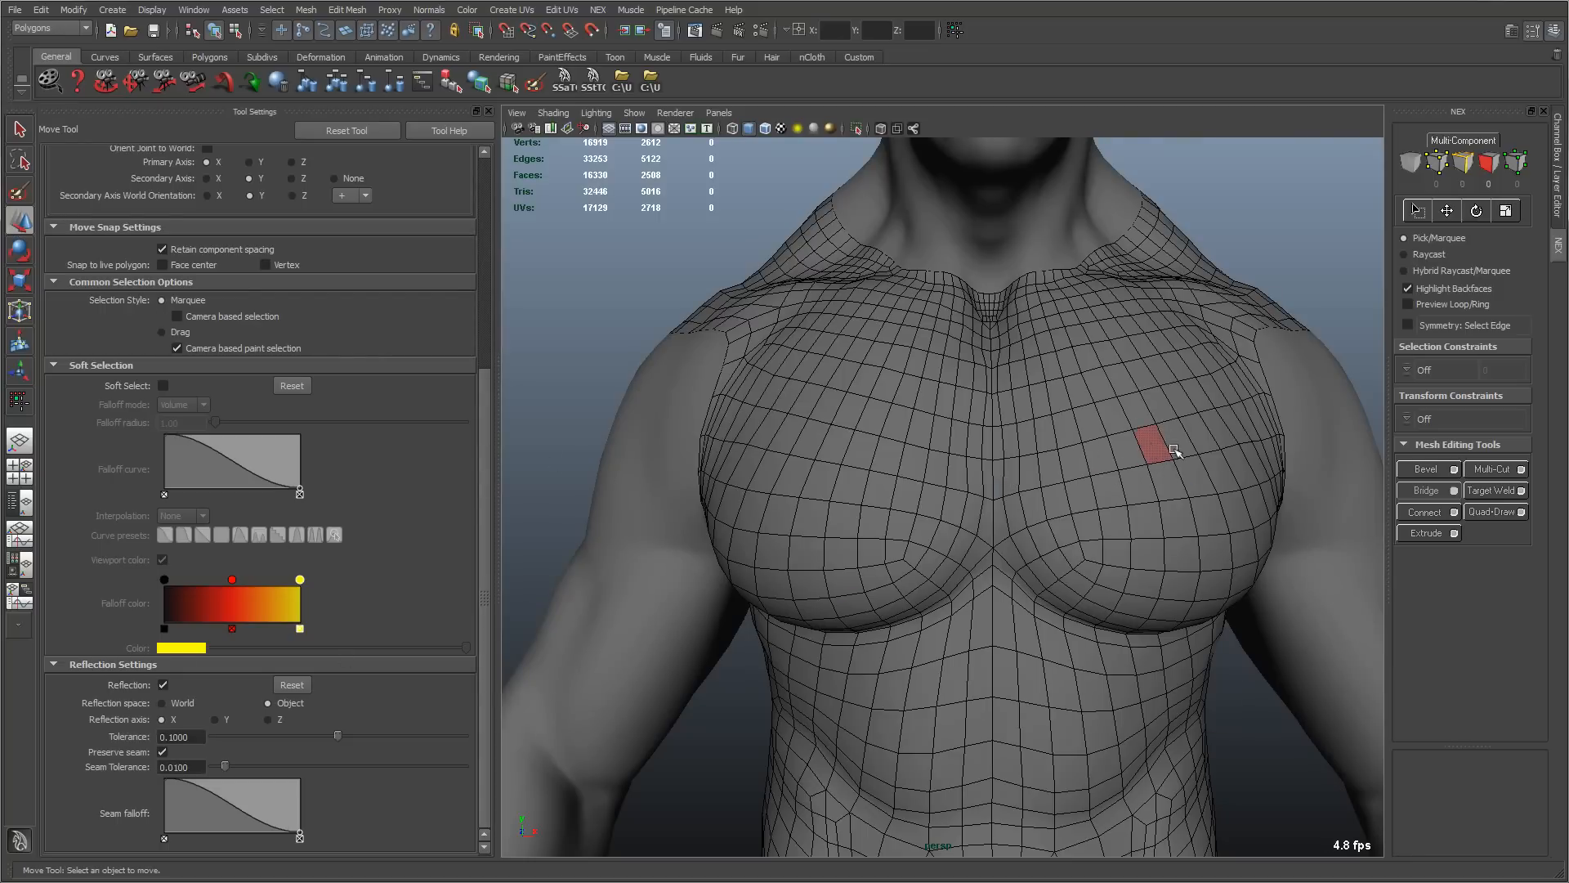
middle_click_drag(1167, 446, 1123, 475, "alt")
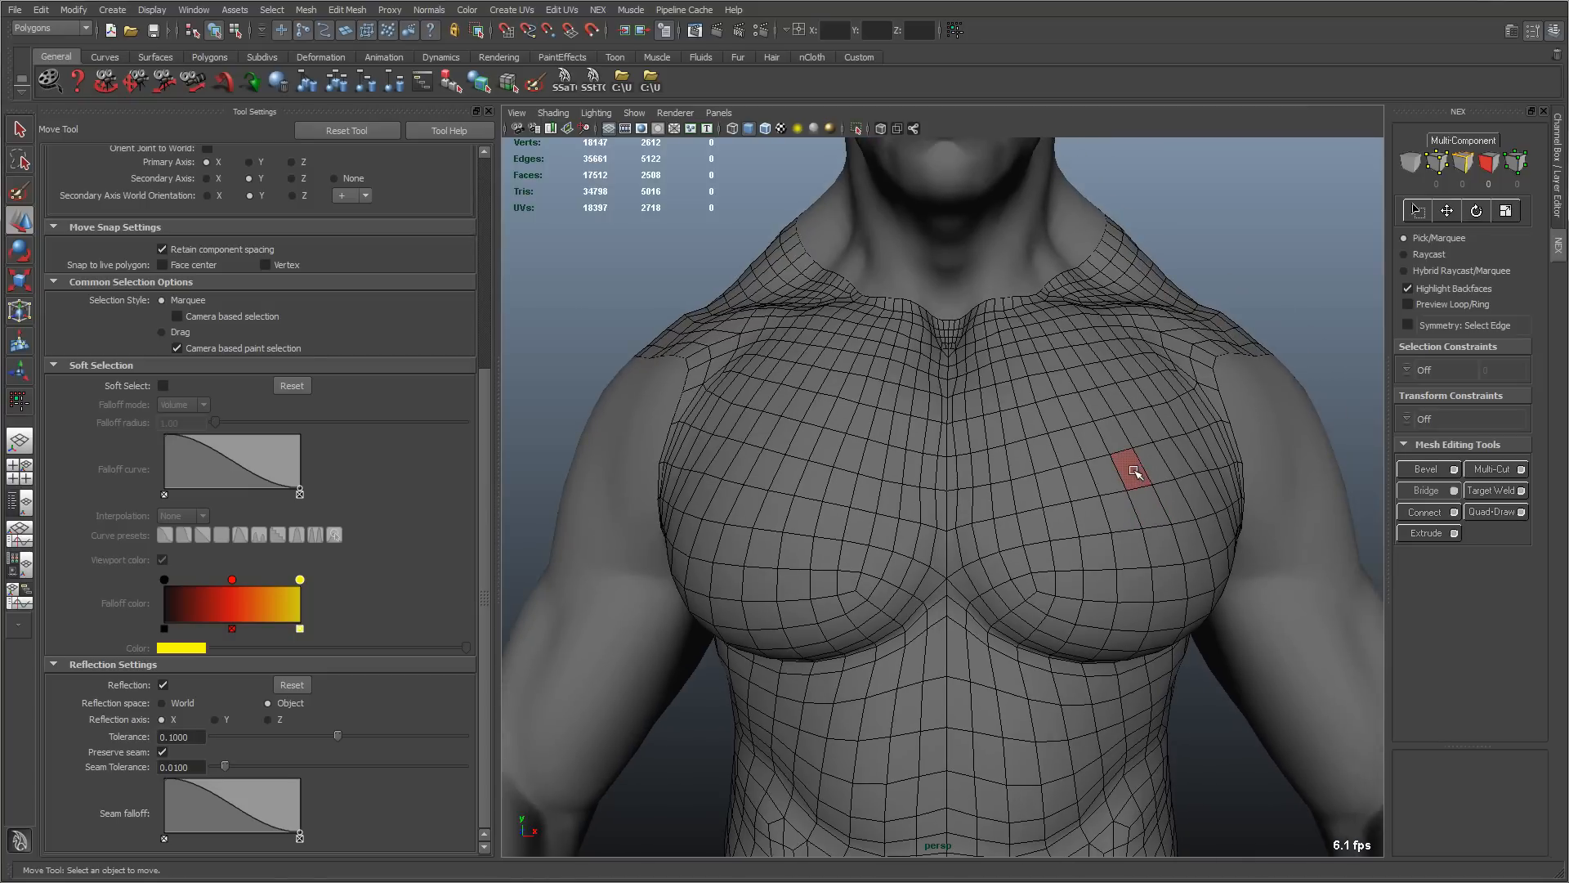
left_click(1135, 472)
left_click(1146, 512, "shift")
left_click(1163, 546, "shift")
left_click(1137, 549, "shift")
left_click(1128, 517, "shift")
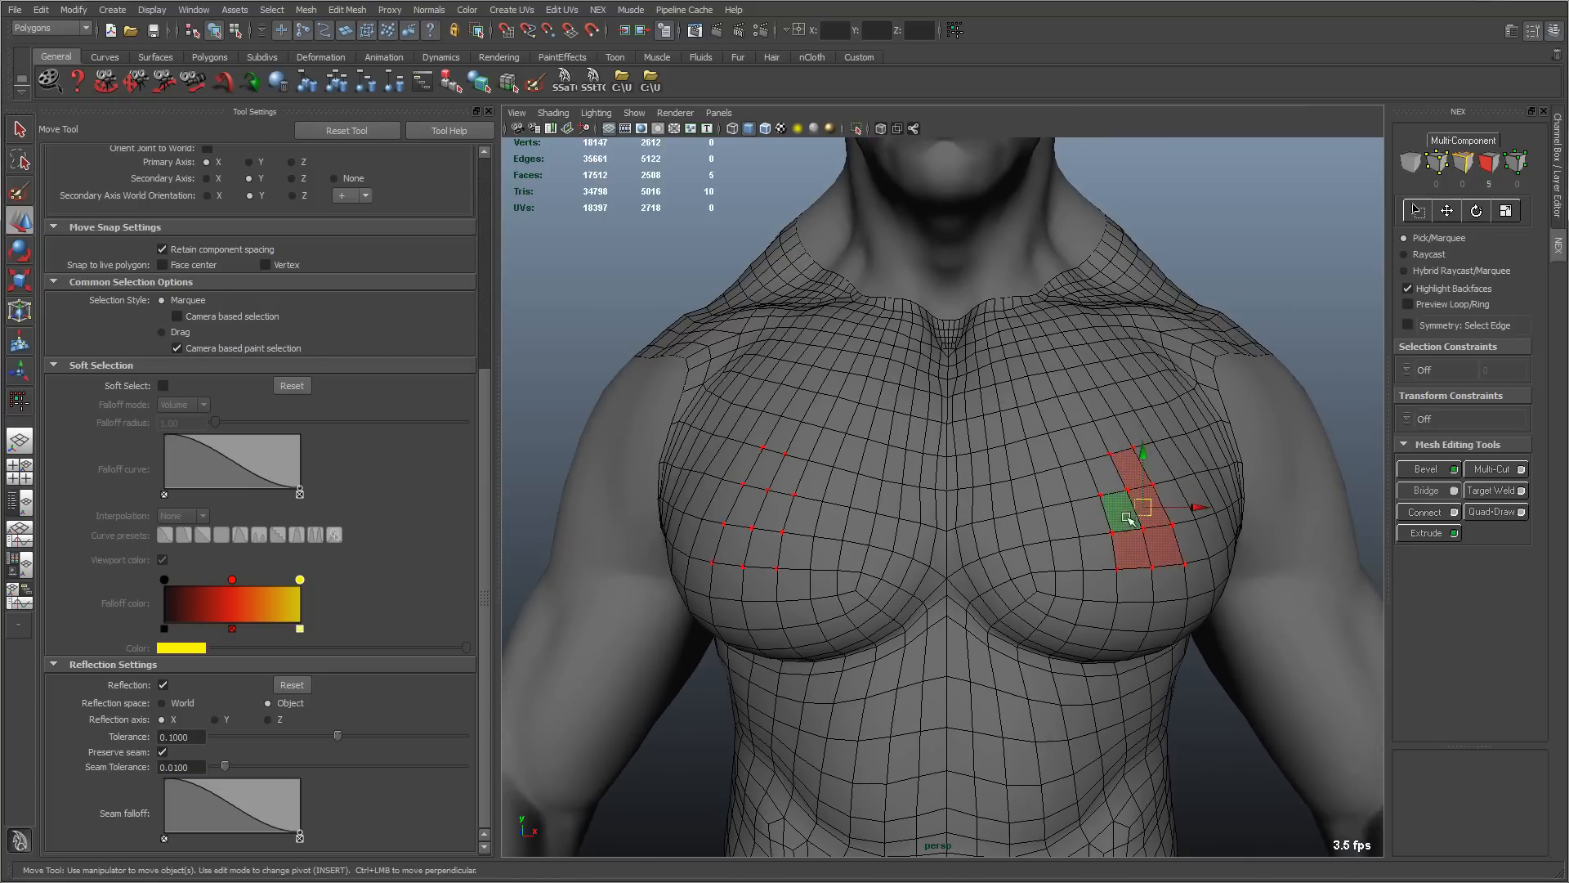
left_click(1107, 472, "shift")
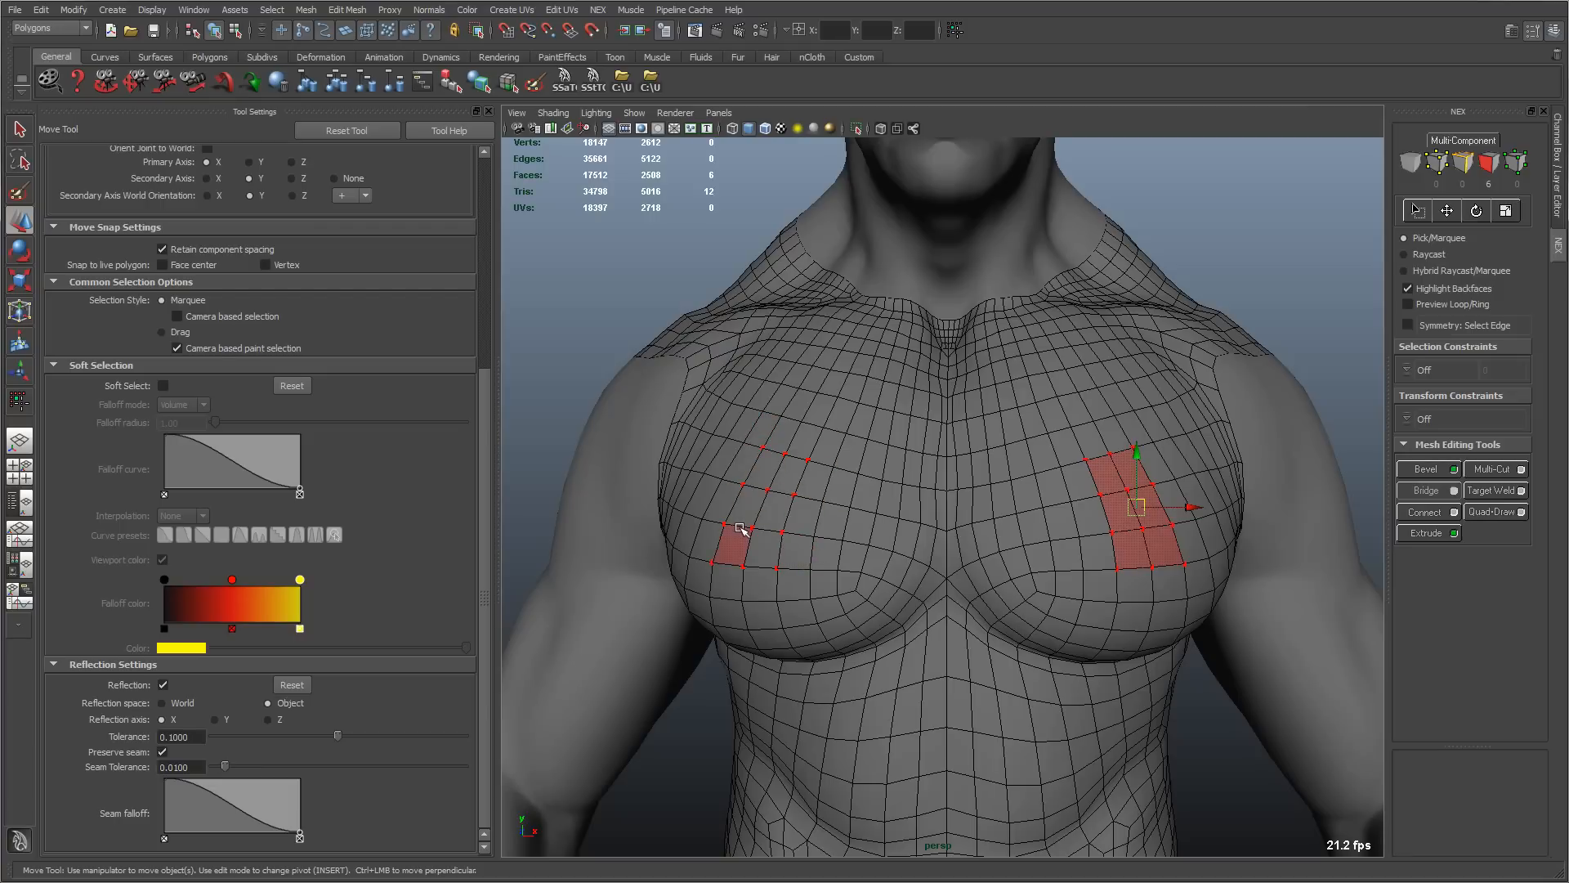
left_click_drag(1137, 508, 1143, 508)
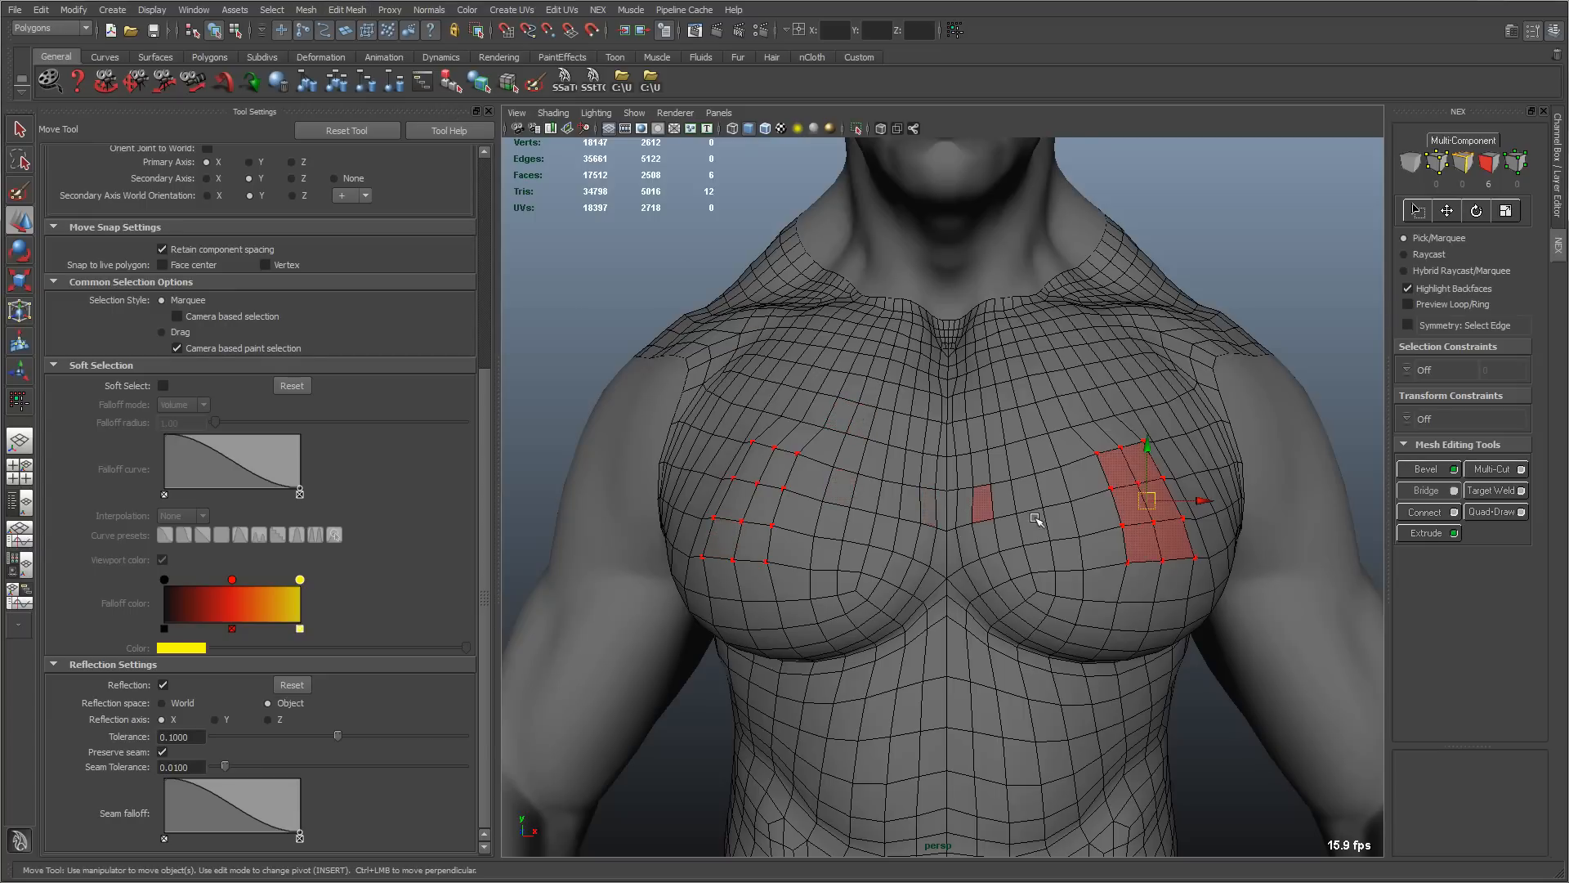
Step: Turn off Reflection in the Move Tool's settings and switch back to the NEX tool
left_click_drag(927, 508, 868, 499, "alt")
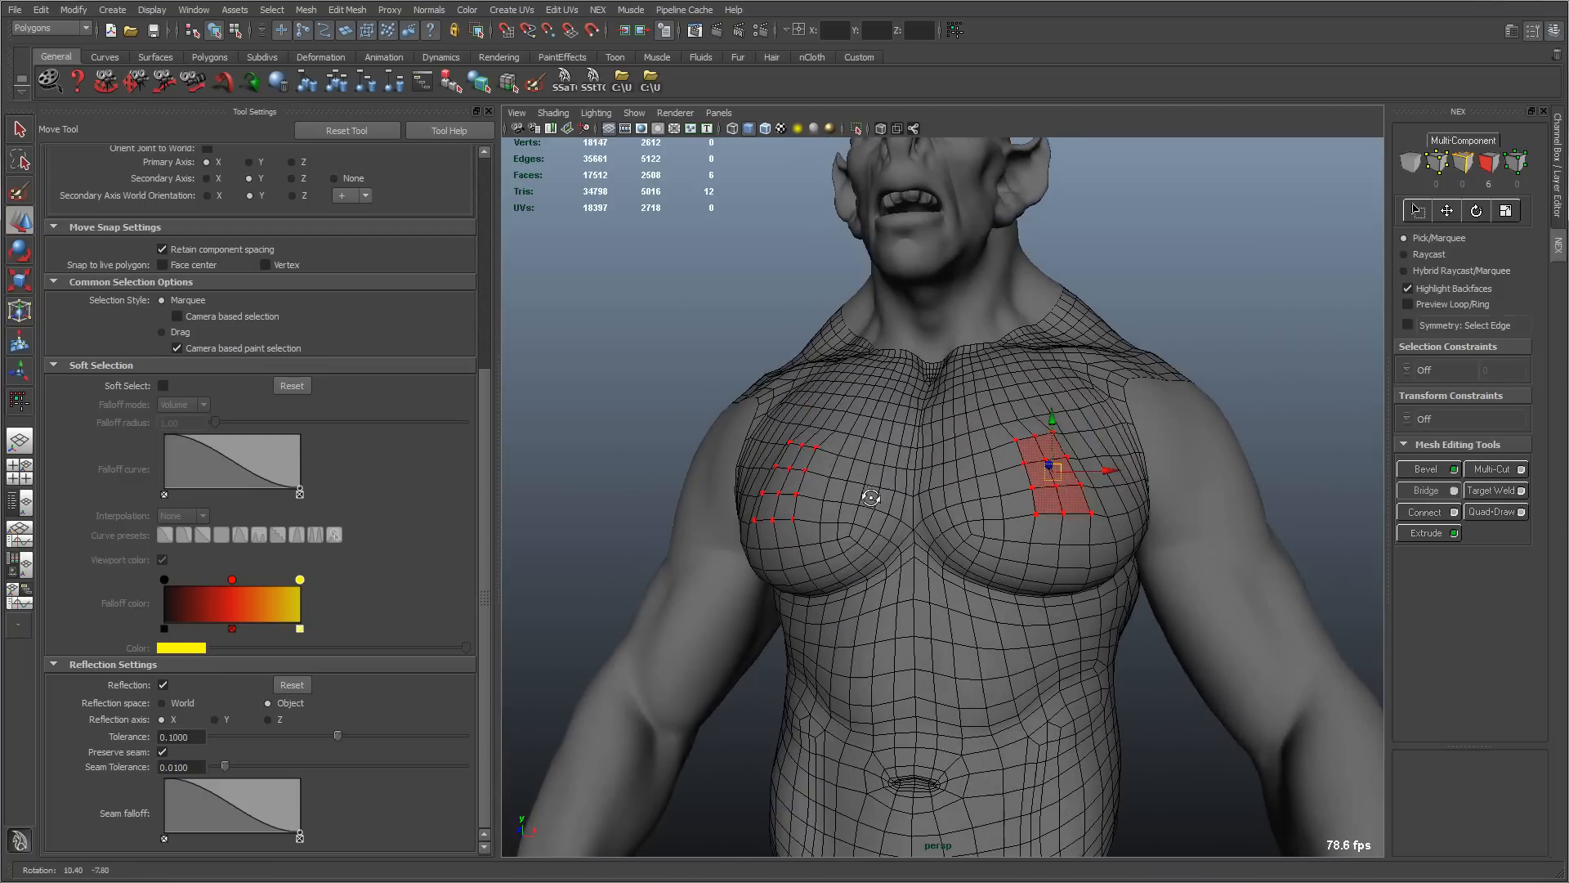
right_click_drag(881, 507, 1028, 540, "alt")
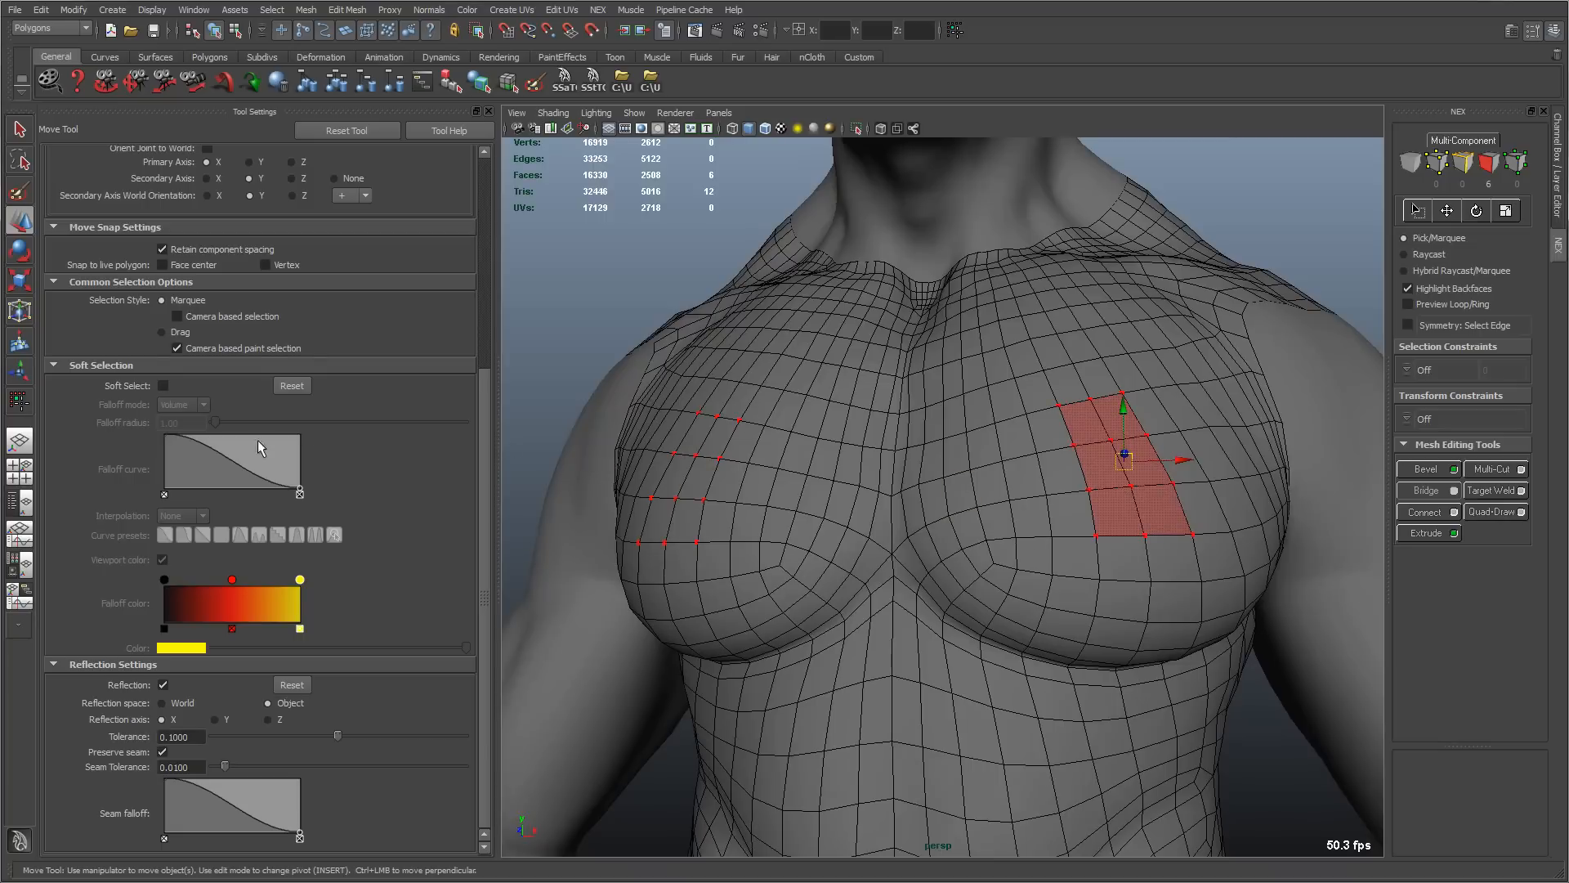
left_click(26, 396)
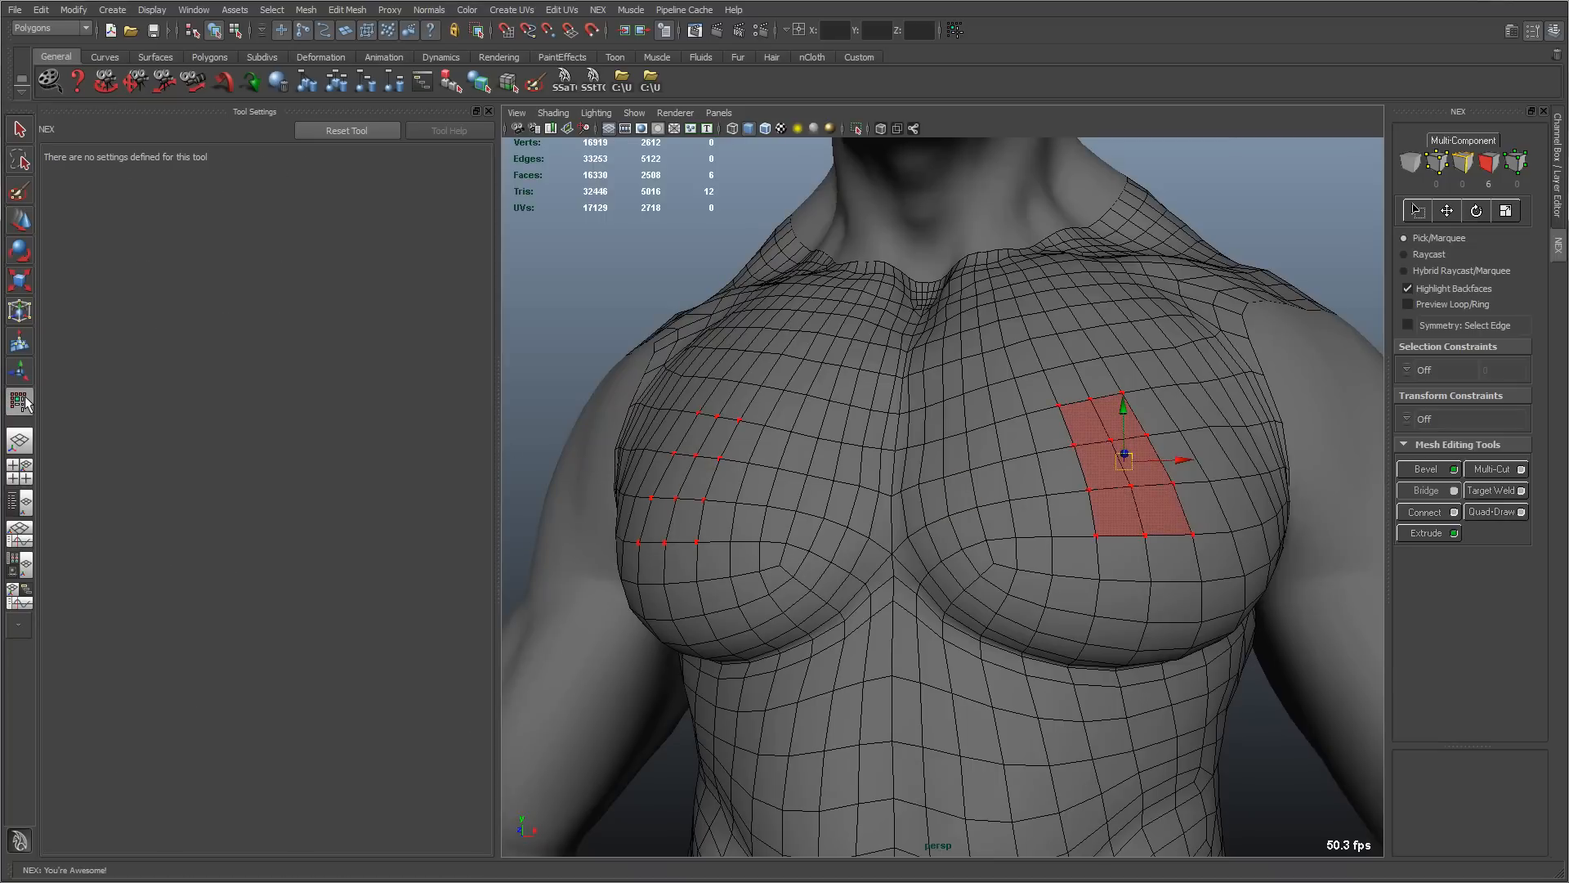
left_click(21, 222)
left_click(164, 685)
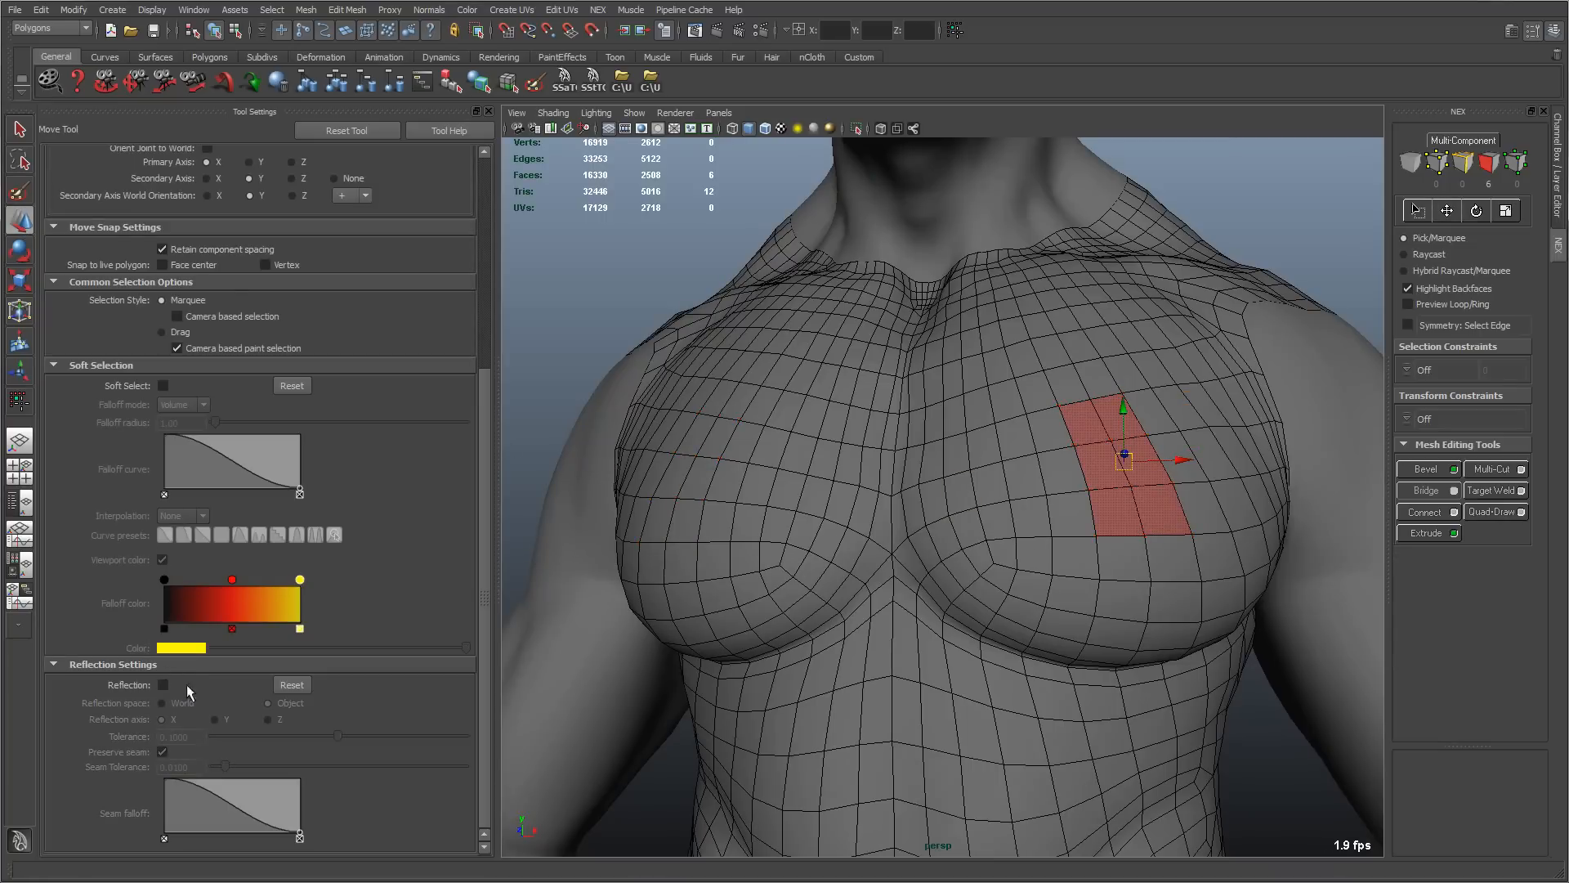
left_click(20, 400)
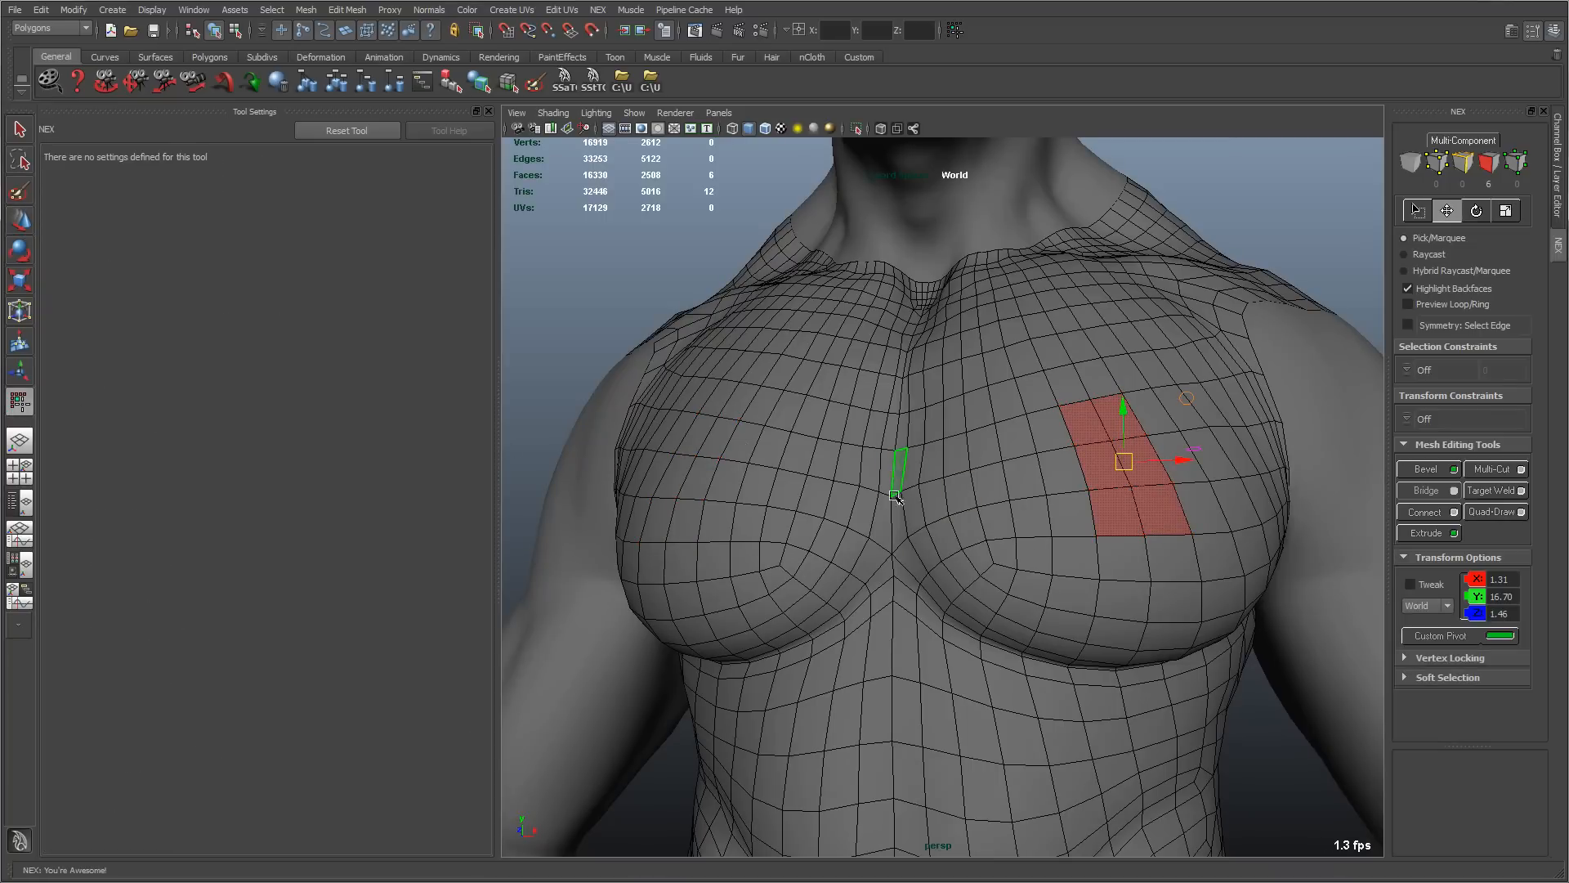
Step: Select a centre-line edge between the pectorals and use it to activate NEX symmetry on the torso mesh
right_click_drag(894, 541, 1259, 582, "alt")
right_click_drag(935, 577, 935, 538)
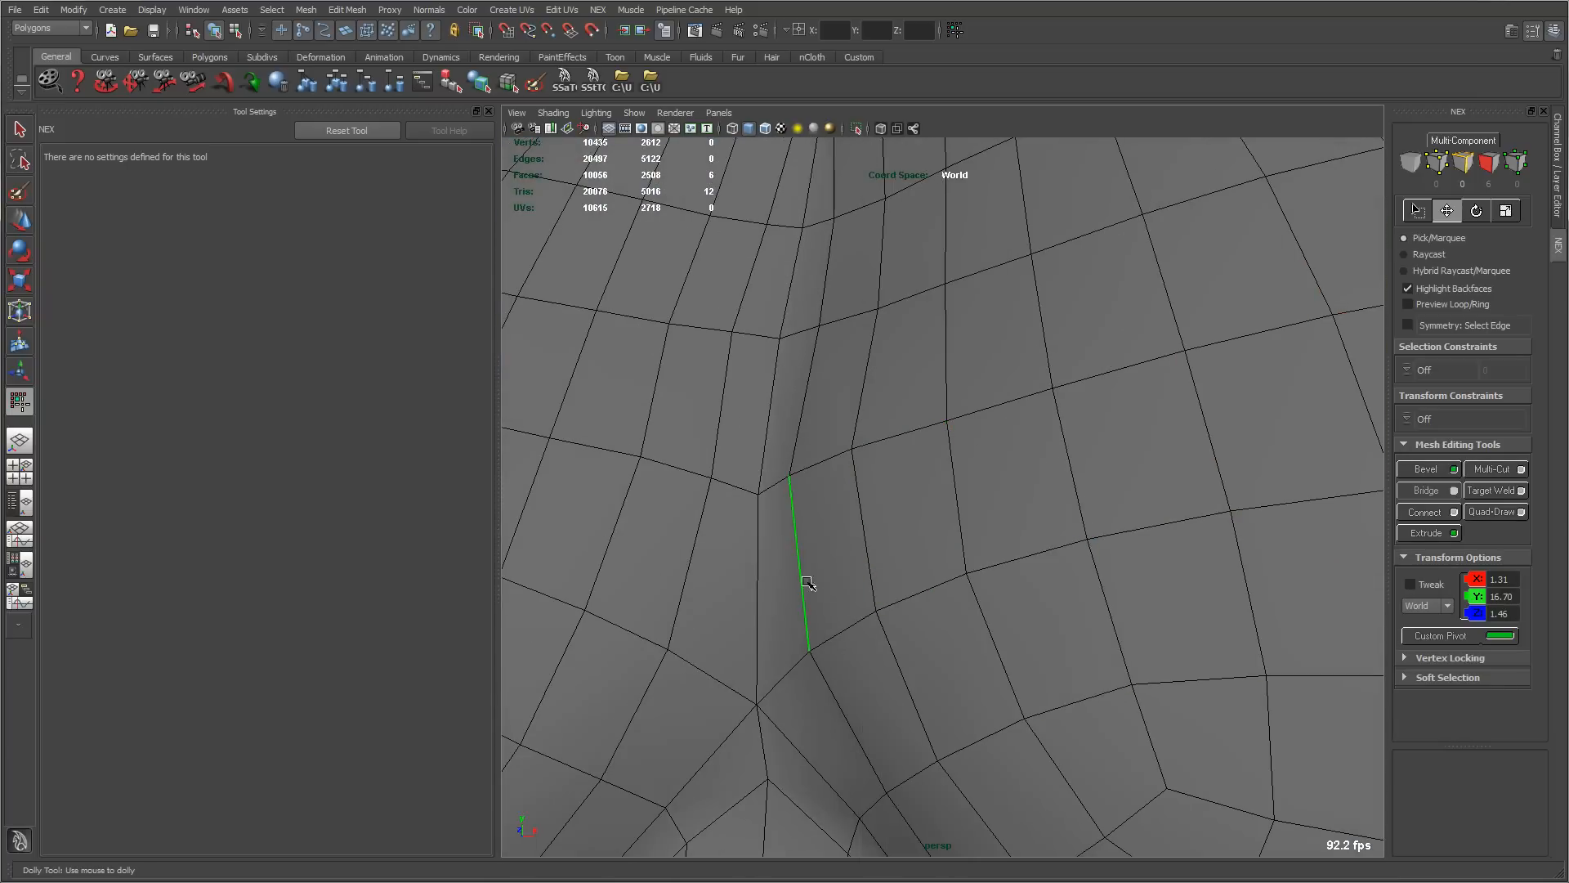
left_click(763, 597)
right_click_drag(1027, 556, 725, 552, "alt")
left_click_drag(725, 552, 875, 531, "alt")
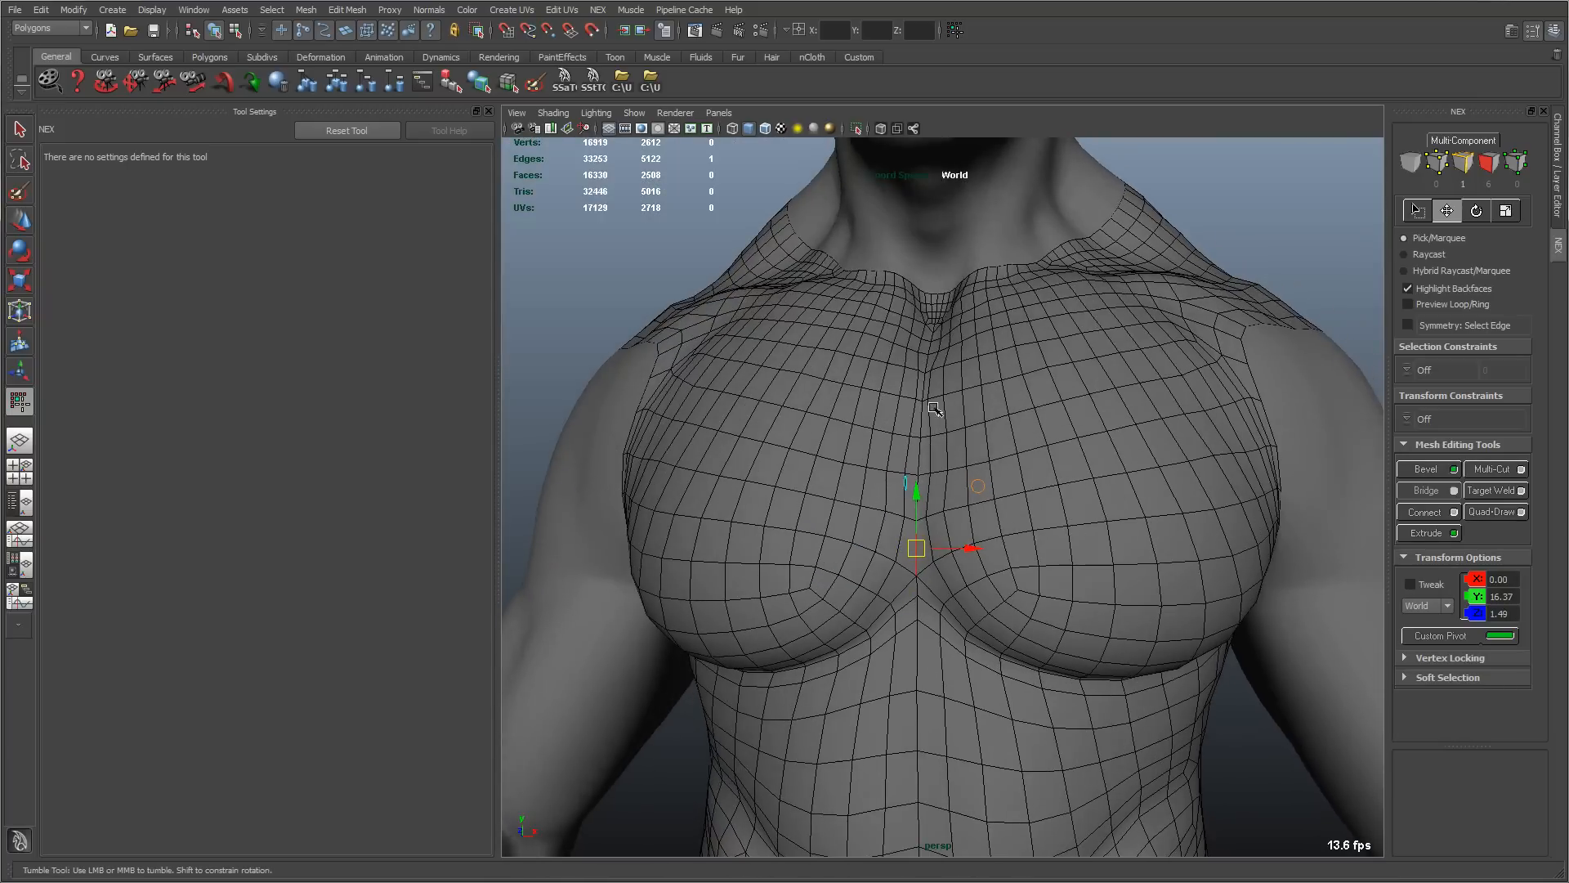
left_click_drag(1034, 685, 1044, 677, "alt")
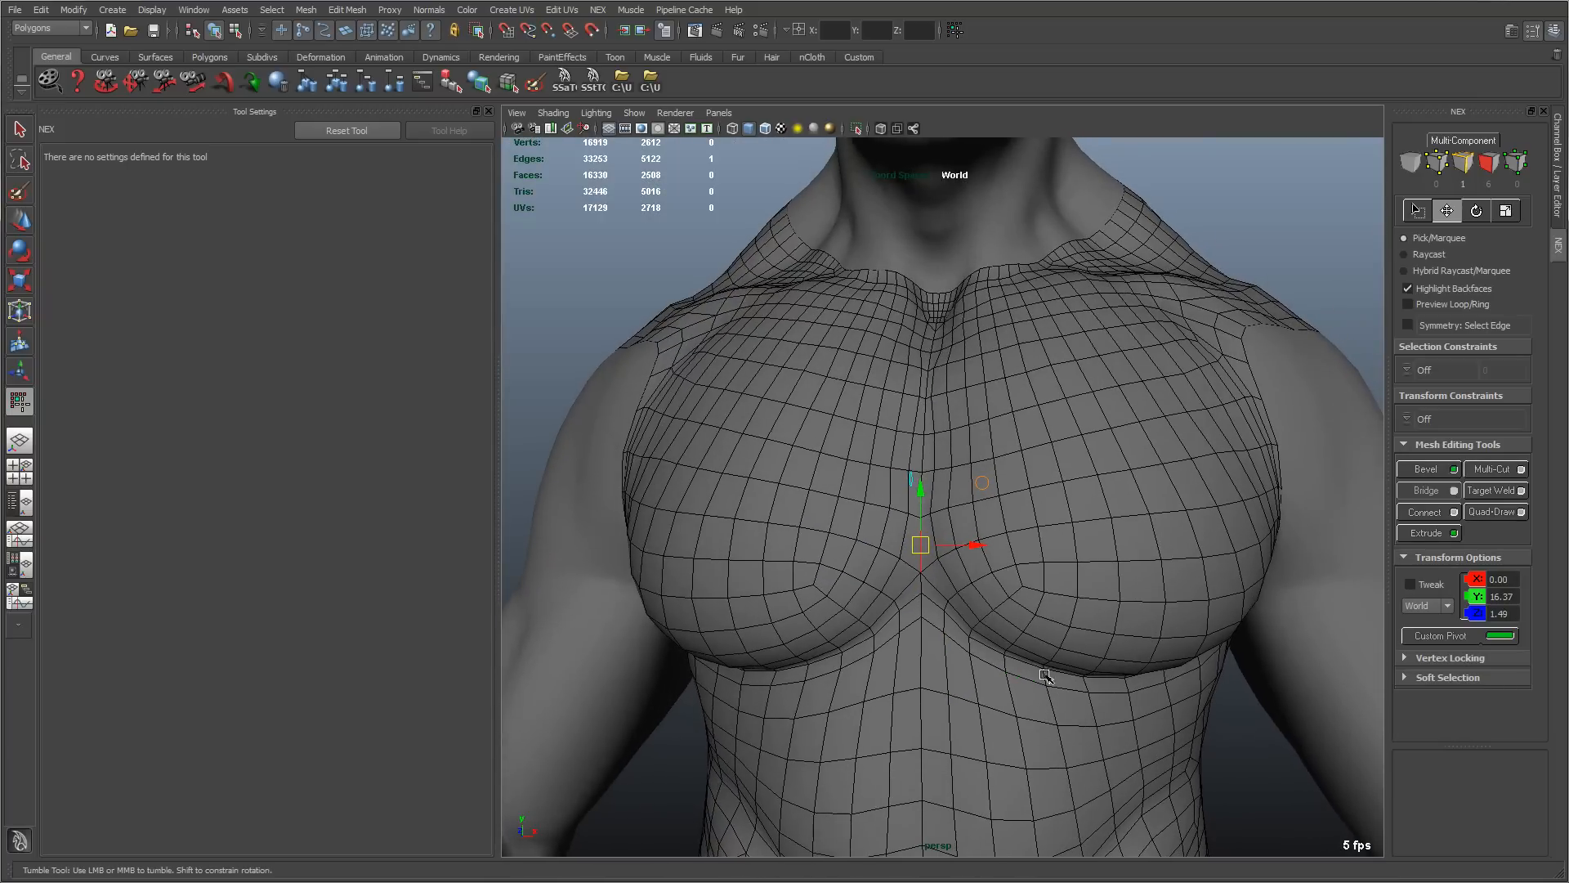
left_click(1407, 325)
Step: Switch to face selection and select a single face on the character's upper left pectoral with symmetry
right_click_drag(1087, 523, 1061, 428, "alt")
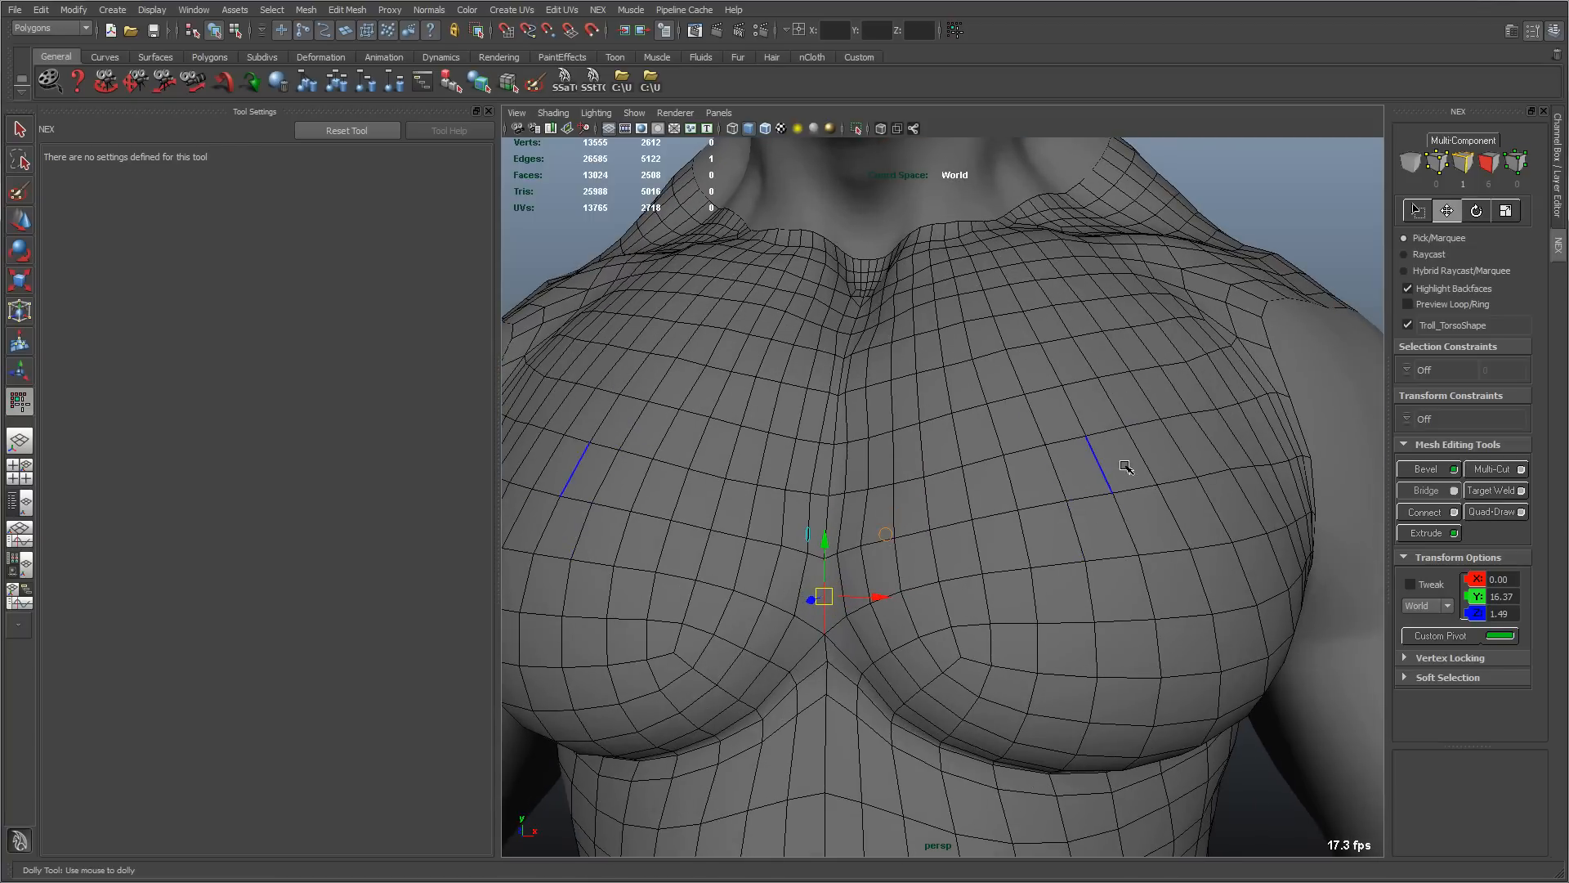
right_click_drag(1126, 467, 1062, 518)
left_click(1161, 438)
left_click_drag(1063, 518, 1064, 508, "alt")
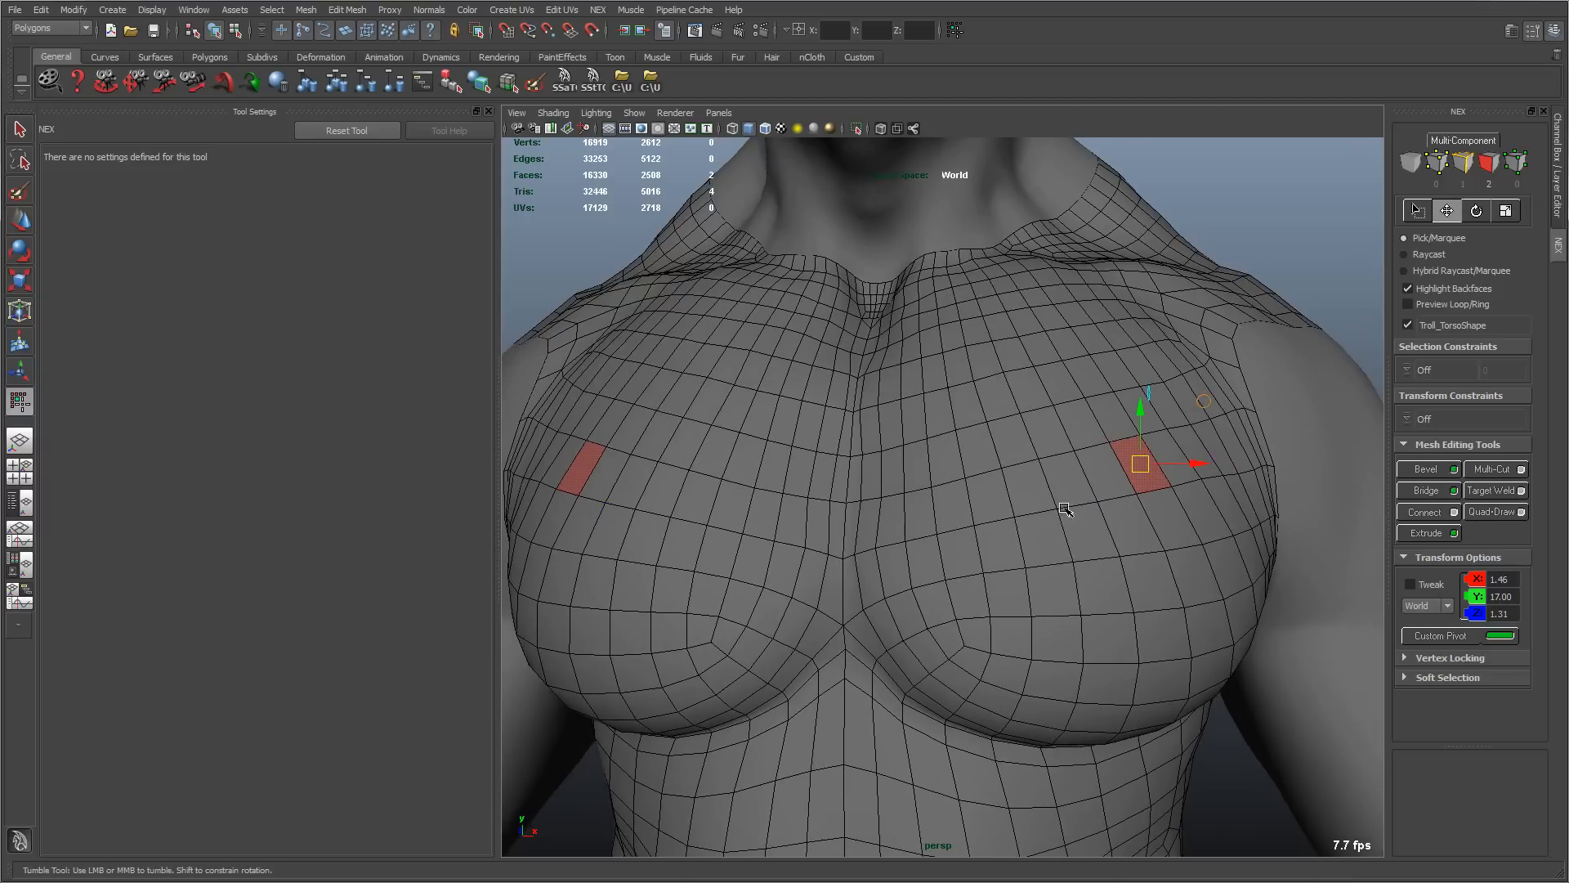
right_click_drag(1132, 526, 1087, 521, "alt")
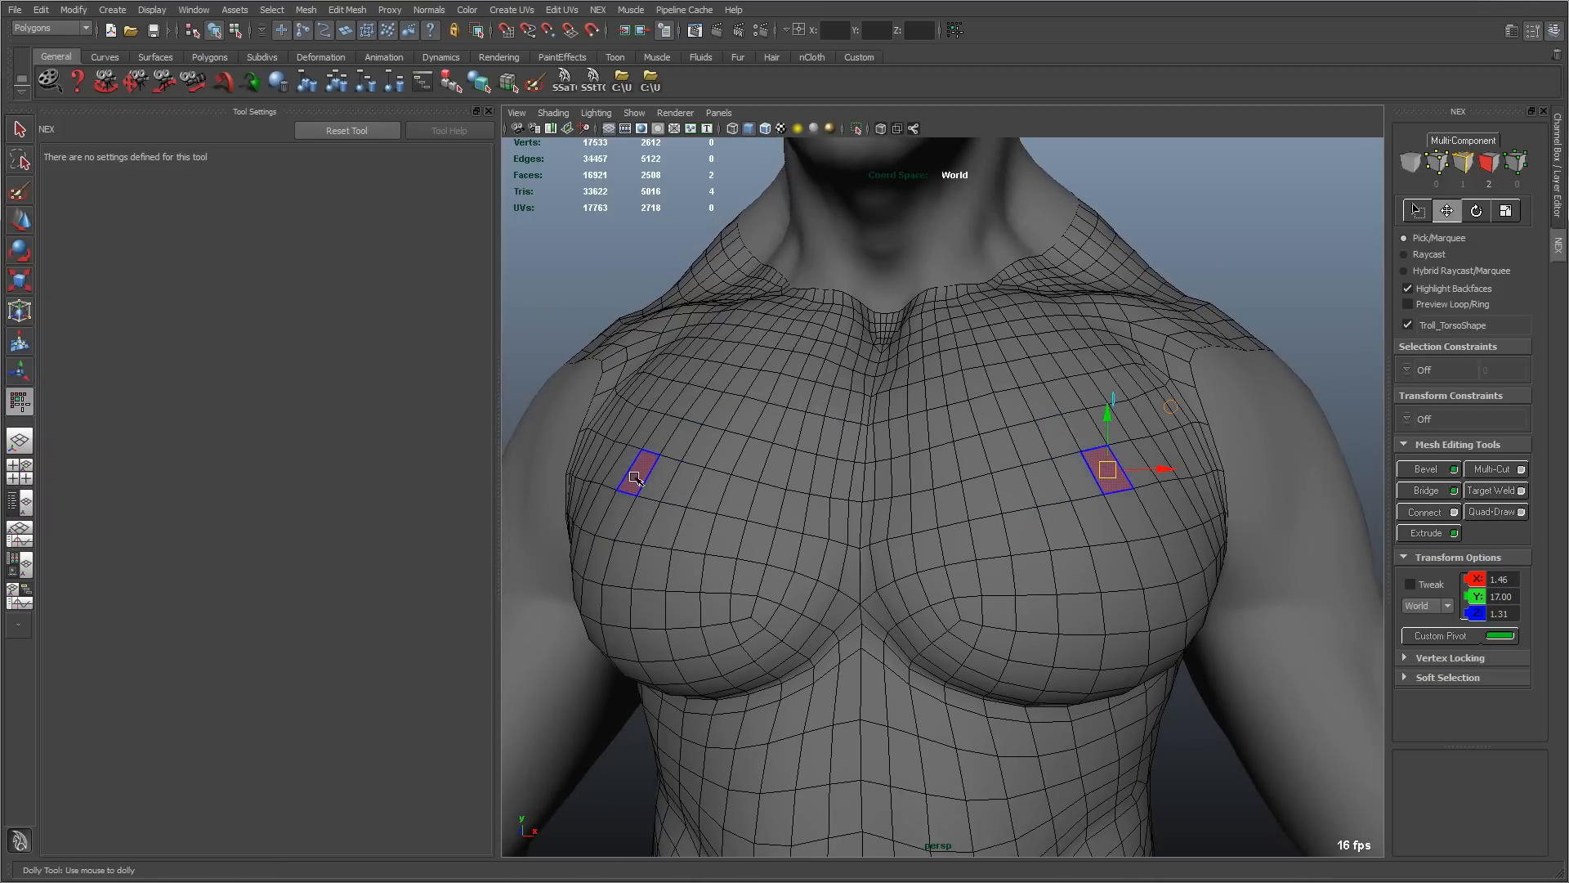
Step: Add a partly open ring of faces around the left pectoral to the symmetric selection by painting over them
mouse_move(1017, 539)
left_mouse_down("alt")
mouse_move(974, 546)
mouse_move(983, 557)
left_mouse_up("alt")
mouse_move(1047, 427)
left_mouse_down("shift")
mouse_move(966, 445)
mouse_move(1065, 603)
mouse_move(1139, 555)
left_mouse_up("shift")
left_click_drag(1032, 603, 1007, 582, "alt")
right_click_drag(1007, 582, 1053, 578, "alt")
left_click_drag(801, 538, 825, 548, "alt")
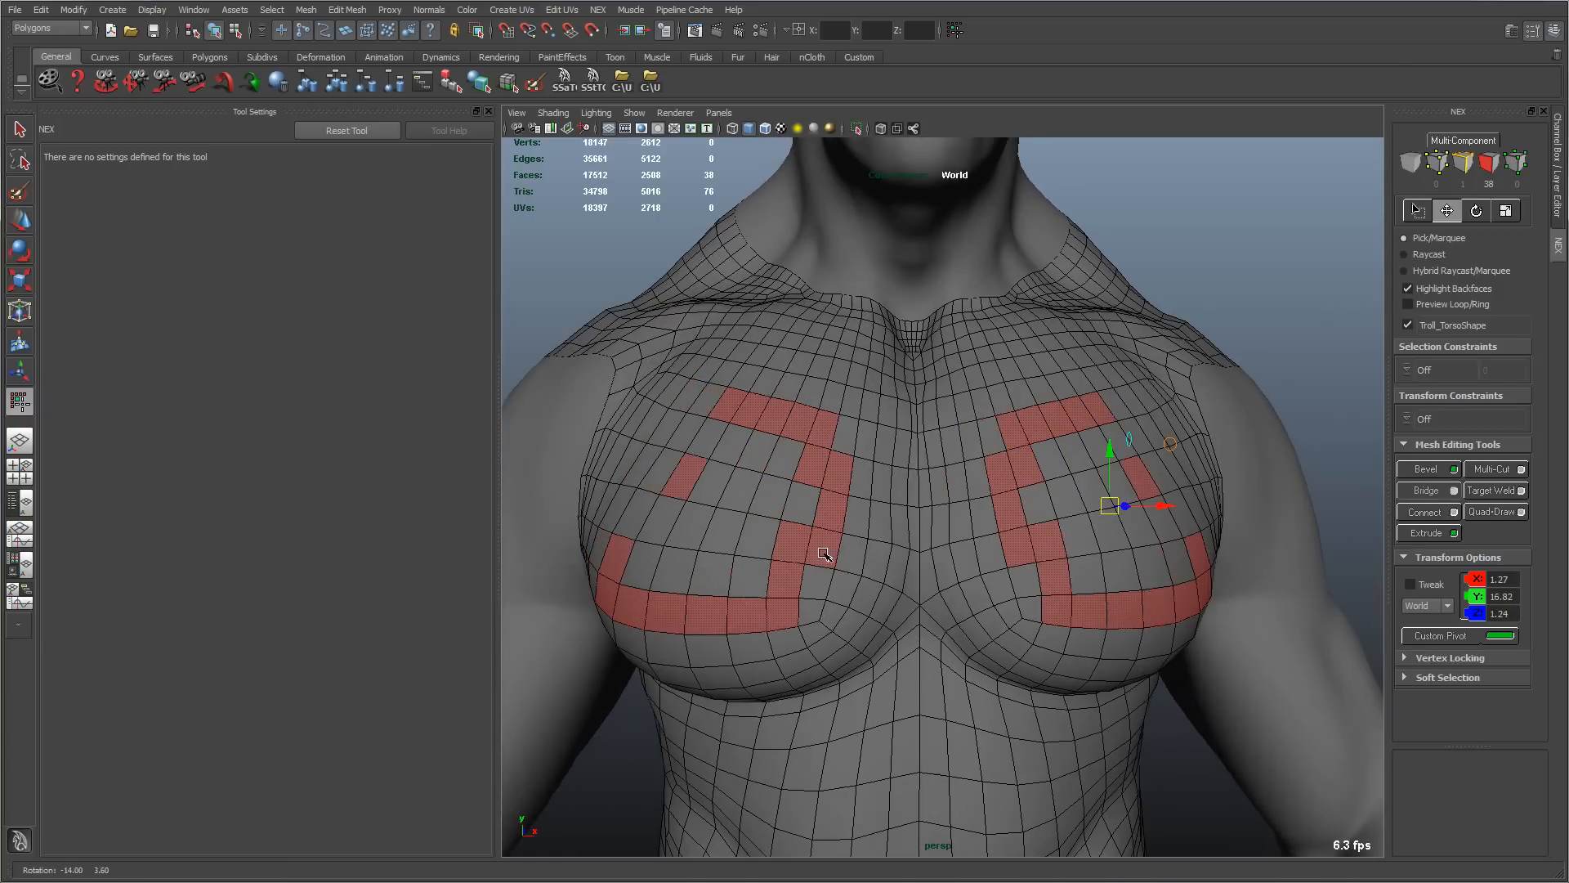
left_click_drag(1115, 559, 1053, 570, "alt")
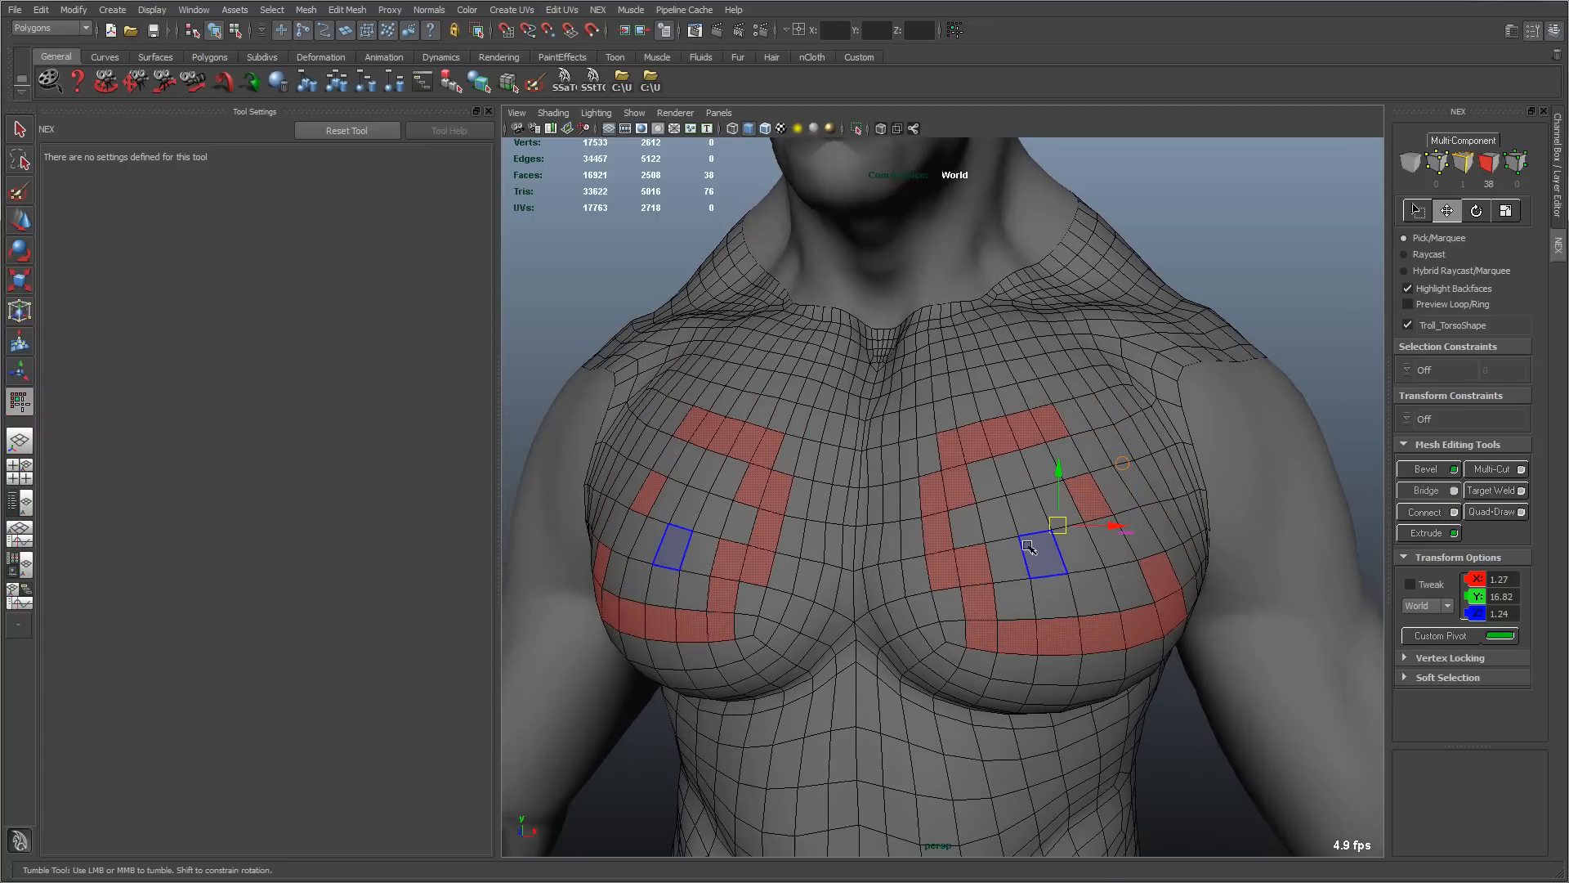
left_click(348, 10)
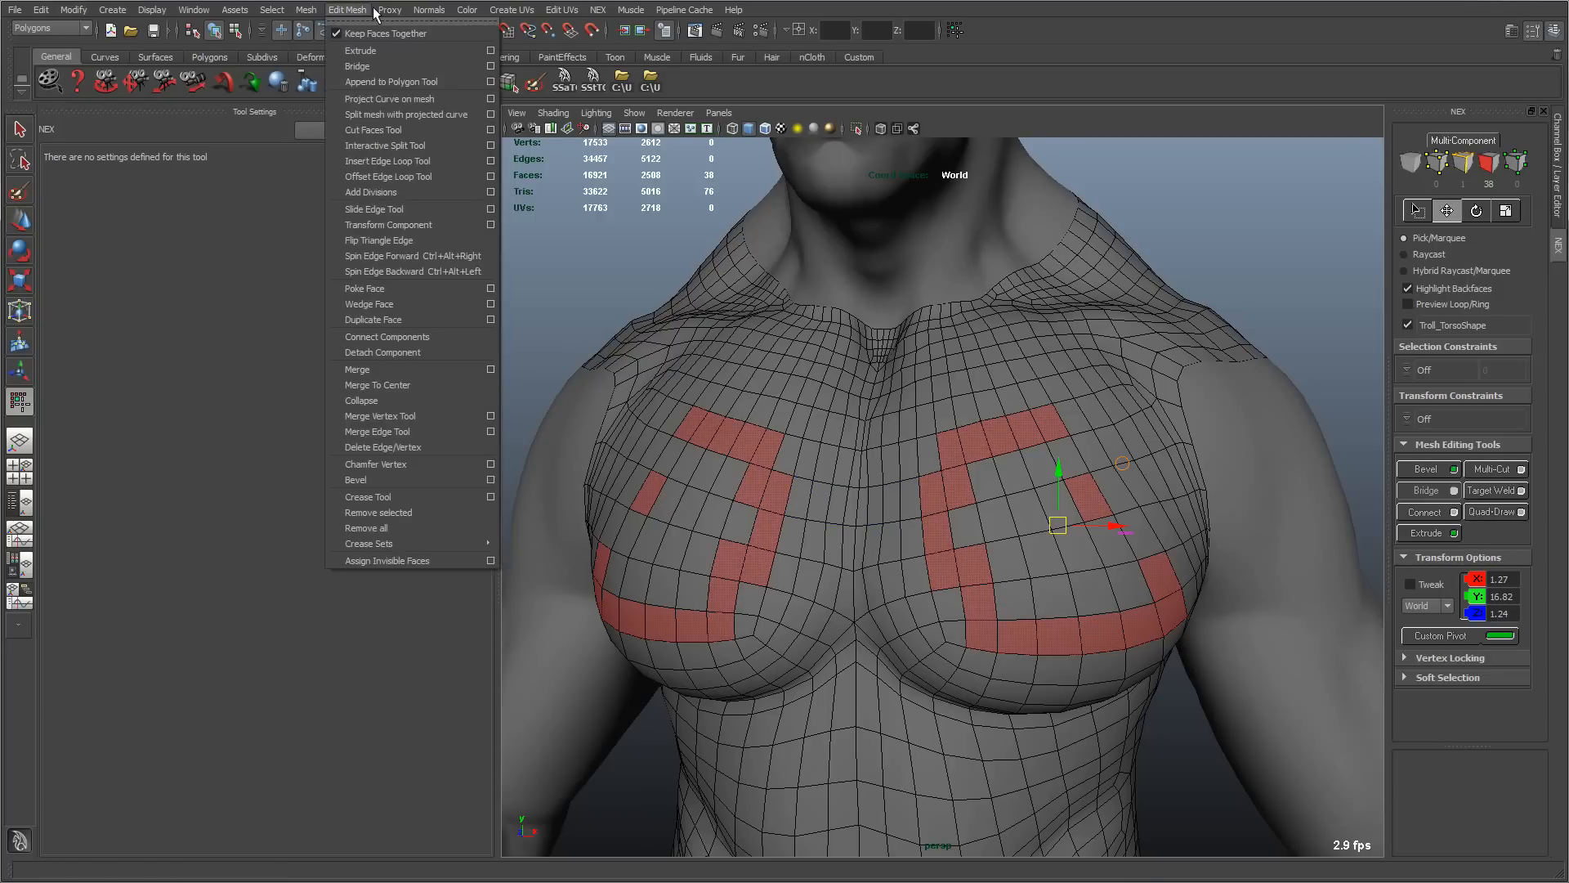
mouse_move(383, 17)
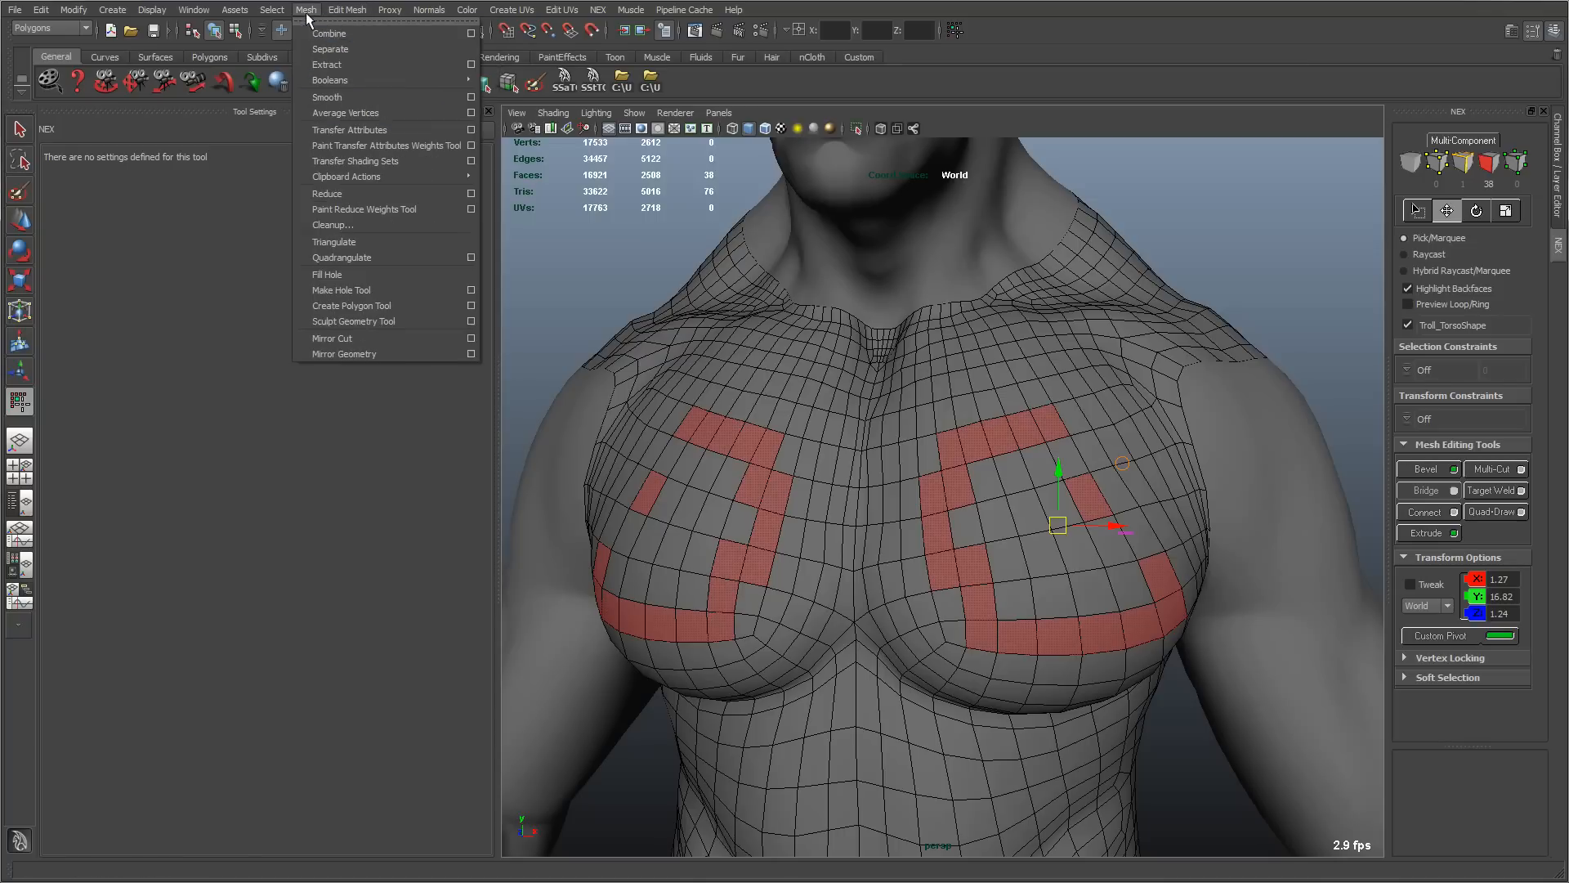
mouse_move(250, 16)
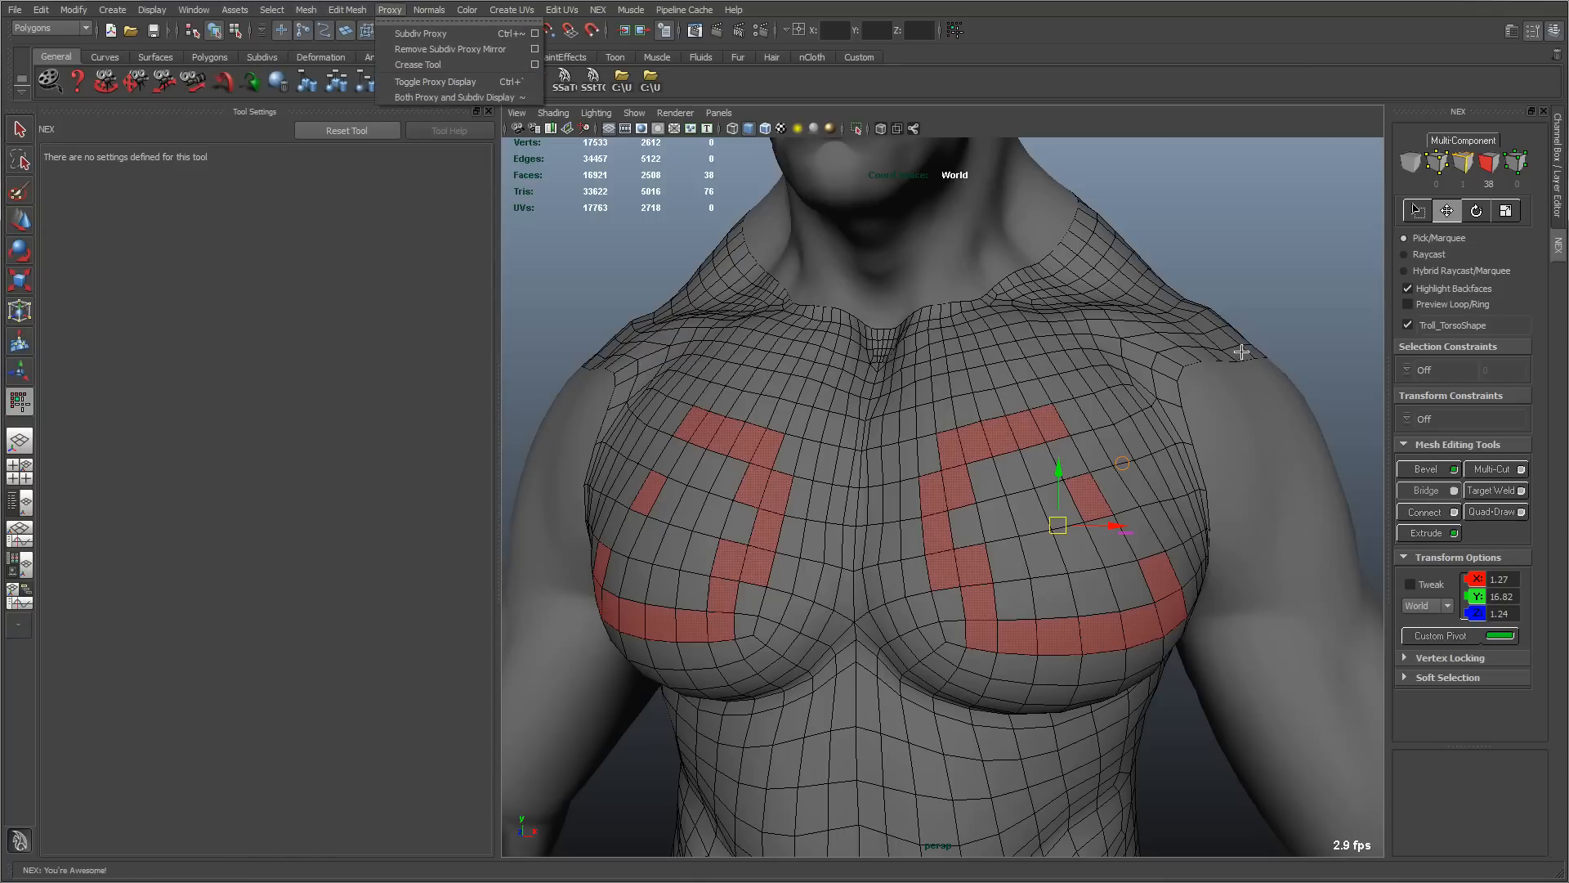
Step: Try moving the selected pectoral faces slightly outward and up with symmetry, and undo the move
right_click_drag(1241, 351, 1091, 358, "alt")
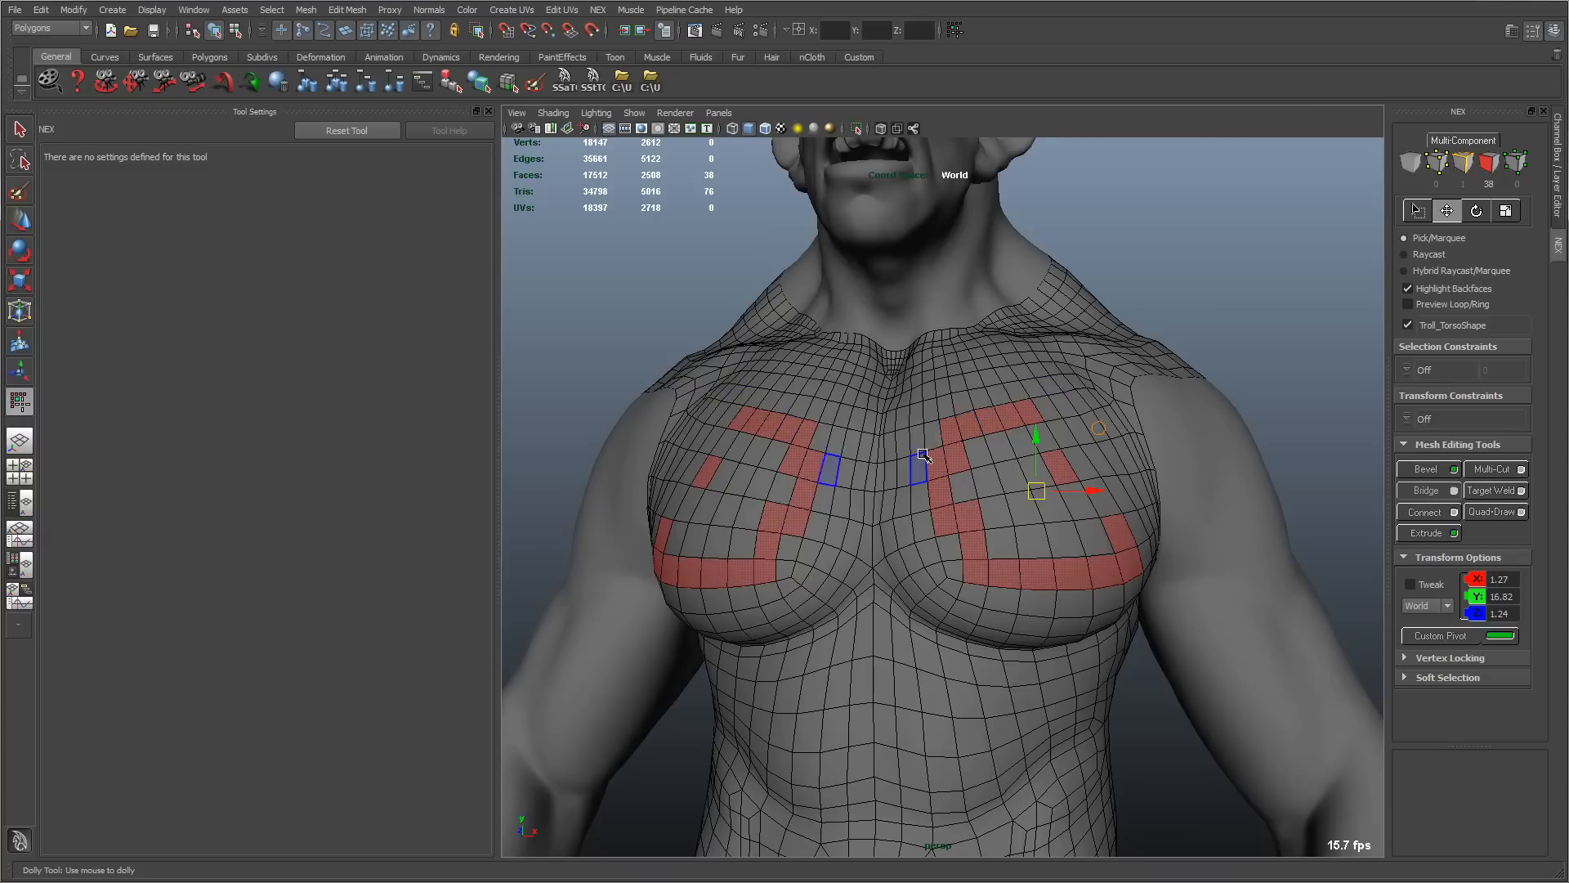
left_click_drag(922, 466, 1067, 497, "alt")
key("ctrl+z")
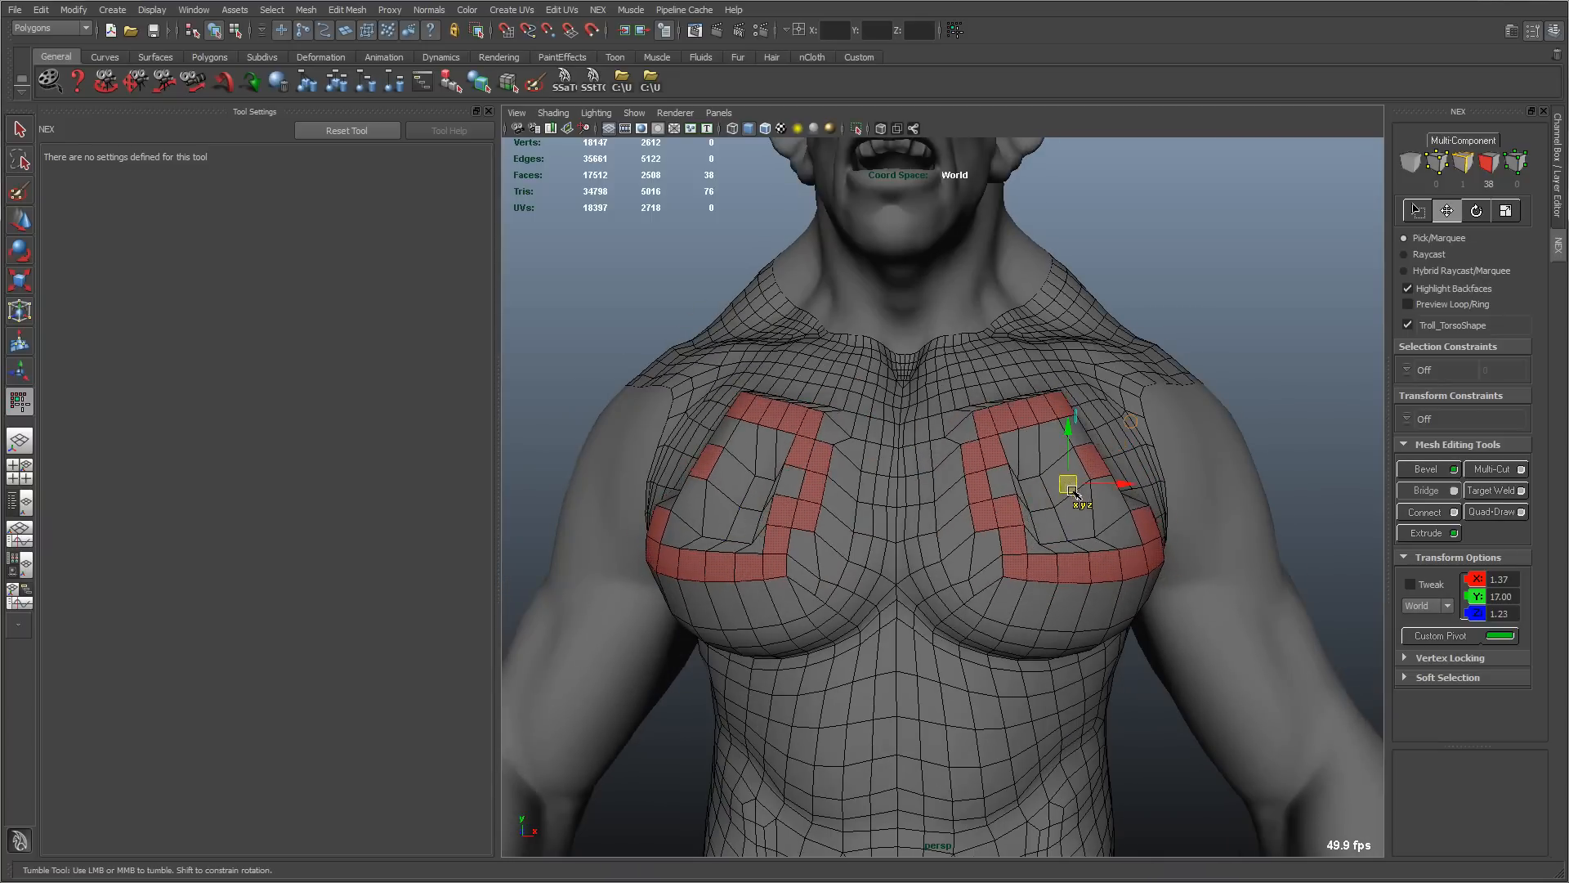
key("shift+z")
scroll(1070, 545, "up", 2)
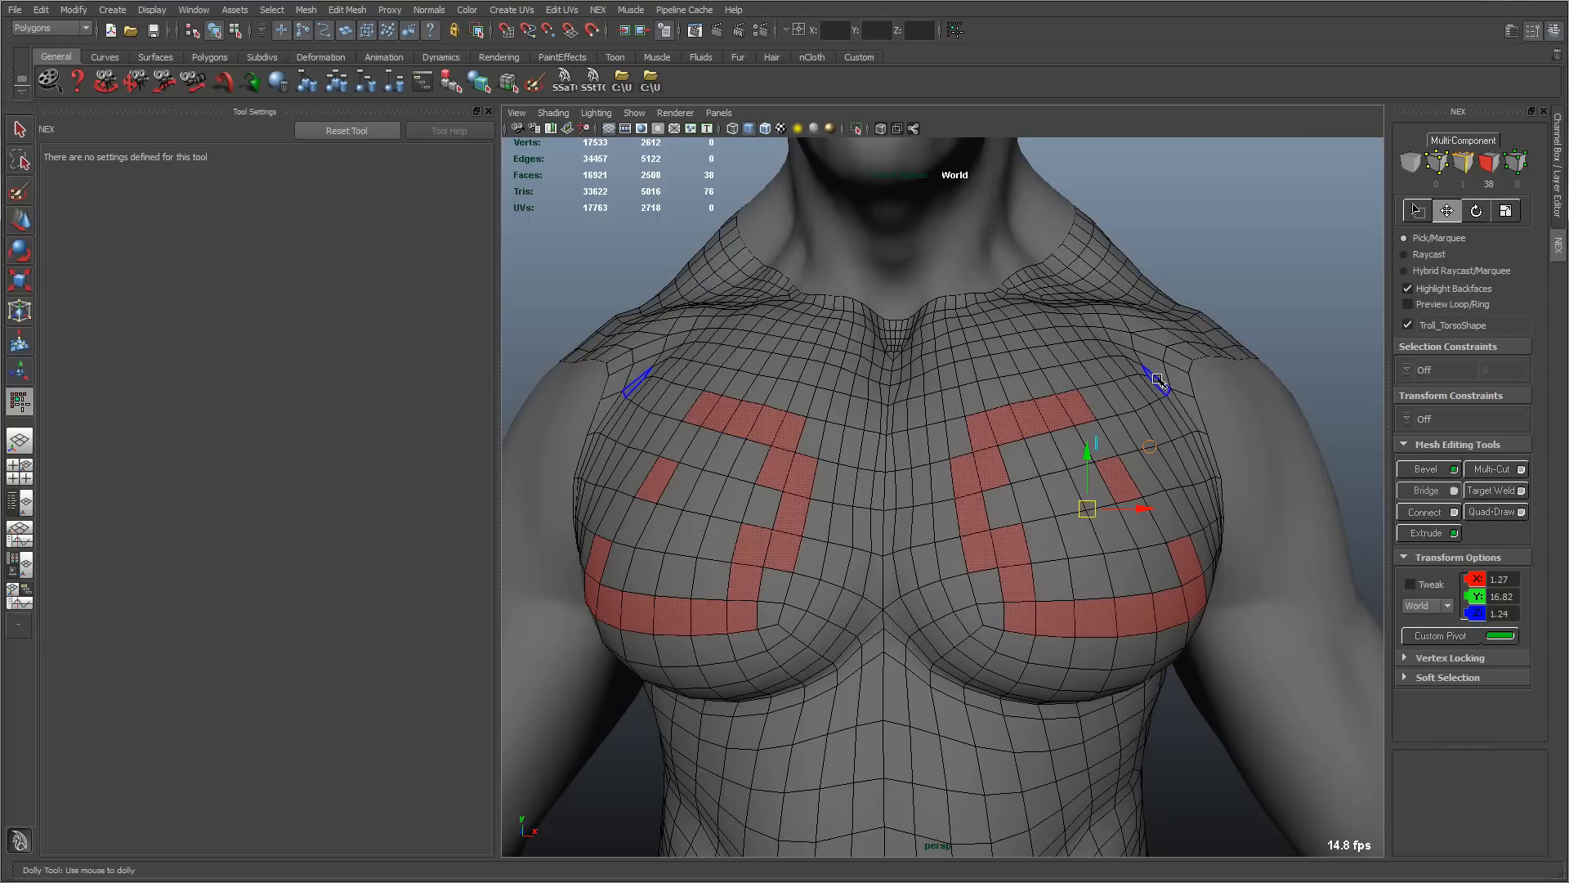
Step: Clear the face selection, switch to vertex mode and select one vertex on the character's left pectoral with symmetry
left_click(1245, 281)
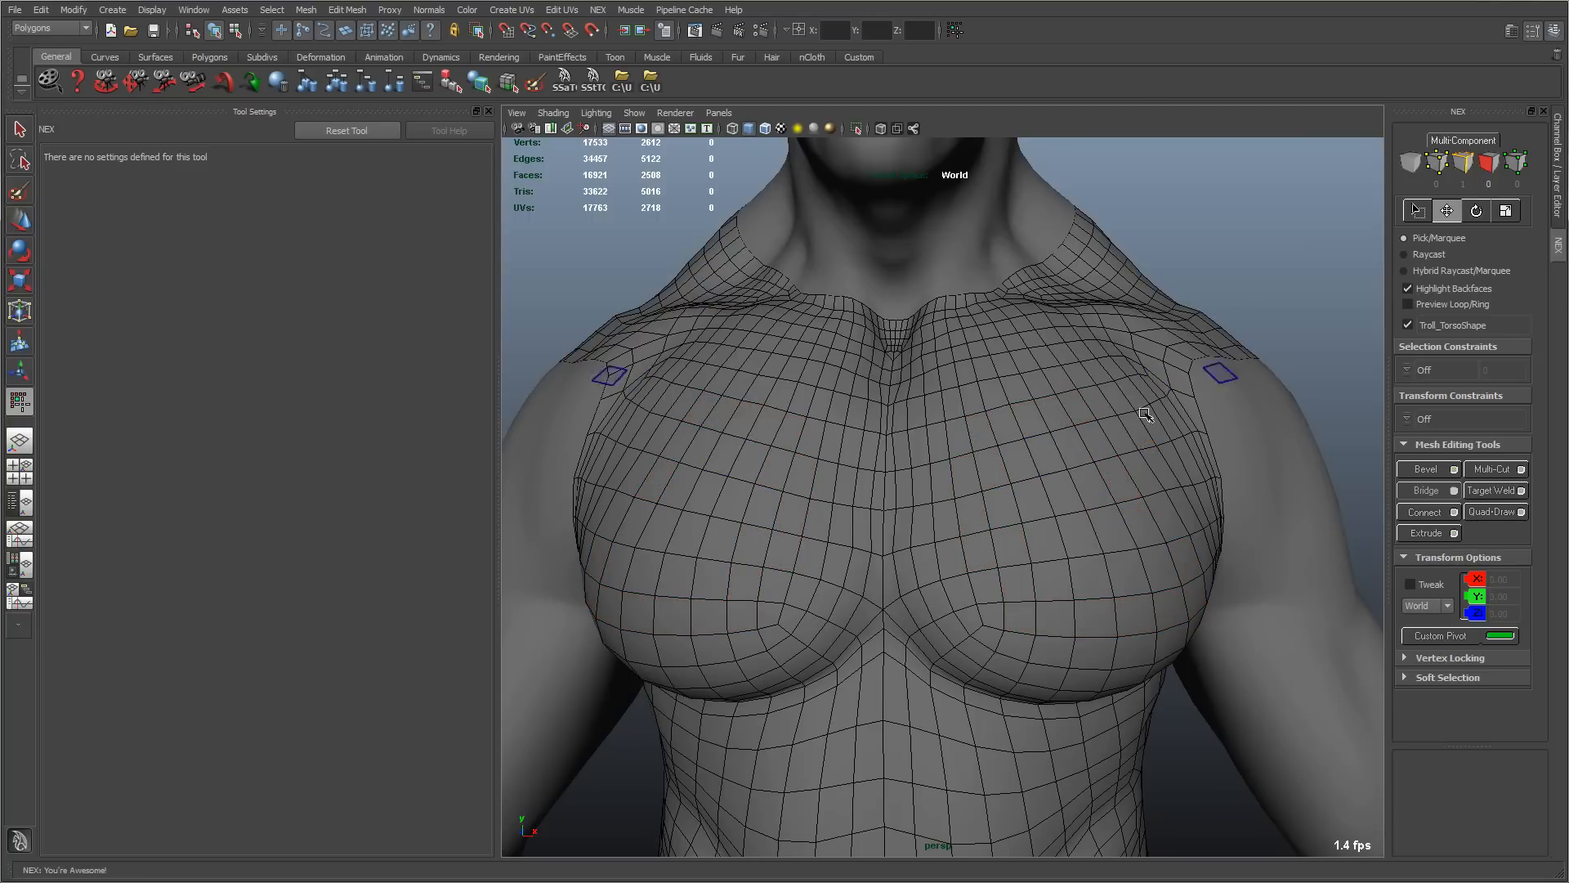
scroll(1092, 482, "up", 3)
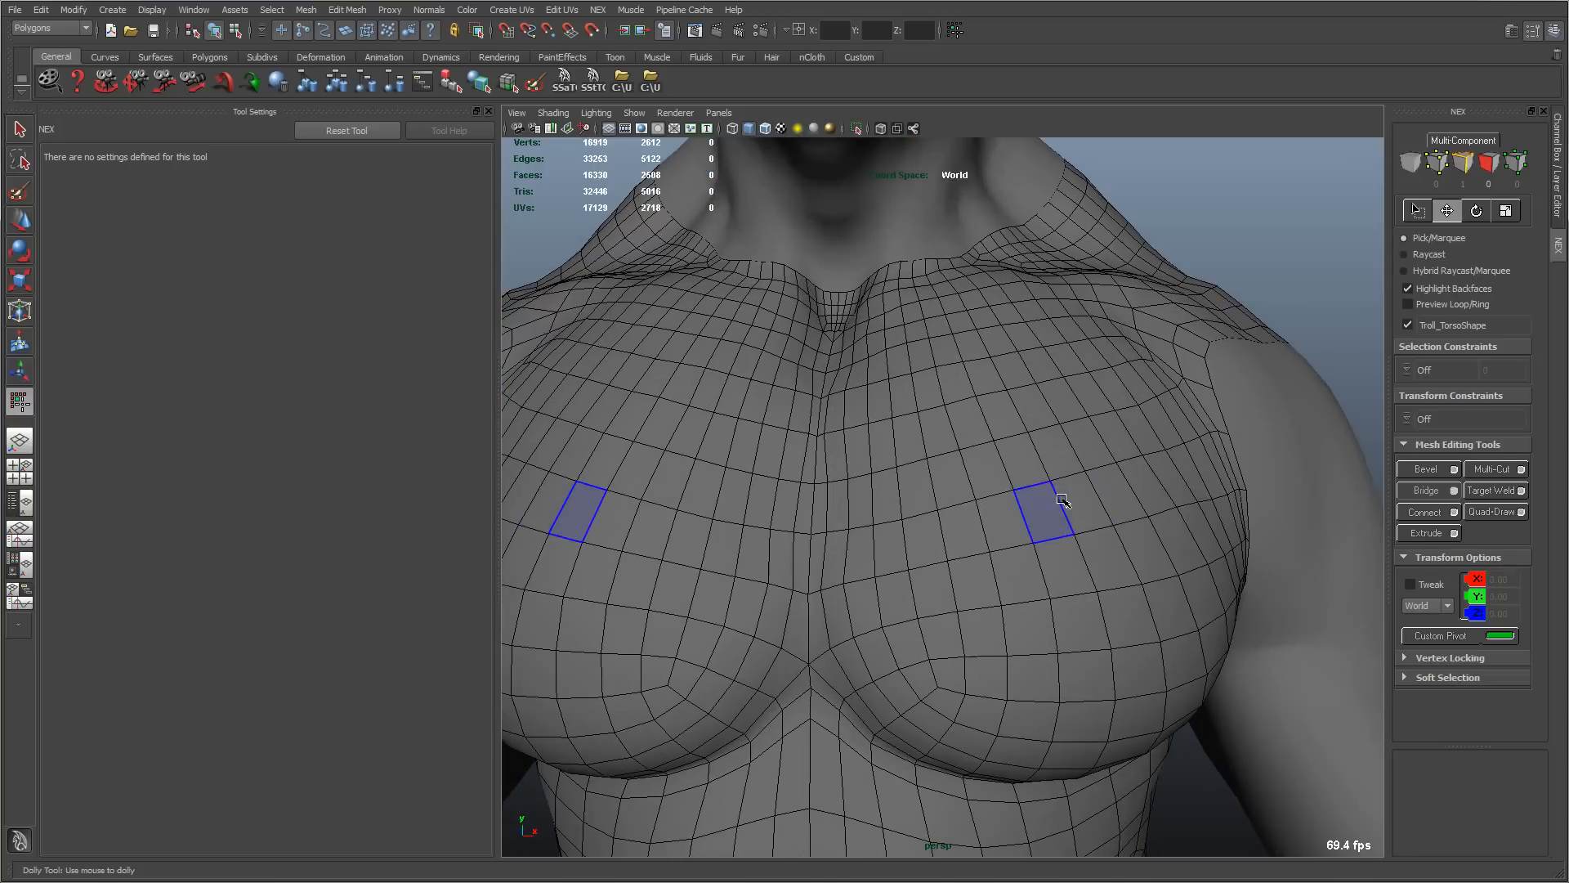
scroll(1027, 495, "down", 2)
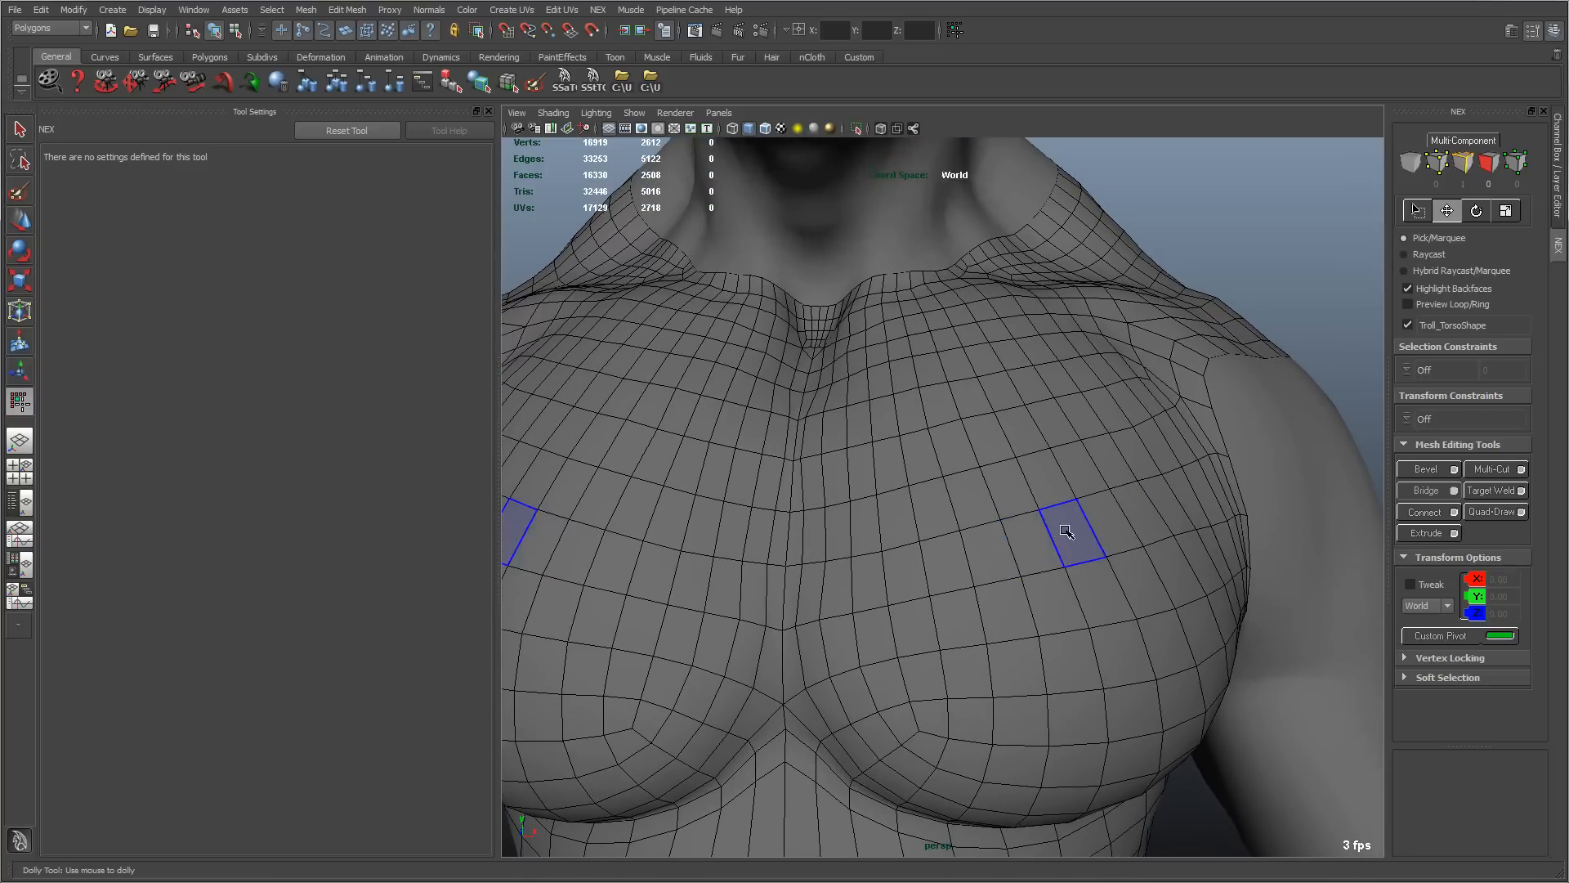
scroll(1017, 536, "down", 2)
right_click(1012, 545)
right_click_drag(1011, 545, 941, 543)
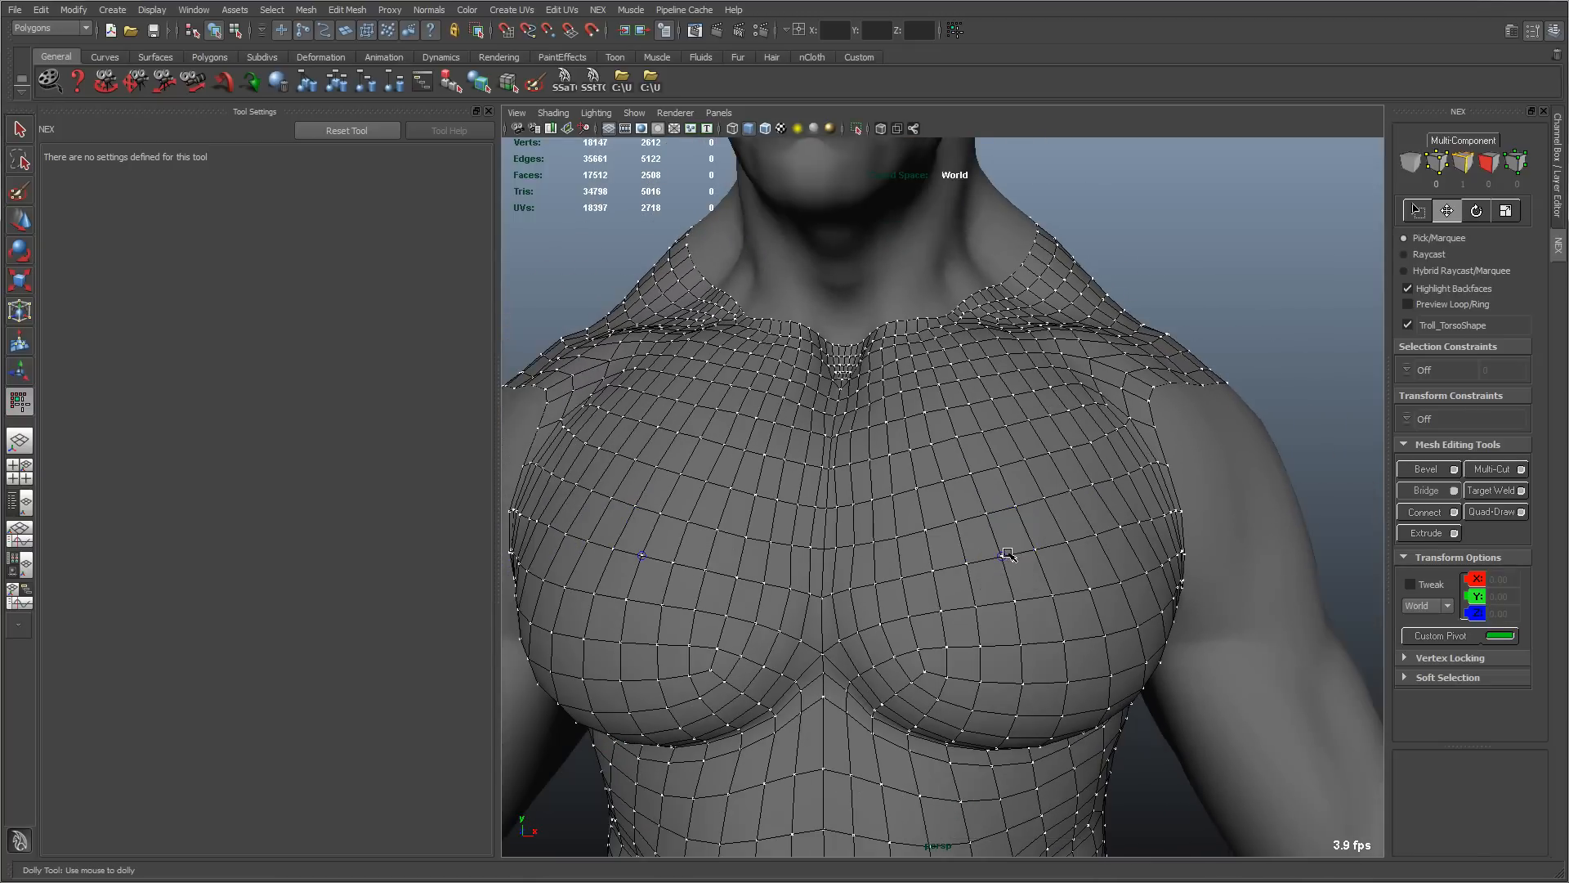
scroll(1013, 544, "up", 3)
left_click(1075, 560)
scroll(1075, 560, "down", 5)
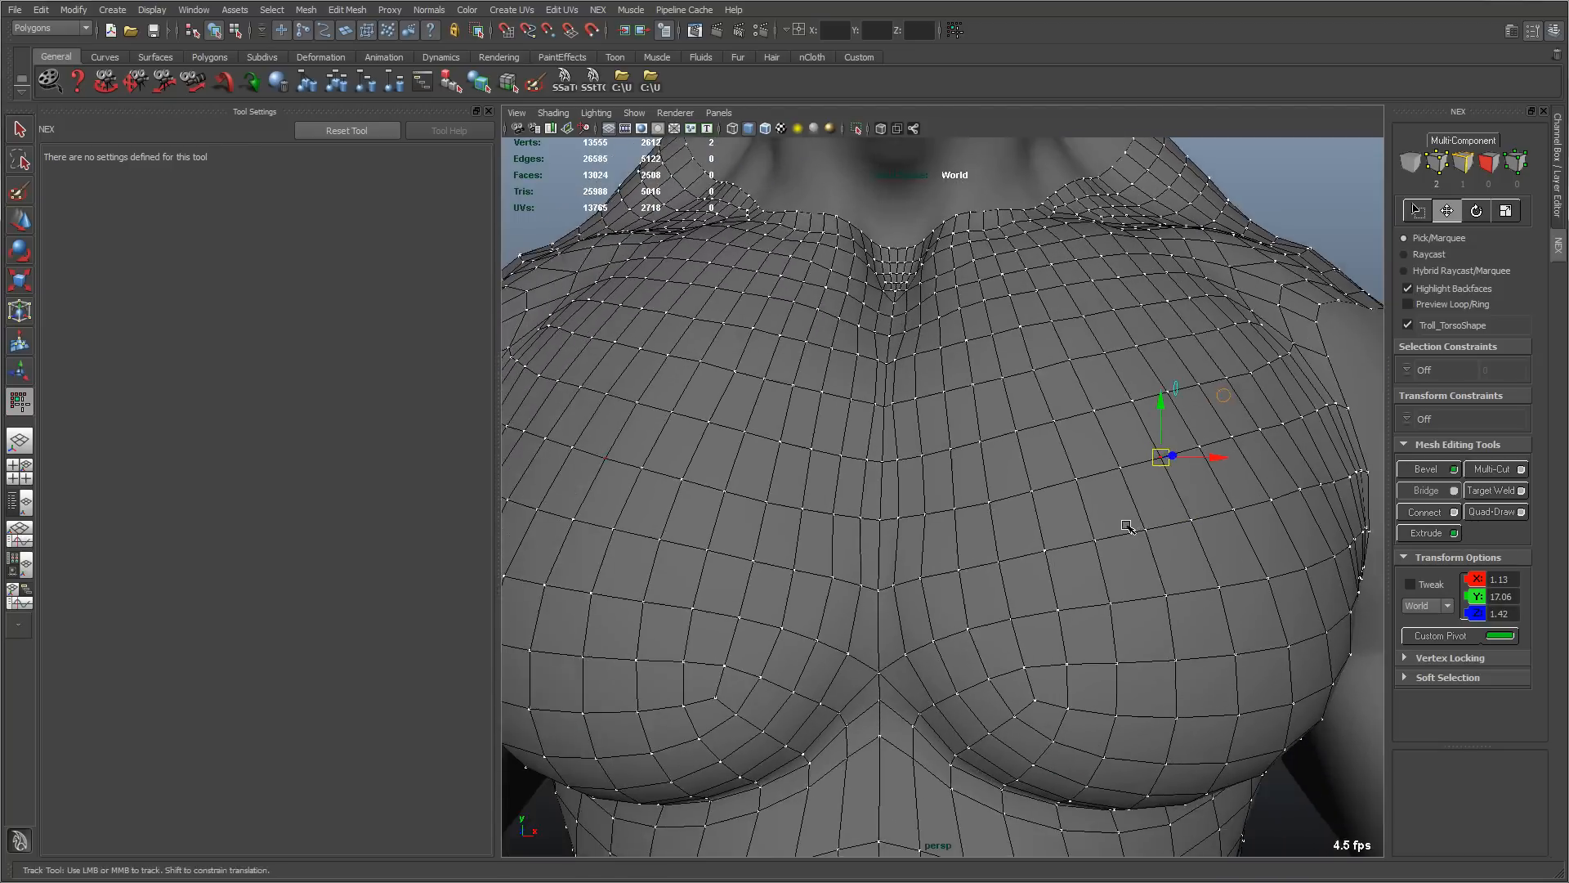
middle_click_drag(744, 511, 739, 526, "alt")
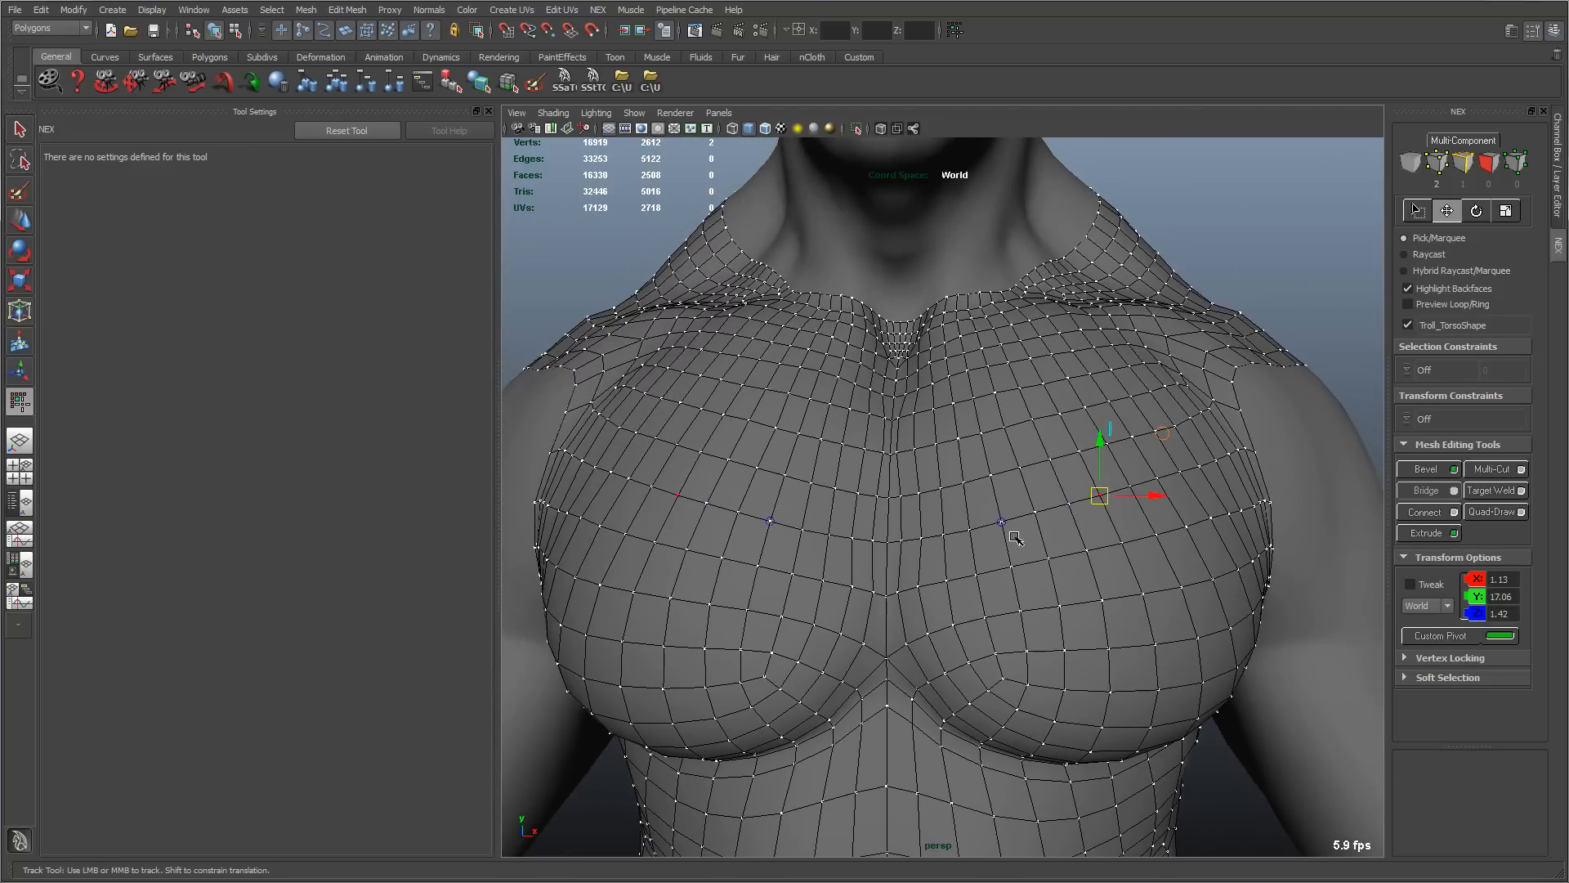
Step: Try sliding the selected pectoral vertex slightly upward and inward with symmetry, and undo the slide
scroll(1016, 537, "up", 2)
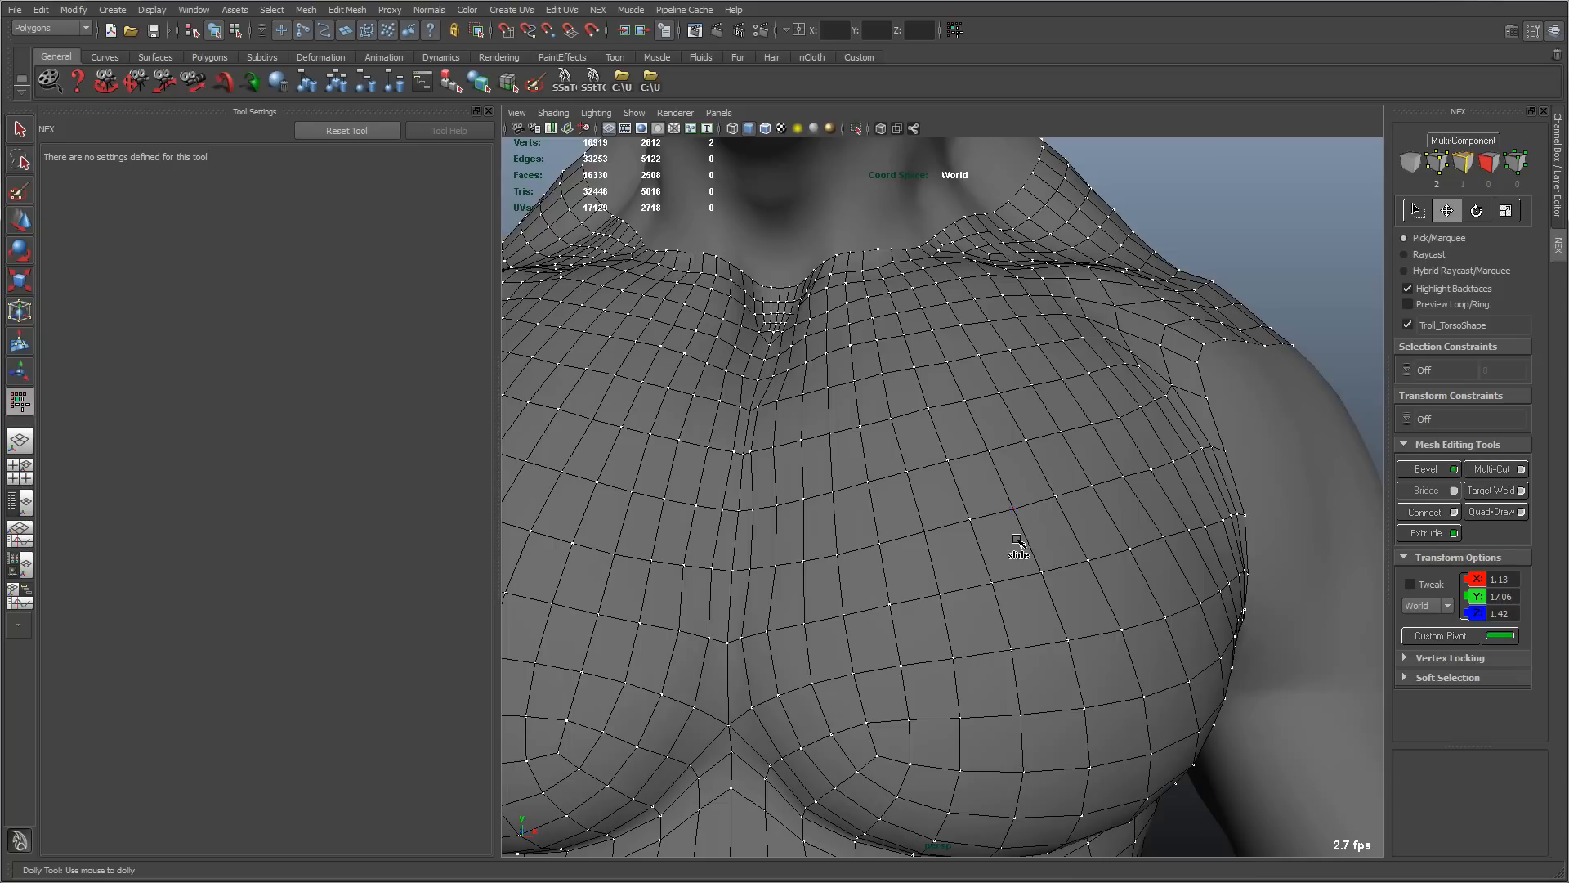
middle_click_drag(1017, 541, 1076, 519)
scroll(969, 584, "down", 2)
scroll(1067, 563, "up", 2)
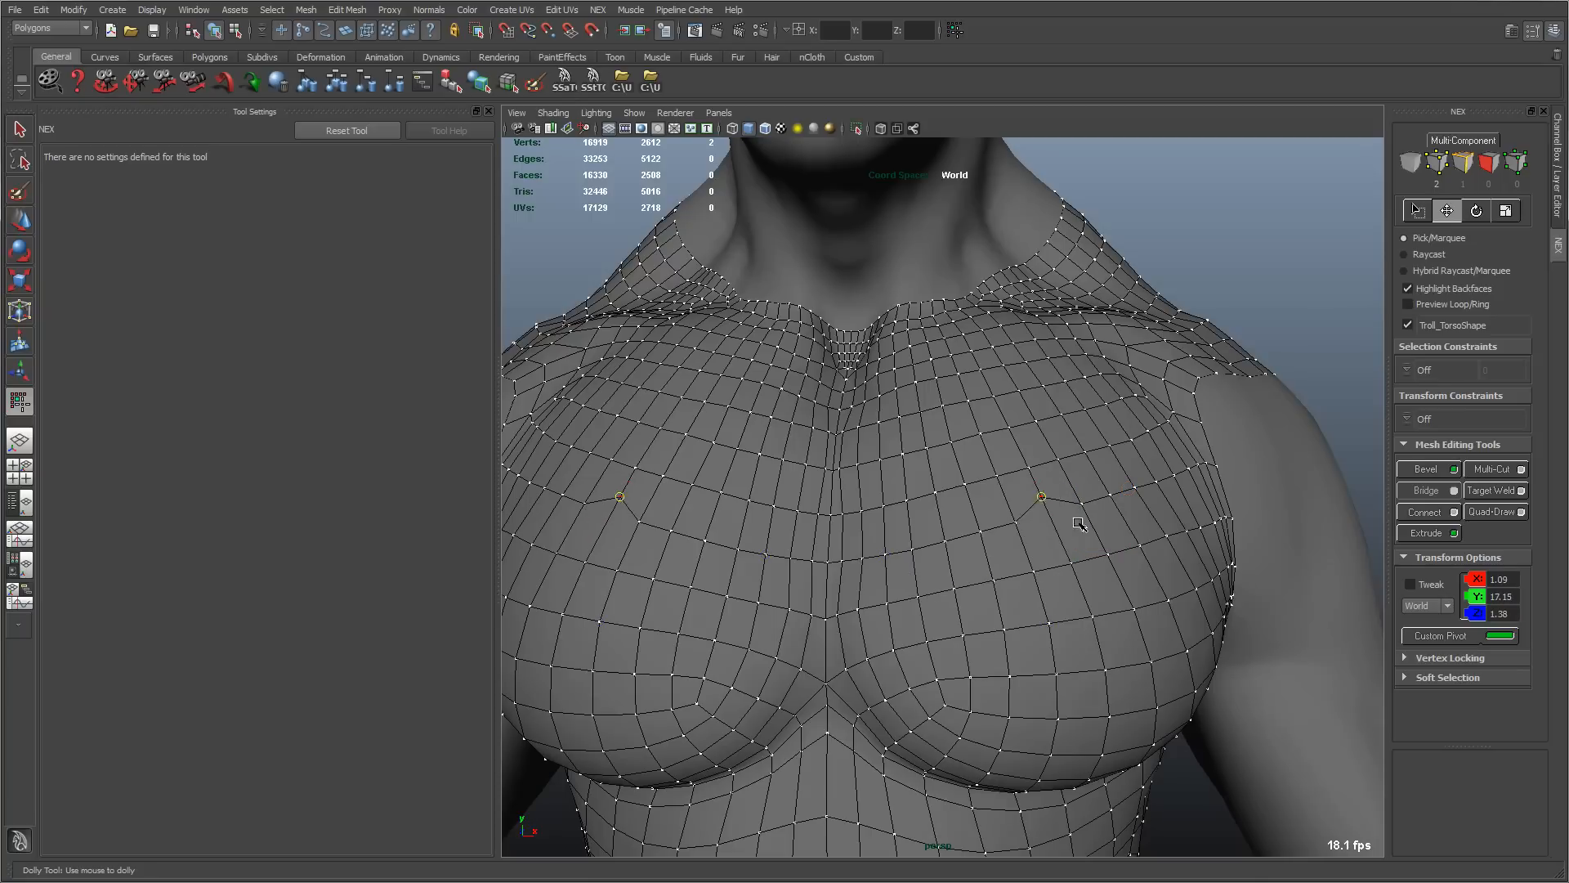
key("ctrl+z")
Step: Examine the available NEX transform constraints, including the Other Surface list, and leave the constraint set to Off
left_click(1408, 415)
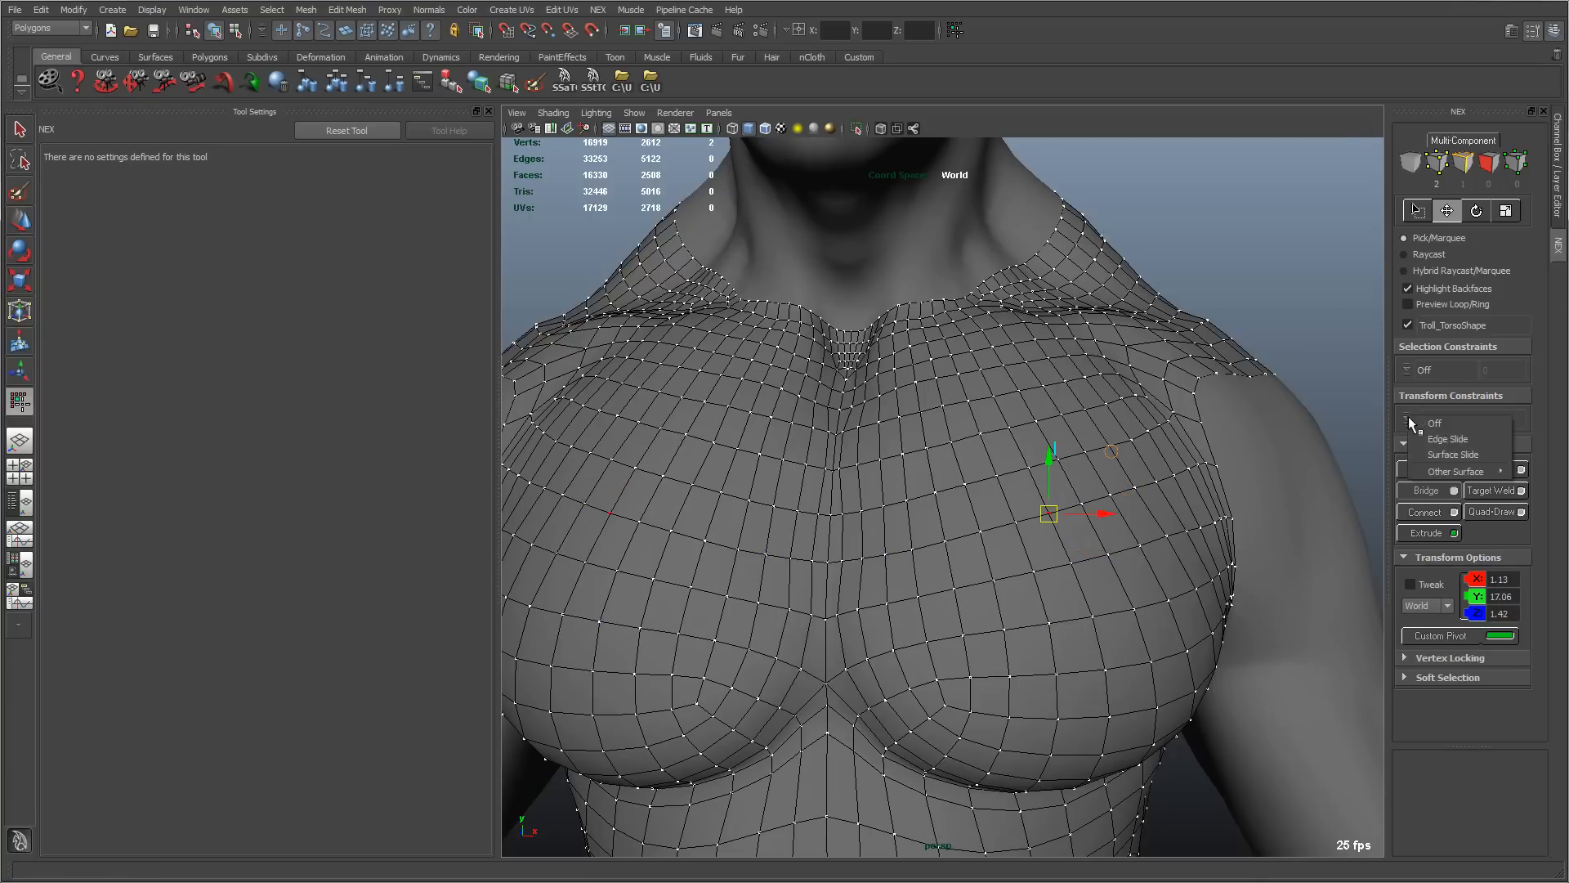
mouse_move(1438, 471)
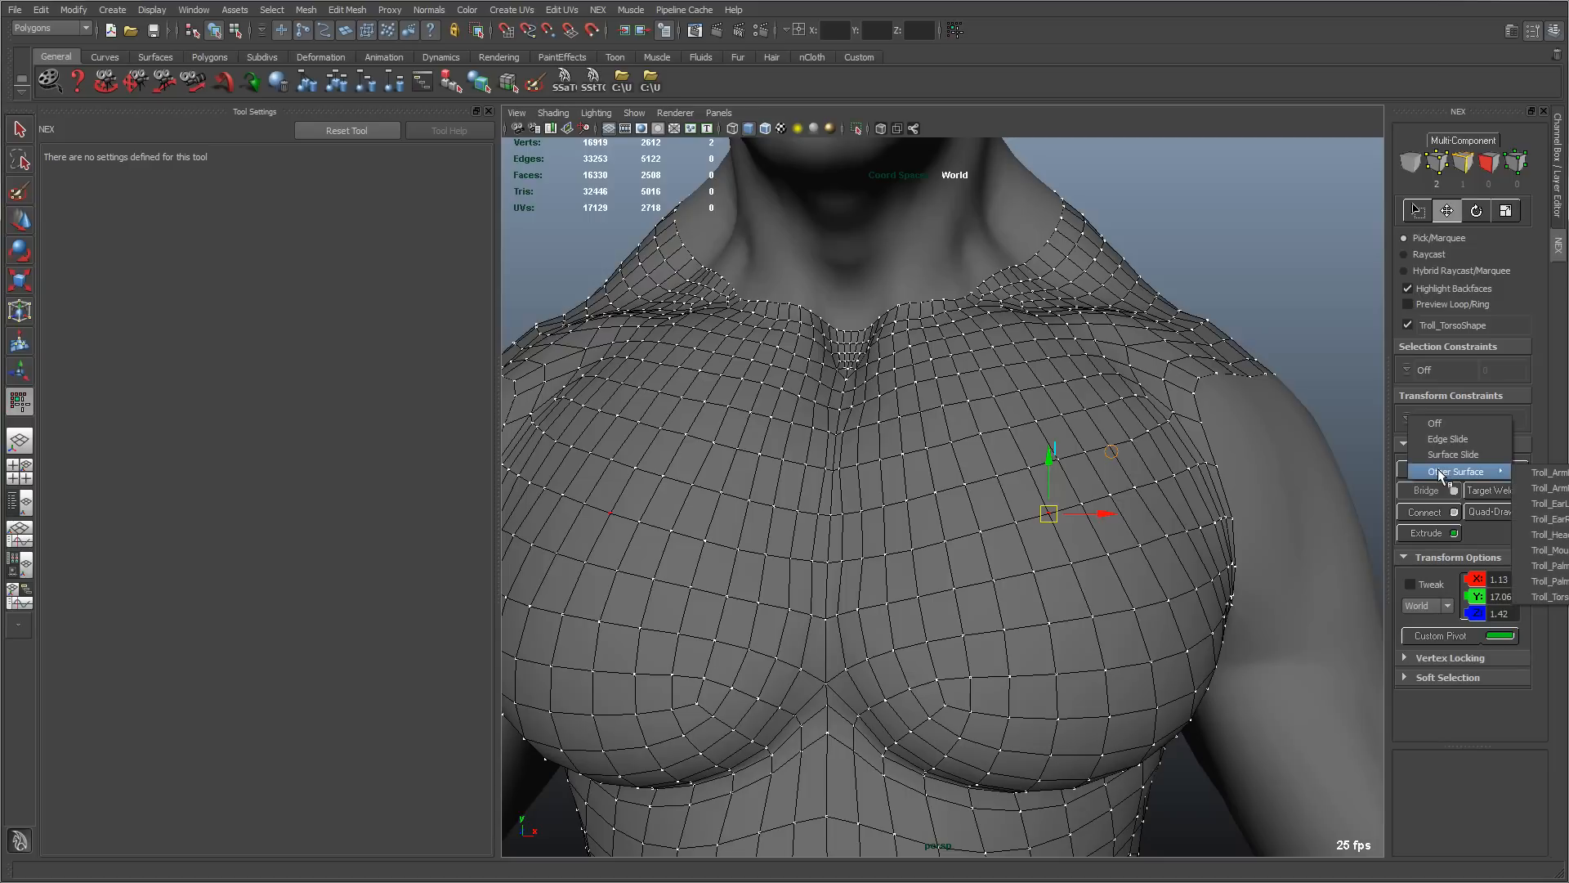
left_click(1538, 418)
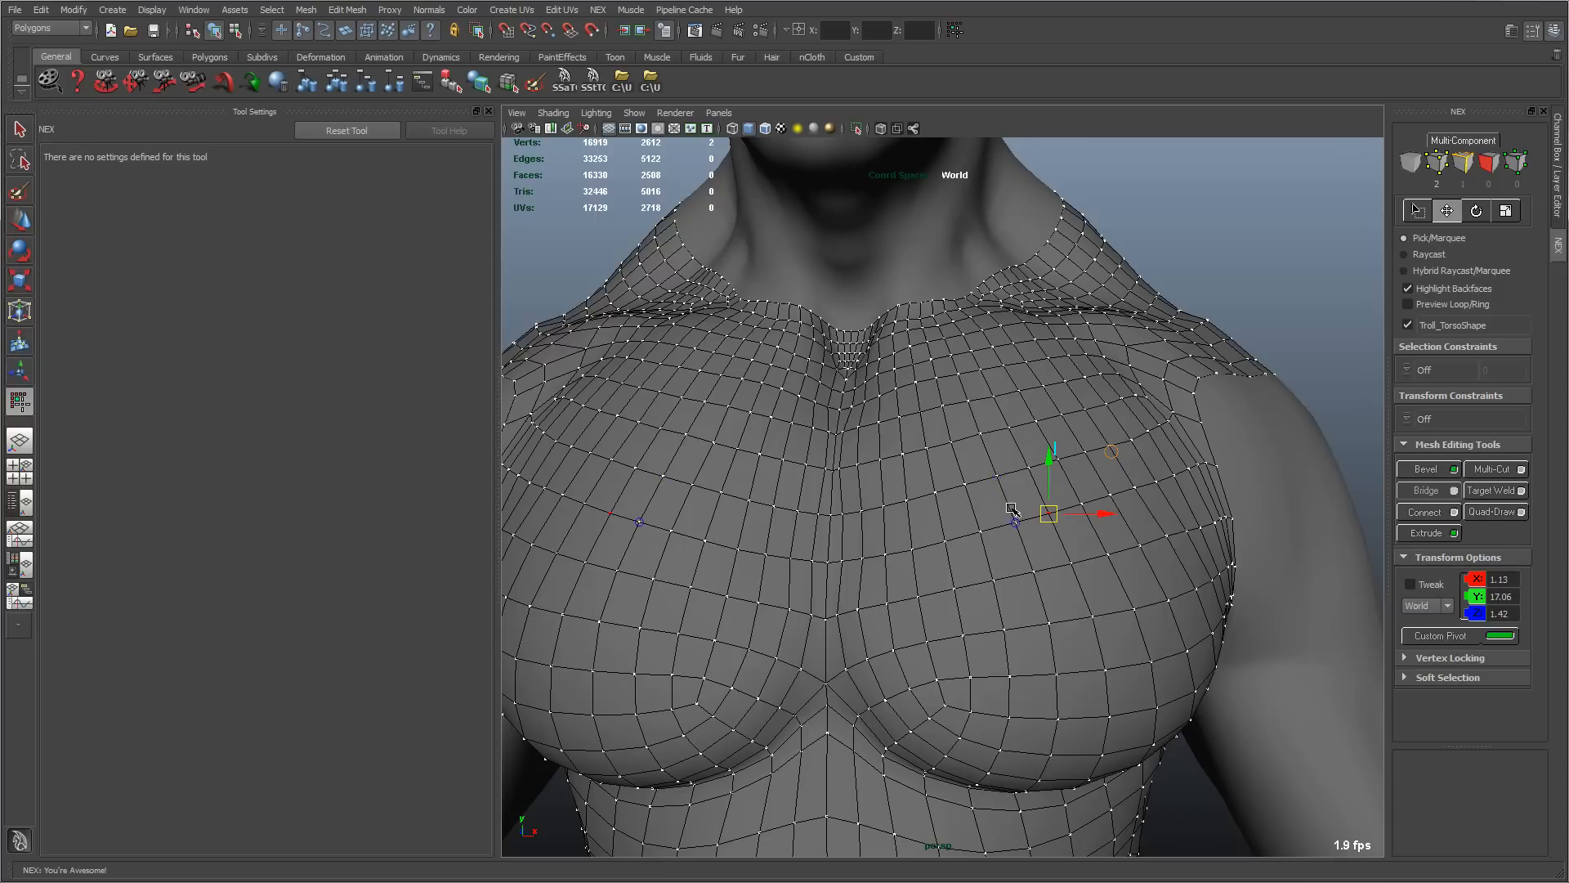
Step: Clear the symmetric vertex selection on the torso
right_click_drag(1081, 543, 1063, 544, "alt")
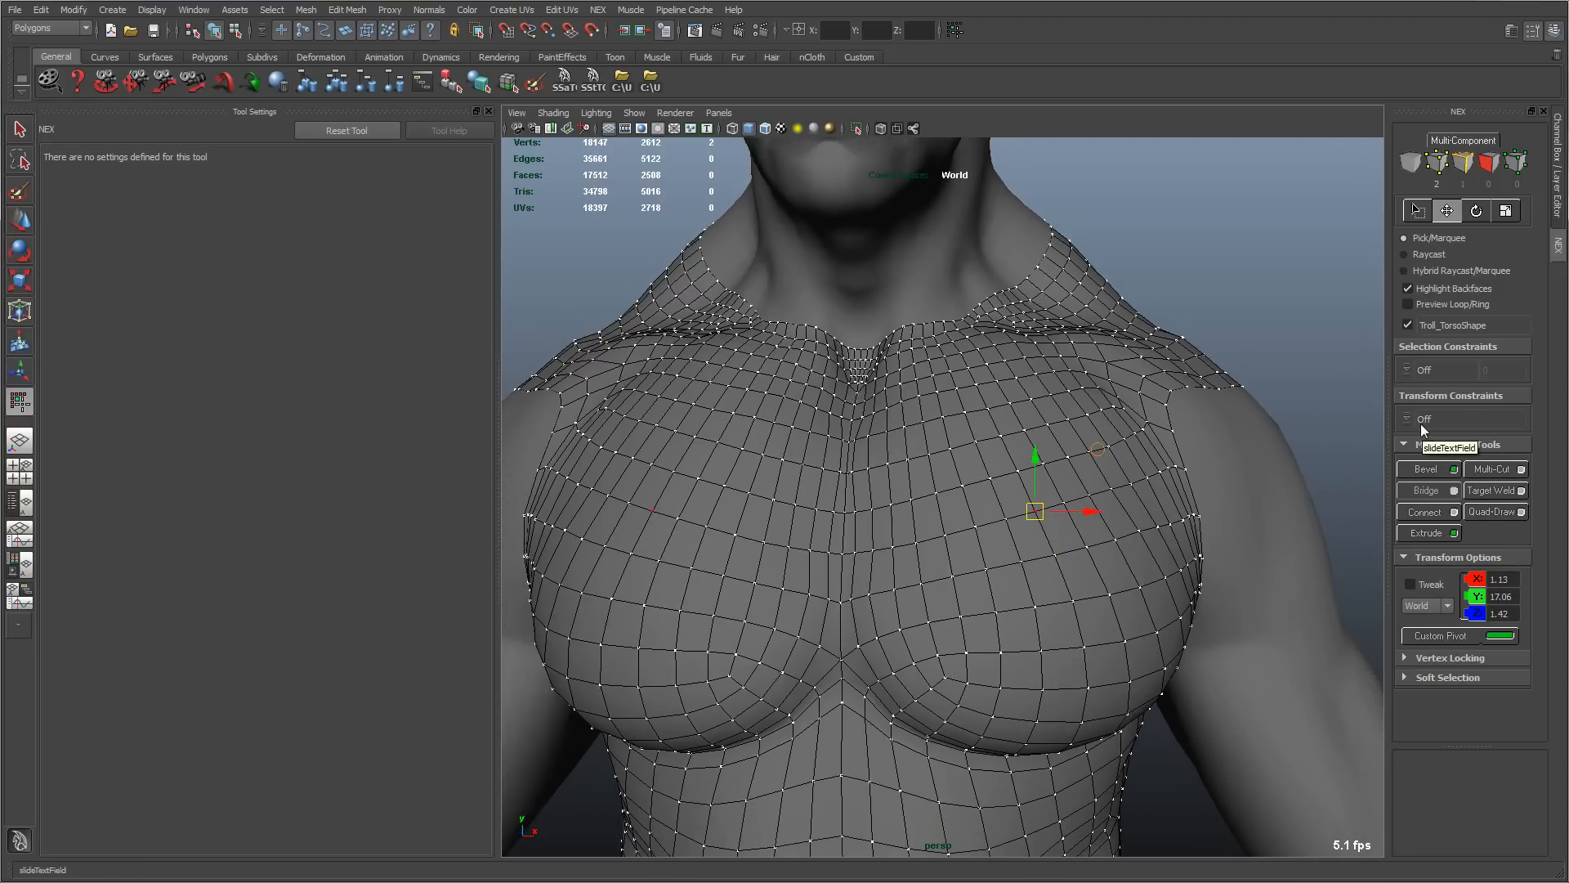
right_click_drag(973, 514, 1085, 538, "alt")
left_click(1293, 310)
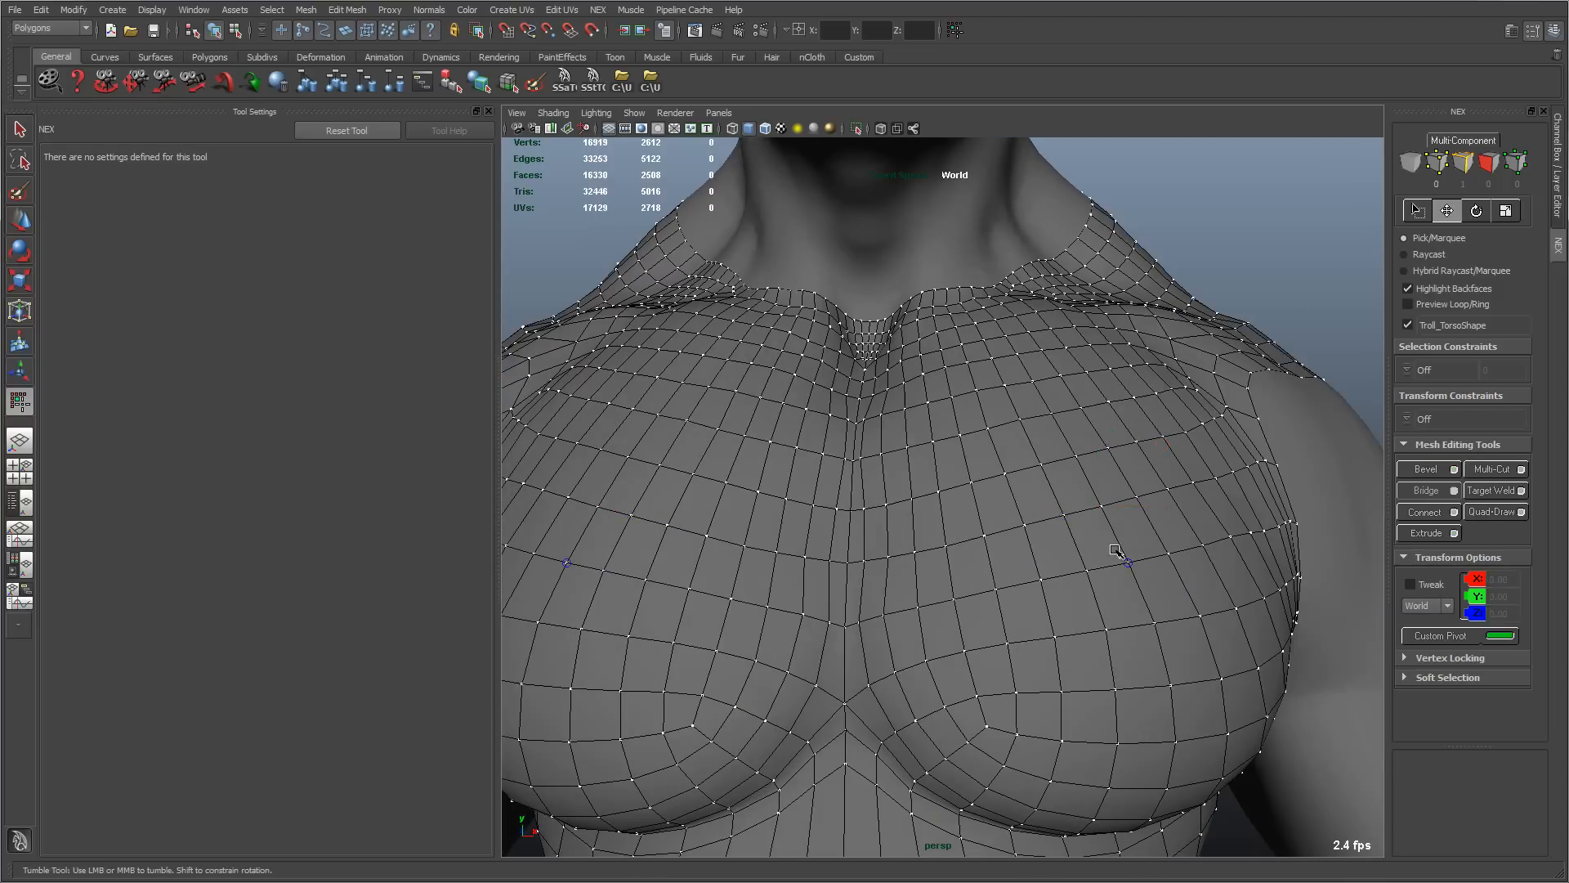
right_click_drag(1195, 550, 1128, 555, "alt")
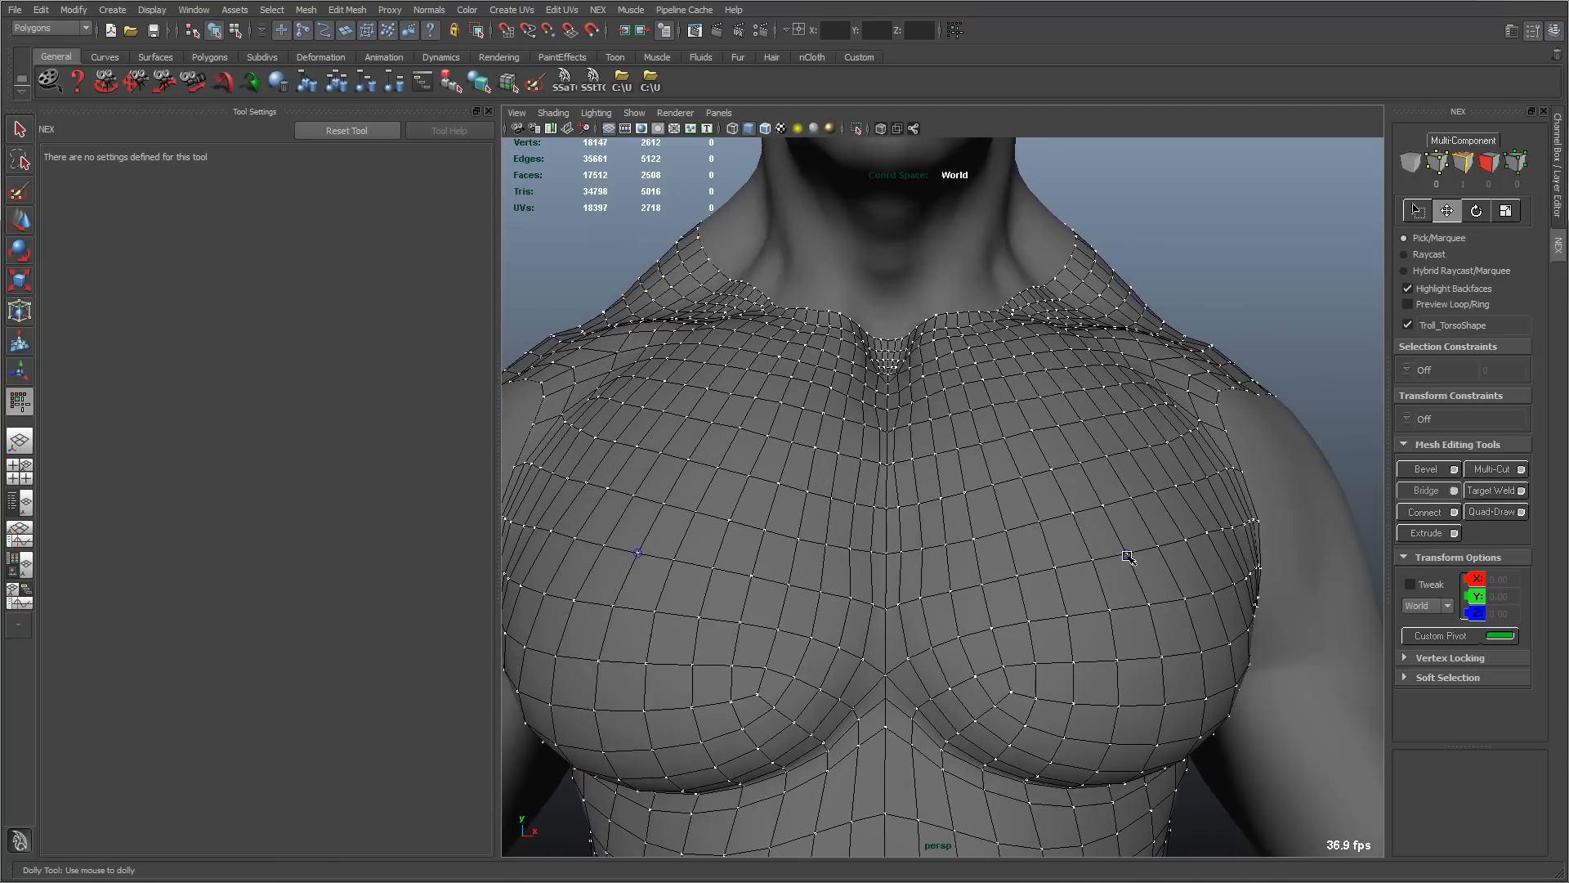
Step: Tweak a vertex on the character's left pectoral slightly upward with symmetry, and clear the vertex selection
left_click(1155, 496)
mouse_move(1110, 507)
left_mouse_down()
mouse_move(1094, 516)
mouse_move(1112, 496)
left_mouse_up()
middle_click_drag(1096, 526, 1005, 516, "alt")
mouse_move(1005, 516)
right_mouse_down("alt")
mouse_move(1046, 519)
mouse_move(1025, 494)
right_mouse_up("alt")
right_click_drag(1124, 506, 1085, 501, "alt")
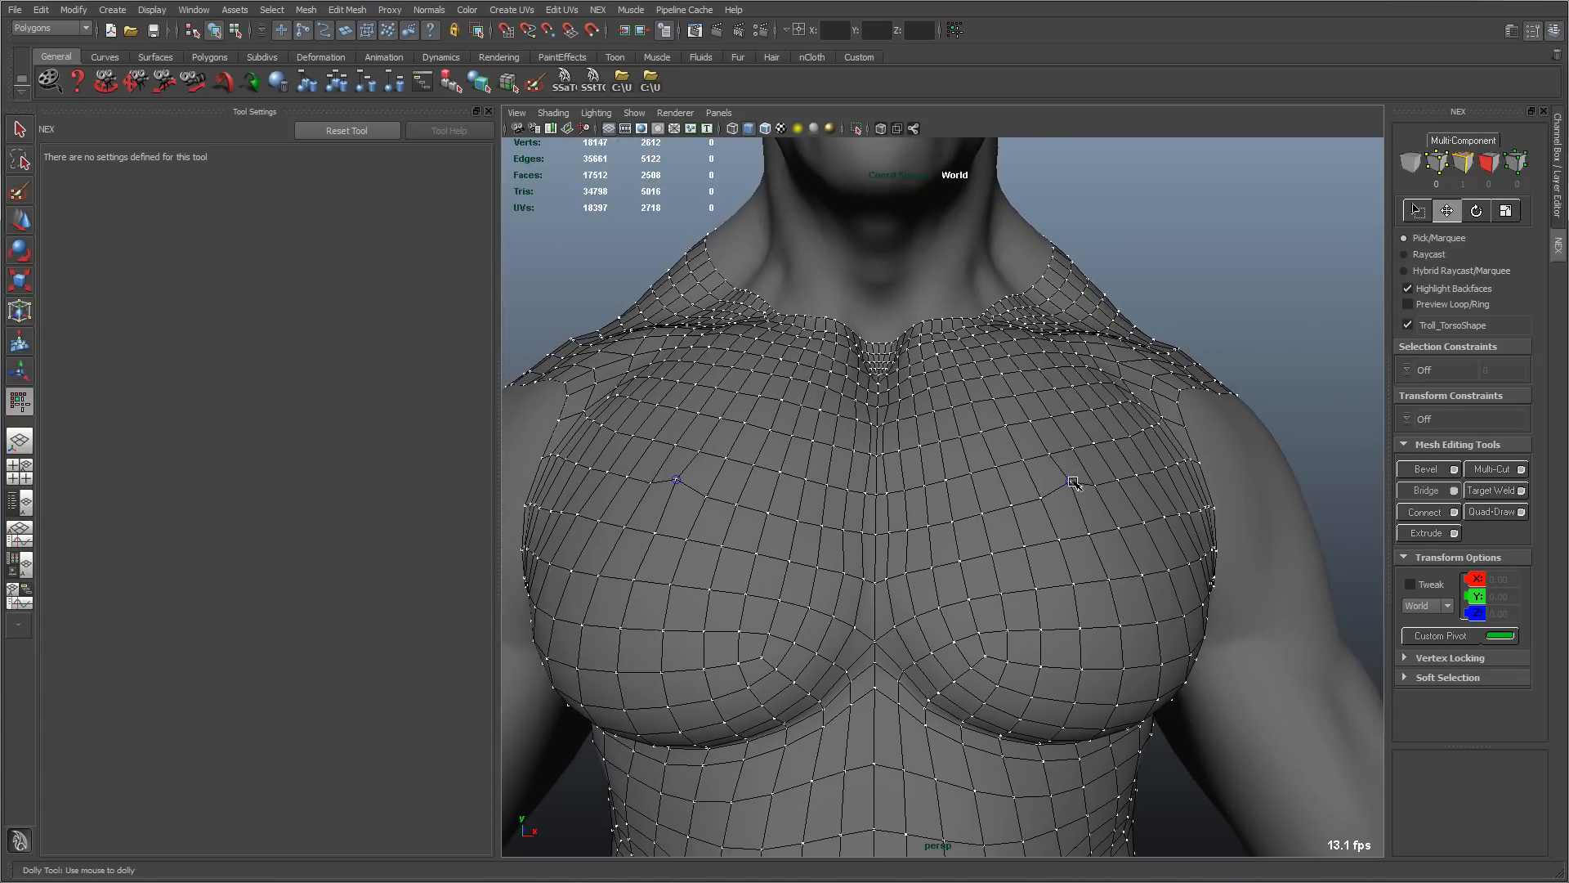
left_click(1071, 482)
left_click(1253, 368)
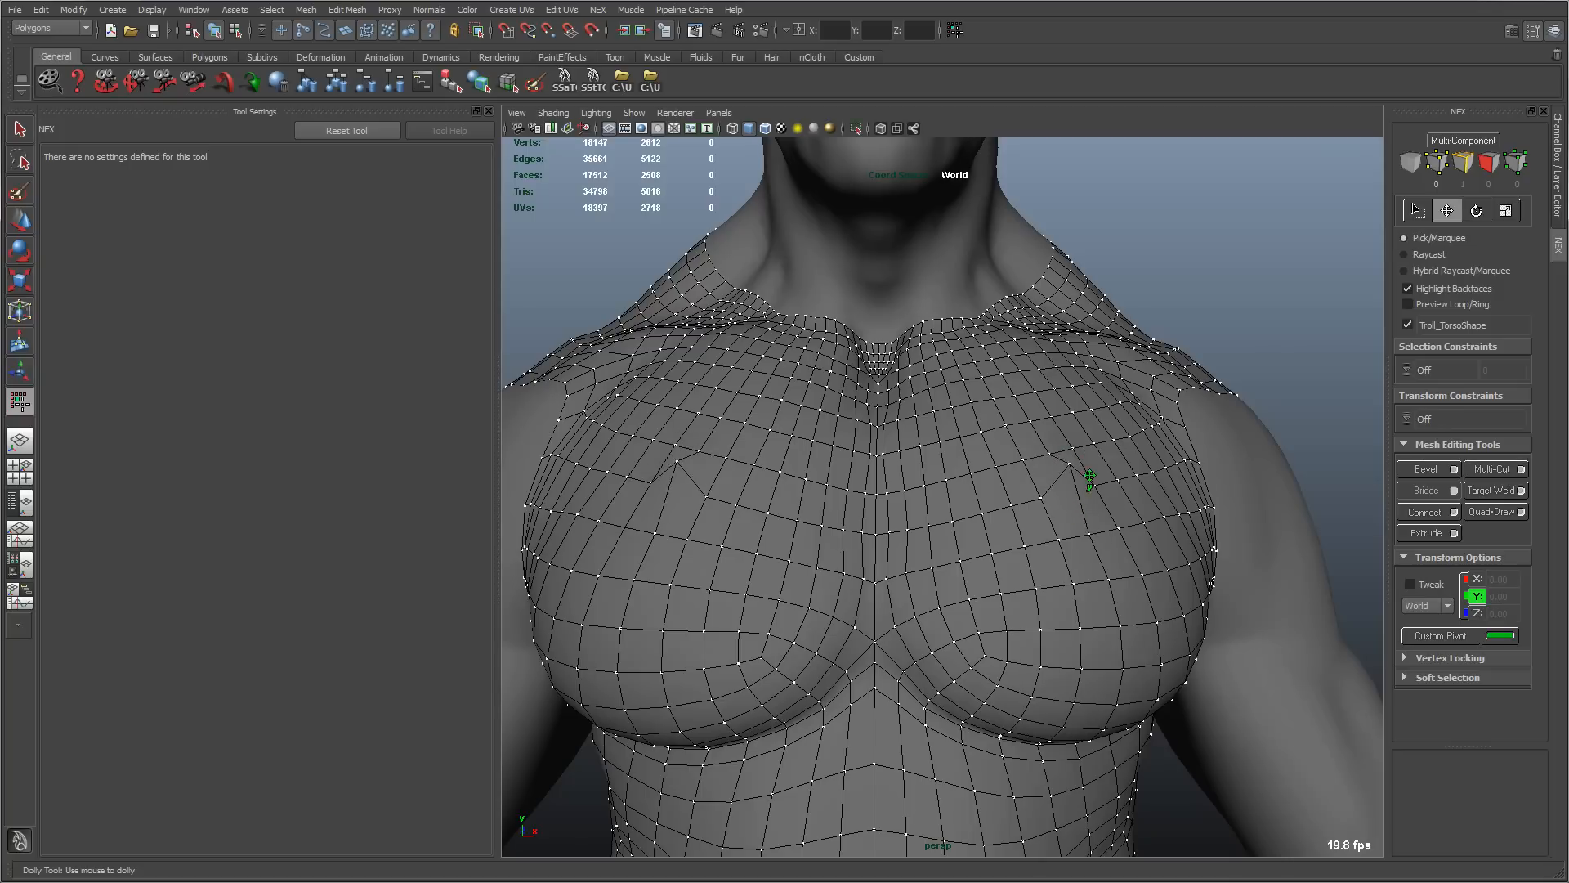
left_click(1072, 497)
left_click_drag(1072, 500, 1073, 487)
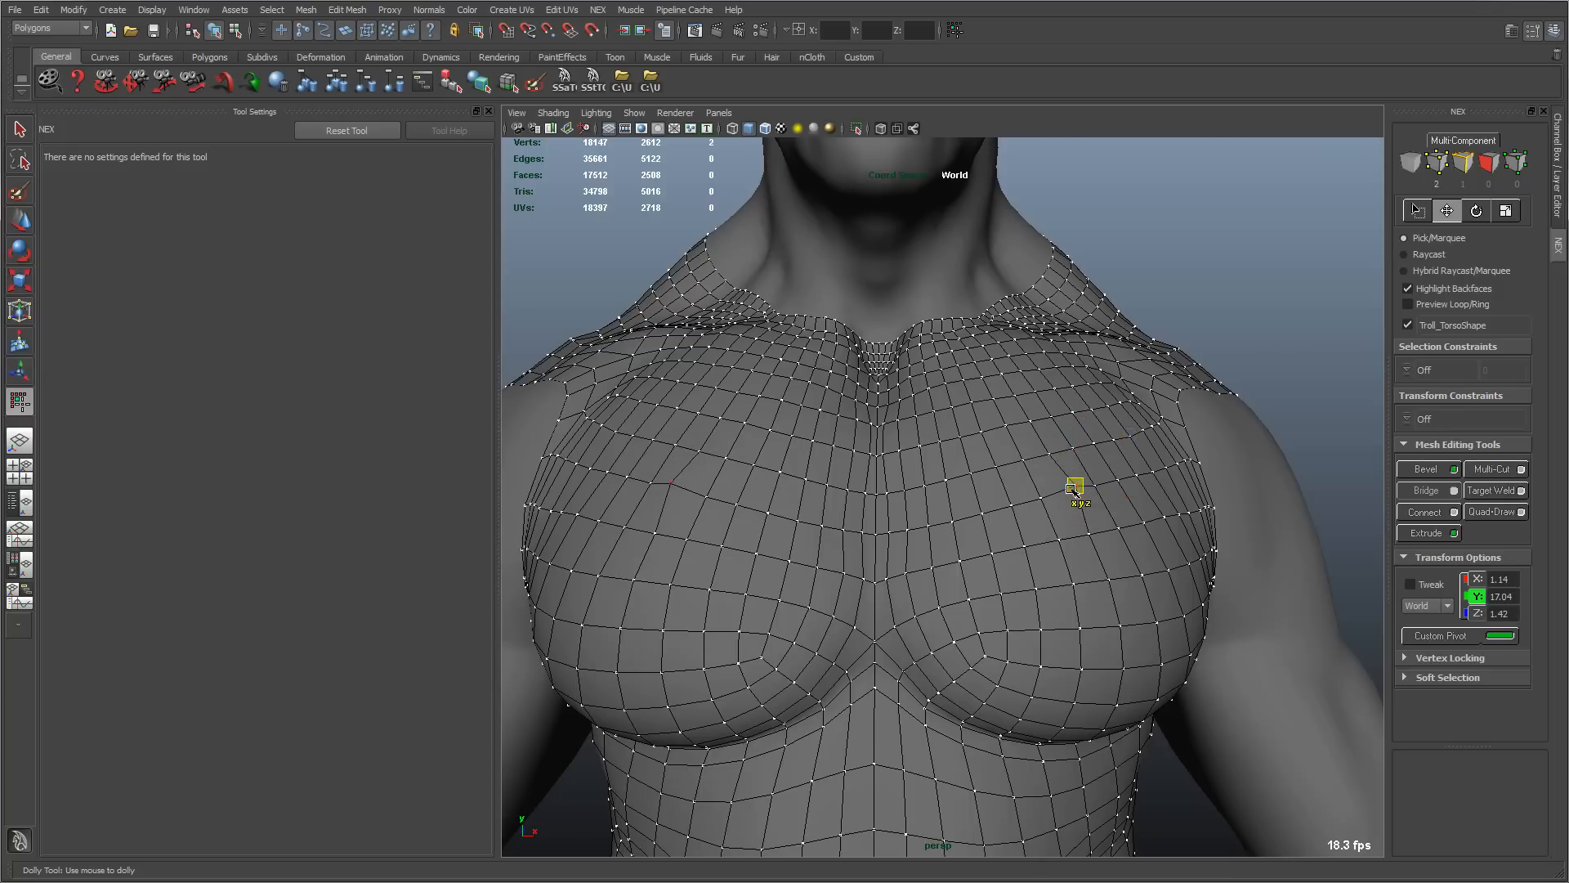
left_click(1211, 353)
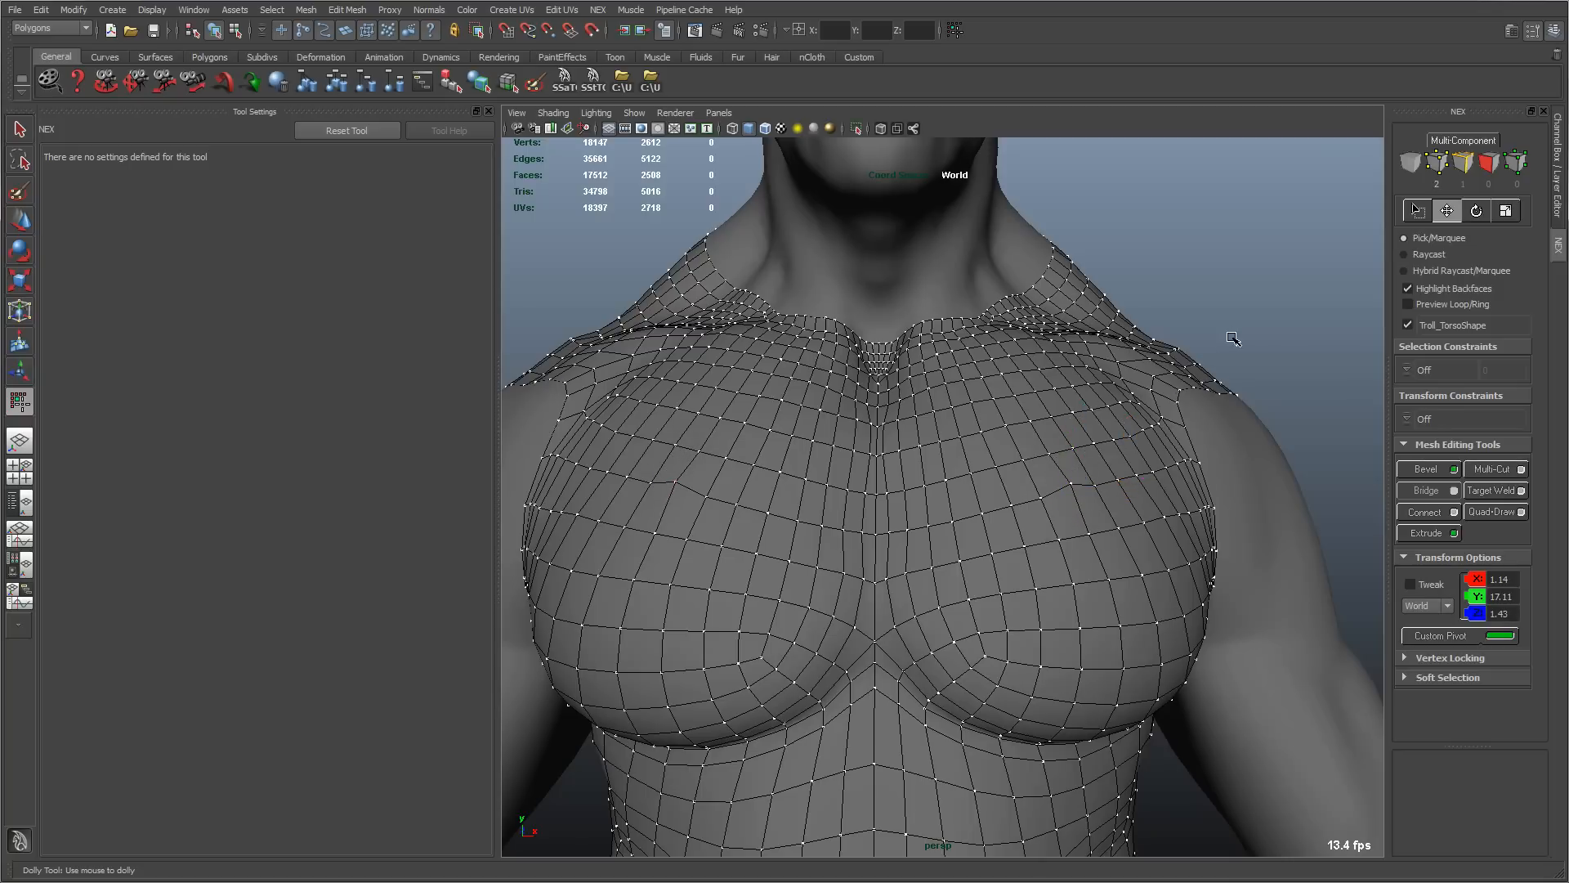
Step: Examine the symmetric soft selection falloff over the pectorals and the sides of the waist
right_click_drag(1079, 493, 1011, 504, "alt")
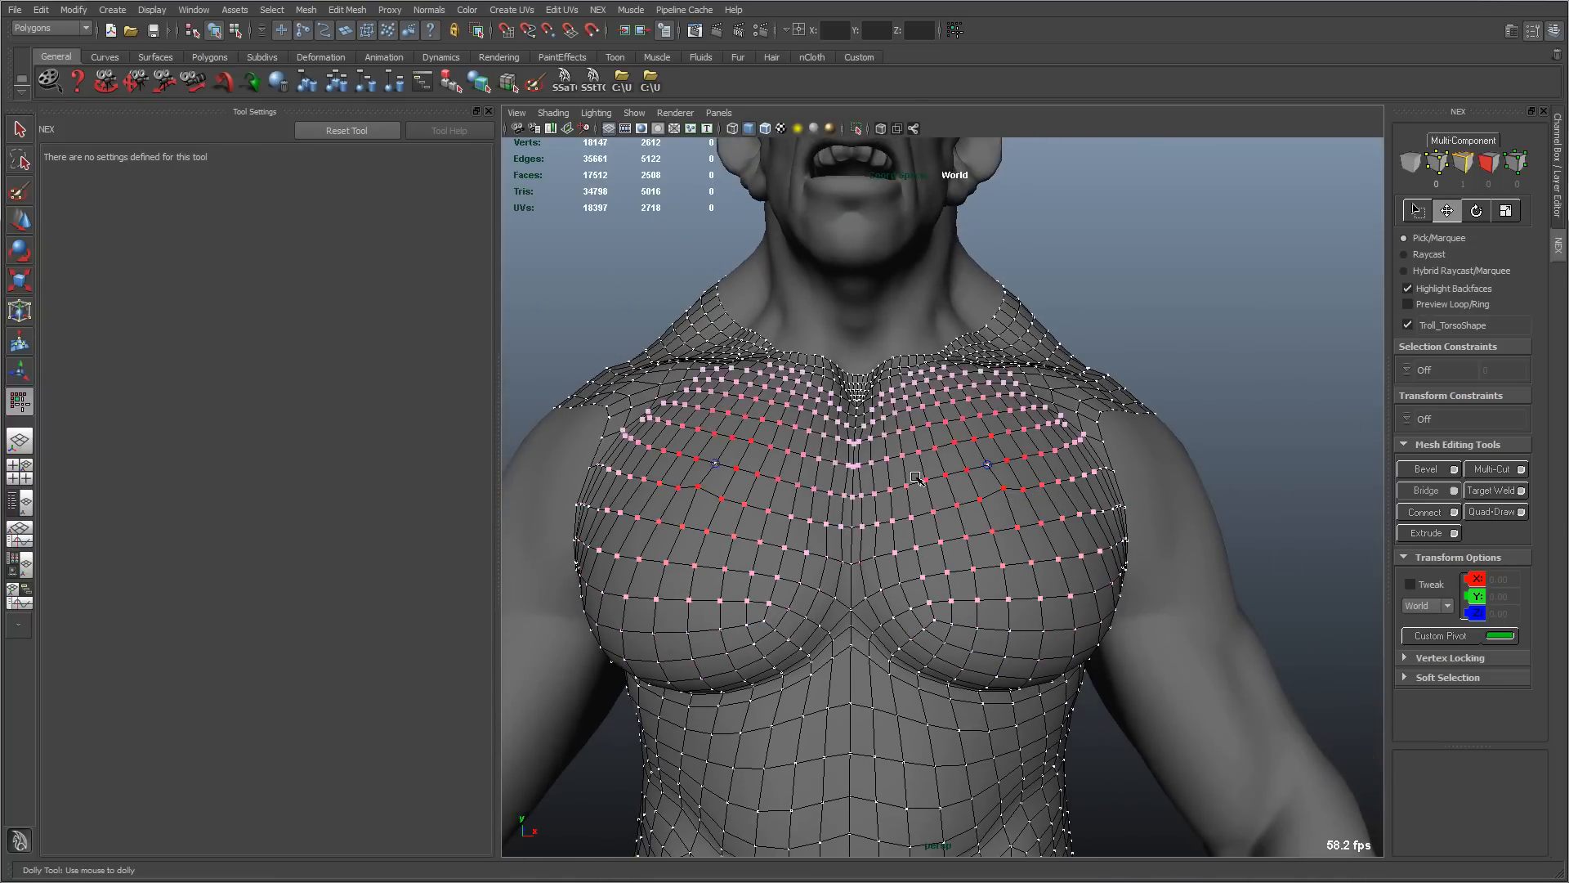
right_click_drag(1002, 501, 1014, 565, "alt")
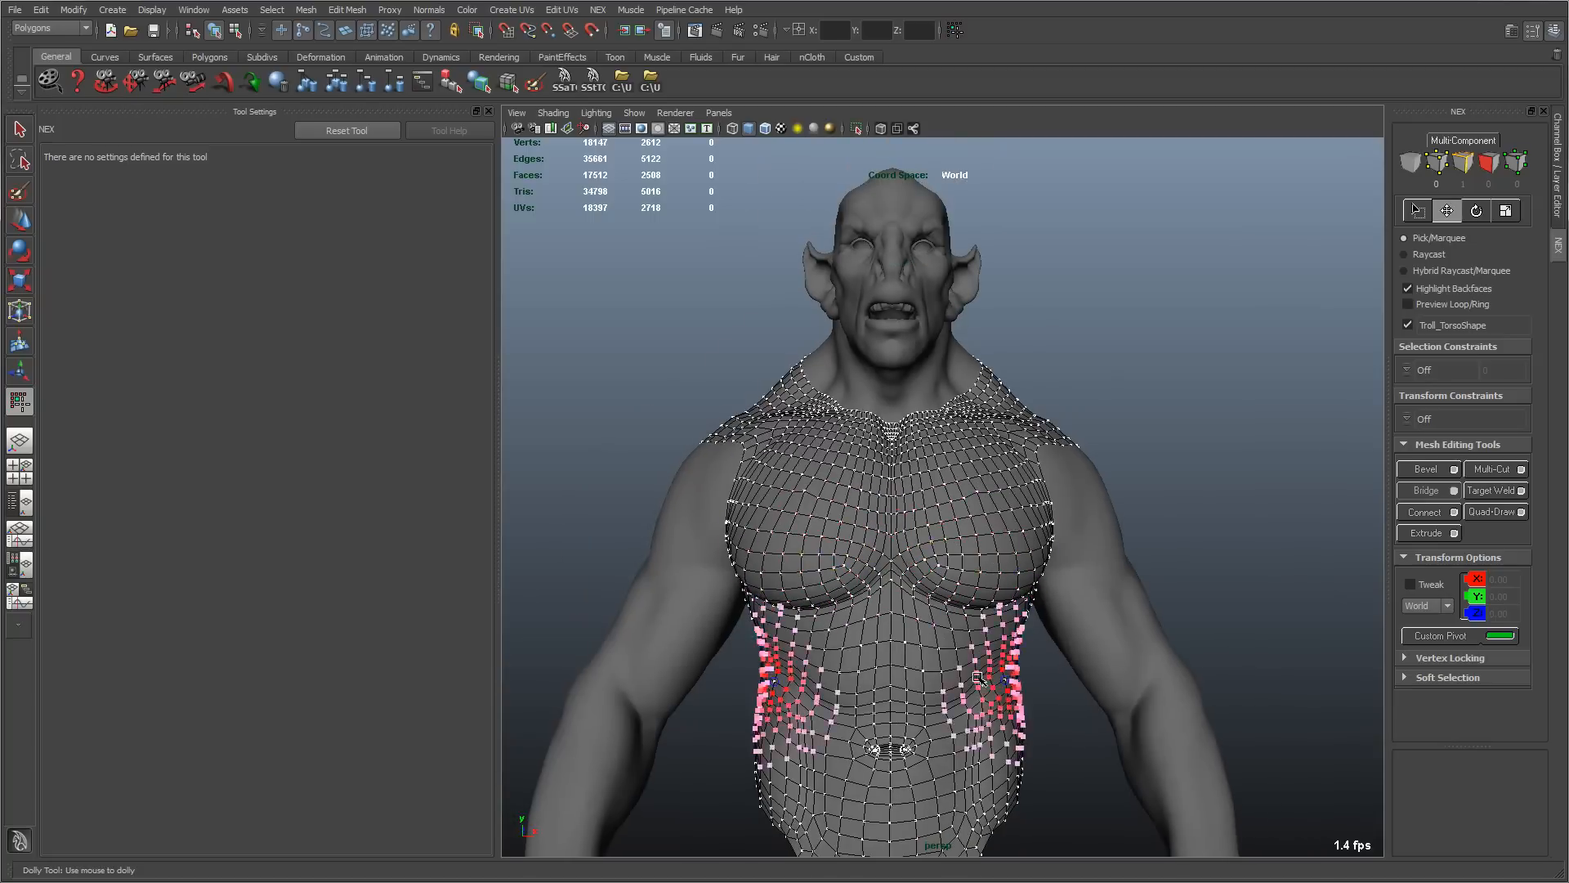
right_click_drag(1005, 664, 964, 633, "alt")
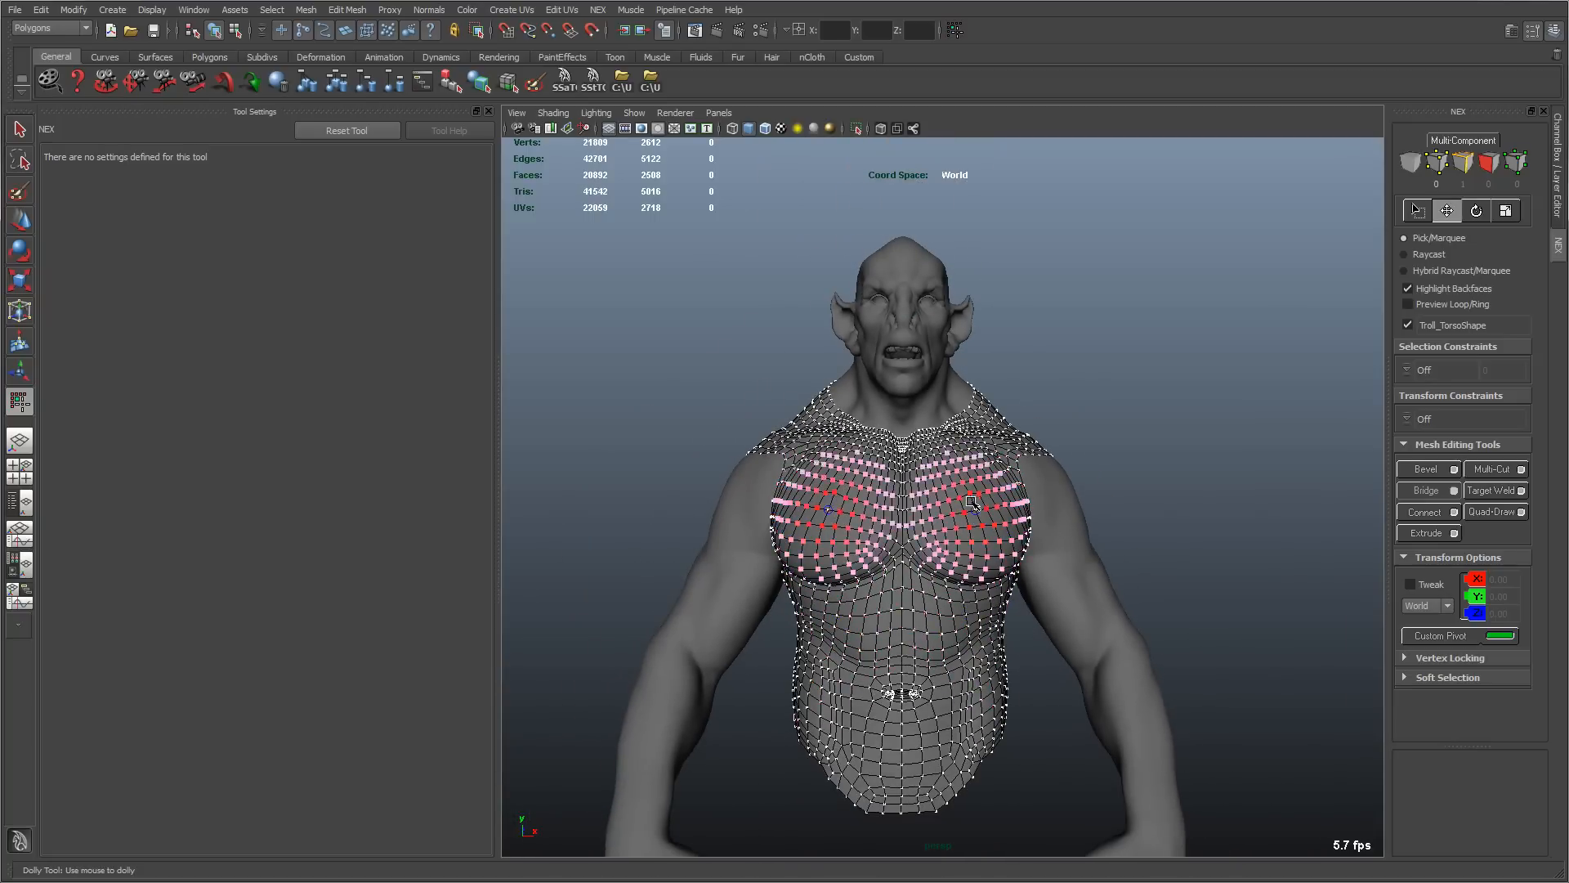
scroll(1321, 596, "up", 5)
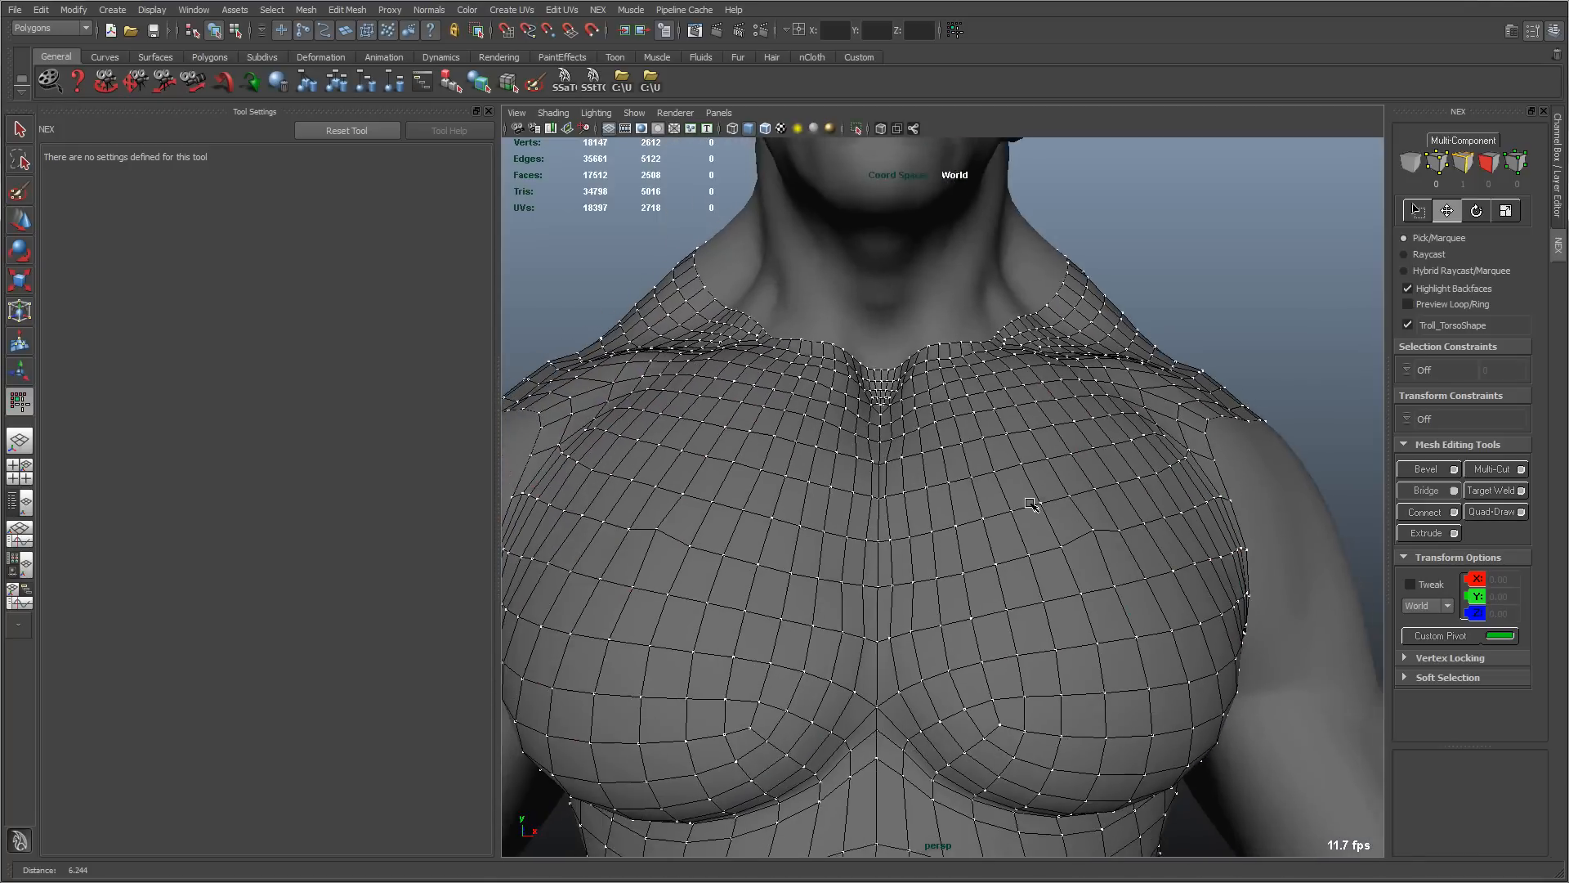
Step: Try tweaking the left pectoral with soft selection and symmetry from front and side views, and undo the tweaks
key("b")
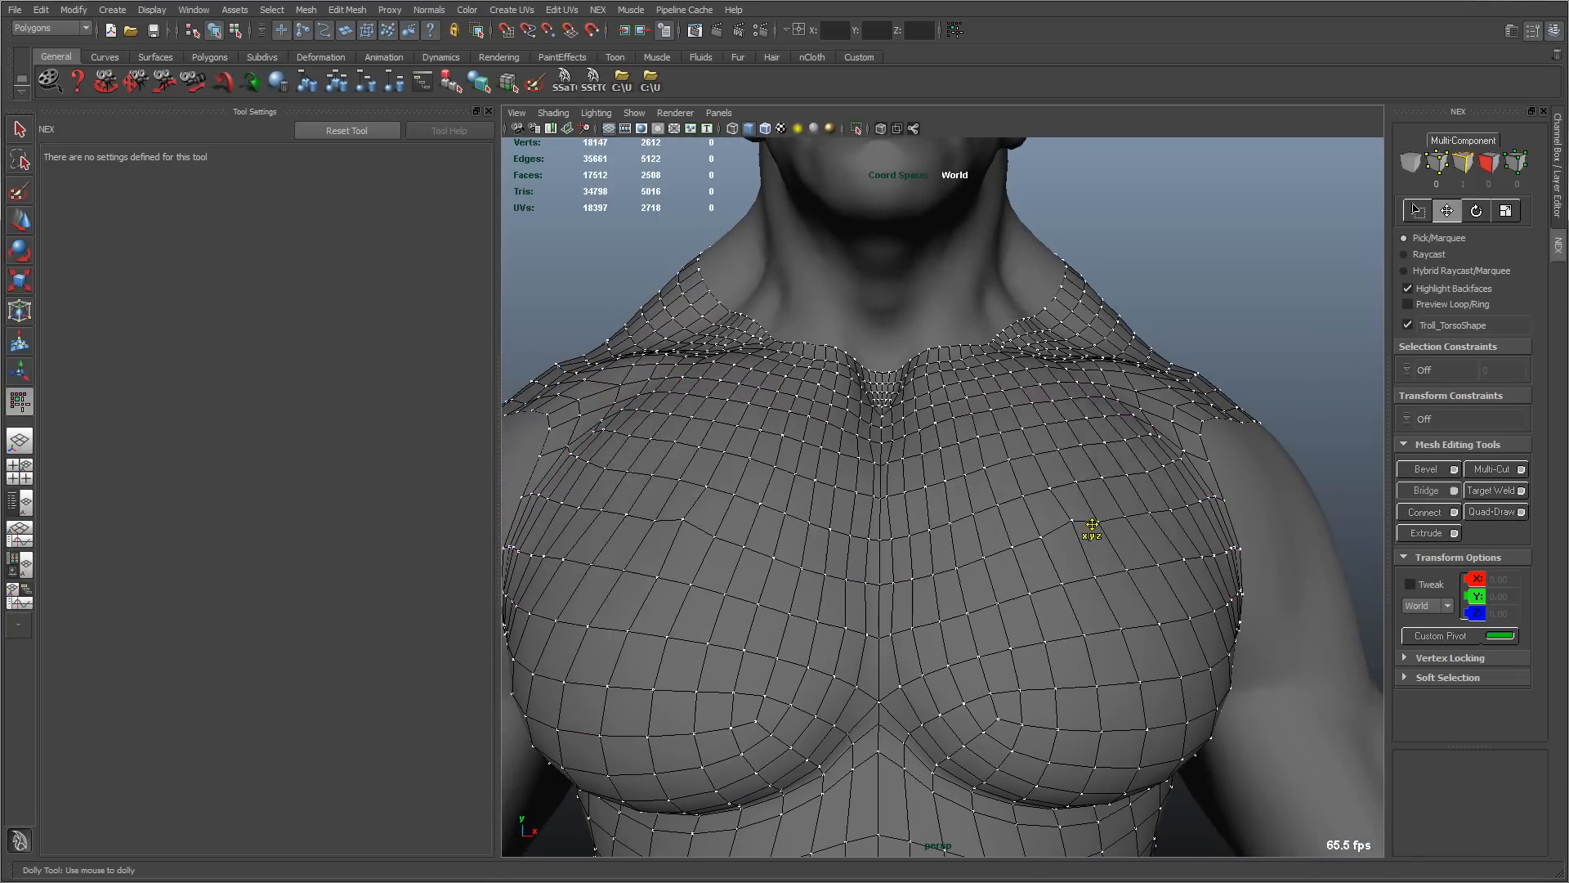
mouse_move(1084, 520)
left_mouse_down()
mouse_move(1087, 535)
mouse_move(1106, 512)
left_mouse_up()
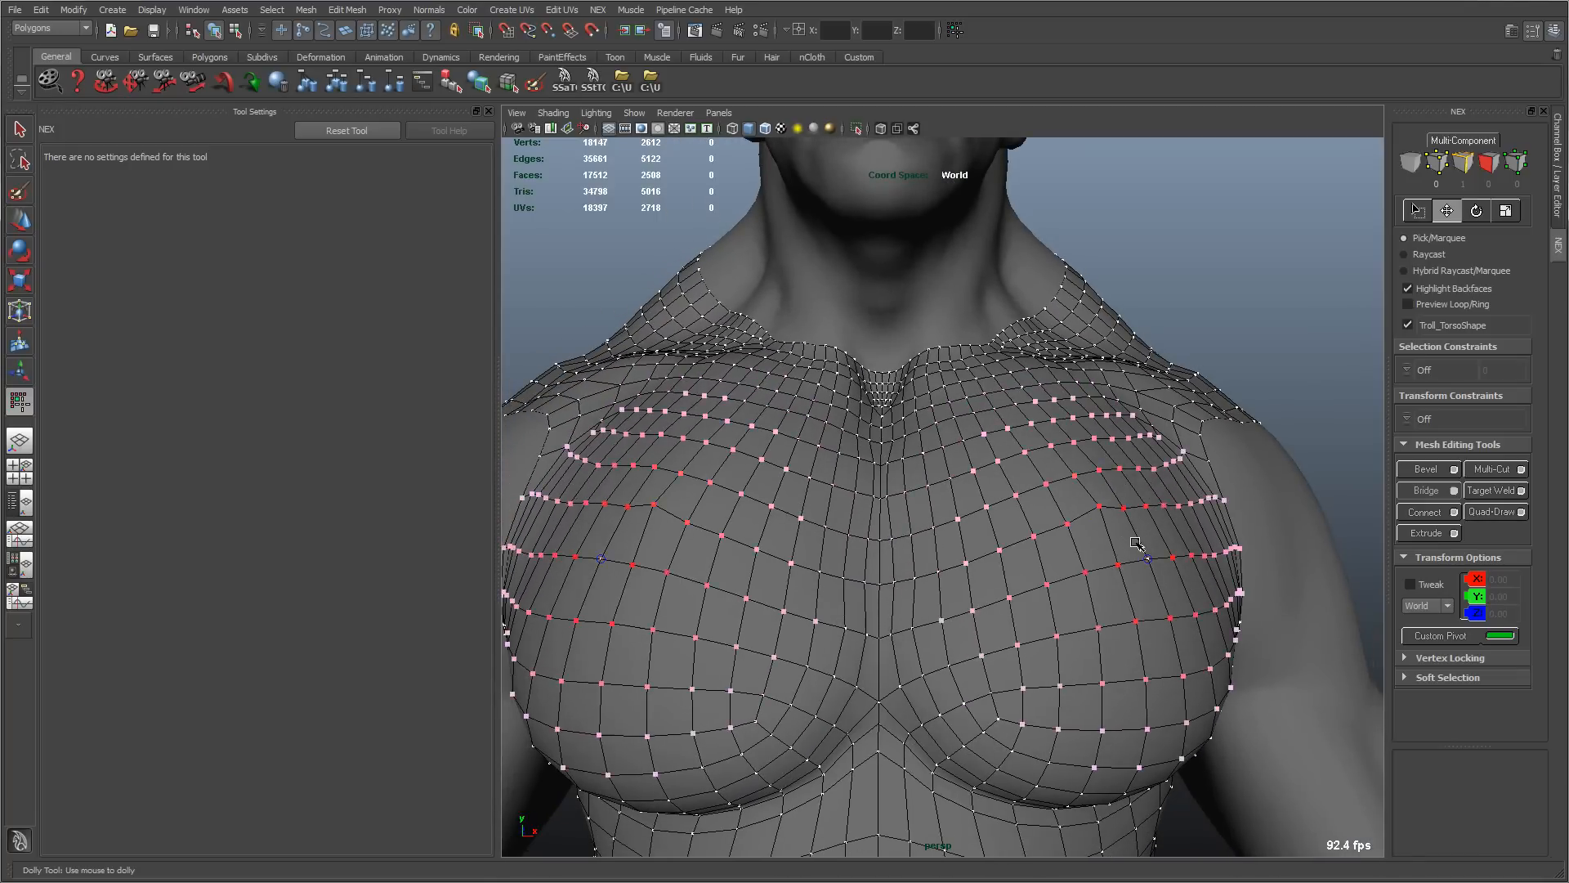
middle_click_drag(1109, 509, 1096, 559)
left_click_drag(1095, 559, 1247, 567, "alt")
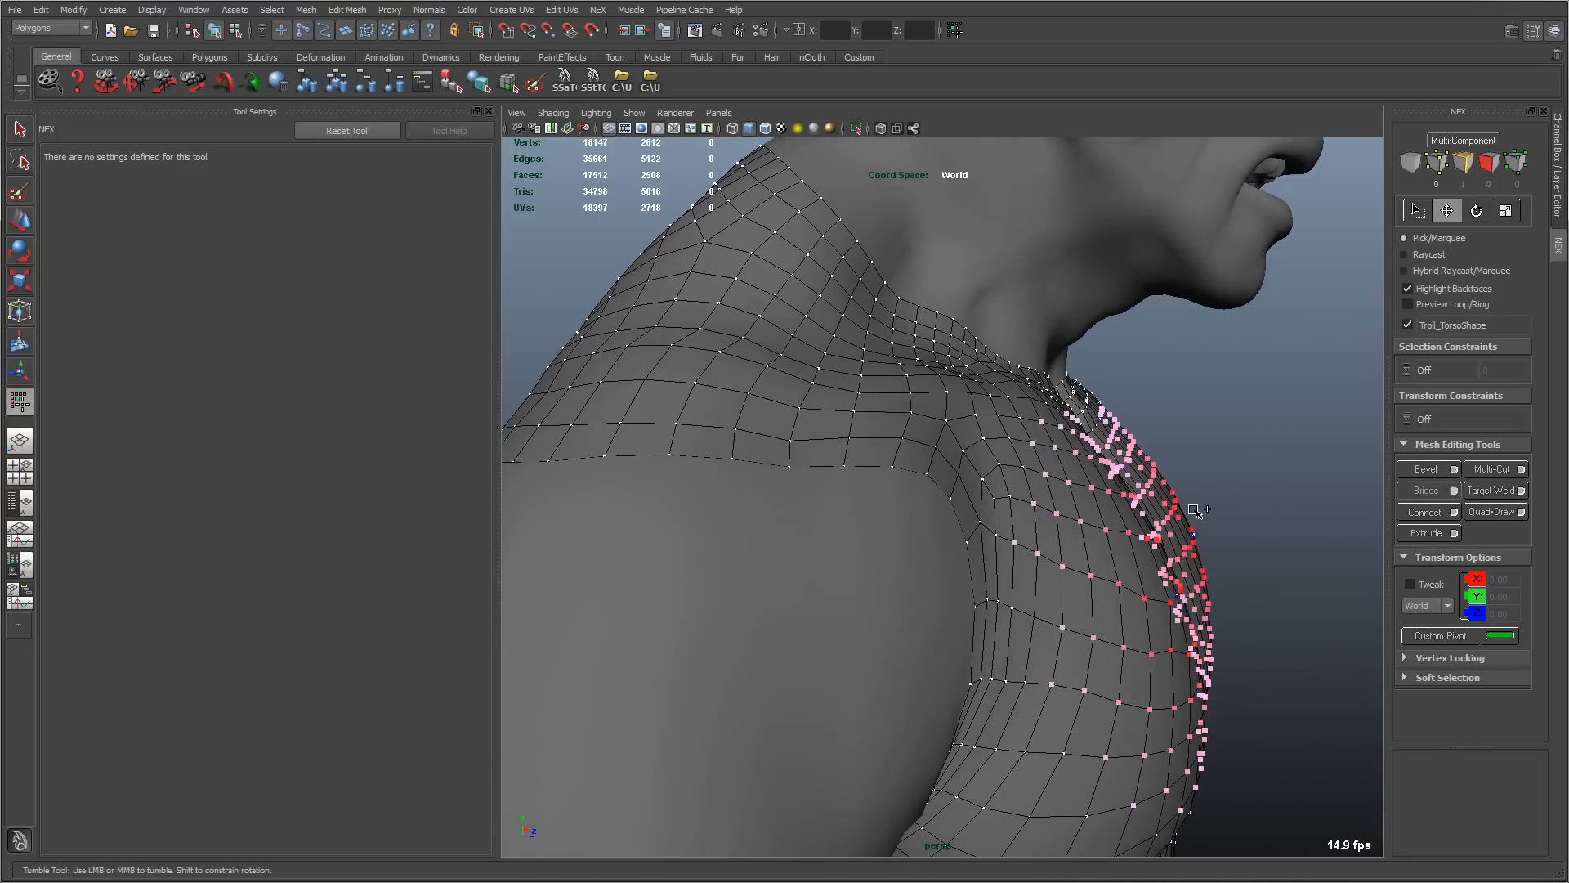
middle_click_drag(1167, 513, 1313, 434)
left_click_drag(1313, 434, 1151, 450, "alt")
key("ctrl+z")
key("ctrl+z")
key("ctrl+z")
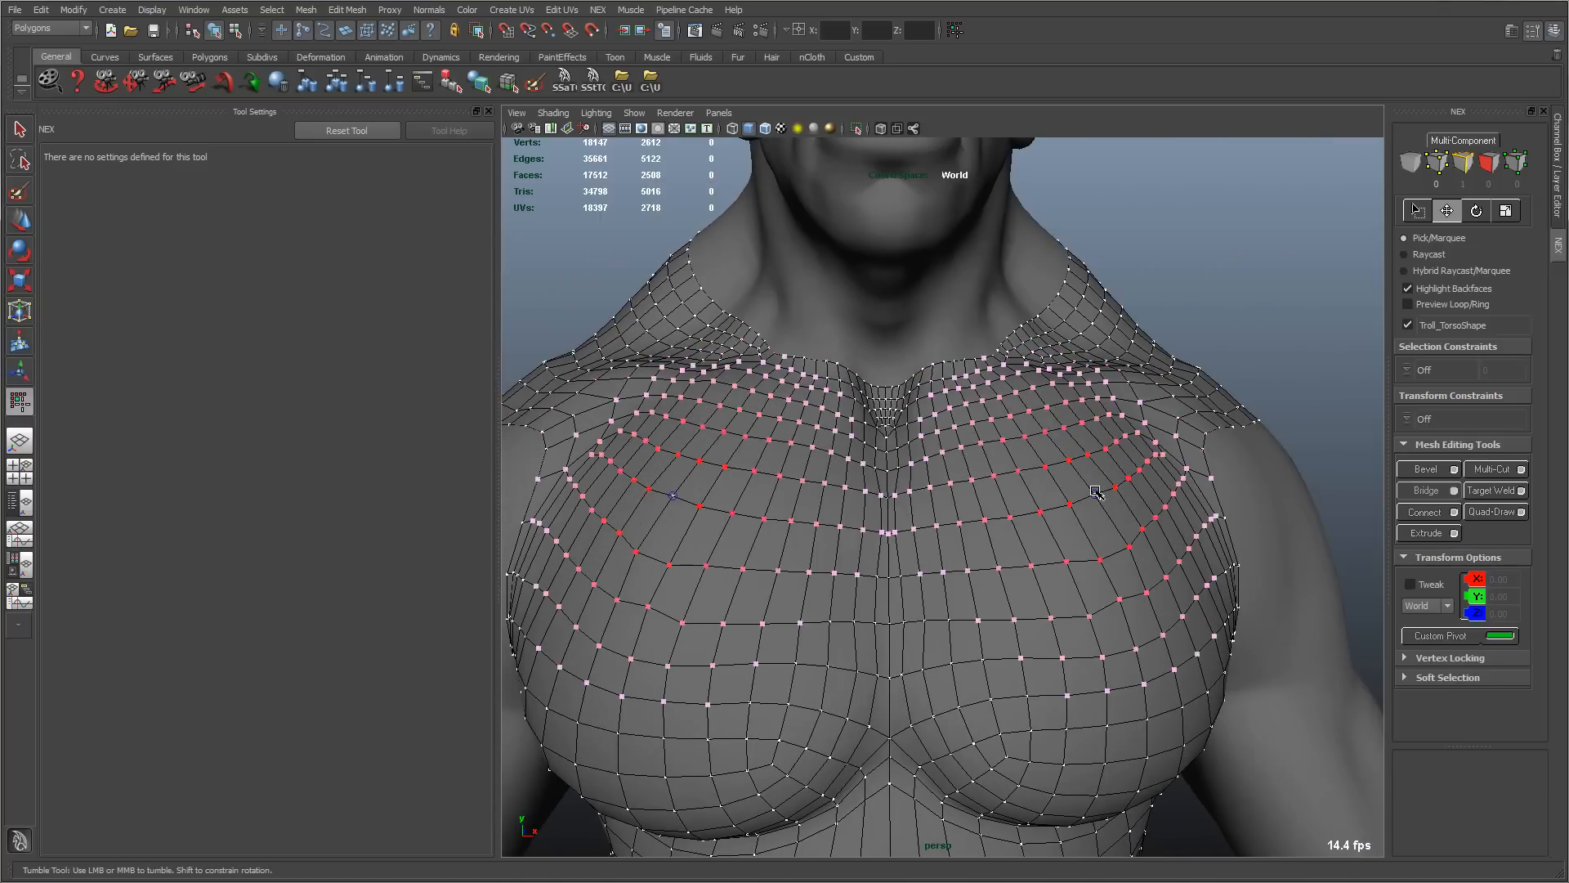
Step: Examine the mirrored soft selection falloff across the chest at different distances, and compare the vertex highlight without soft selection
right_click_drag(1095, 491, 984, 489, "alt")
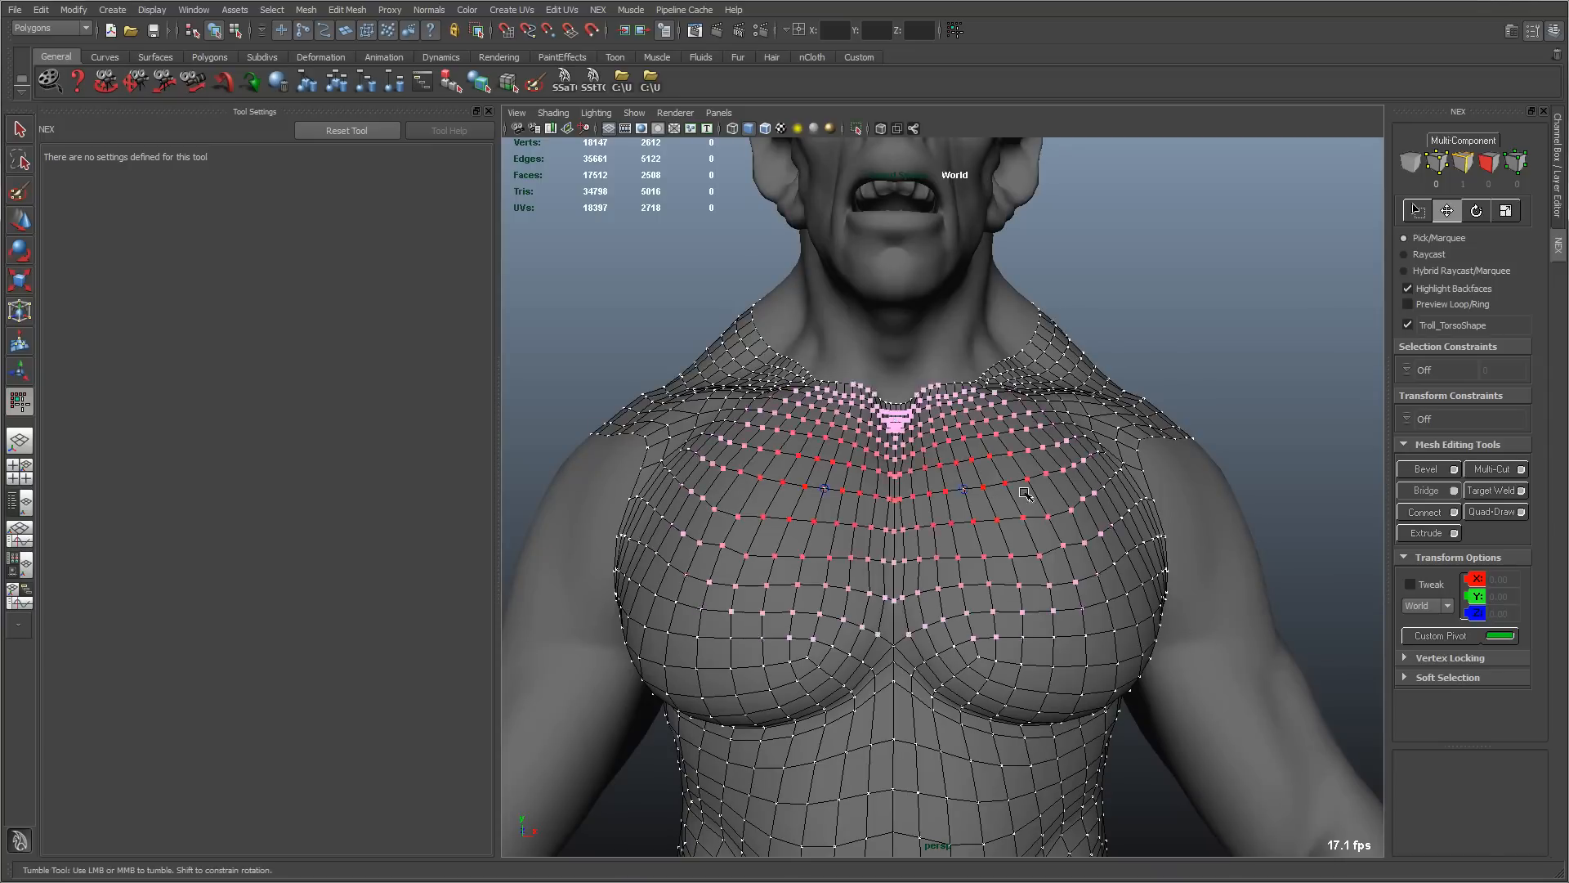
right_click_drag(1040, 493, 1020, 494, "alt")
middle_click_drag(1019, 494, 1023, 444, "alt")
right_click_drag(1023, 444, 1058, 445, "alt")
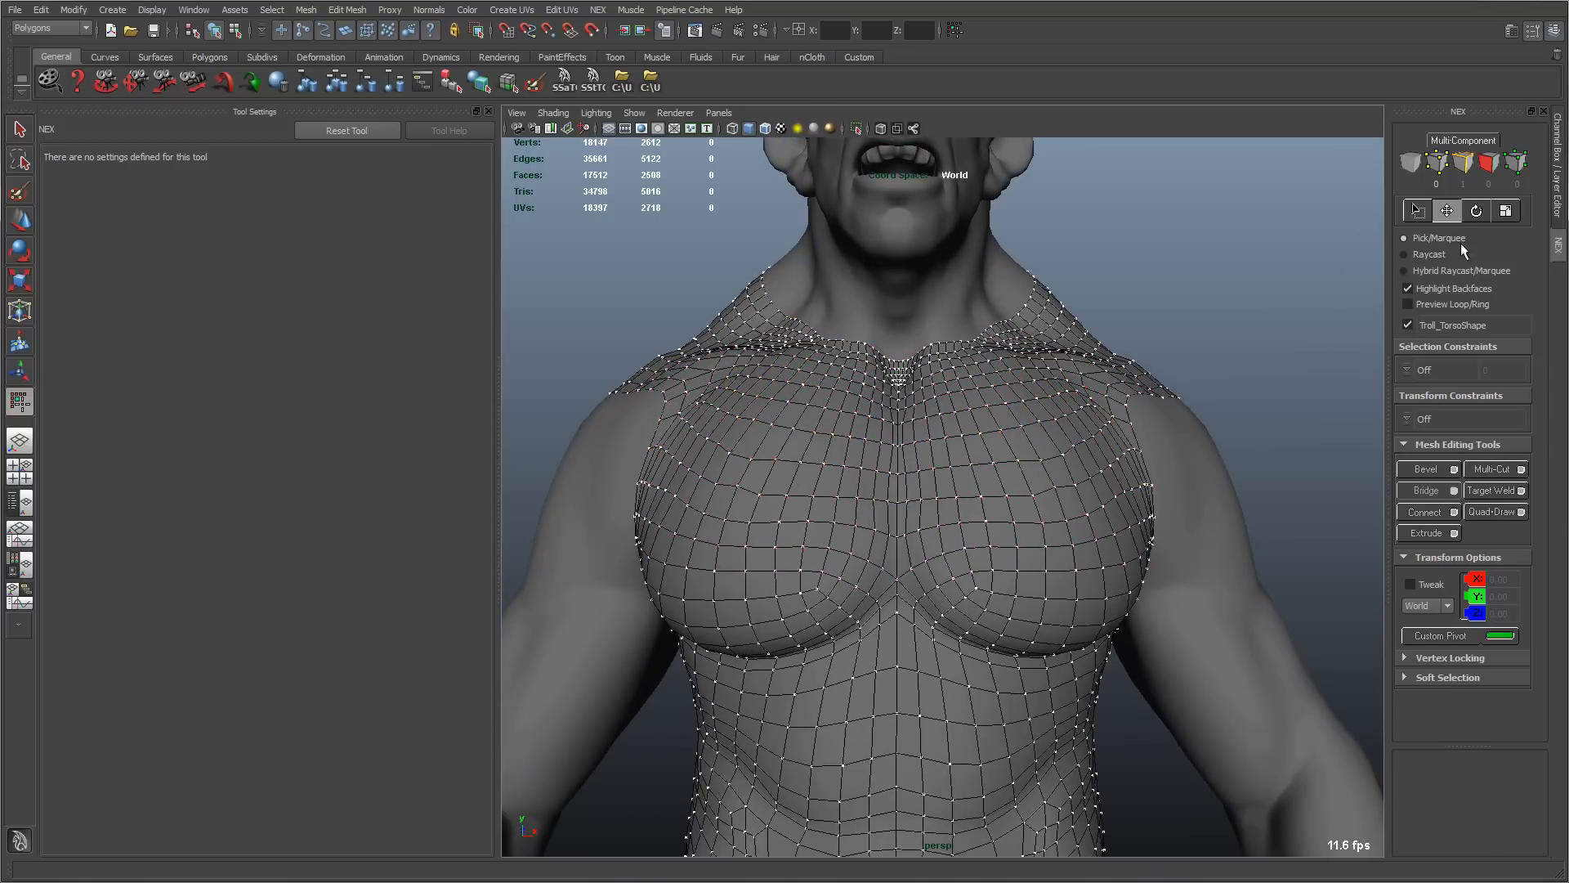
left_click_drag(1045, 492, 1044, 462, "alt")
right_click_drag(1043, 463, 1083, 458, "alt")
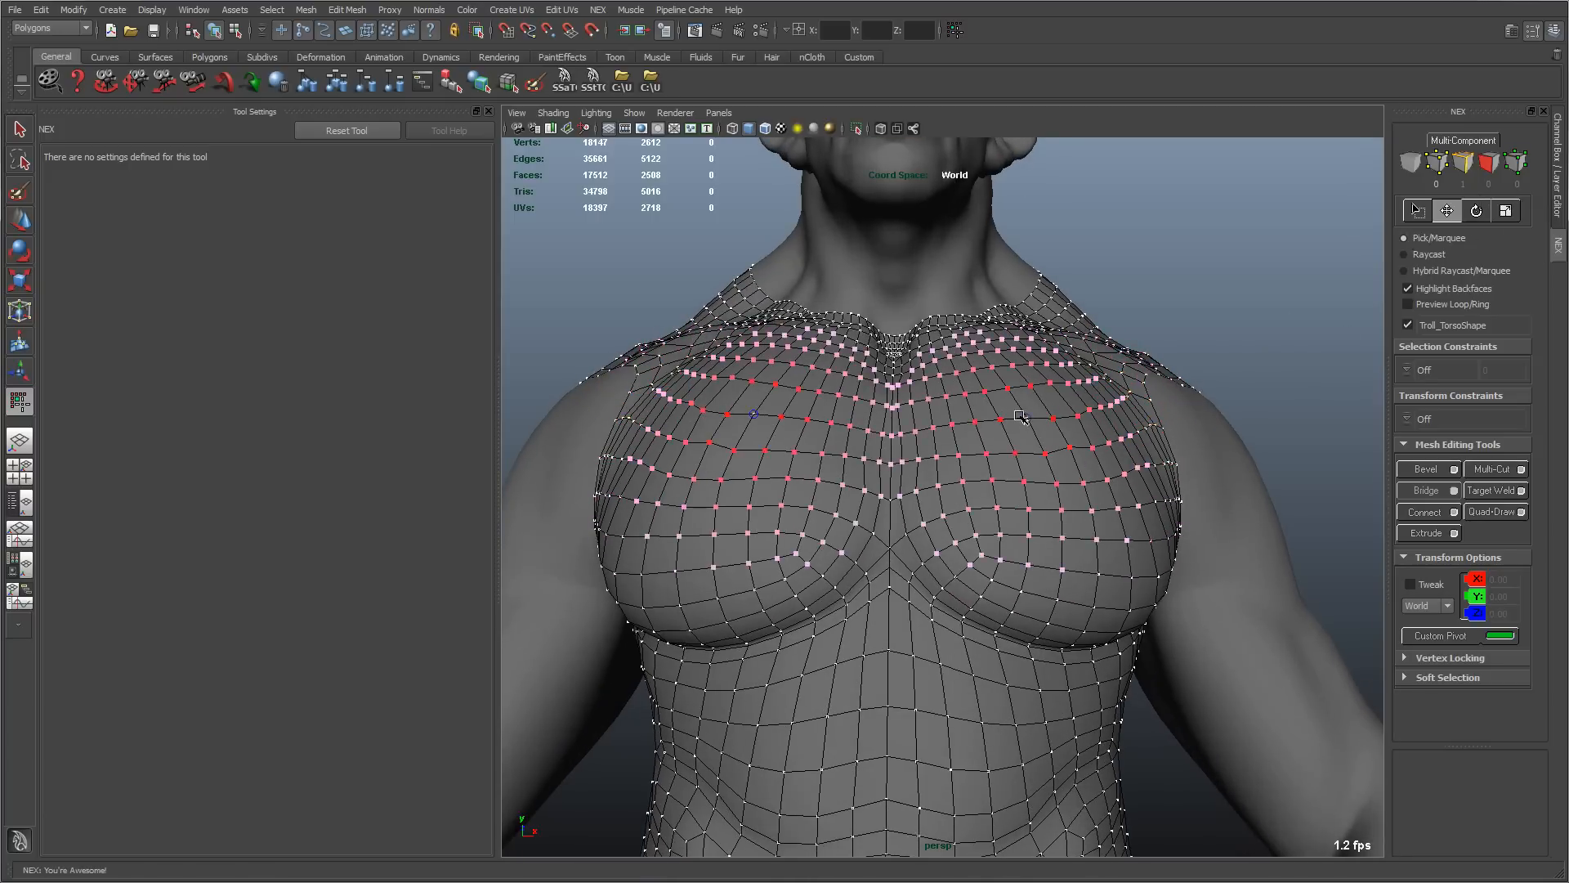
left_click_drag(1068, 447, 1056, 458, "alt")
right_click_drag(1056, 457, 1086, 458, "alt")
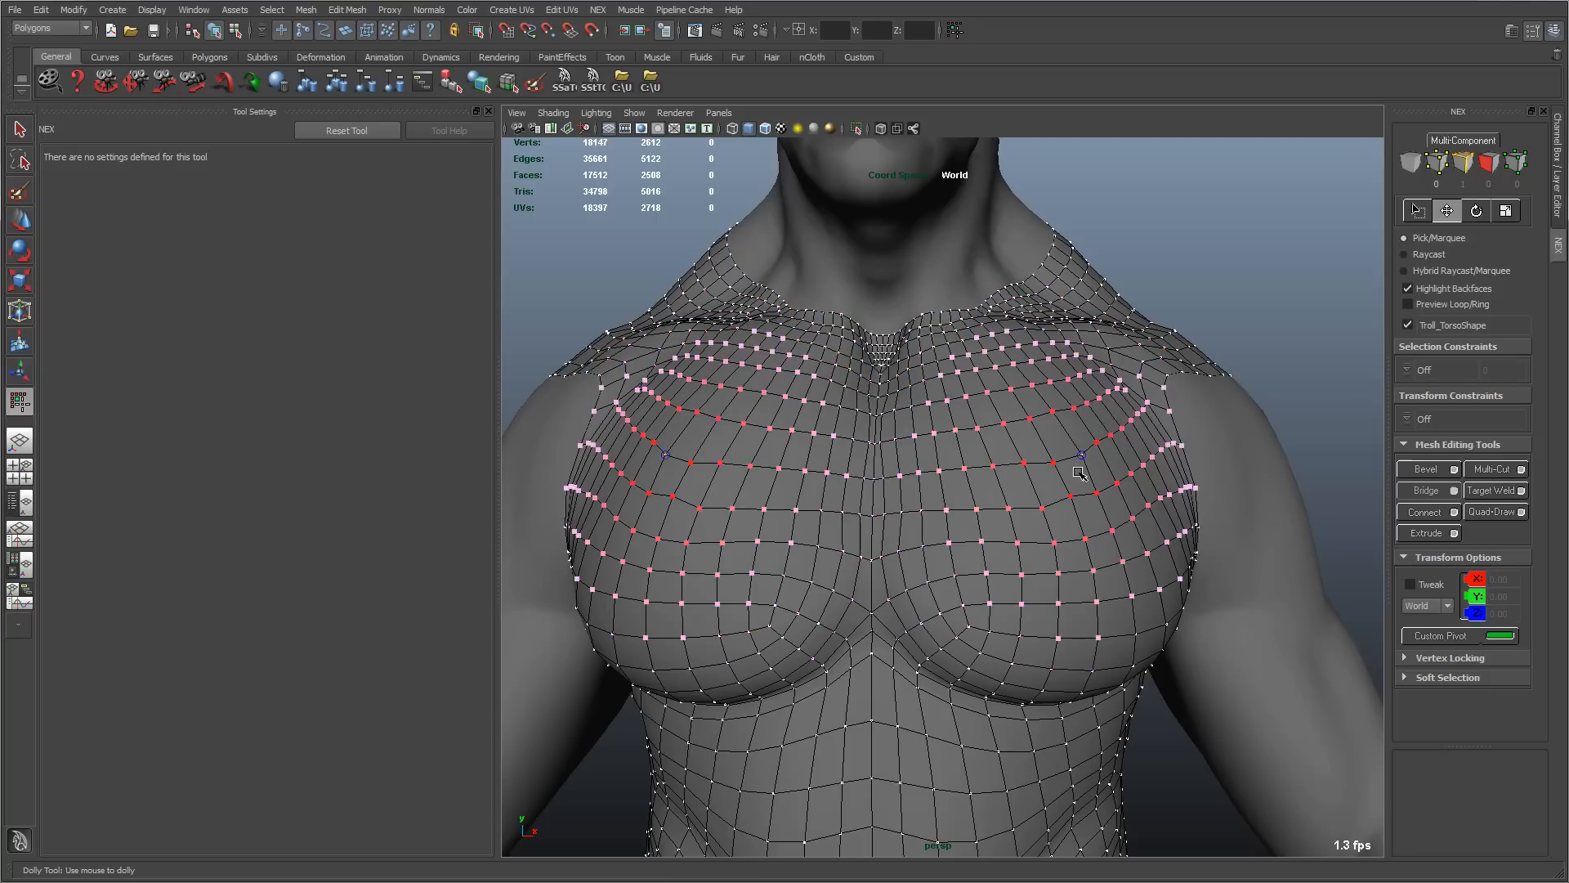
scroll(1083, 482, "up", 3)
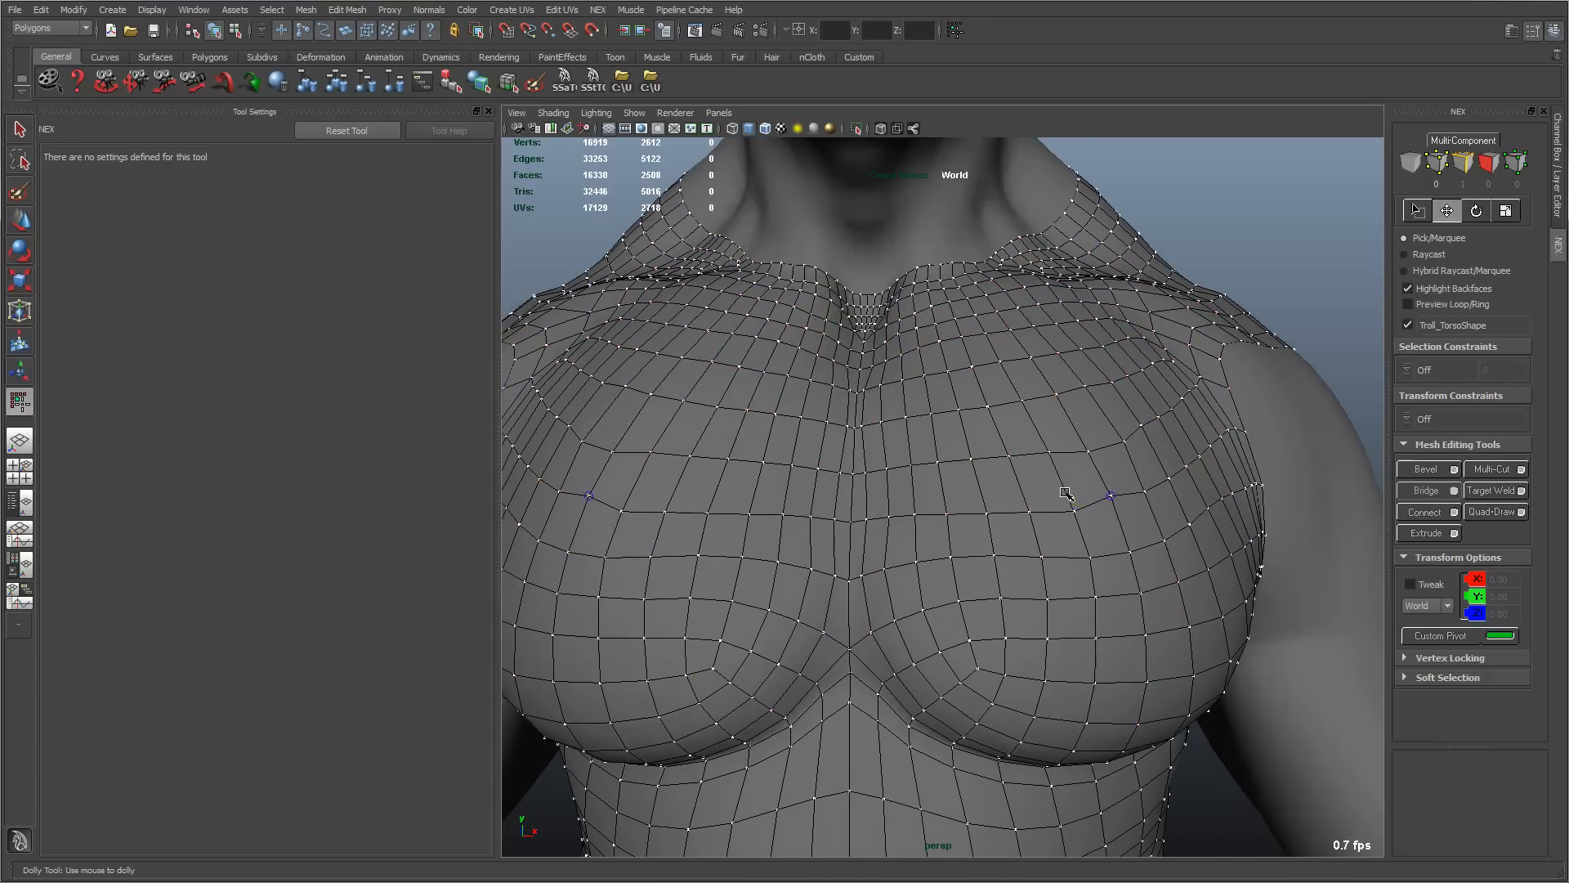
left_click_drag(1056, 516, 1061, 500, "alt")
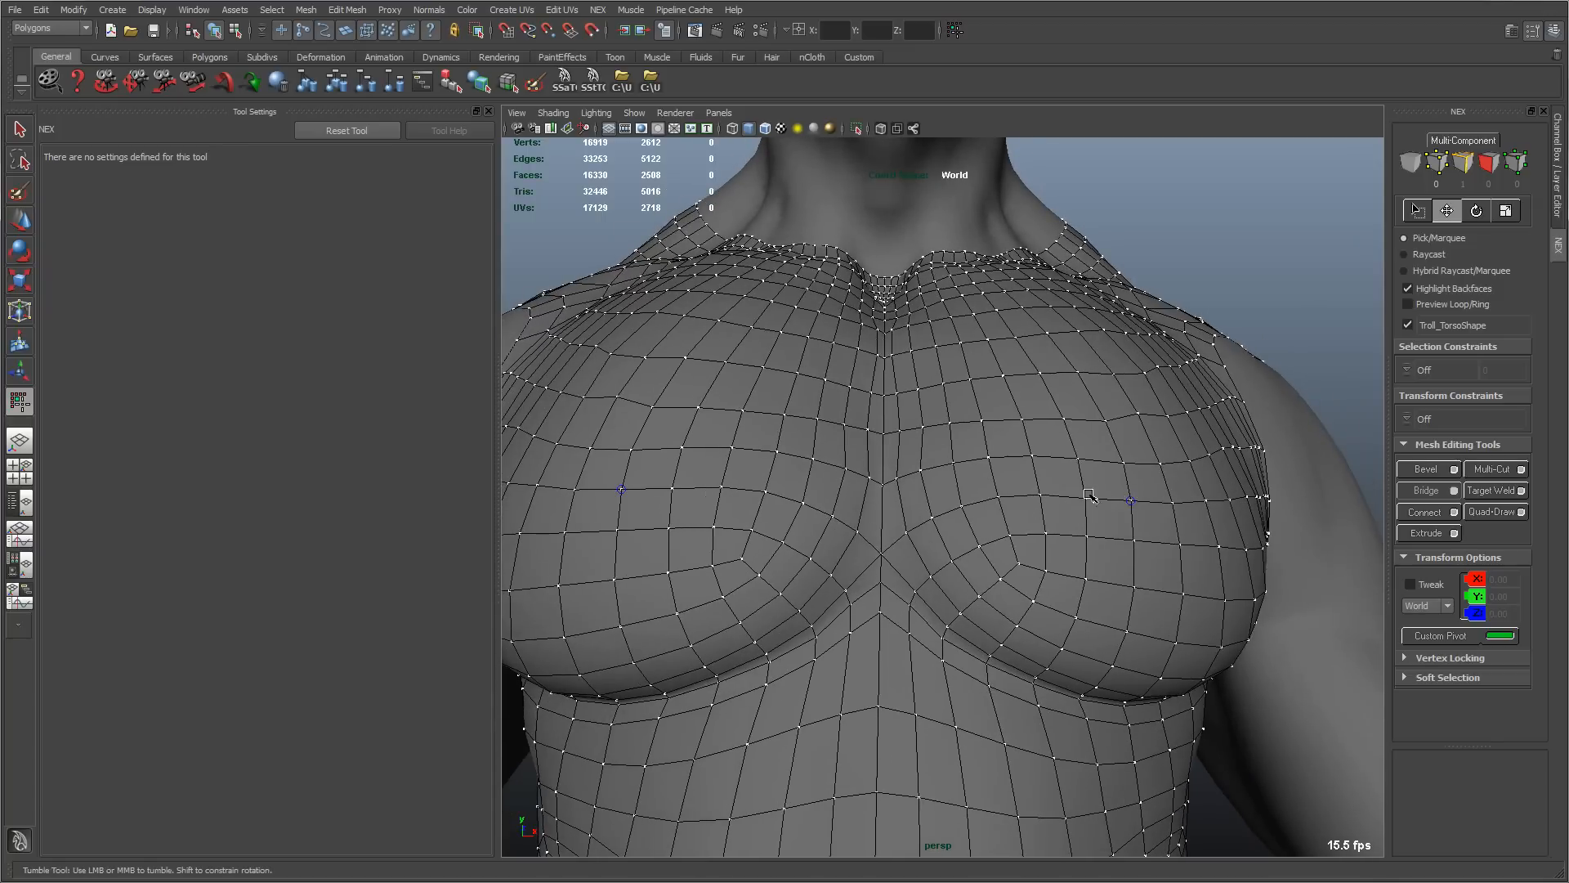
Step: Select the edge loop following the inner and lower contour of the pectorals on both sides with NEX symmetry
left_click(347, 9)
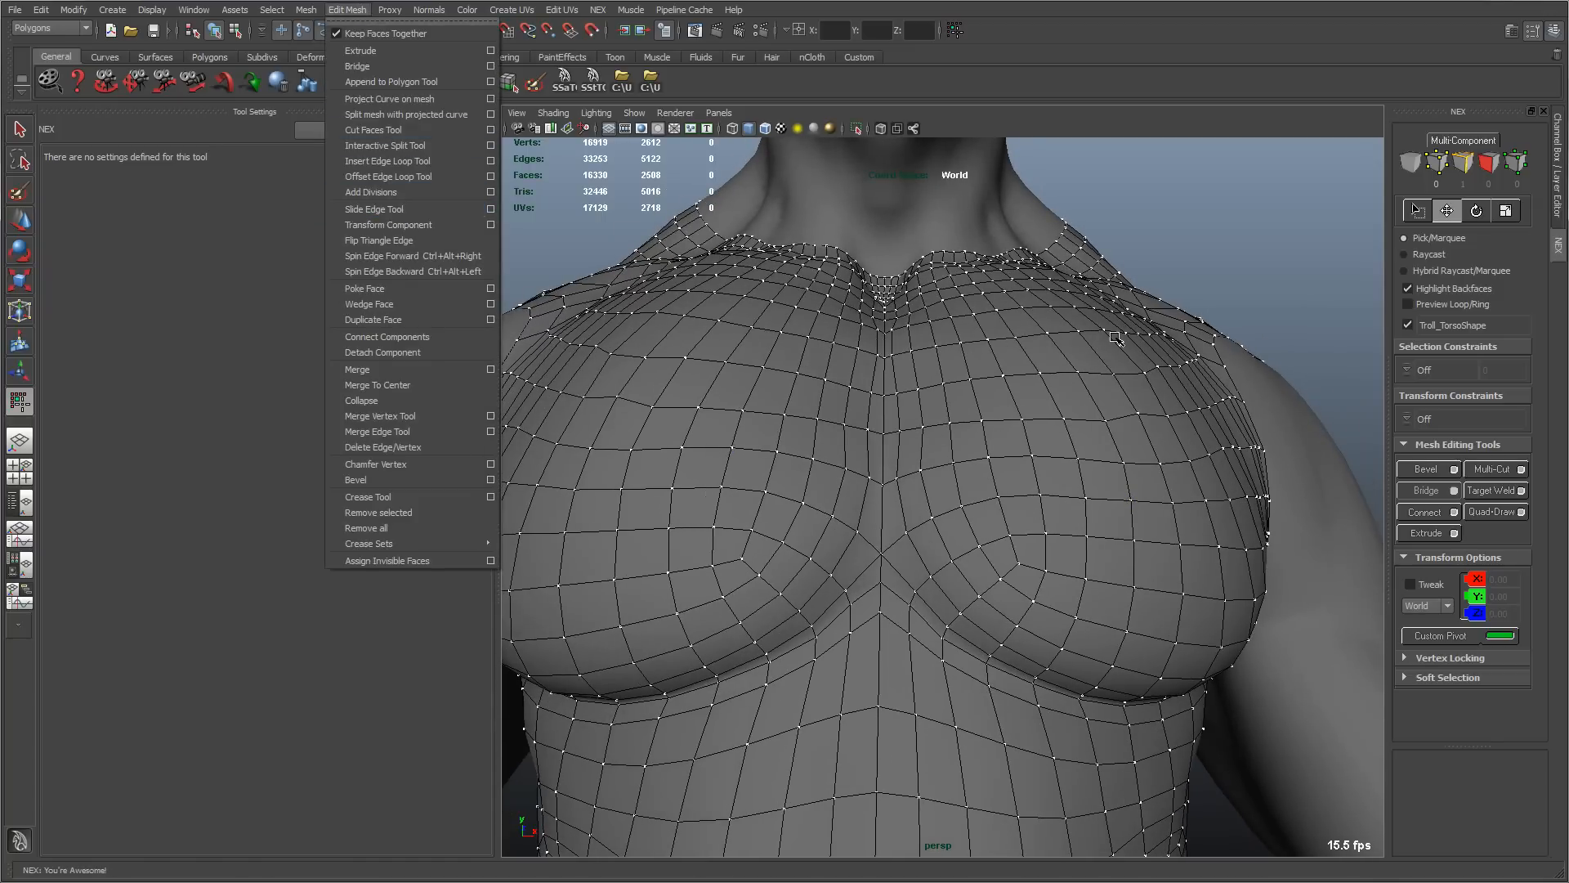
left_click(1002, 354)
scroll(1002, 354, "down", 3)
left_click_drag(1002, 354, 980, 372, "alt")
right_click_drag(944, 411, 1018, 466, "alt")
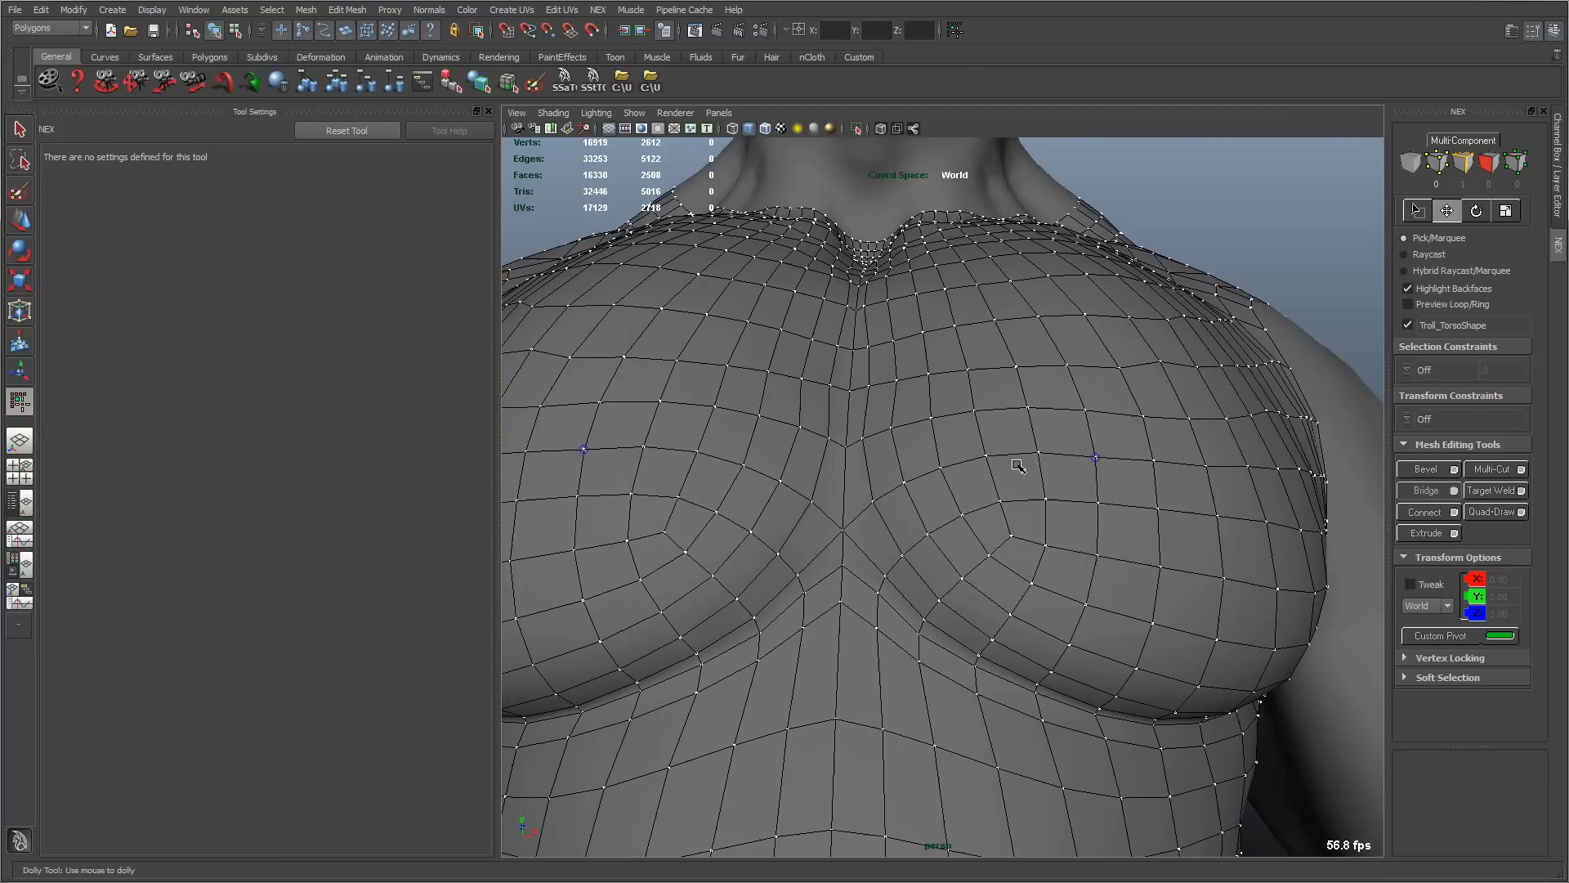
double_click(888, 527)
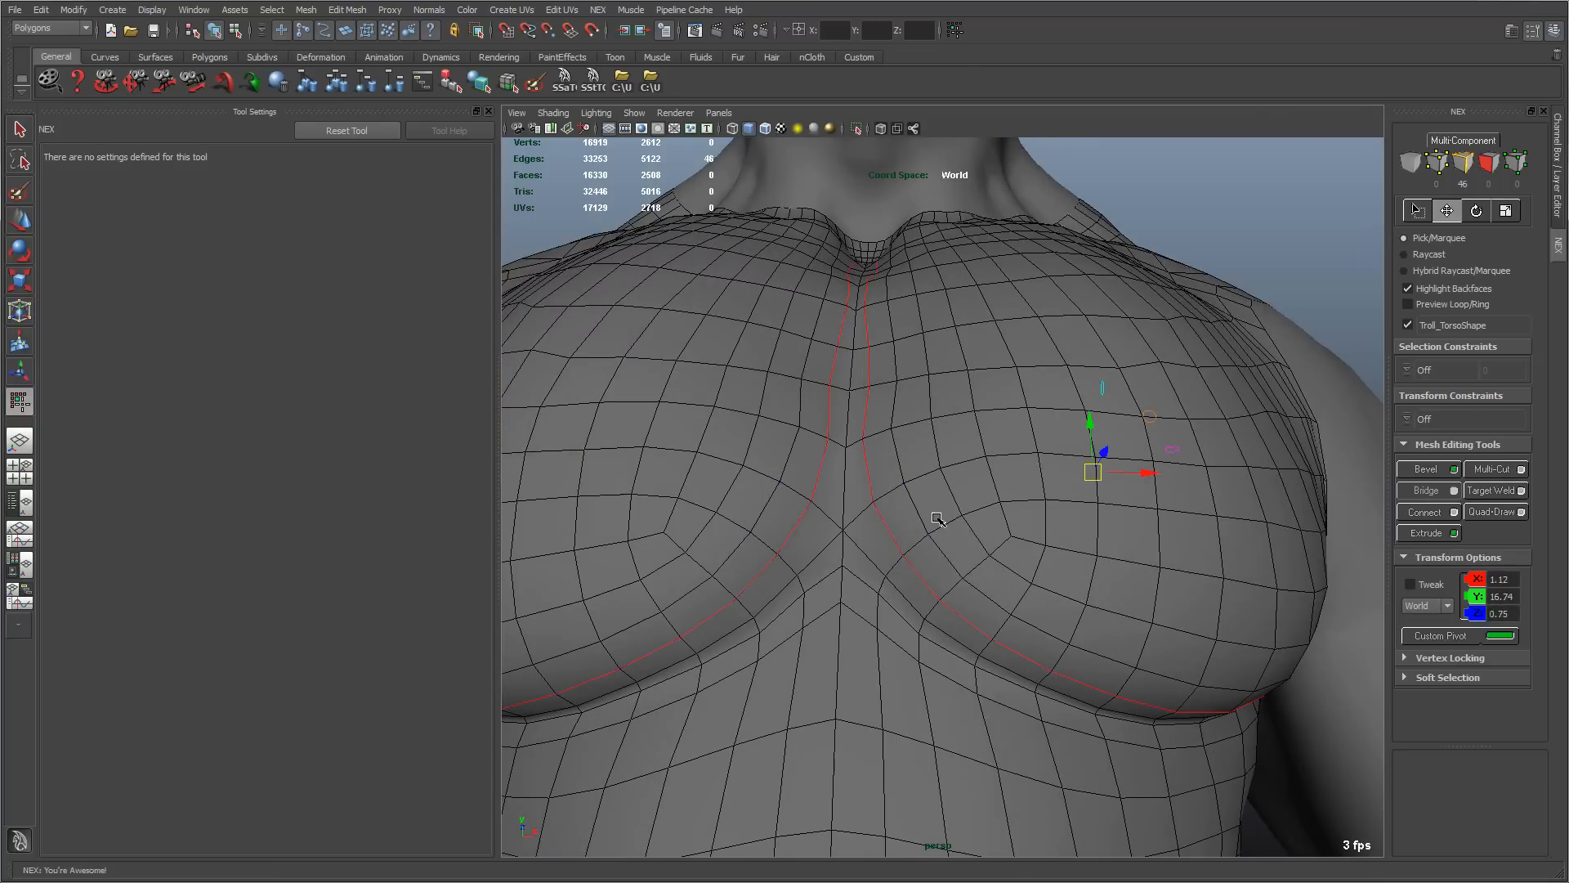
left_click_drag(713, 437, 750, 445, "alt")
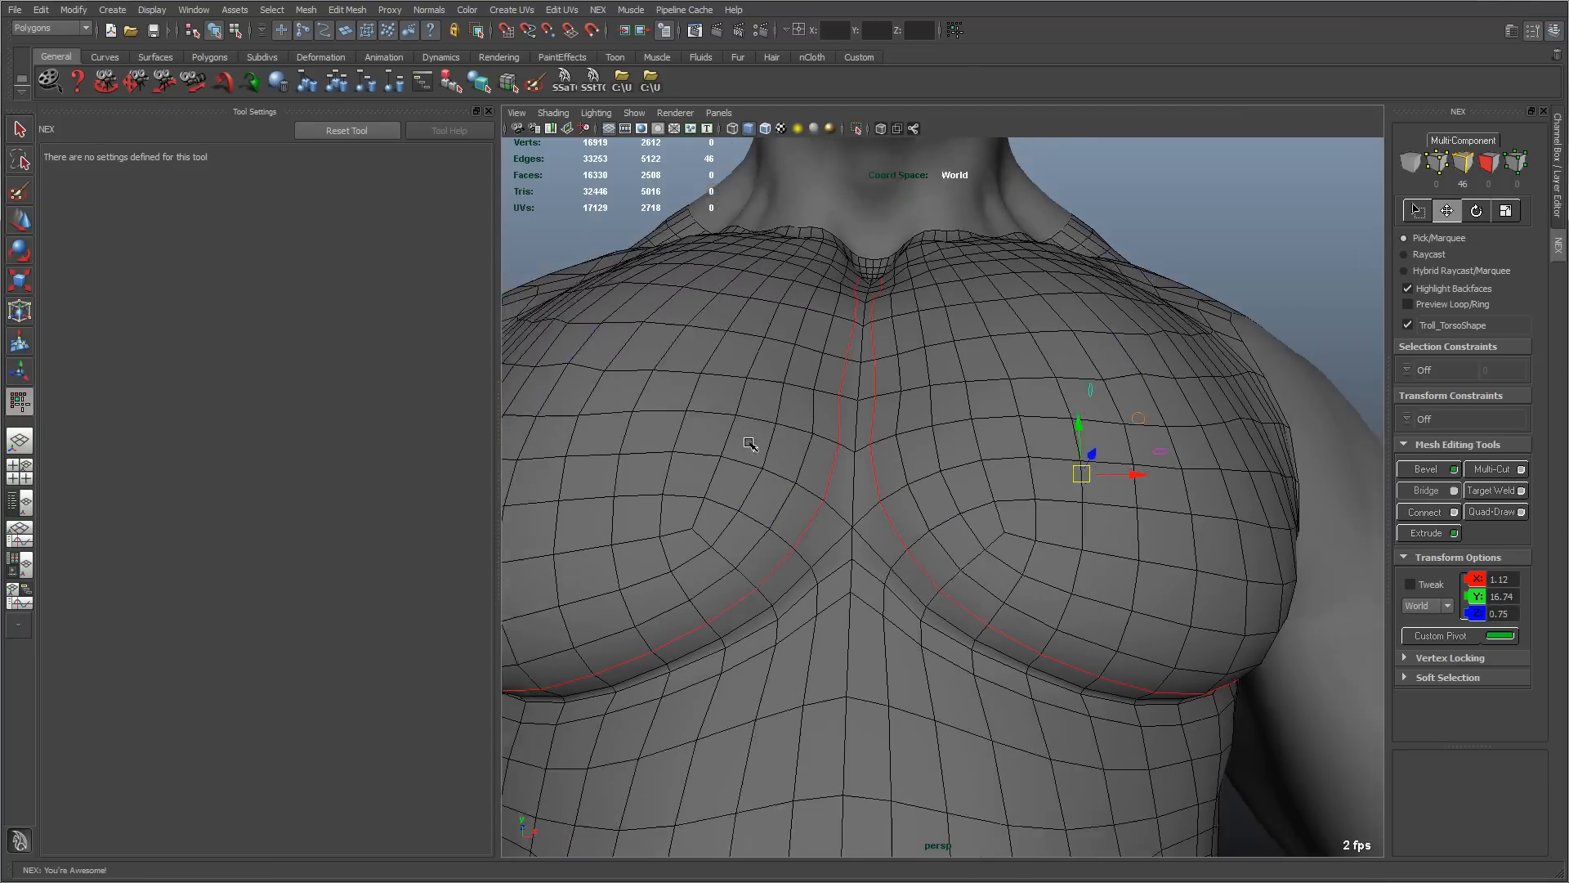
right_click_drag(750, 445, 705, 425, "alt")
Step: Turn off NEX symmetry, select only the left pectoral's contour edge loop, and enable the Move Tool's reflection
left_click(1408, 325)
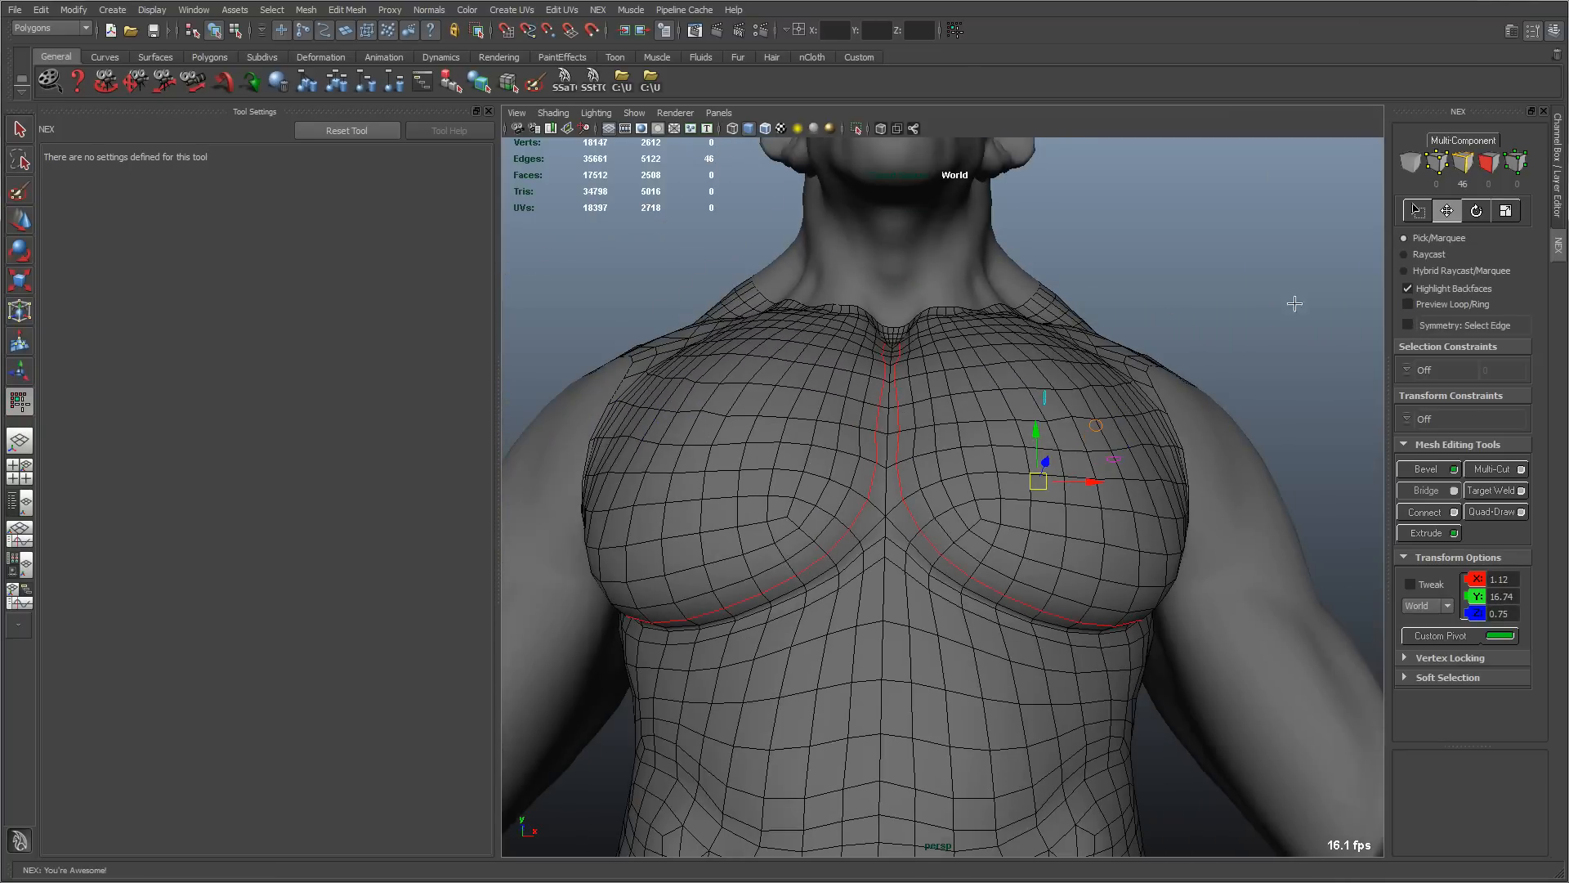
double_click(922, 550)
key("f")
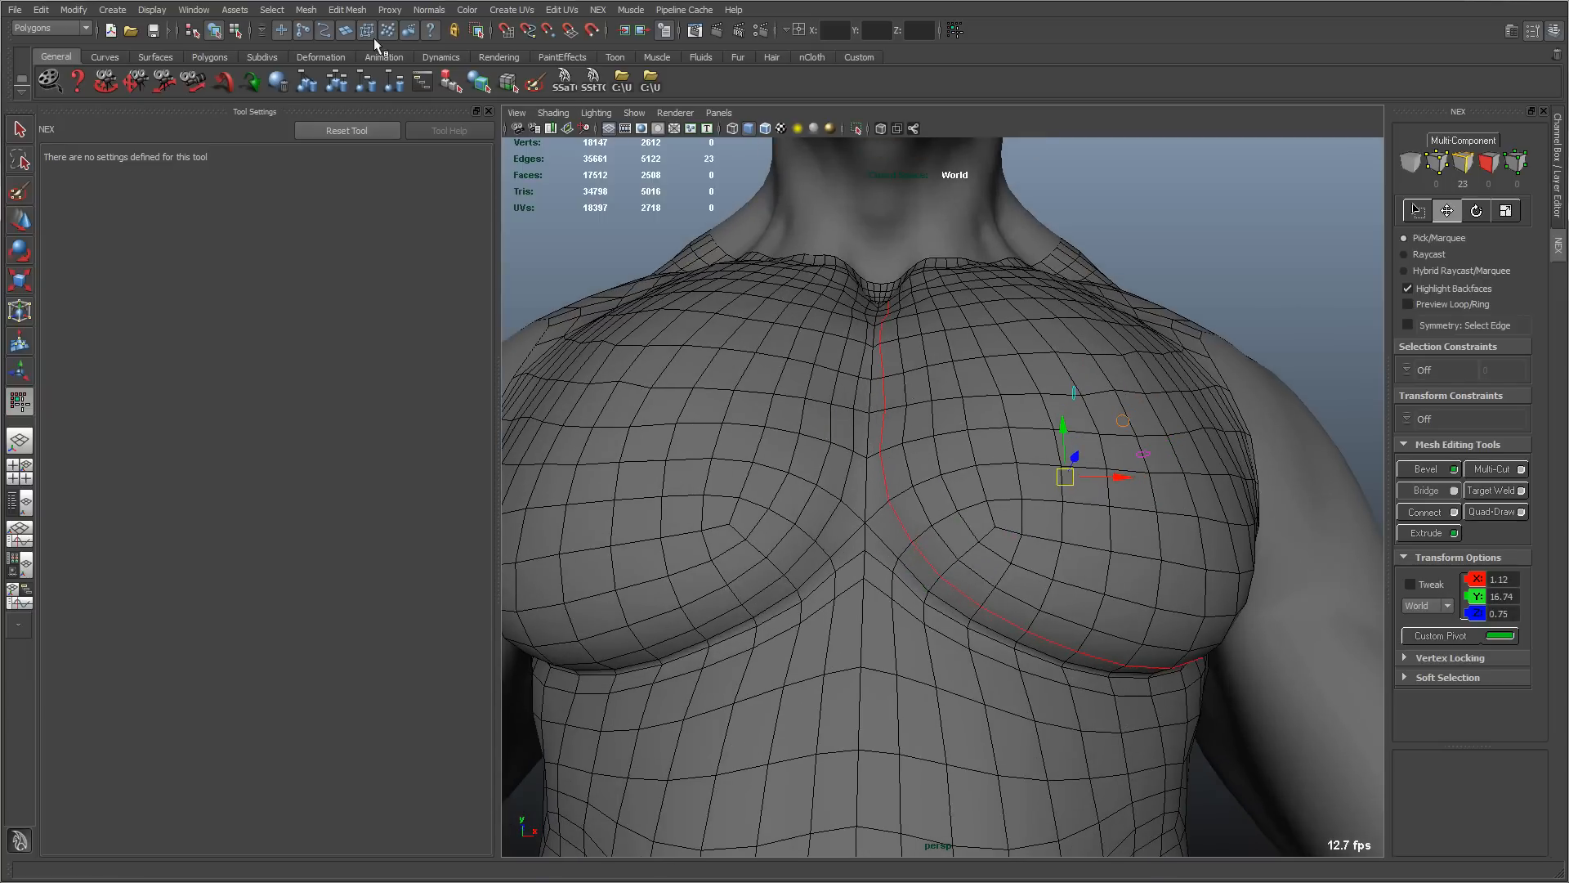
key("w")
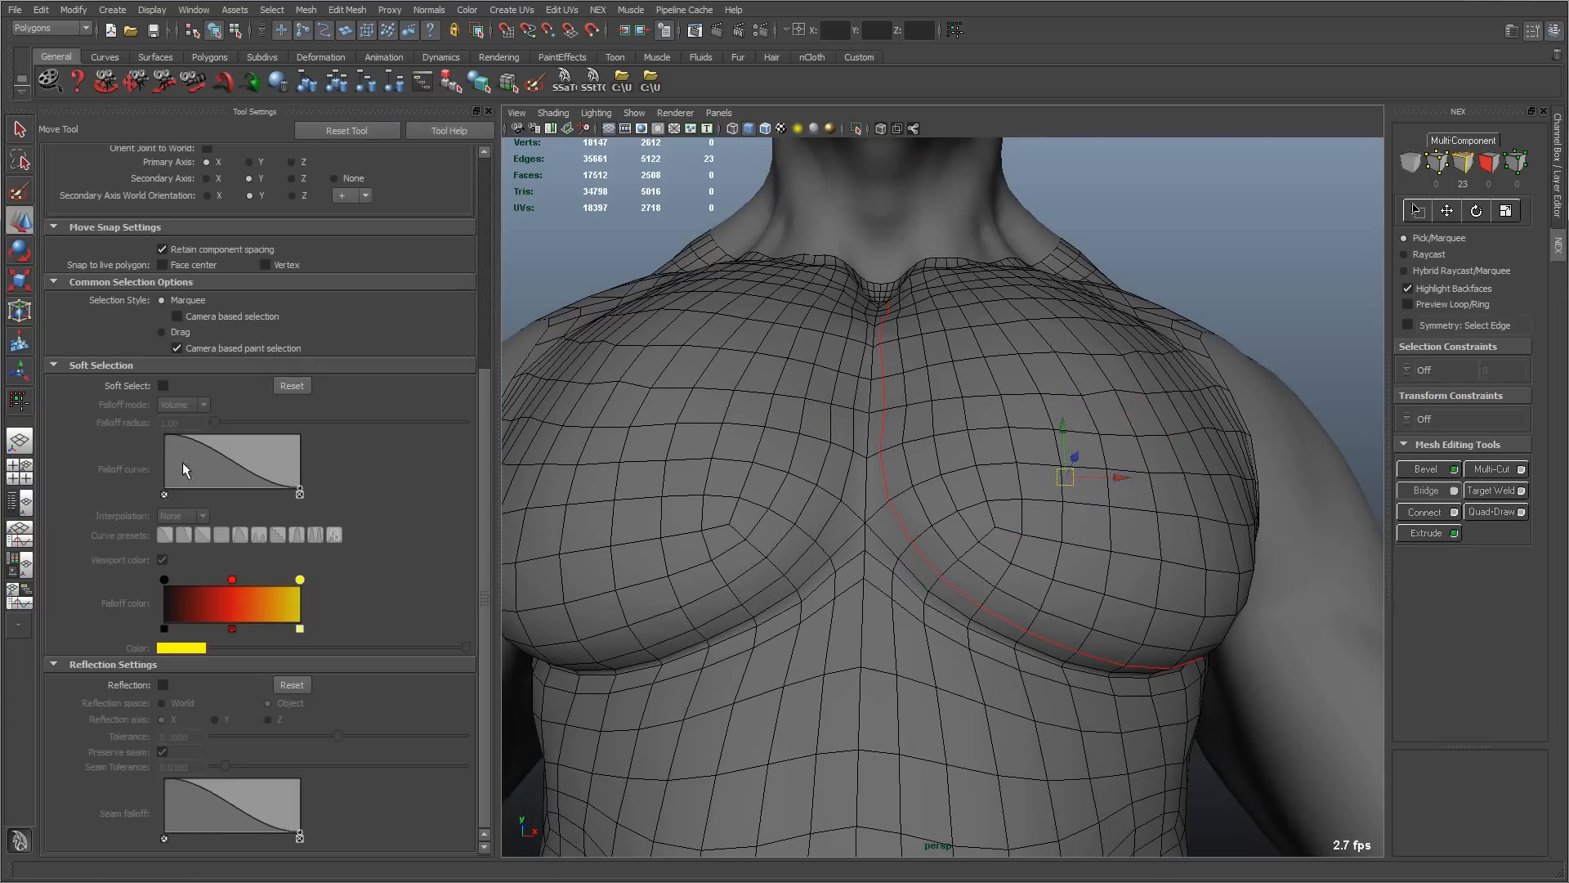
left_click(164, 685)
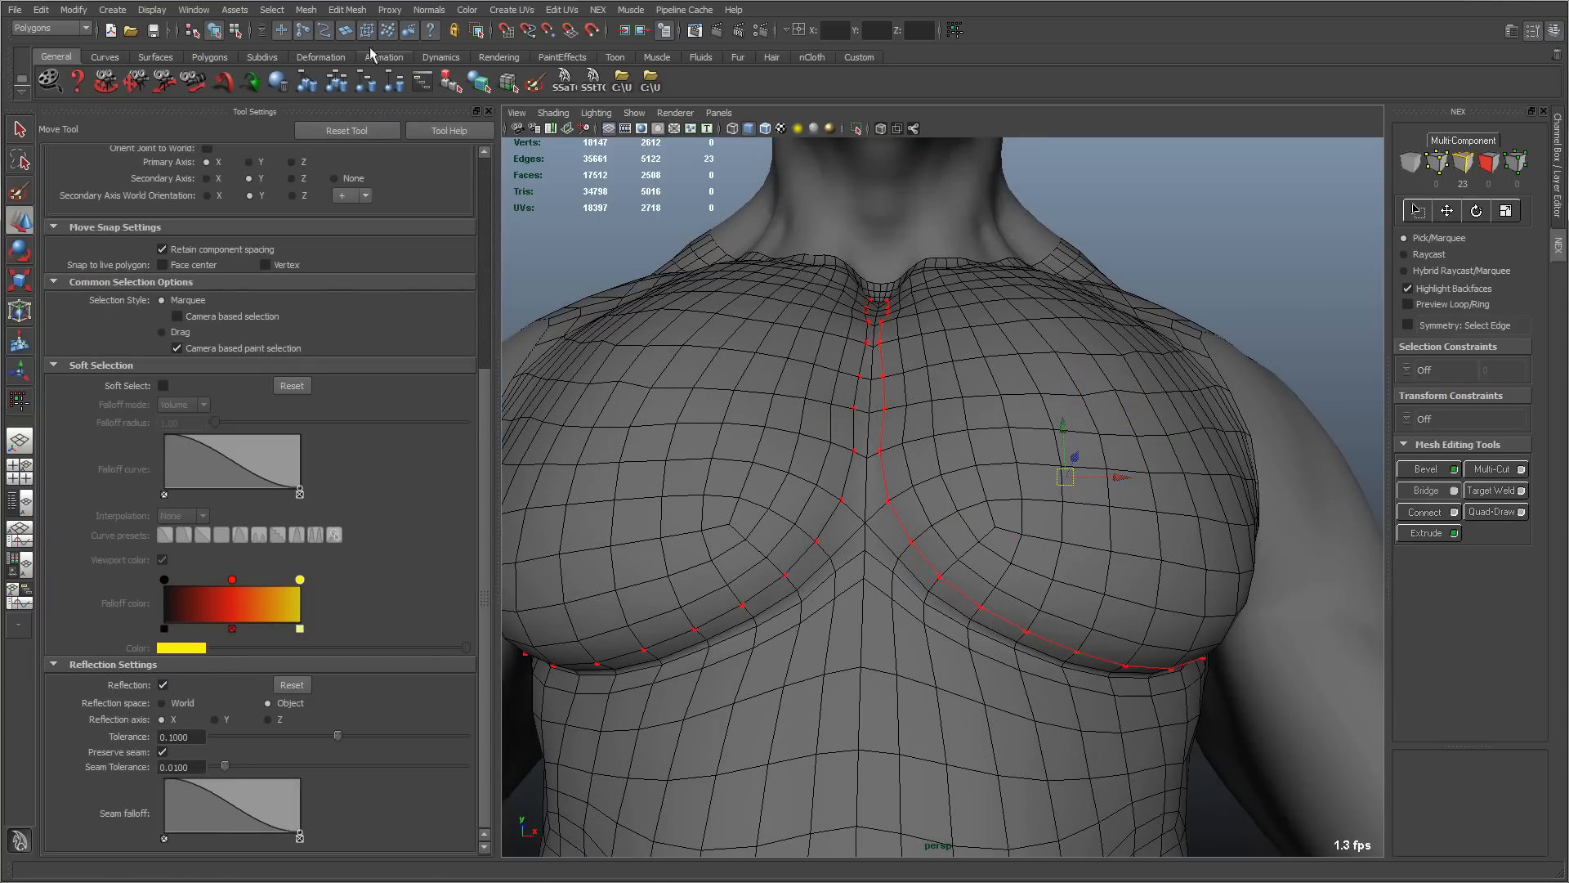
Step: Try sliding the reflected pectoral edge loop with the Slide Edge Tool, and return to the Move Tool
left_click(345, 10)
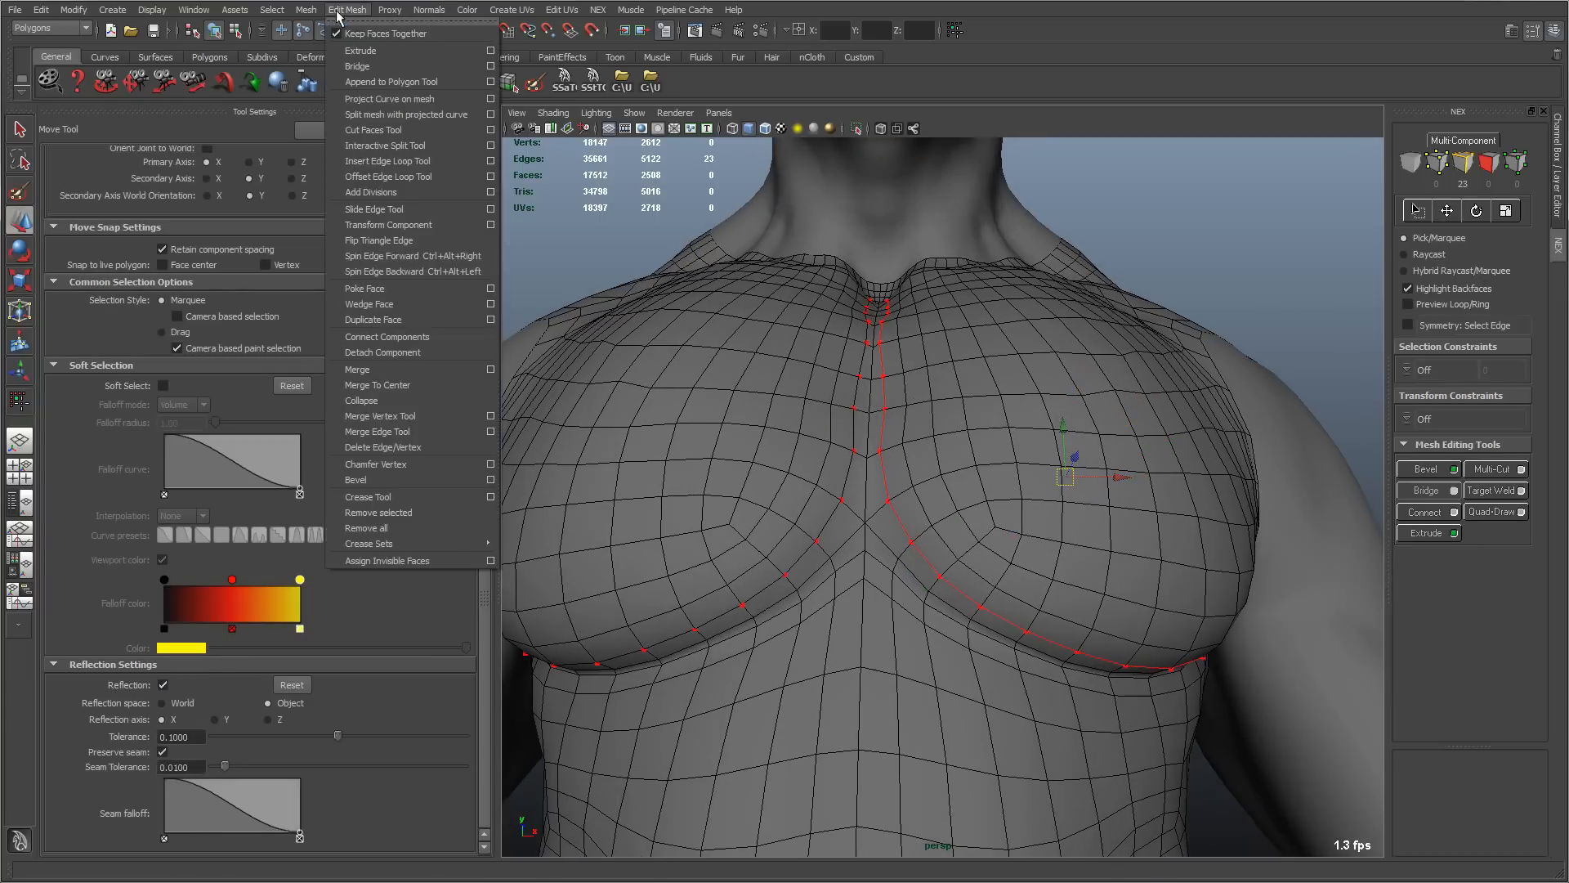
left_click(373, 210)
mouse_move(811, 463)
middle_mouse_down()
mouse_move(988, 455)
mouse_move(718, 536)
mouse_move(1023, 473)
mouse_move(800, 478)
middle_mouse_up()
key("w")
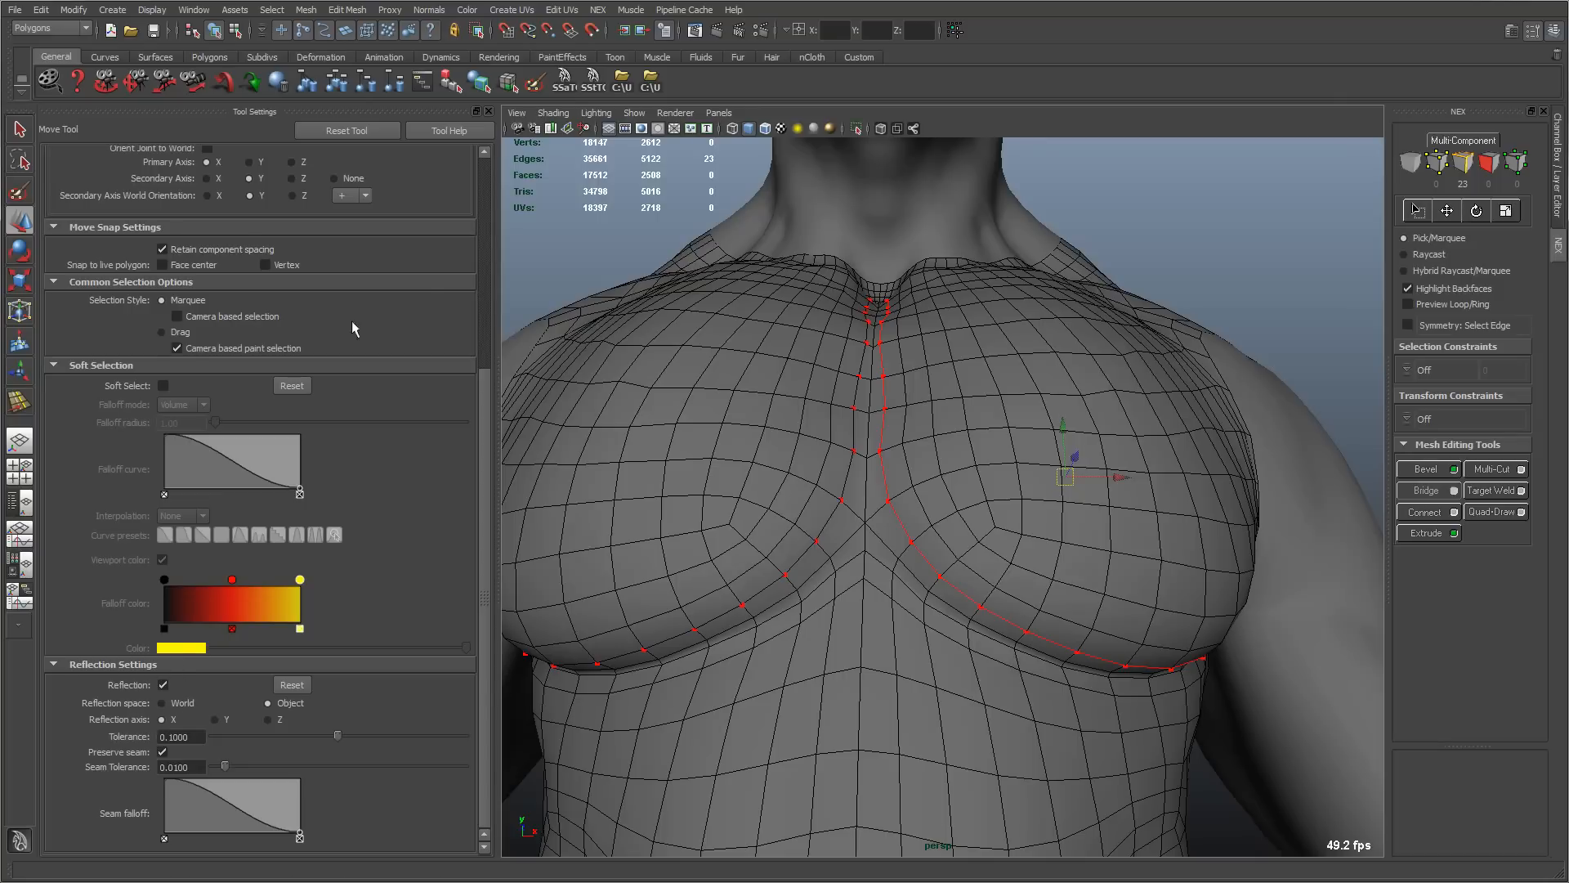
Step: Clear the reflected edge loop selection and turn off the Move Tool's reflection
left_click(346, 9)
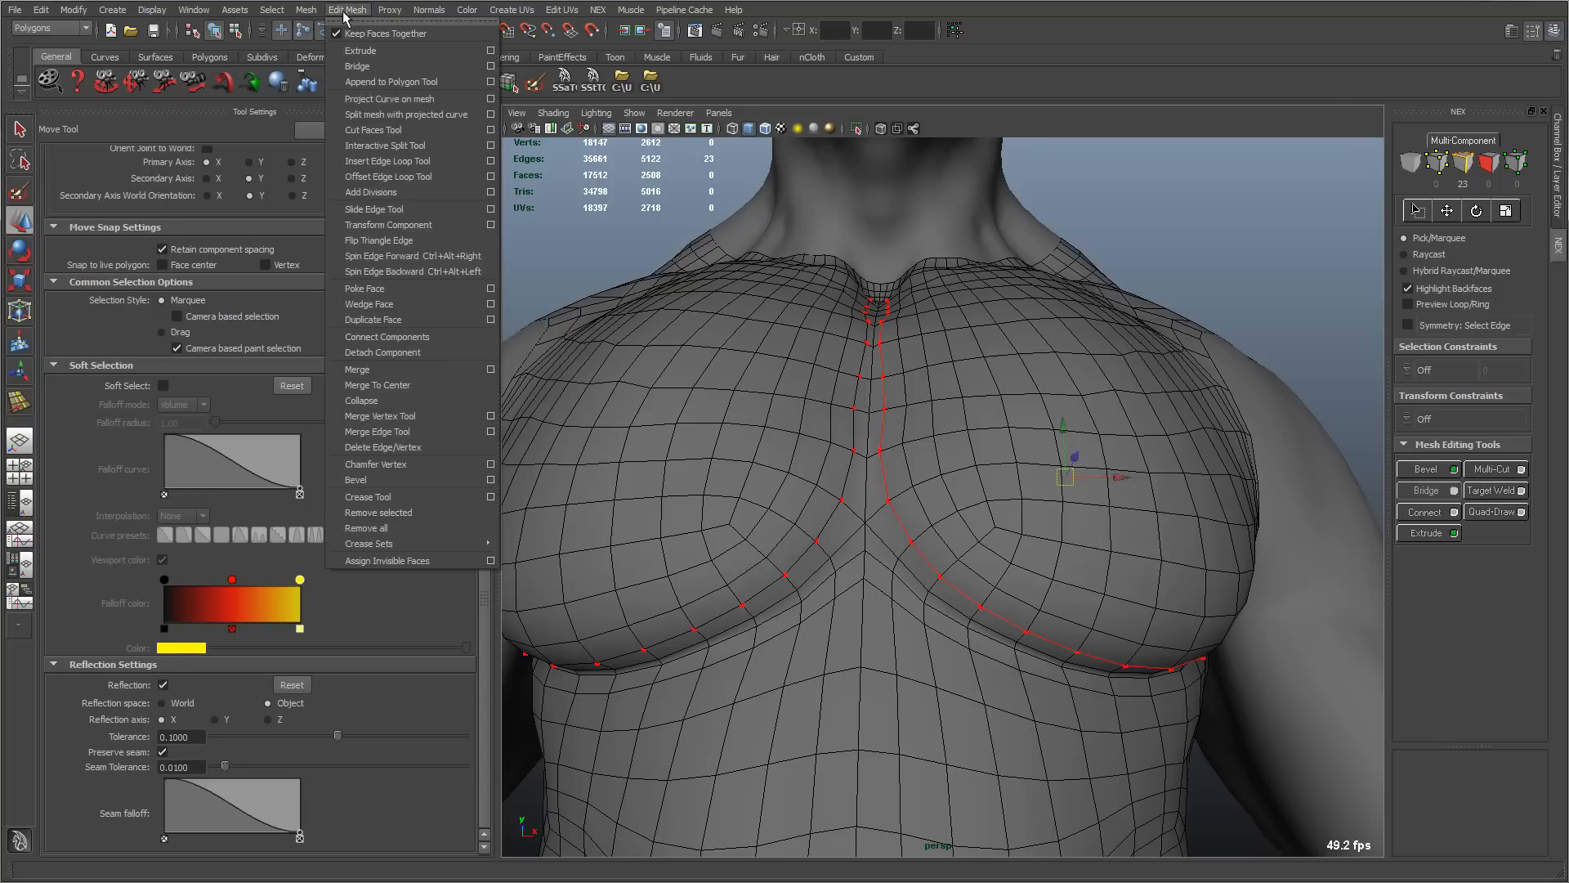
left_click(890, 192)
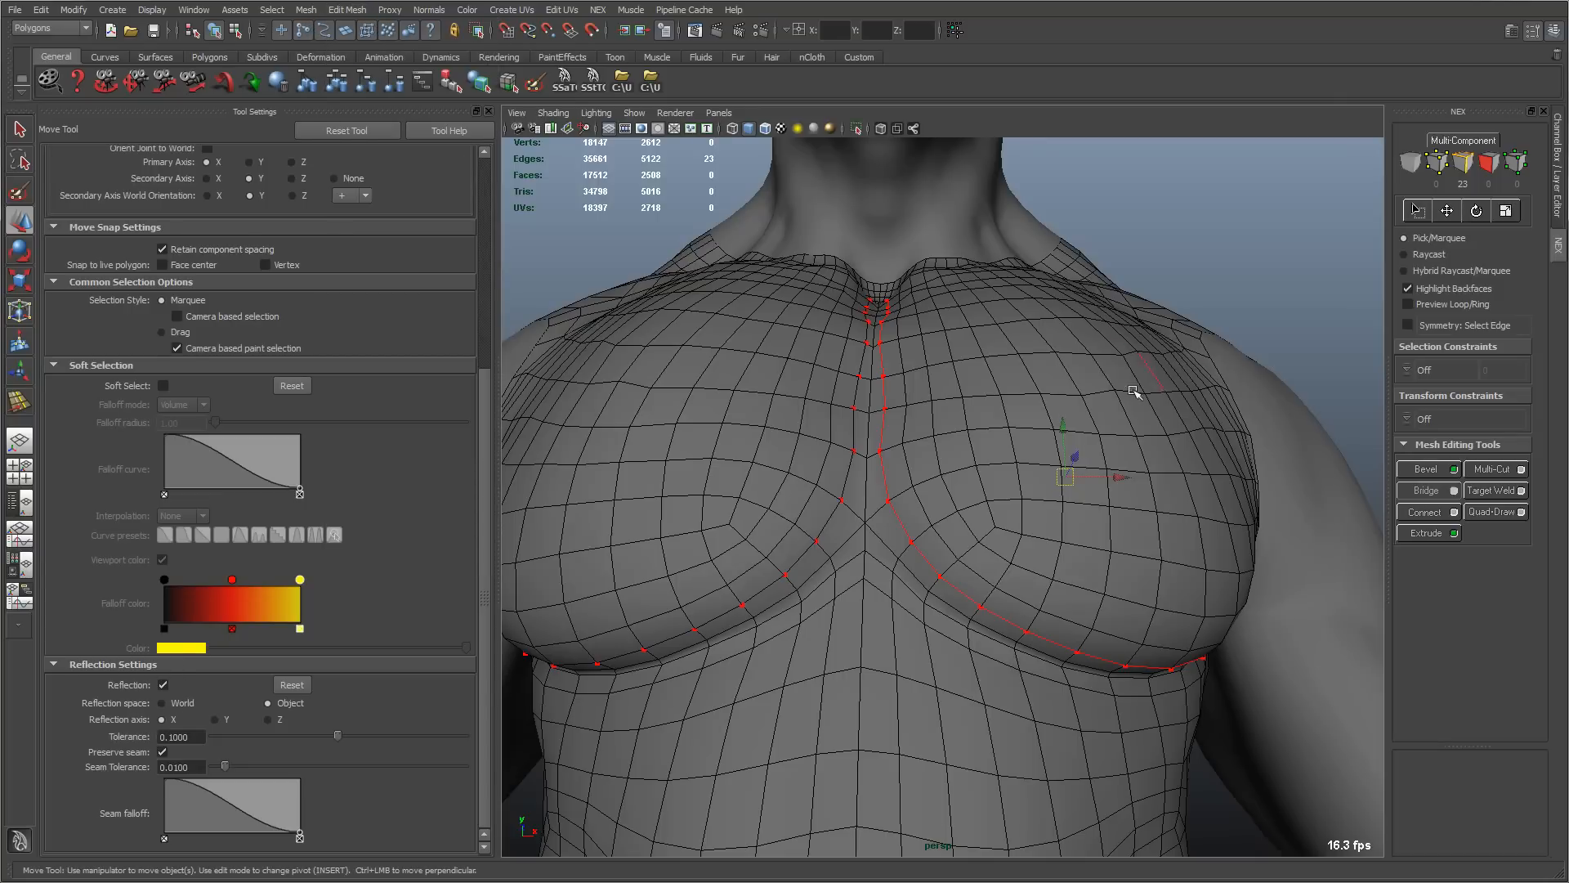
left_click(857, 480)
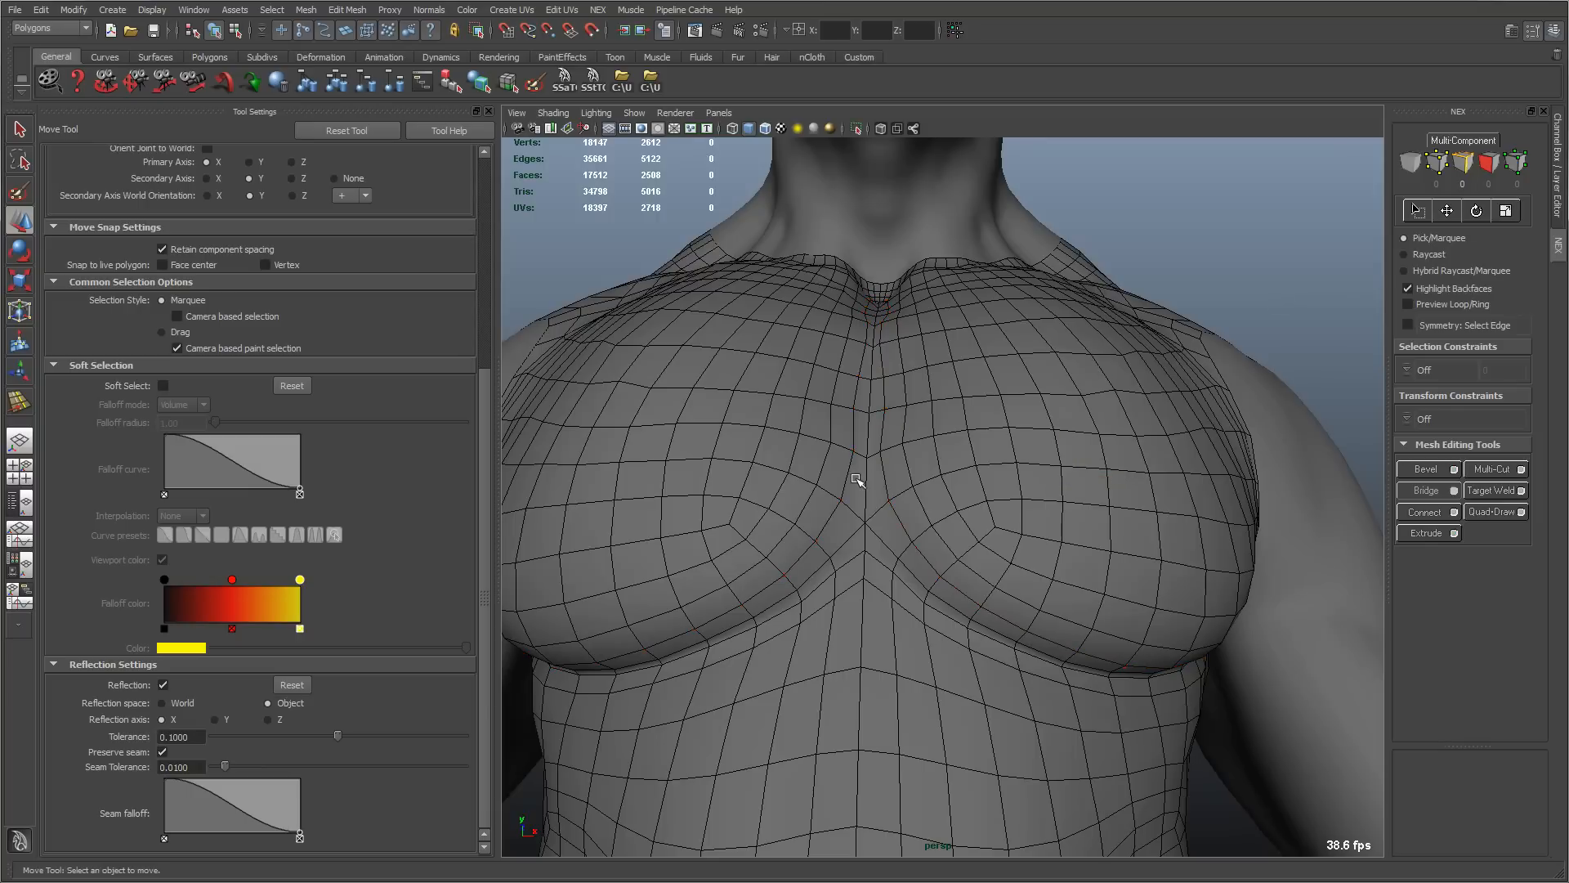
left_click(162, 685)
Step: Enable NEX symmetry on Troll_TorsoShape from a center edge of the chest, and select the pectoral contour edge loop on both sides
left_click(868, 489)
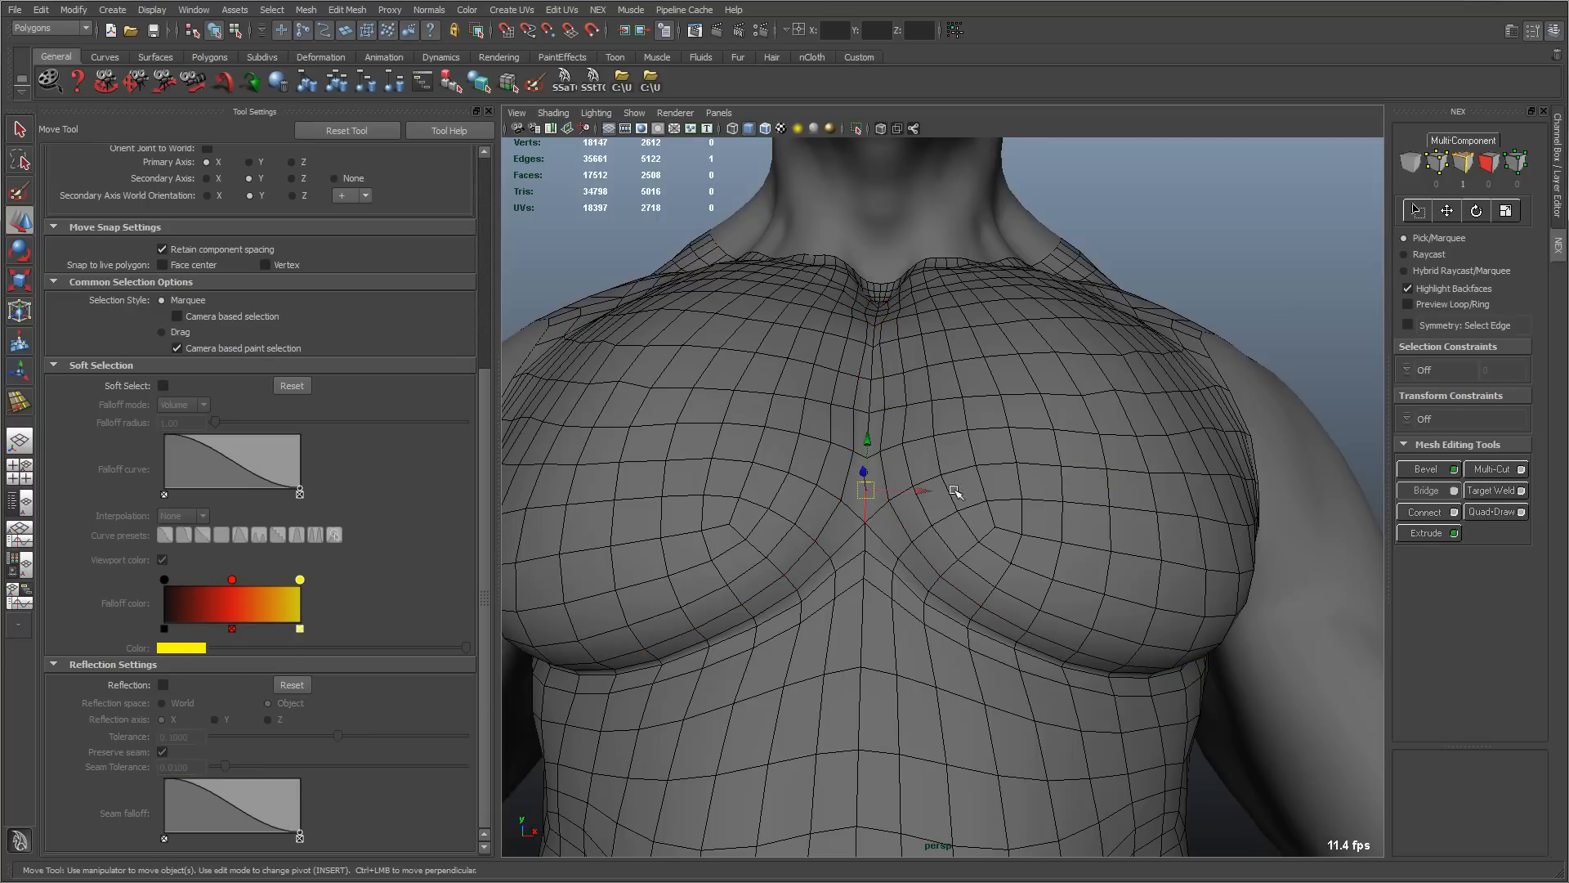
left_click(1408, 325)
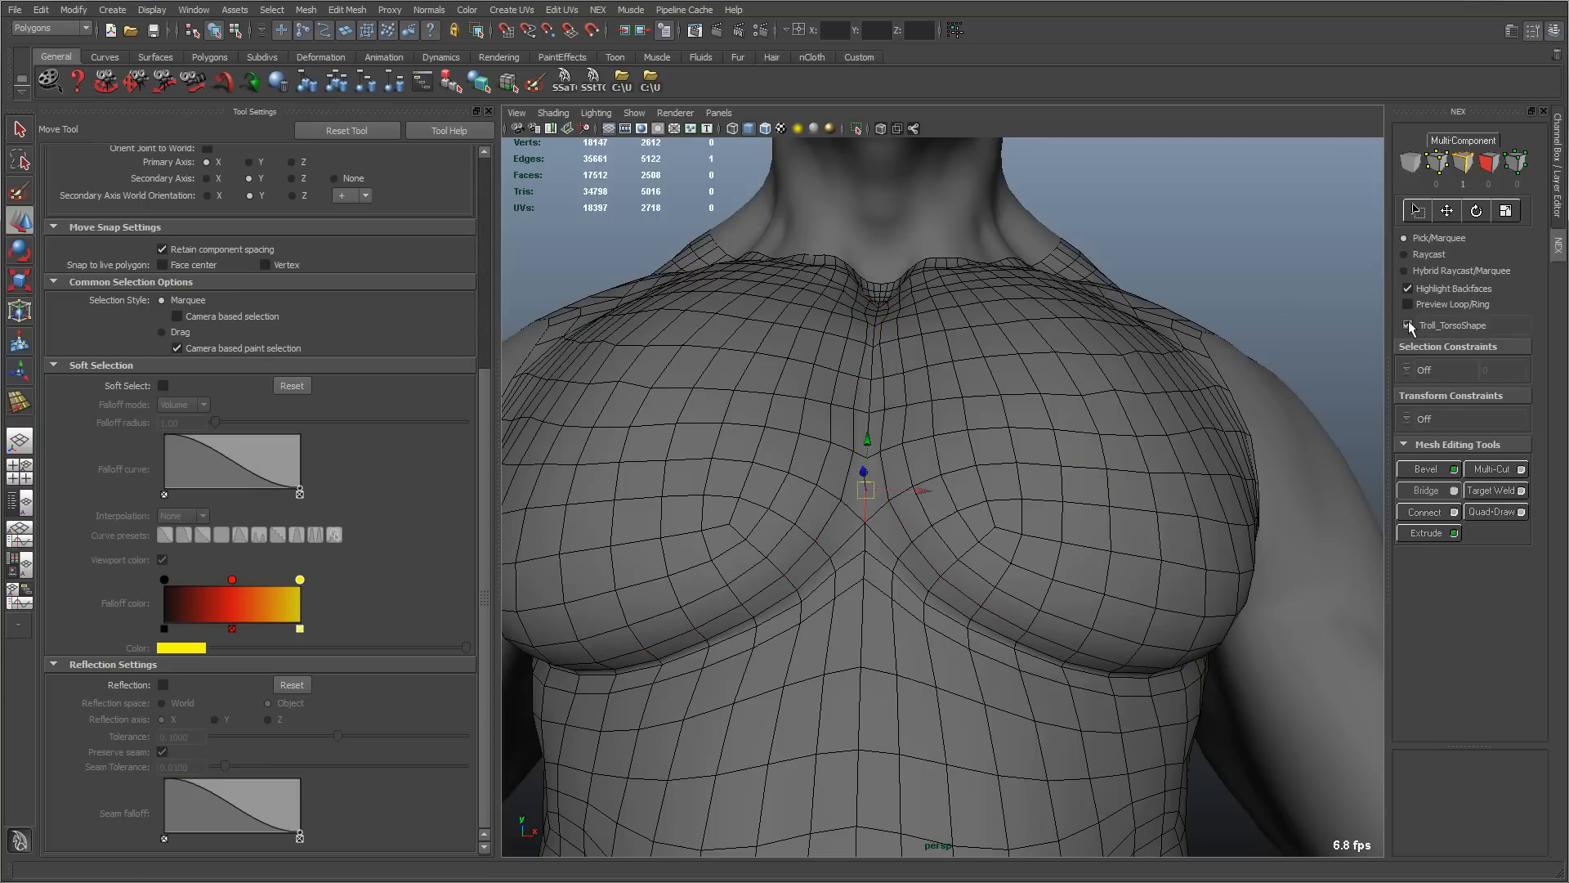
double_click(899, 529)
scroll(1138, 521, "up", 5)
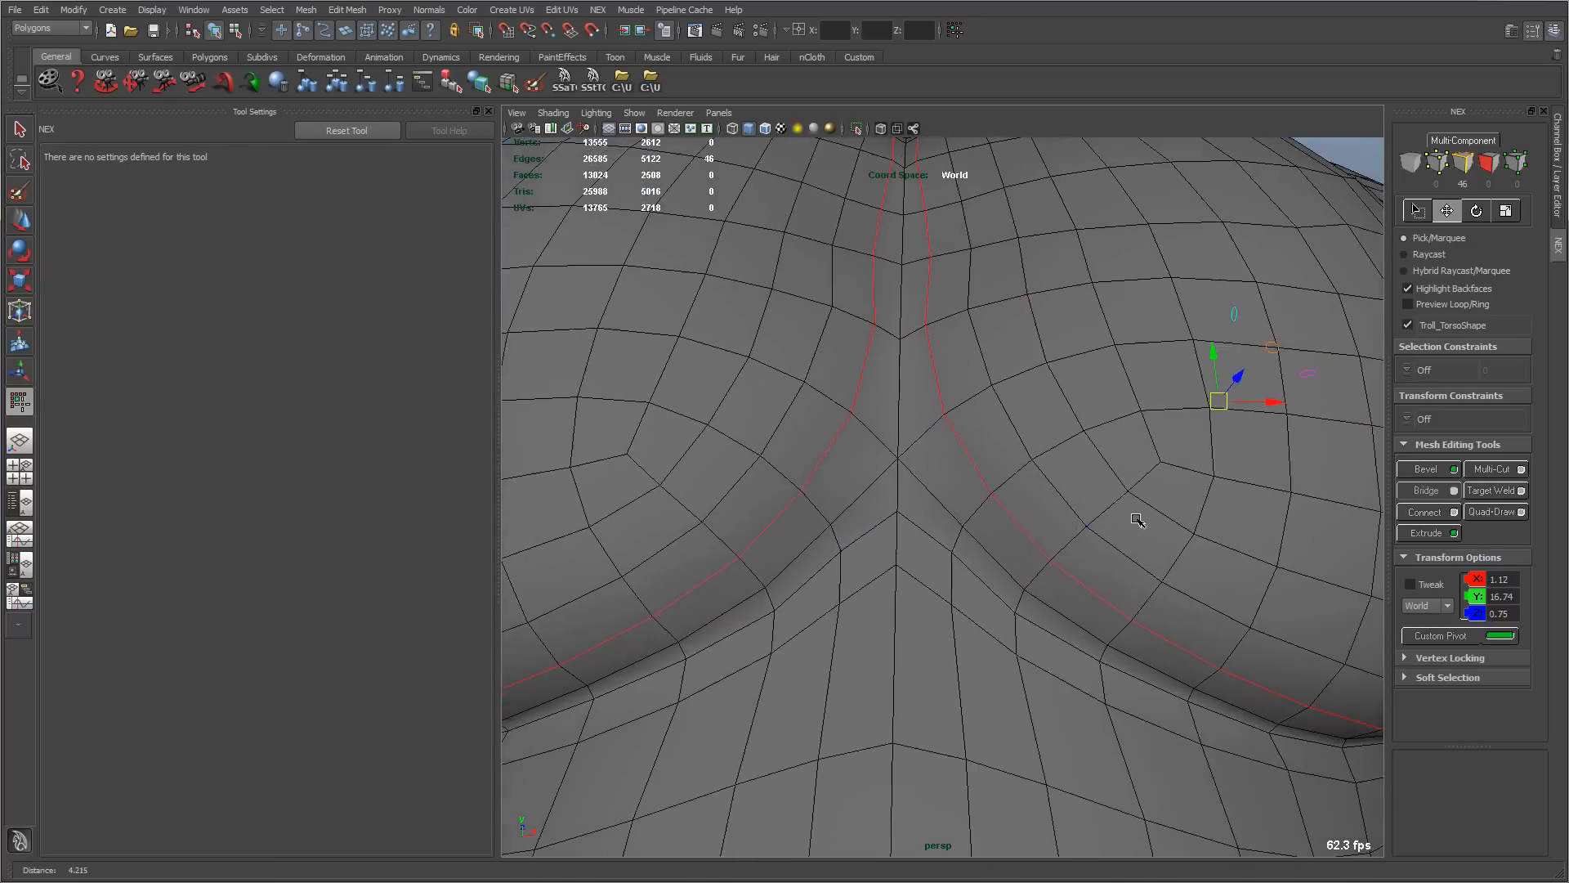
scroll(1138, 520, "down", 5)
middle_click_drag(1107, 490, 1072, 501, "alt")
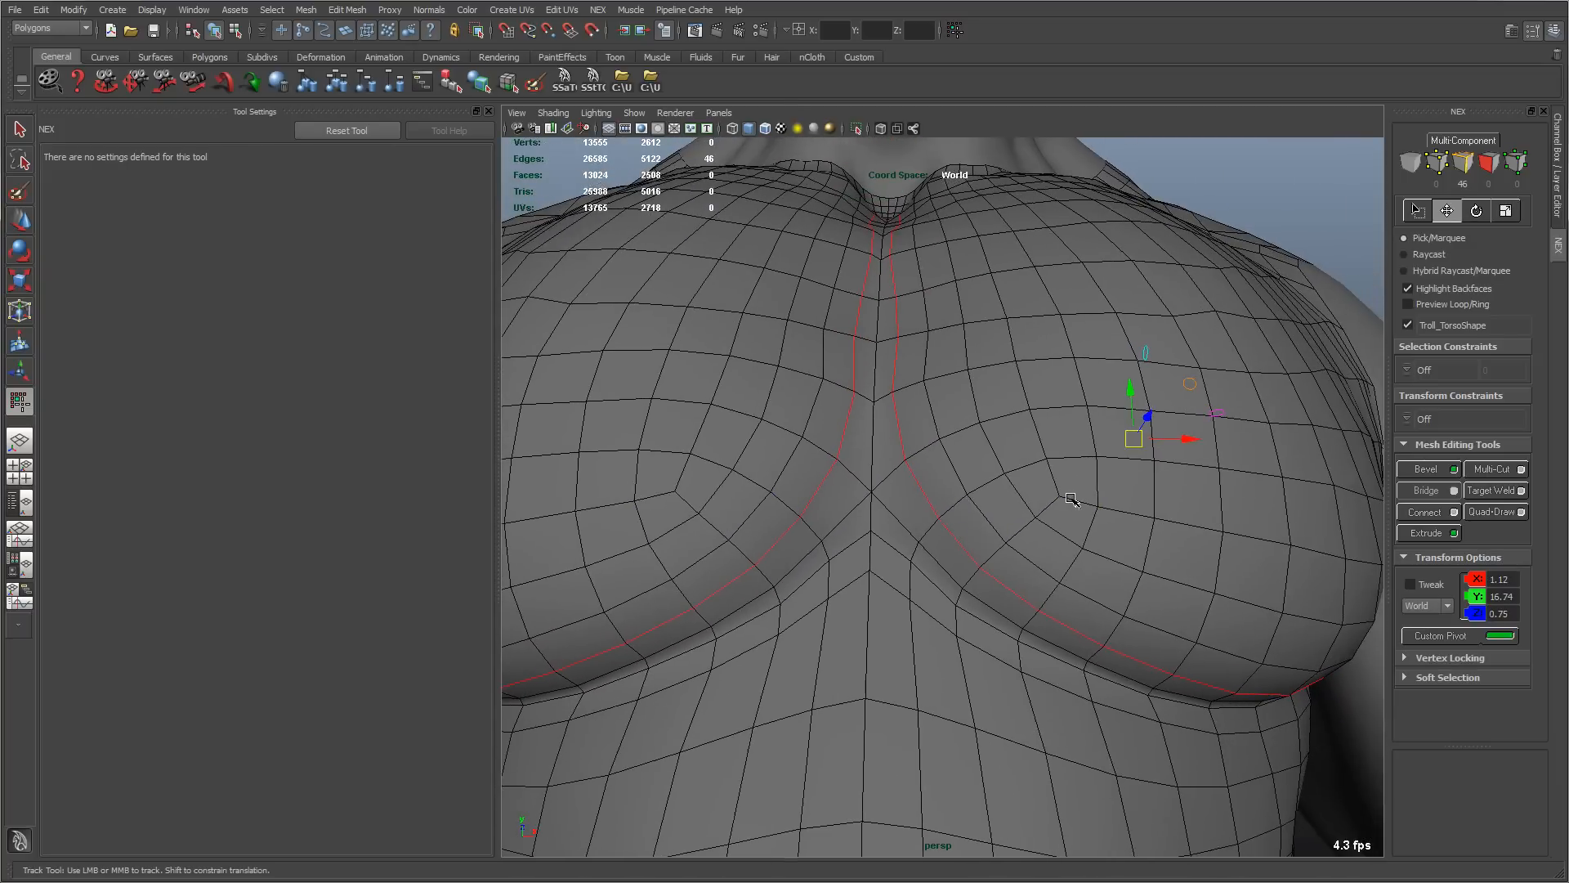
Step: Slide the mirrored pectoral edge loops, and repeat the slide with the transform constraint set to Edge Slide
middle_click_drag(946, 476, 953, 514, "ctrl+shift")
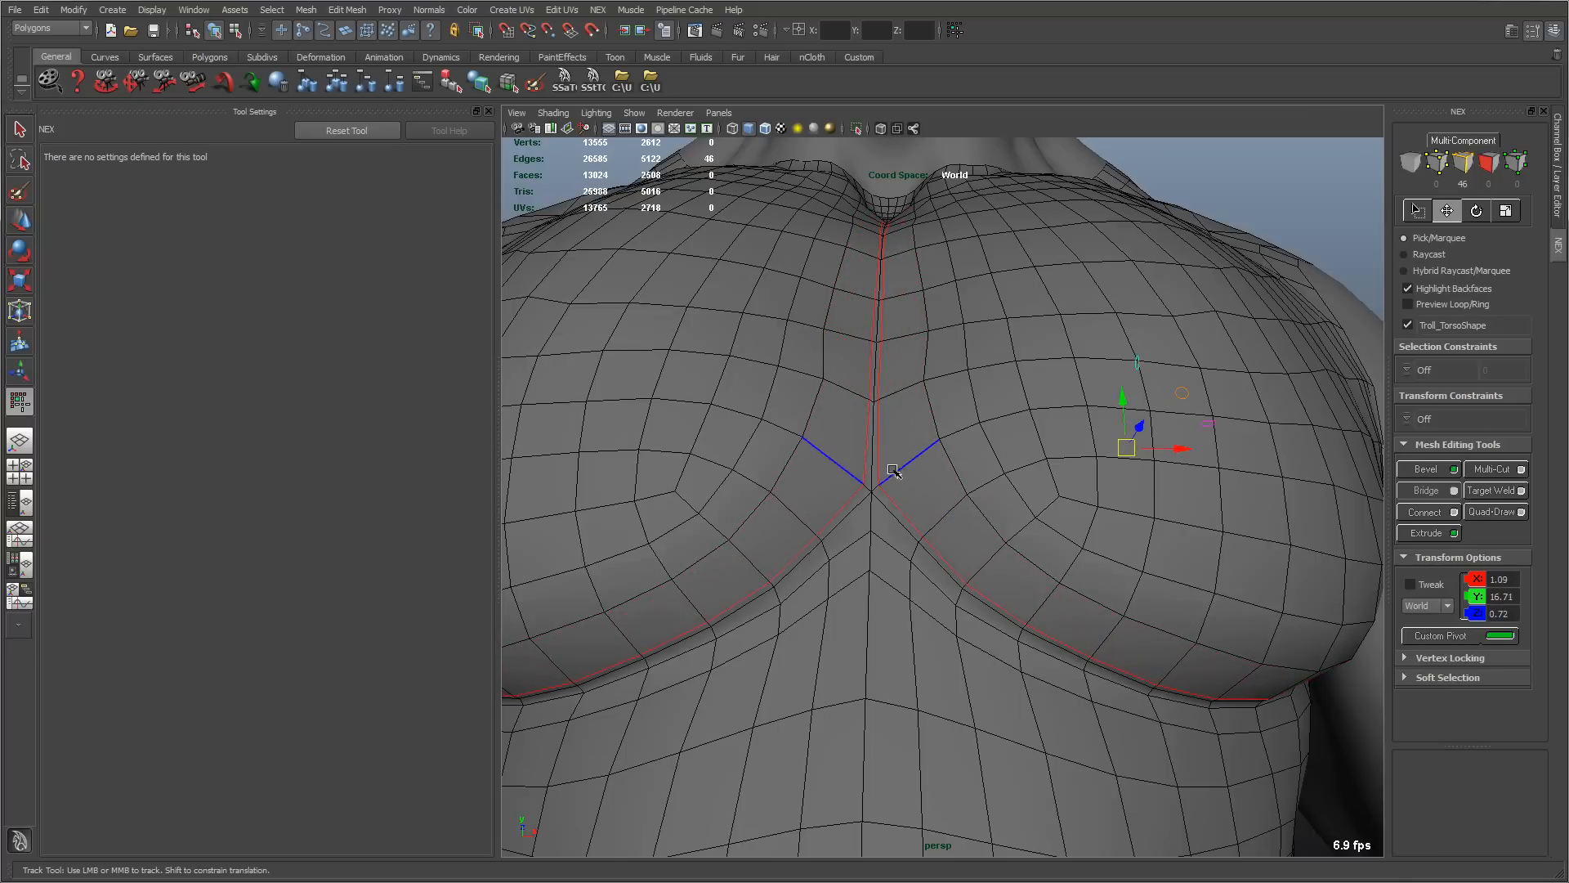
scroll(974, 497, "down", 1)
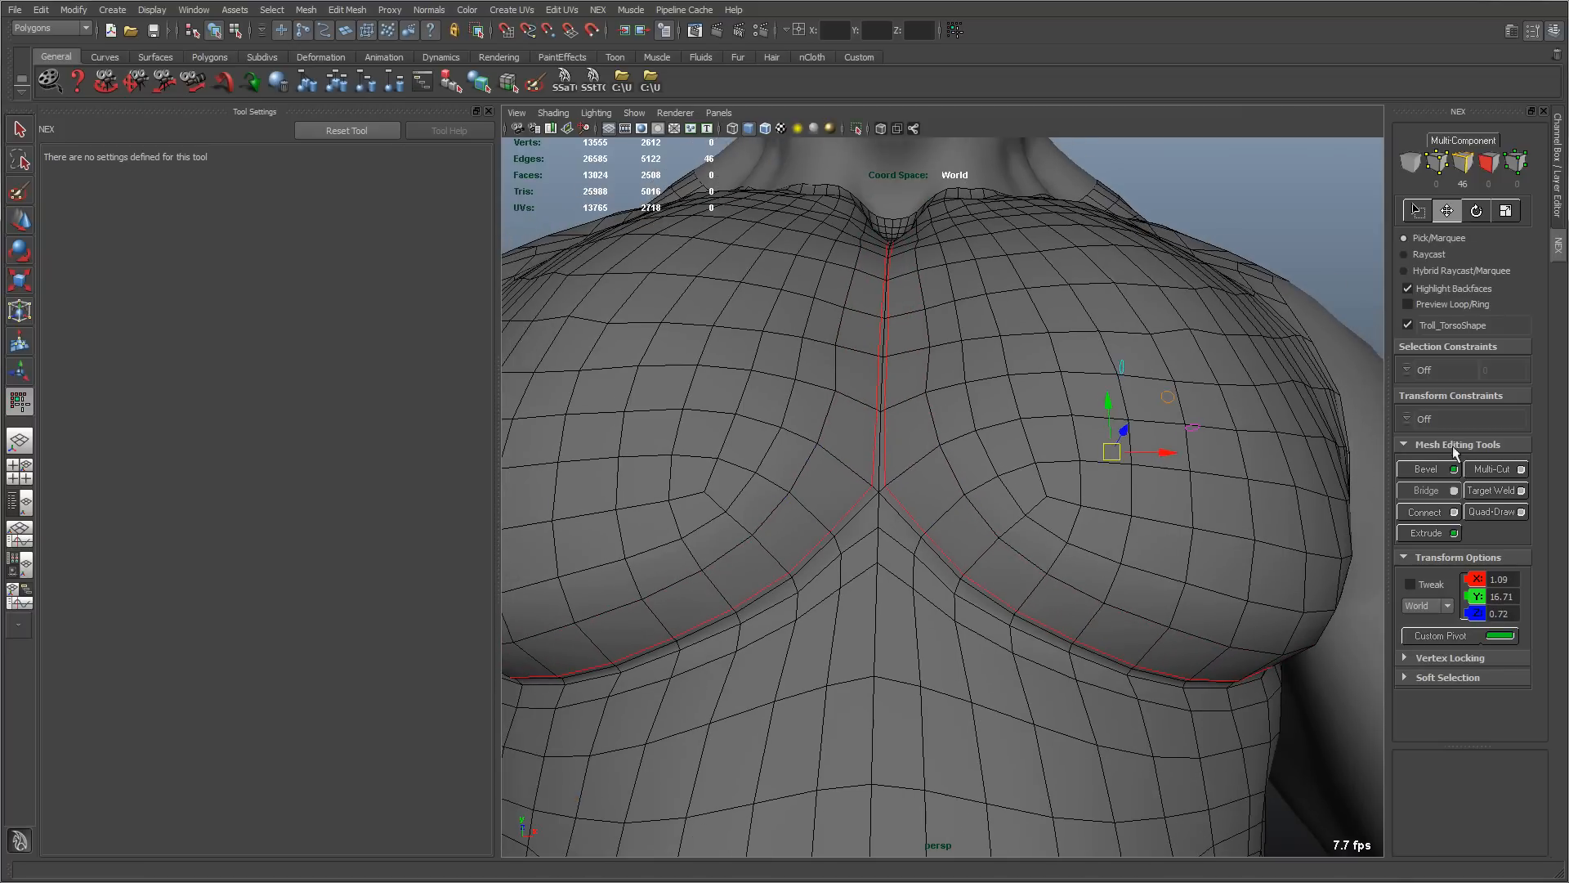
left_click(1409, 417)
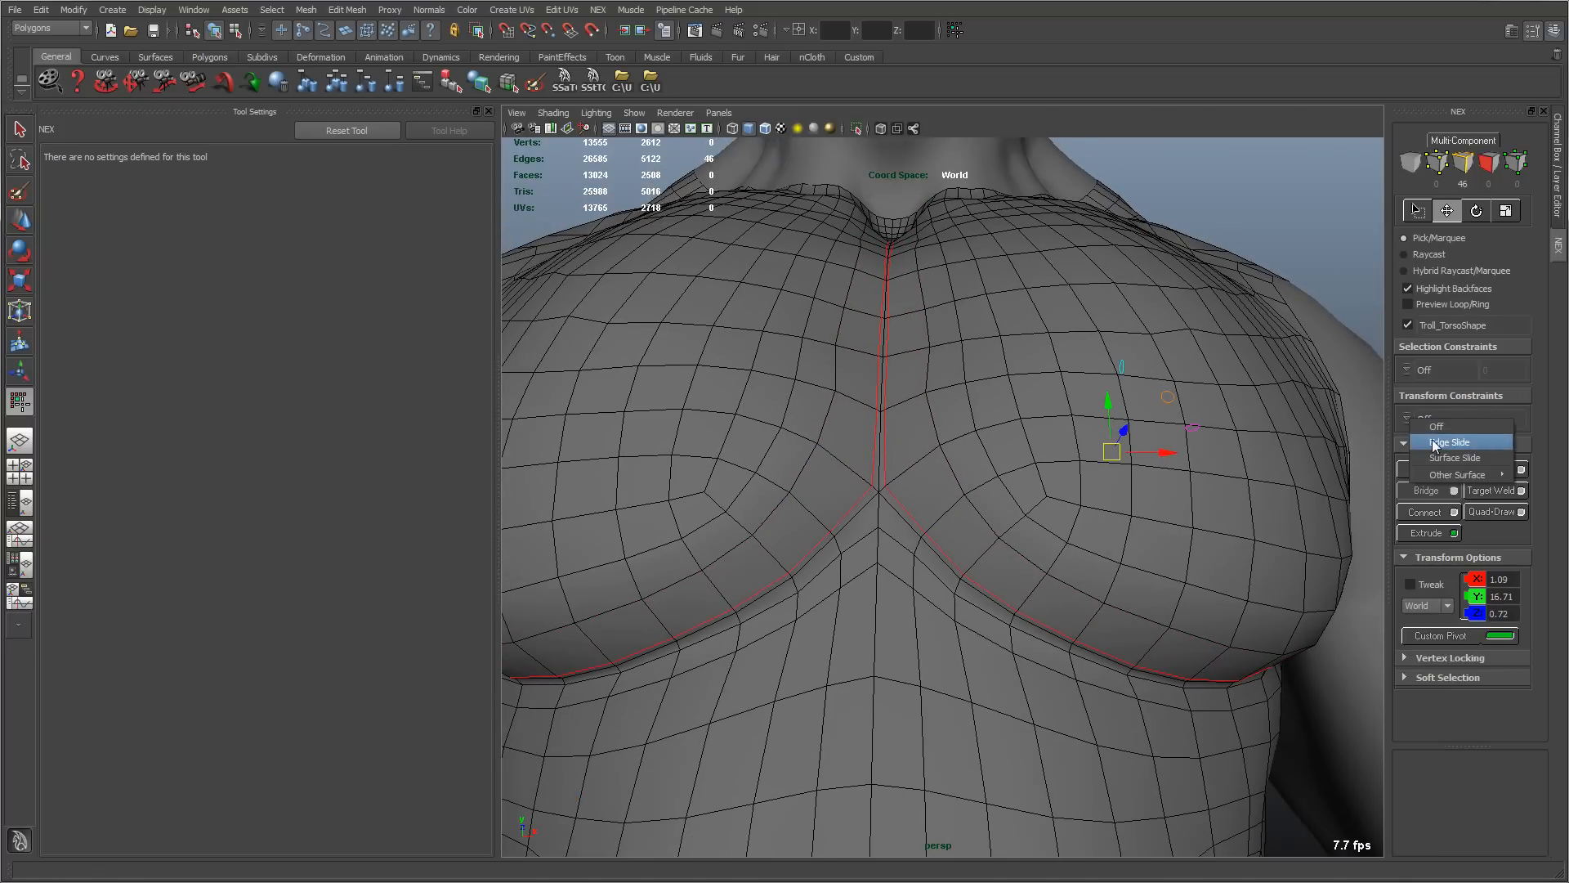
left_click(1433, 446)
left_click_drag(1113, 452, 1129, 452)
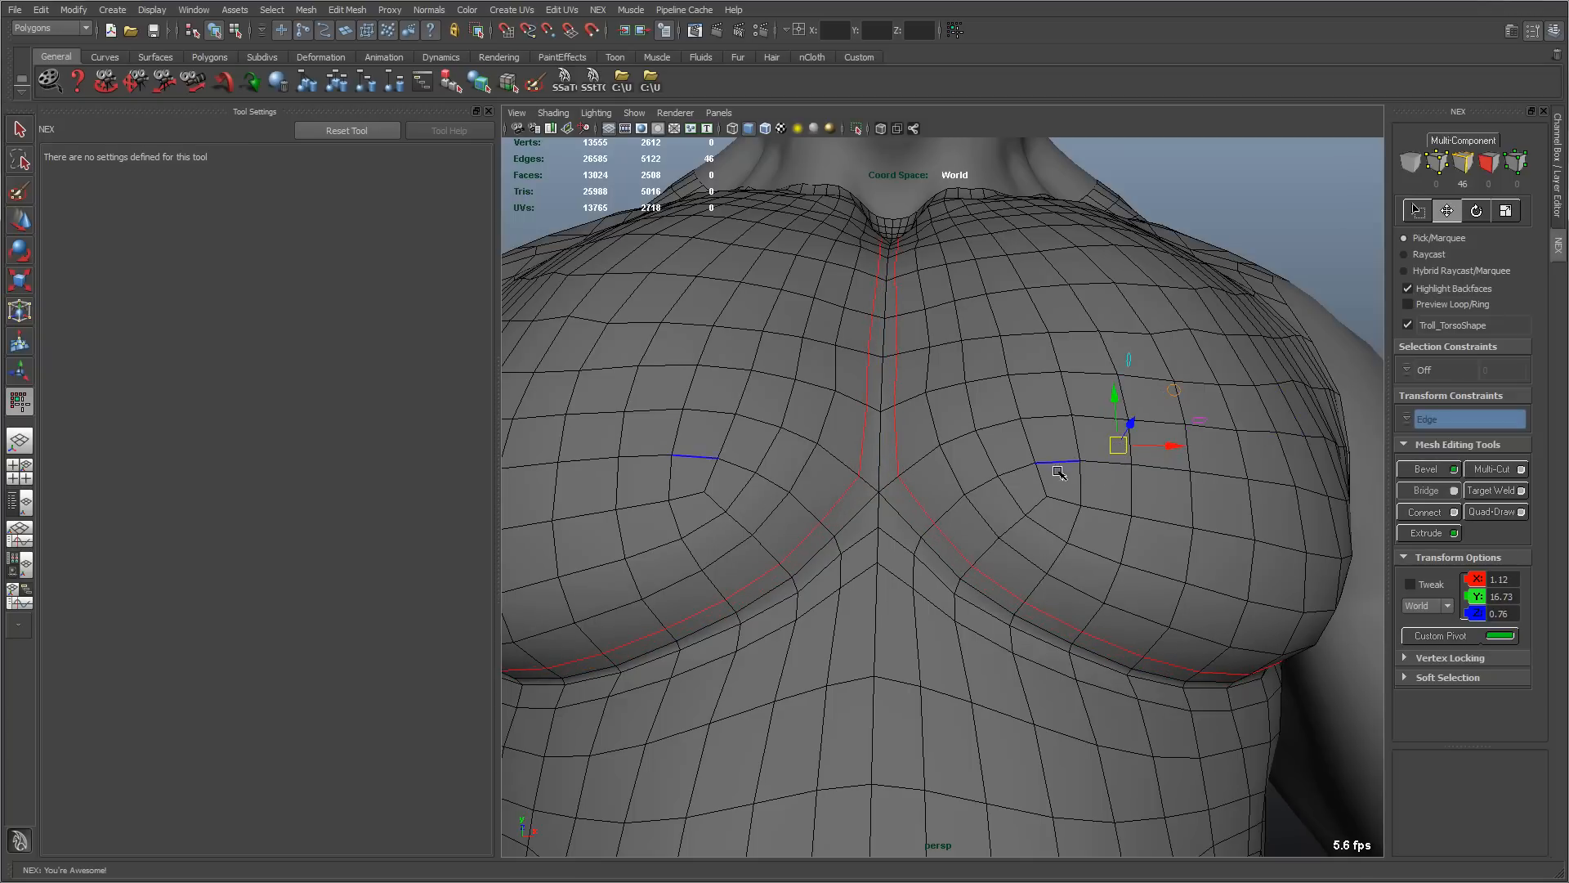
mouse_move(1056, 473)
right_mouse_down("alt")
mouse_move(971, 476)
mouse_move(1037, 480)
right_mouse_up("alt")
left_click_drag(1038, 479, 1062, 466, "alt")
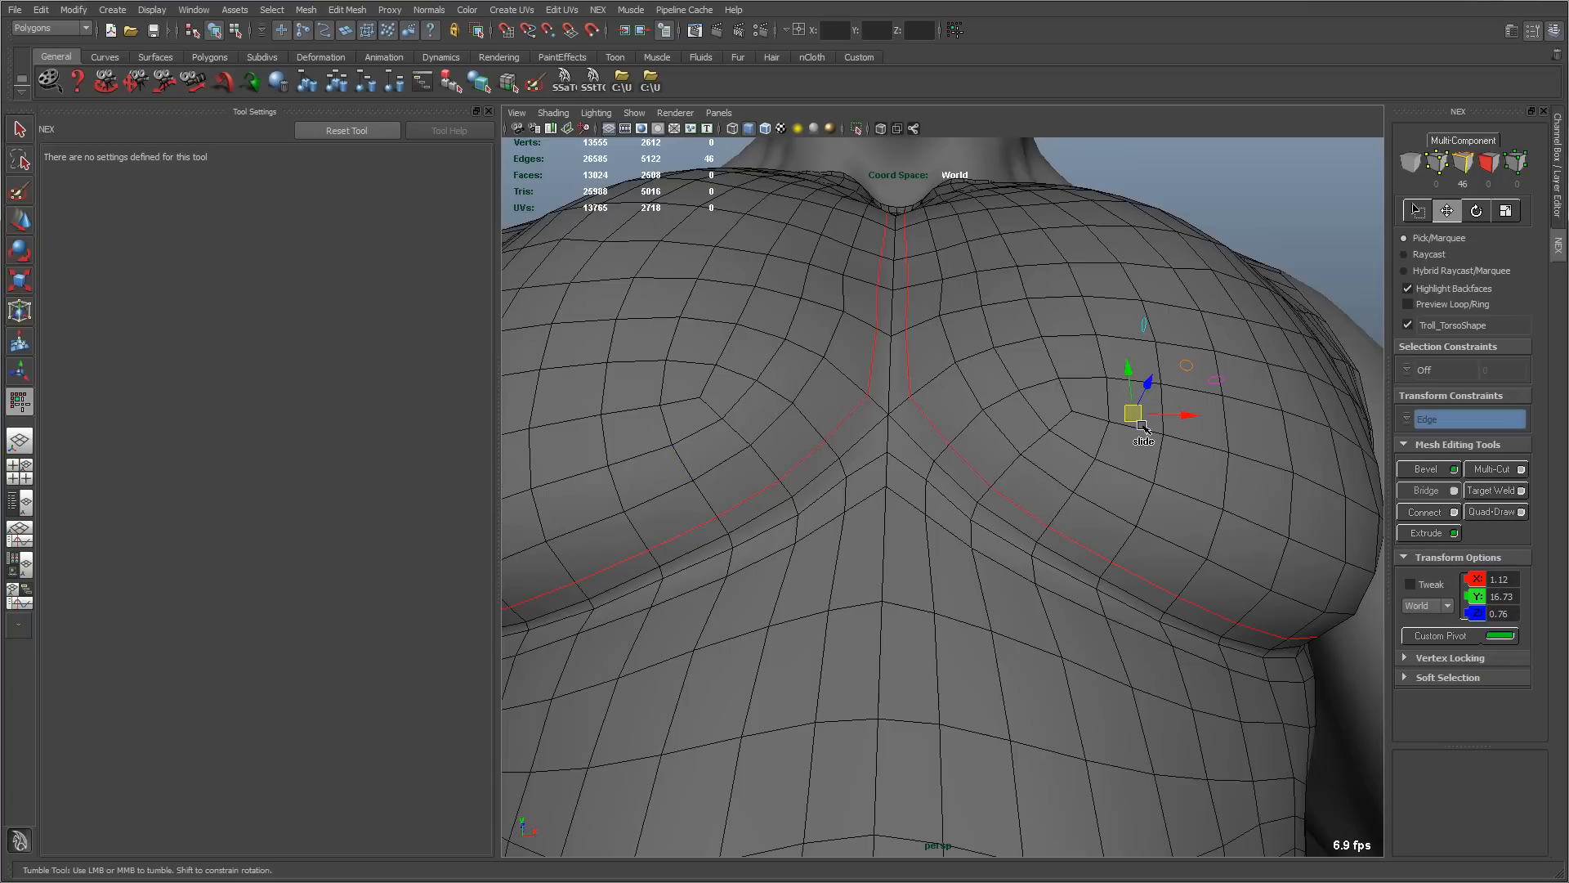
left_click_drag(1137, 425, 1141, 425)
right_click_drag(1142, 424, 964, 466, "alt")
left_click_drag(940, 450, 826, 360, "alt")
Step: Try sliding the symmetrically selected pectoral edge loops with Maya's Slide Edge Tool
left_click(347, 9)
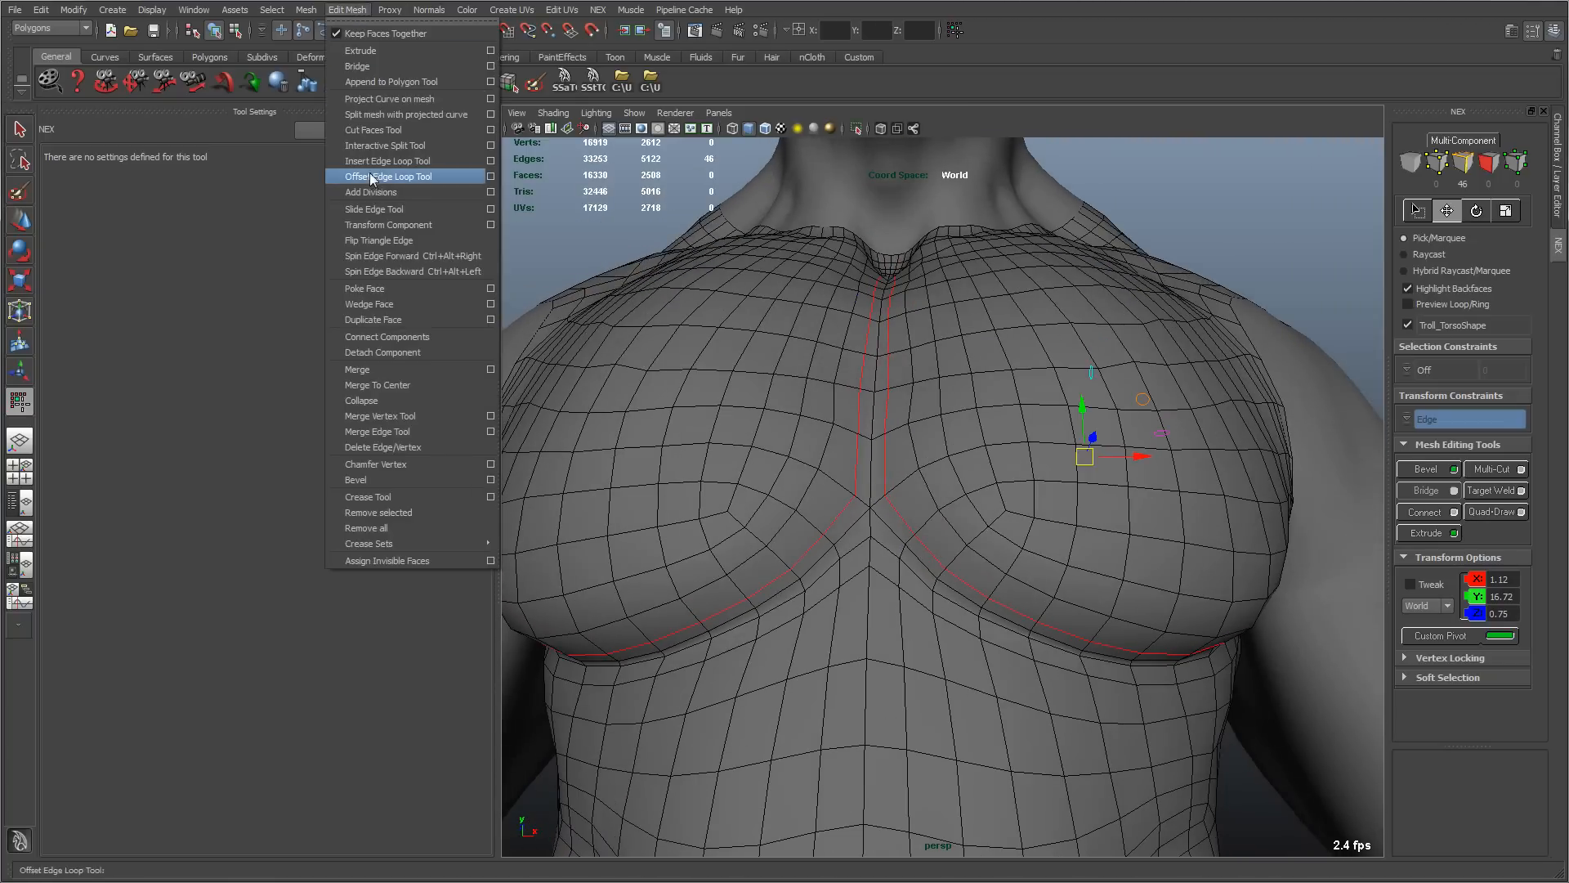
left_click(375, 206)
right_click_drag(800, 381, 1002, 390, "alt")
mouse_move(1036, 445)
middle_mouse_down()
mouse_move(1167, 434)
mouse_move(1067, 439)
middle_mouse_up()
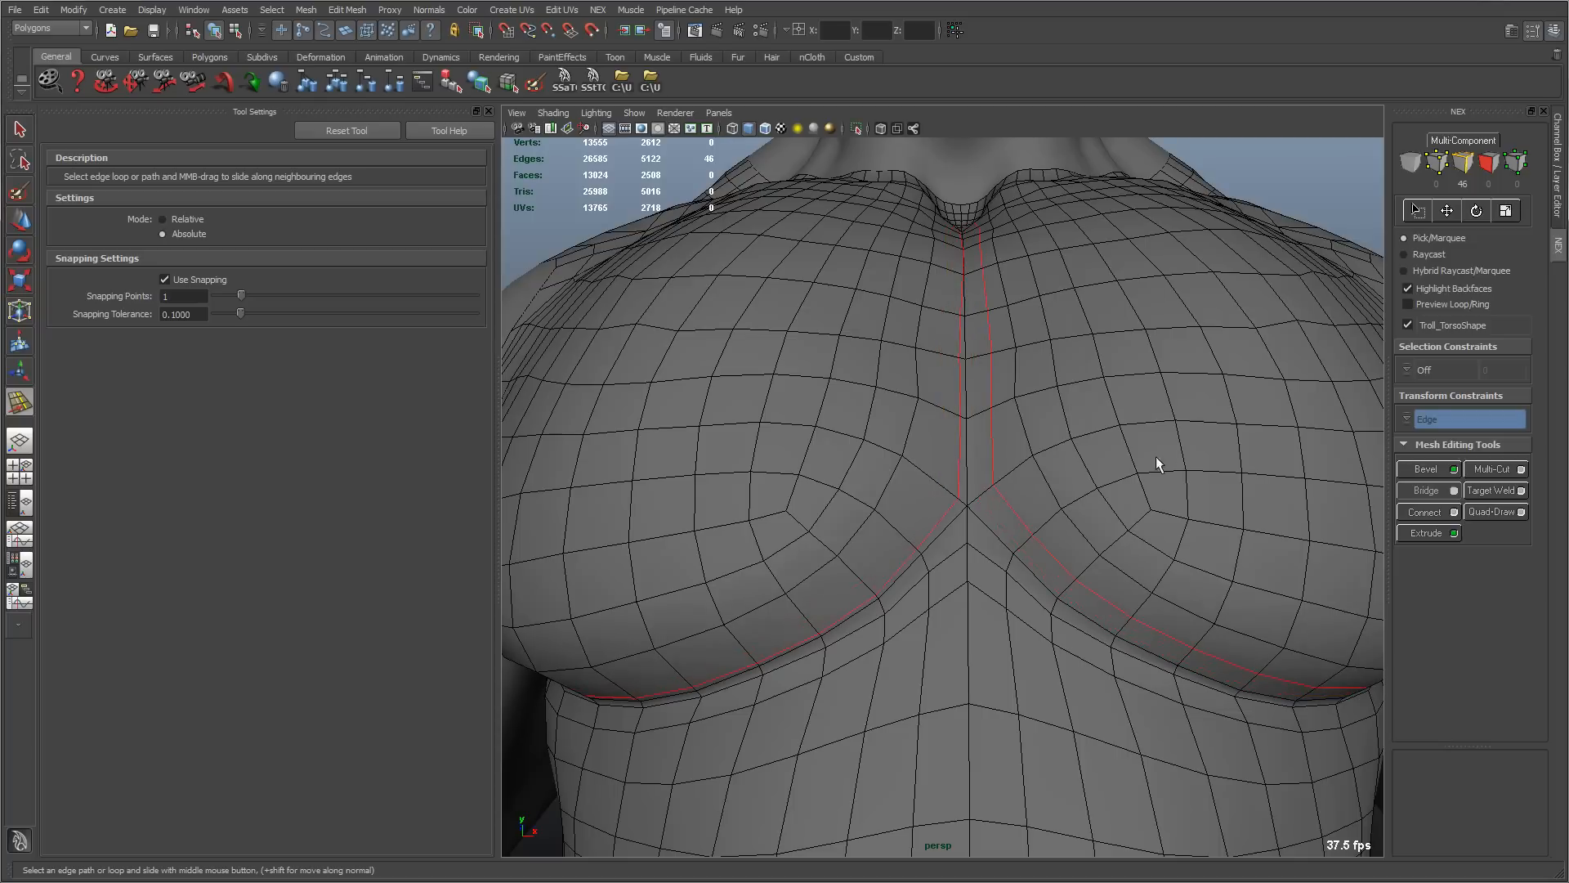
middle_click_drag(1091, 478, 1208, 467)
right_click_drag(1092, 474, 949, 481, "alt")
Step: Turn off the NEX transform constraint
left_click(1408, 288)
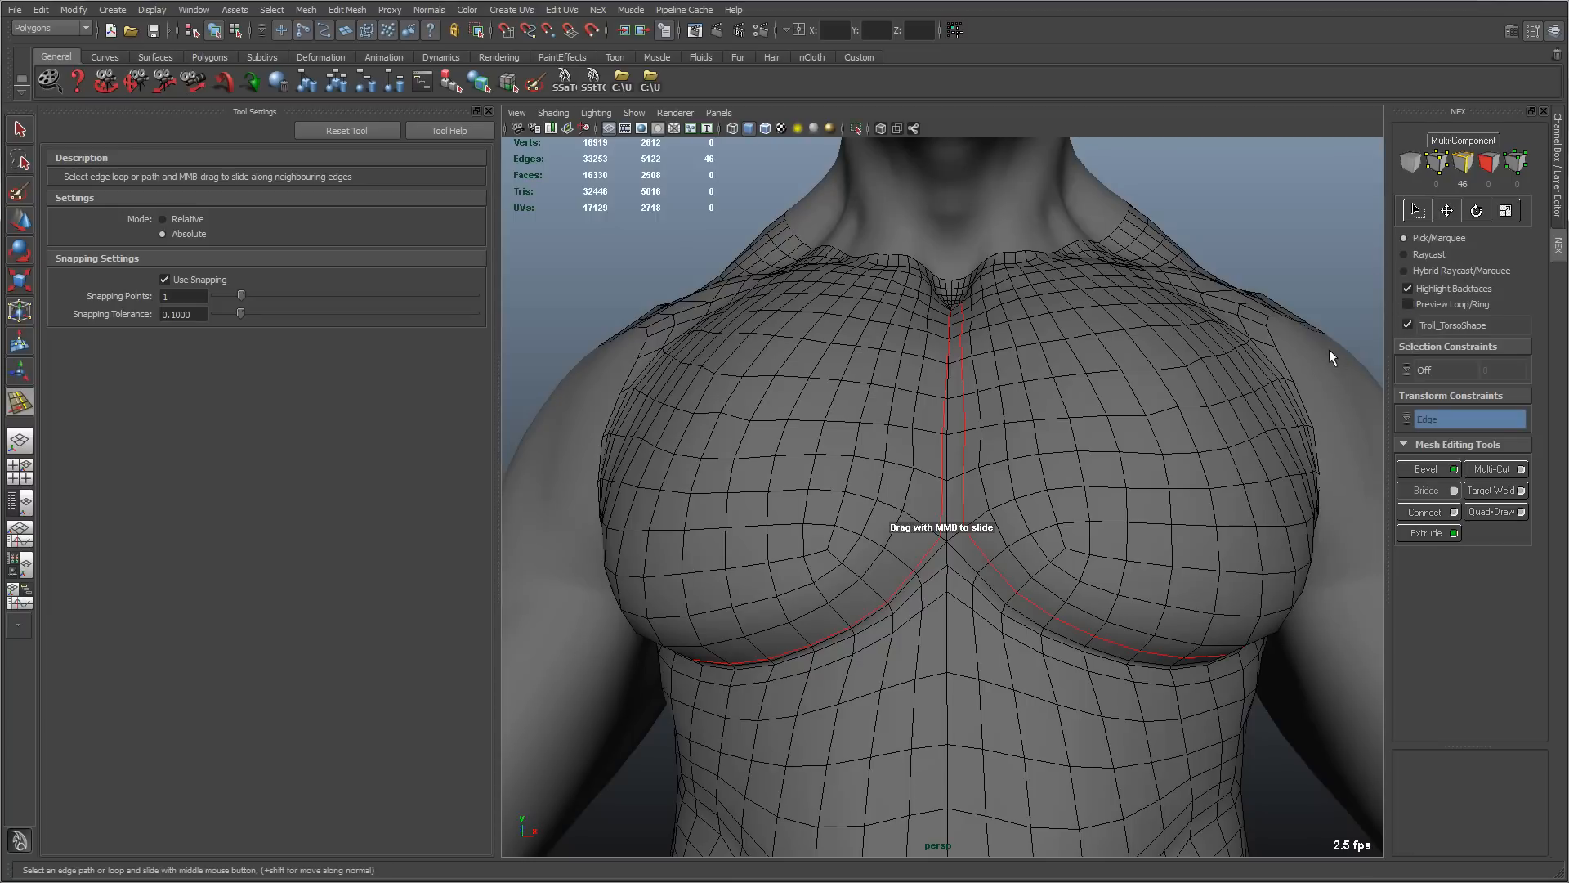
left_click(1408, 417)
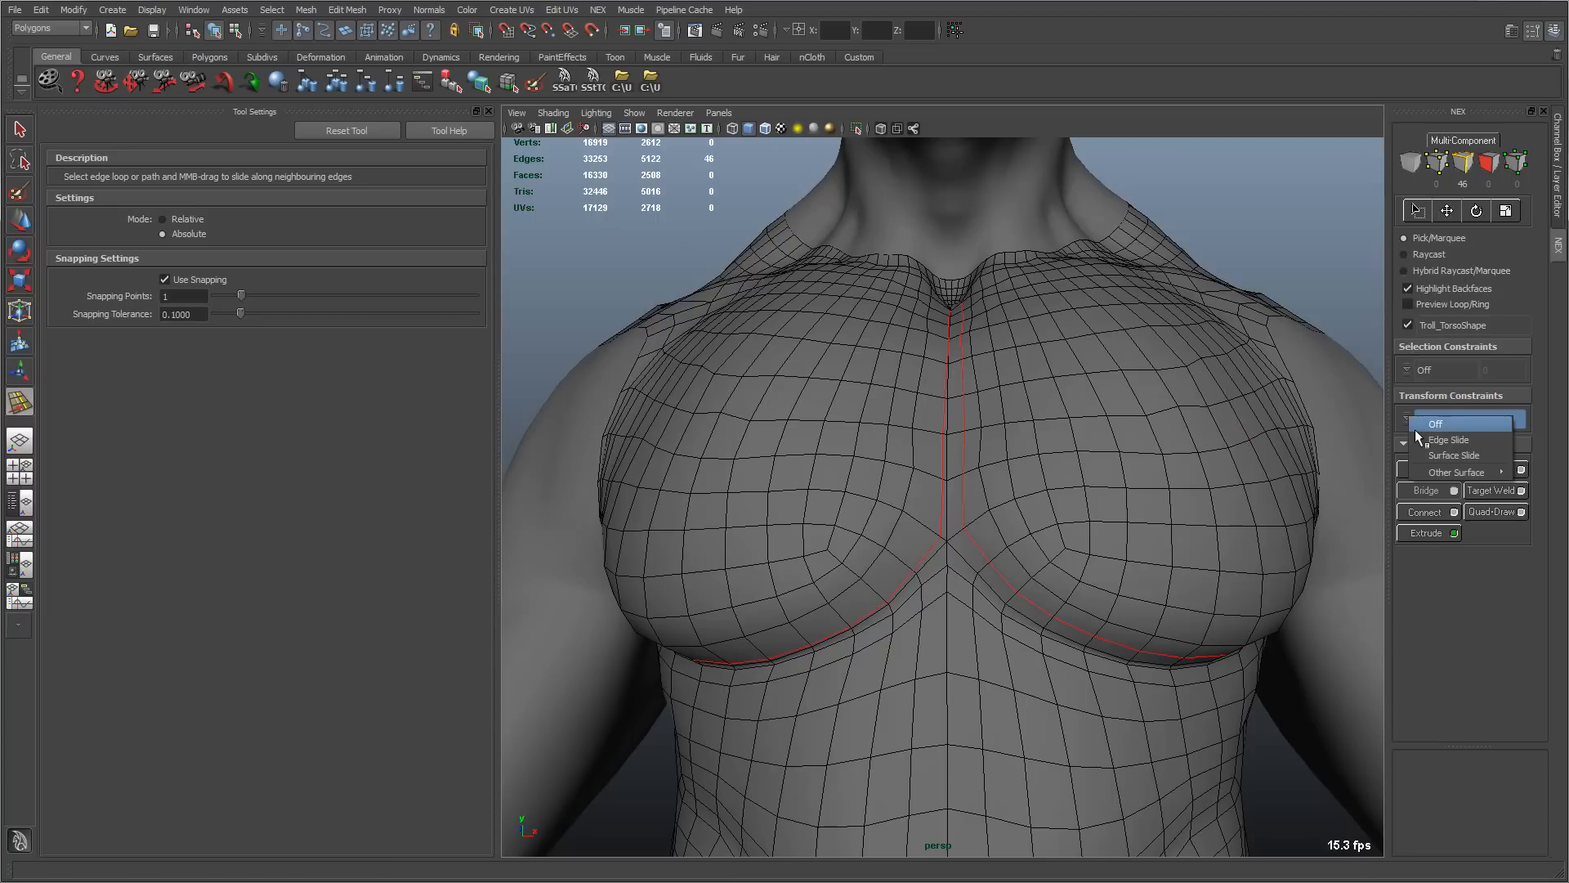
left_click(1417, 434)
left_click(1407, 416)
left_click(1414, 423)
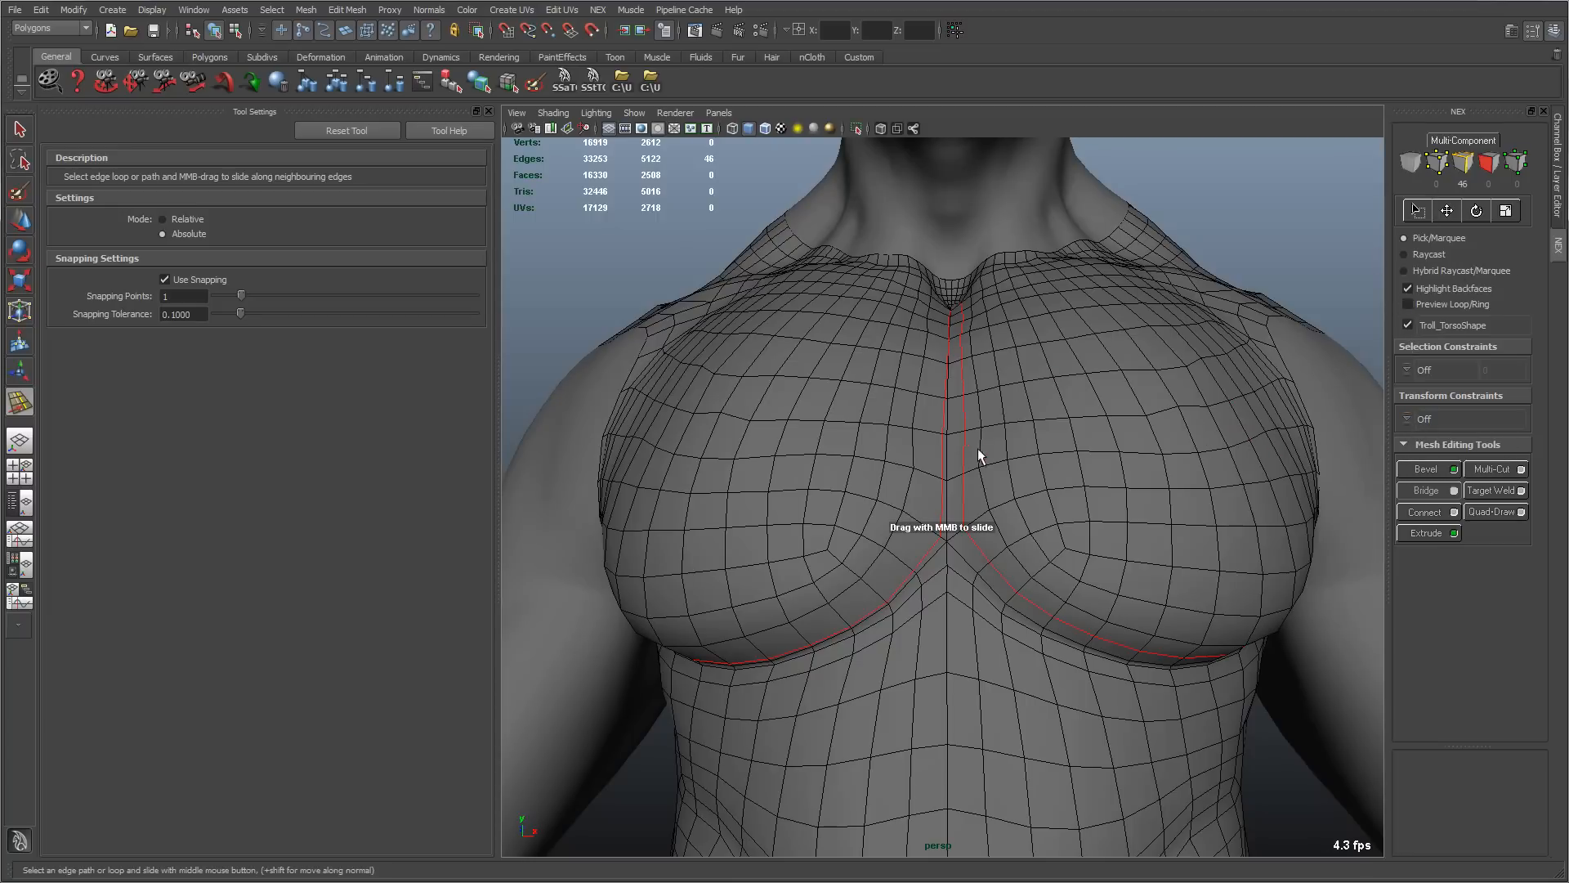
scroll(978, 448, "down", 3)
scroll(953, 425, "up", 2)
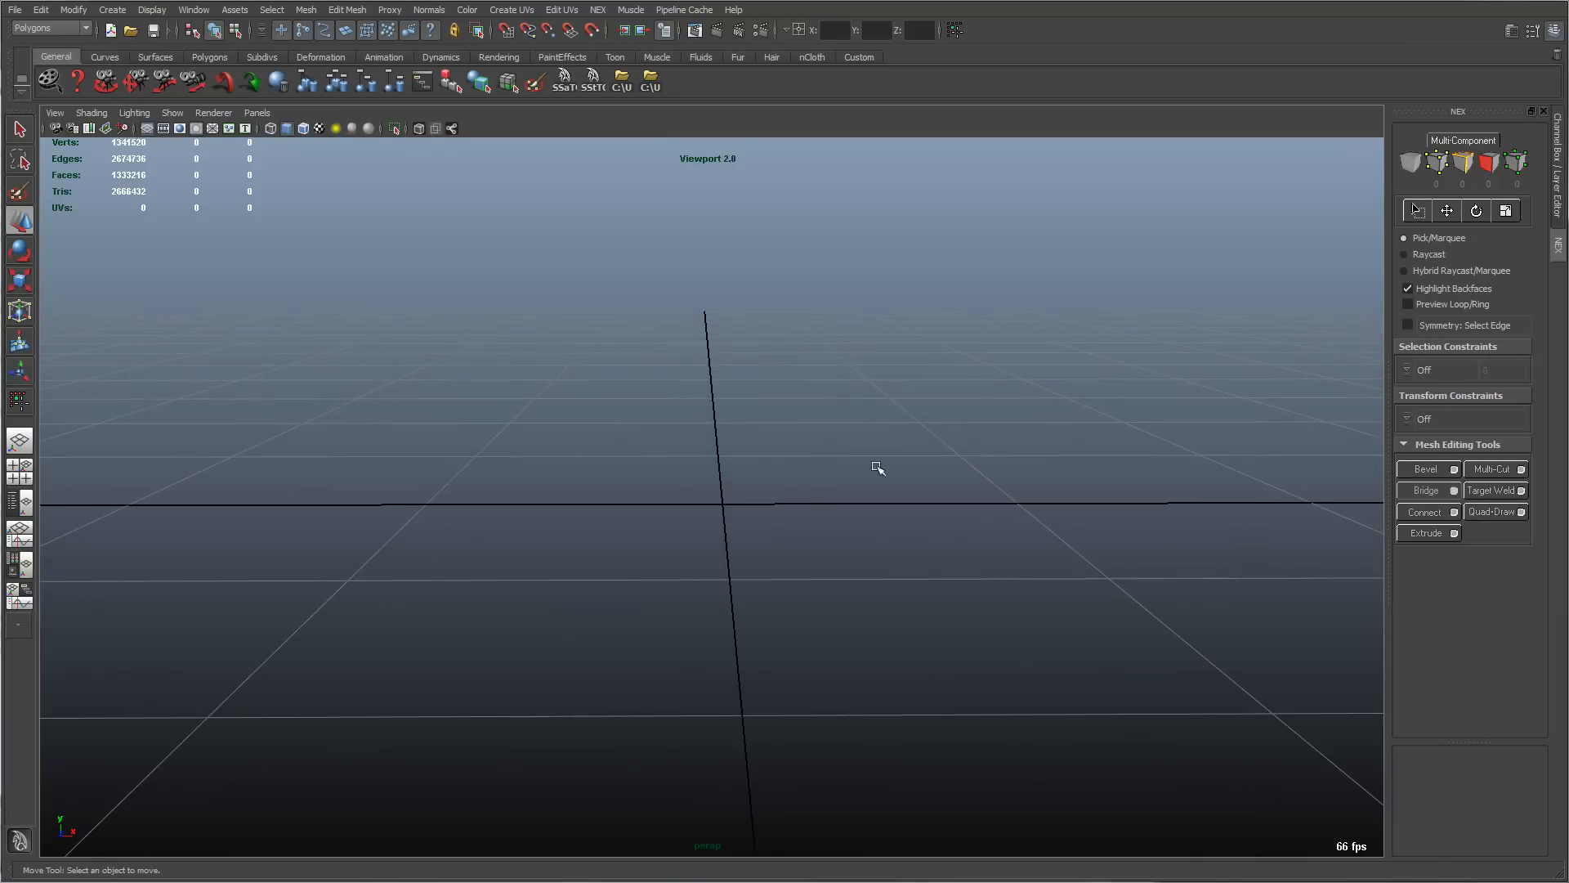
Step: Create a polygon sphere at the origin of the empty scene and switch it to vertex selection
right_click_drag(686, 520, 720, 515, "shift")
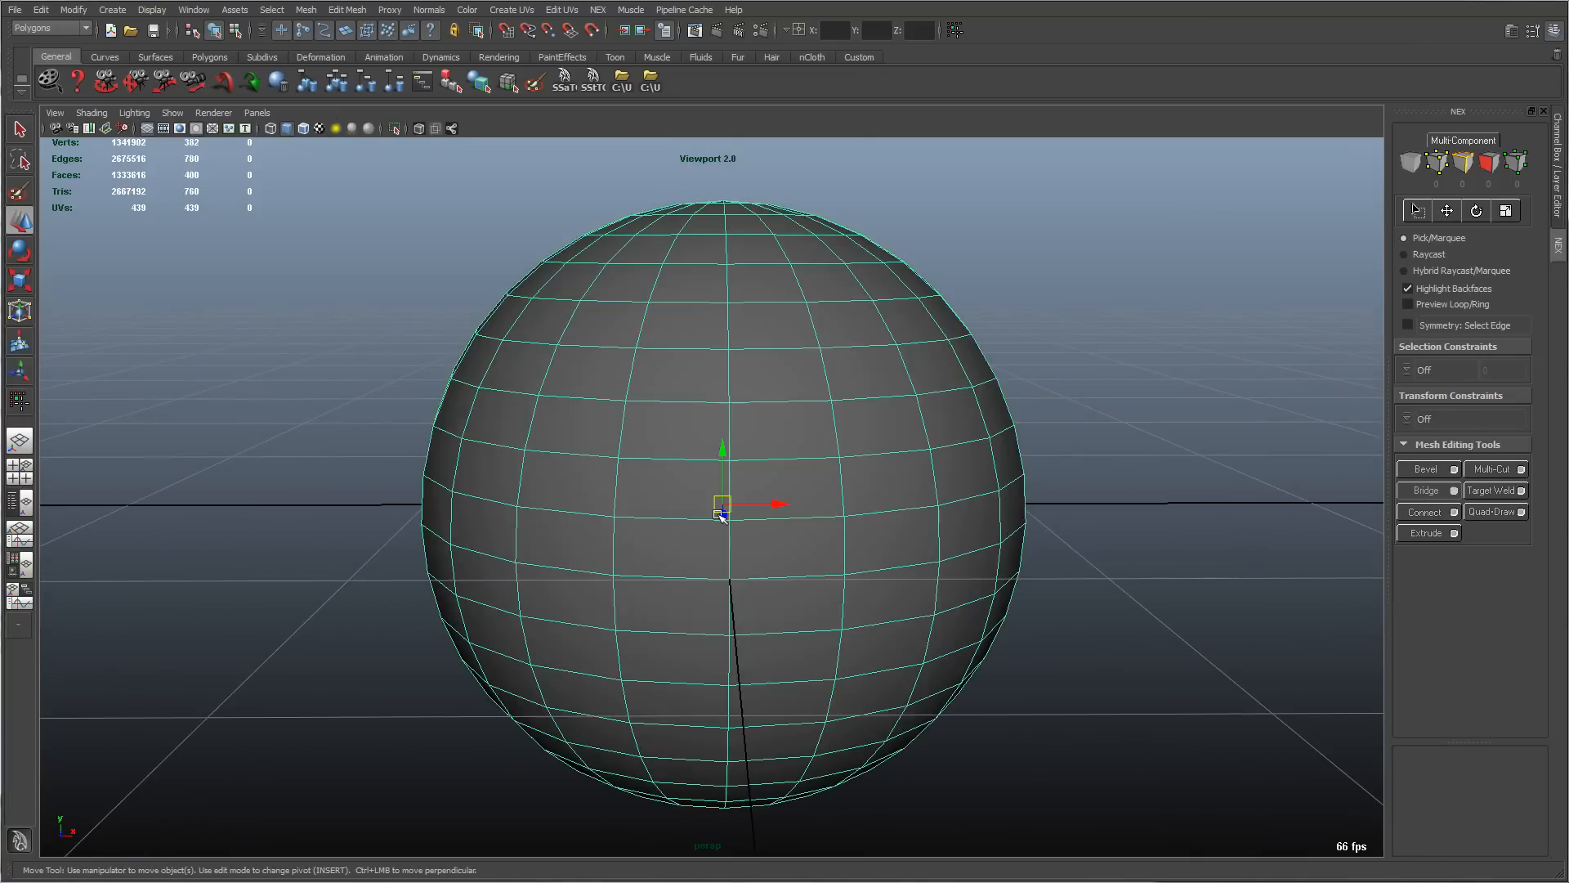
left_click_drag(720, 515, 586, 512, "alt")
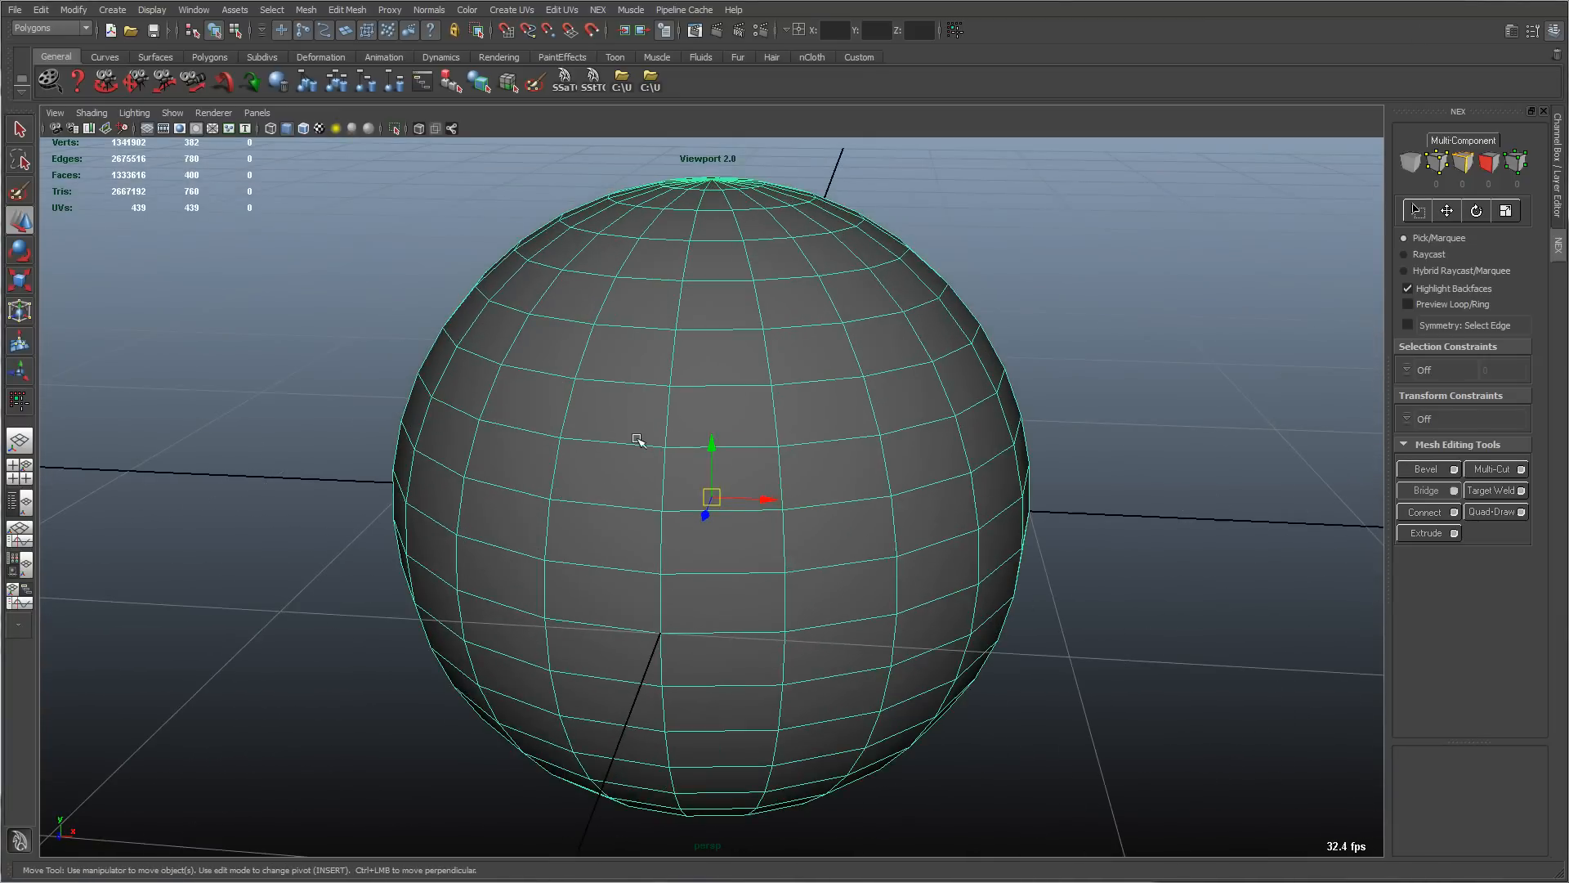
right_click_drag(636, 439, 565, 441)
middle_click_drag(566, 441, 575, 508, "alt")
right_click_drag(575, 507, 870, 526, "alt")
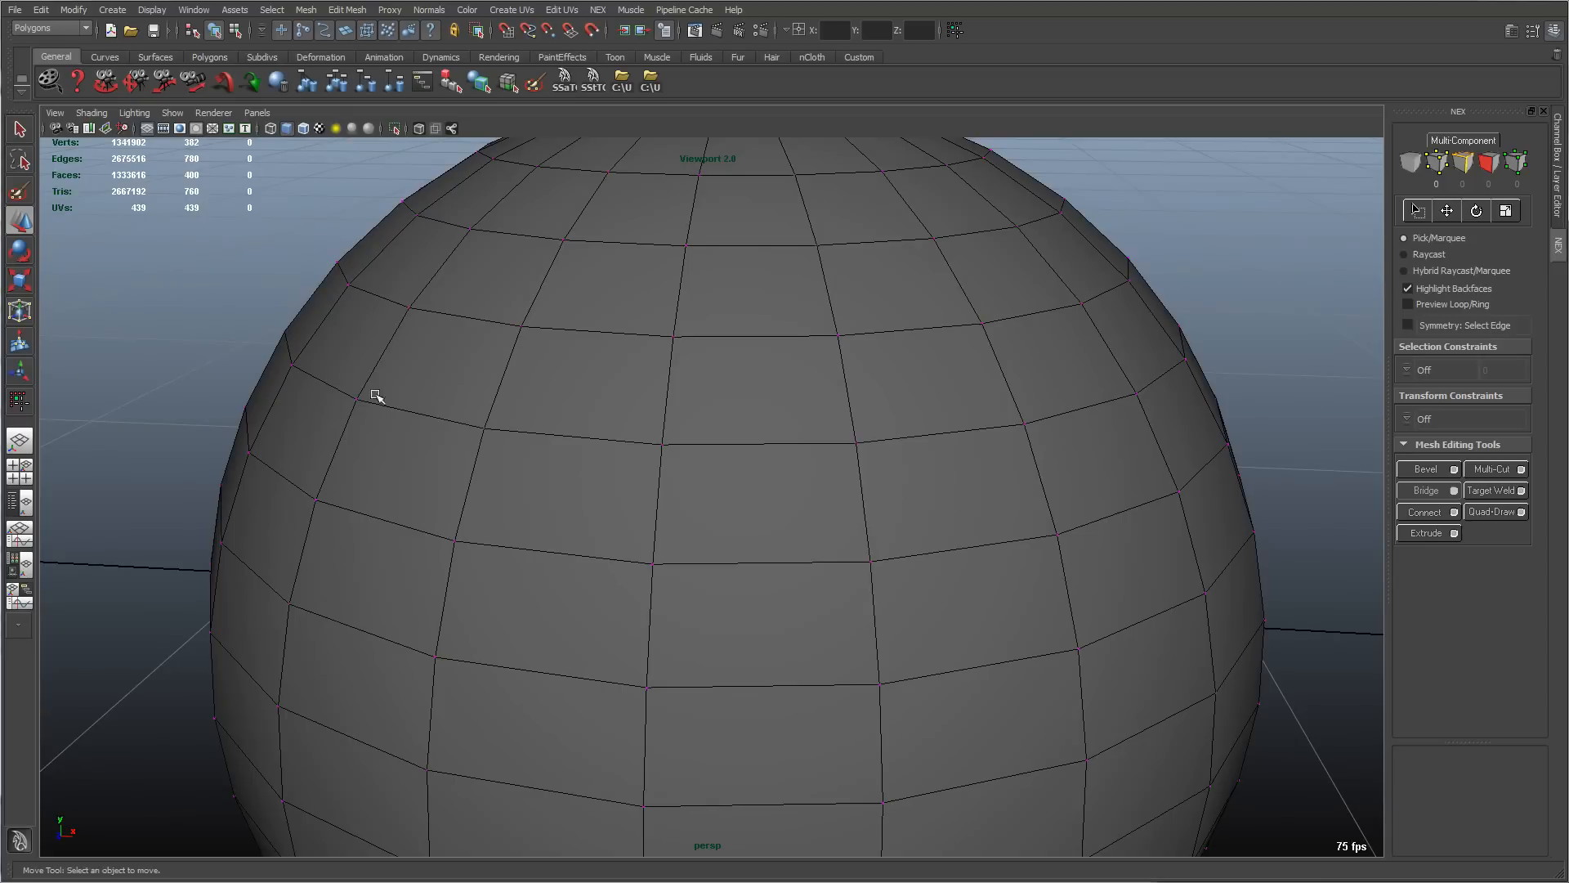
right_click_drag(375, 392, 585, 374, "alt")
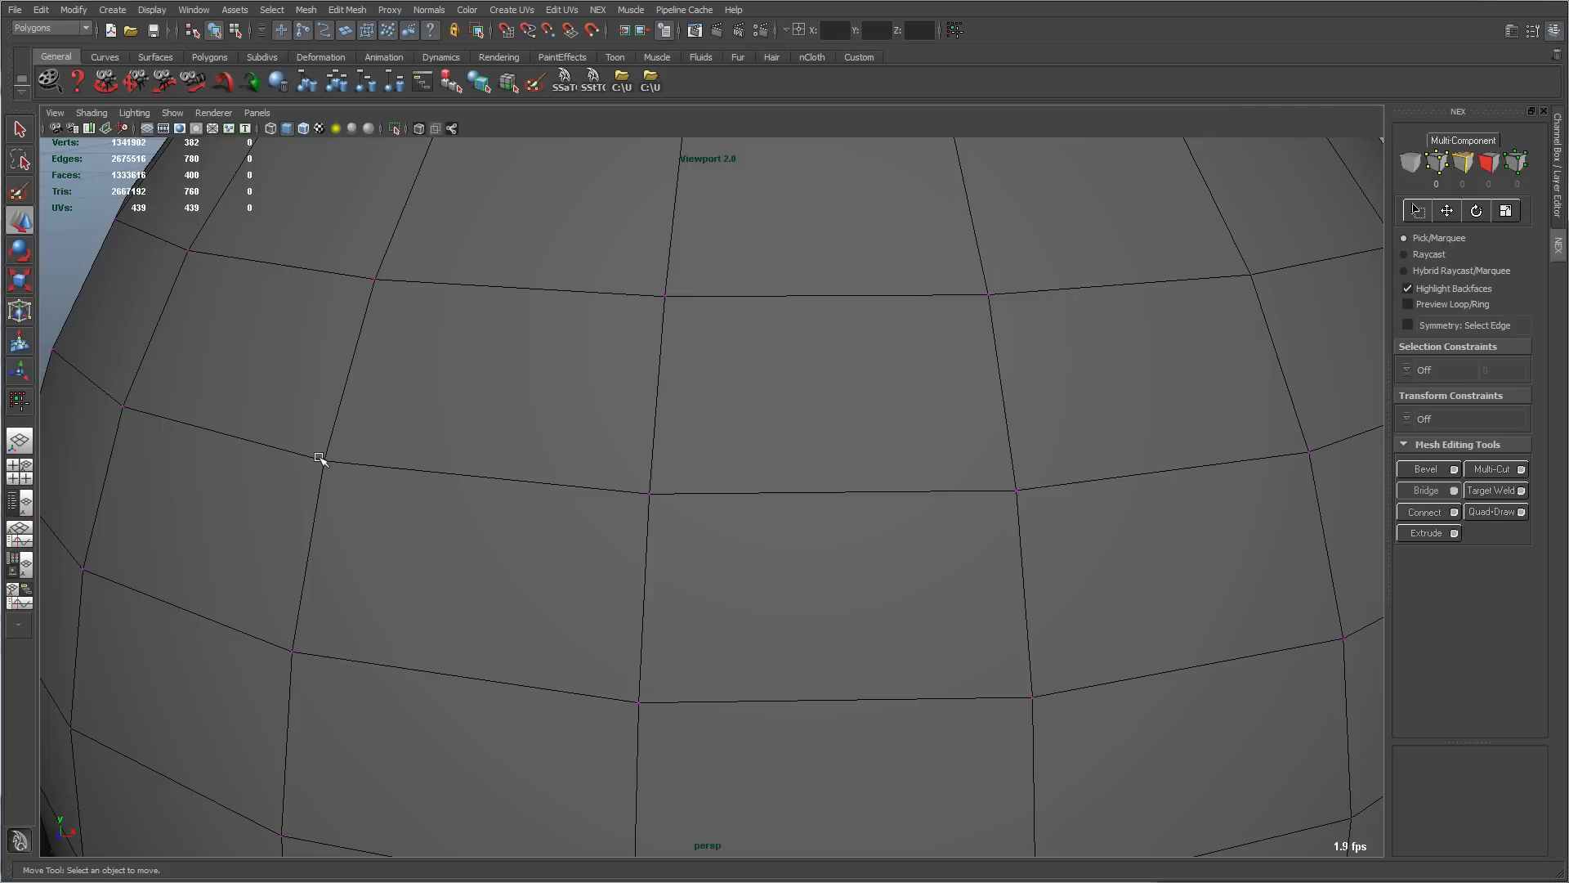
scroll(536, 398, "down", 3)
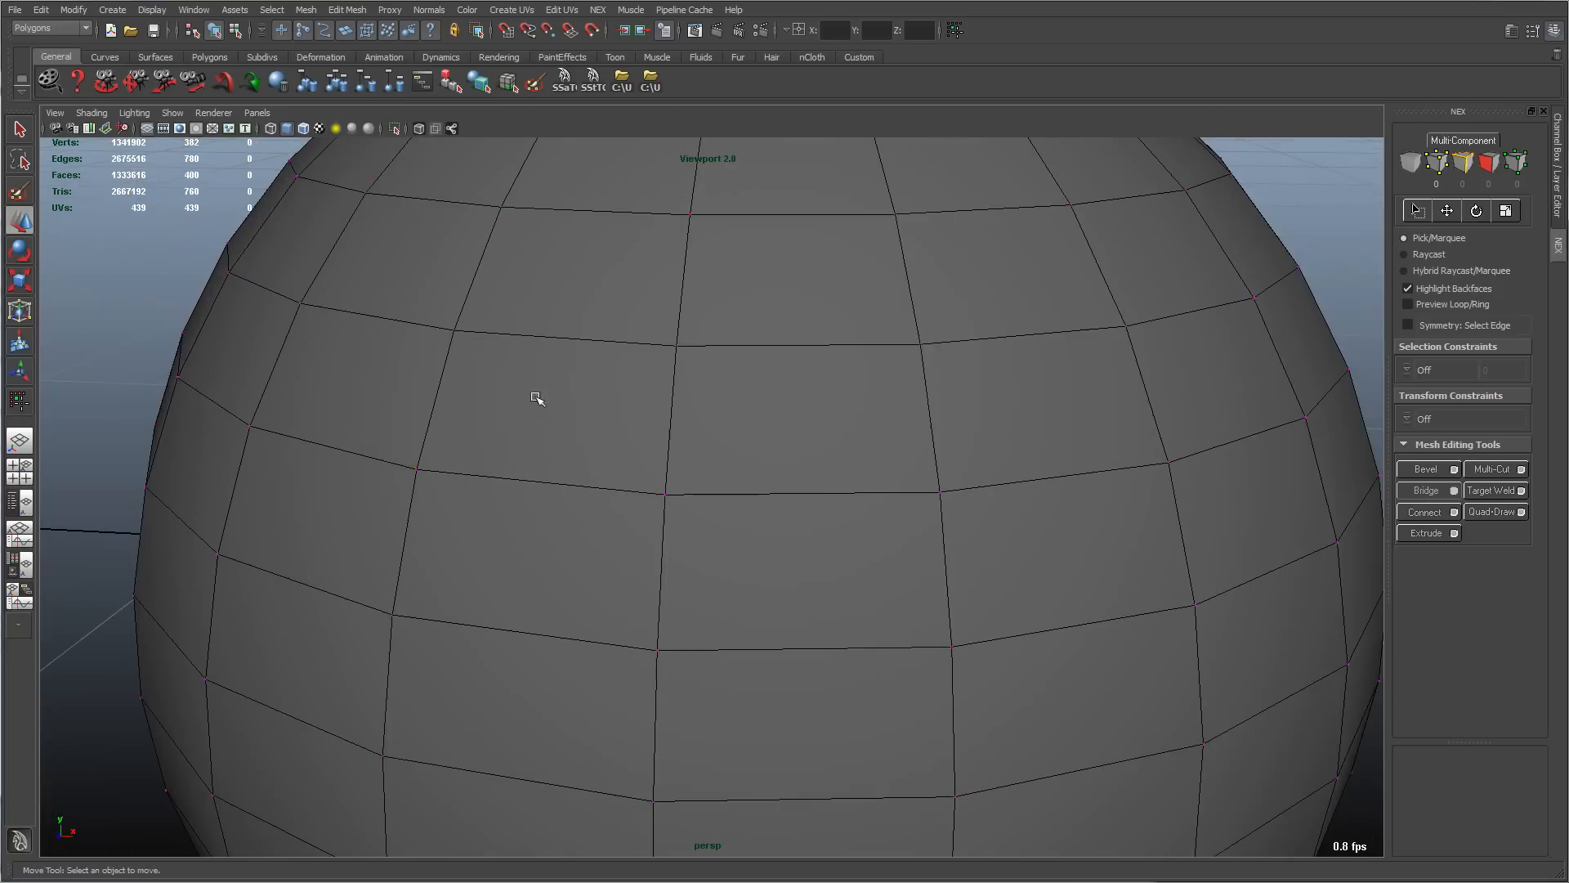
middle_click_drag(536, 398, 522, 434, "alt")
right_click_drag(521, 433, 595, 425, "alt")
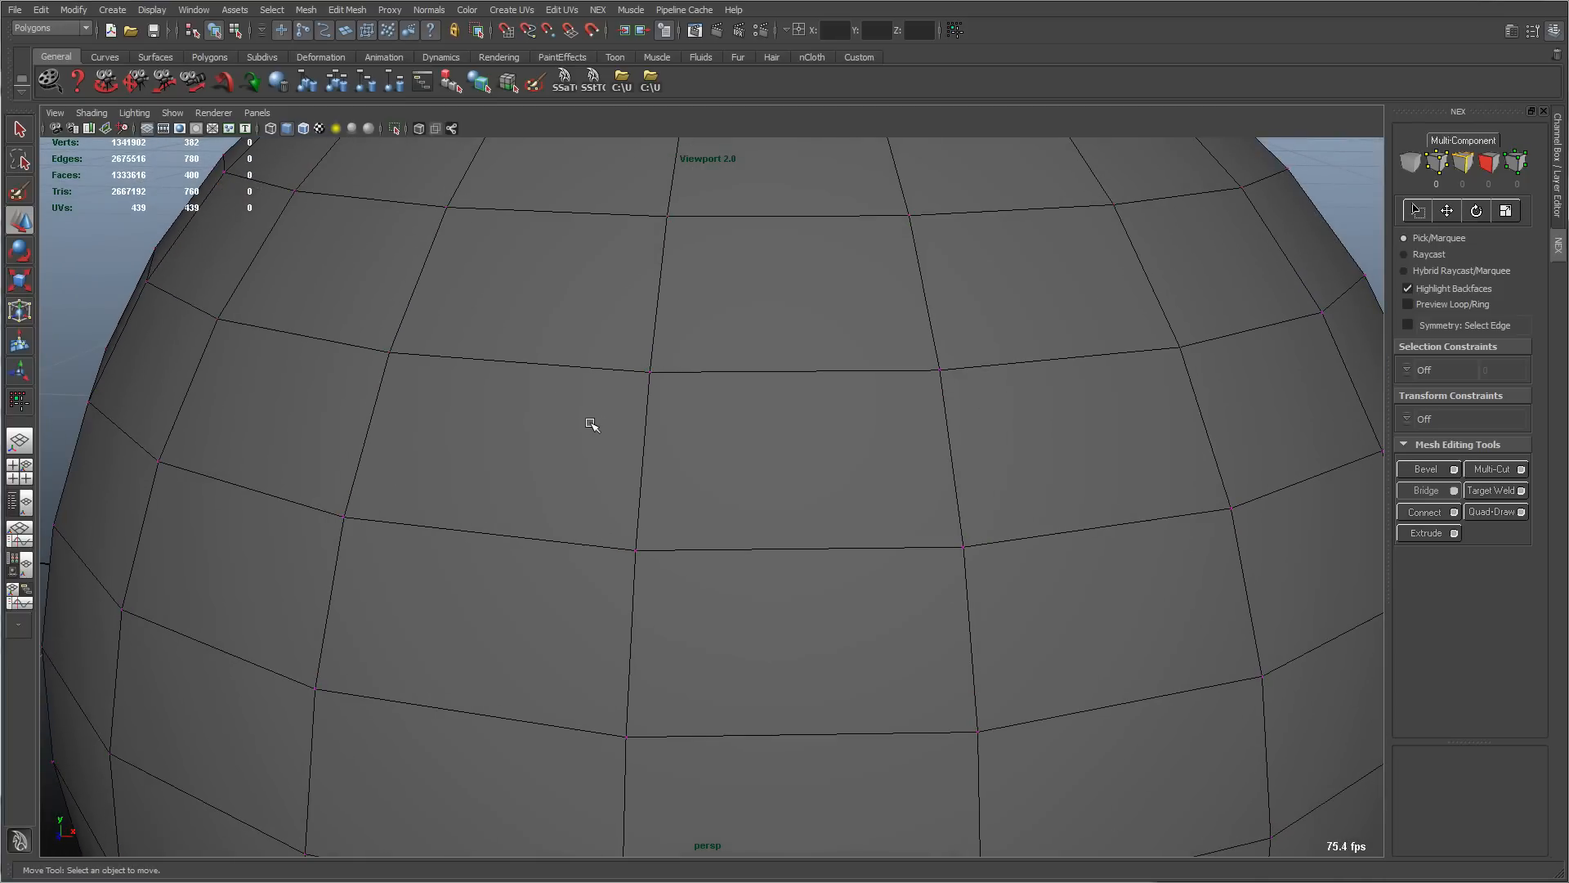
left_click_drag(403, 365, 419, 406, "alt")
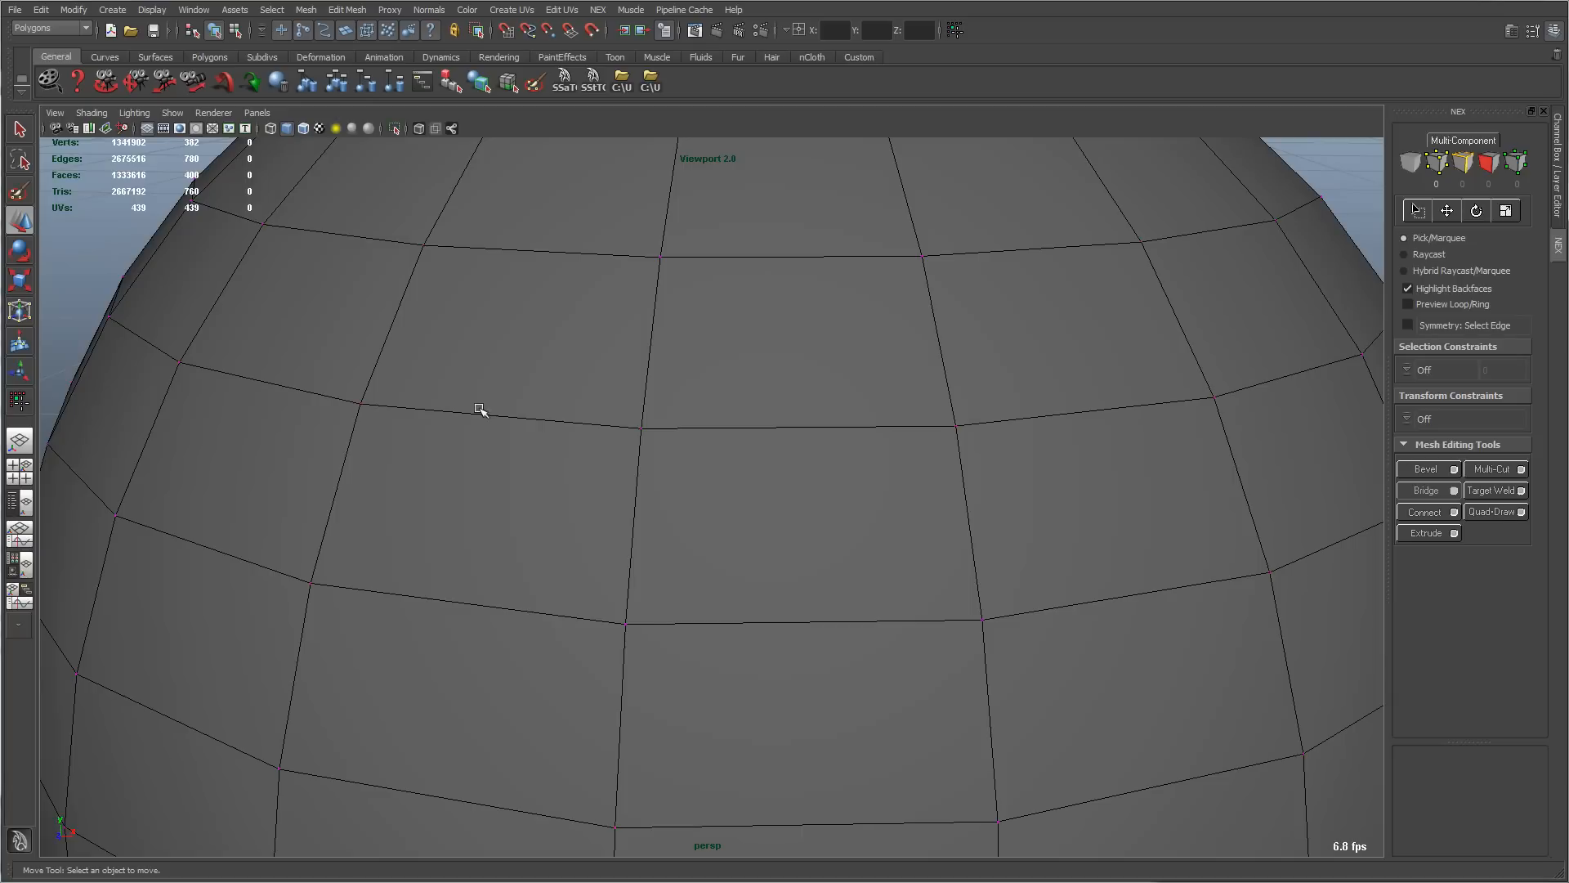
right_click_drag(479, 409, 391, 409, "alt")
middle_click_drag(391, 410, 319, 410, "alt")
right_click_drag(553, 452, 480, 442, "alt")
middle_click_drag(480, 442, 453, 465, "alt")
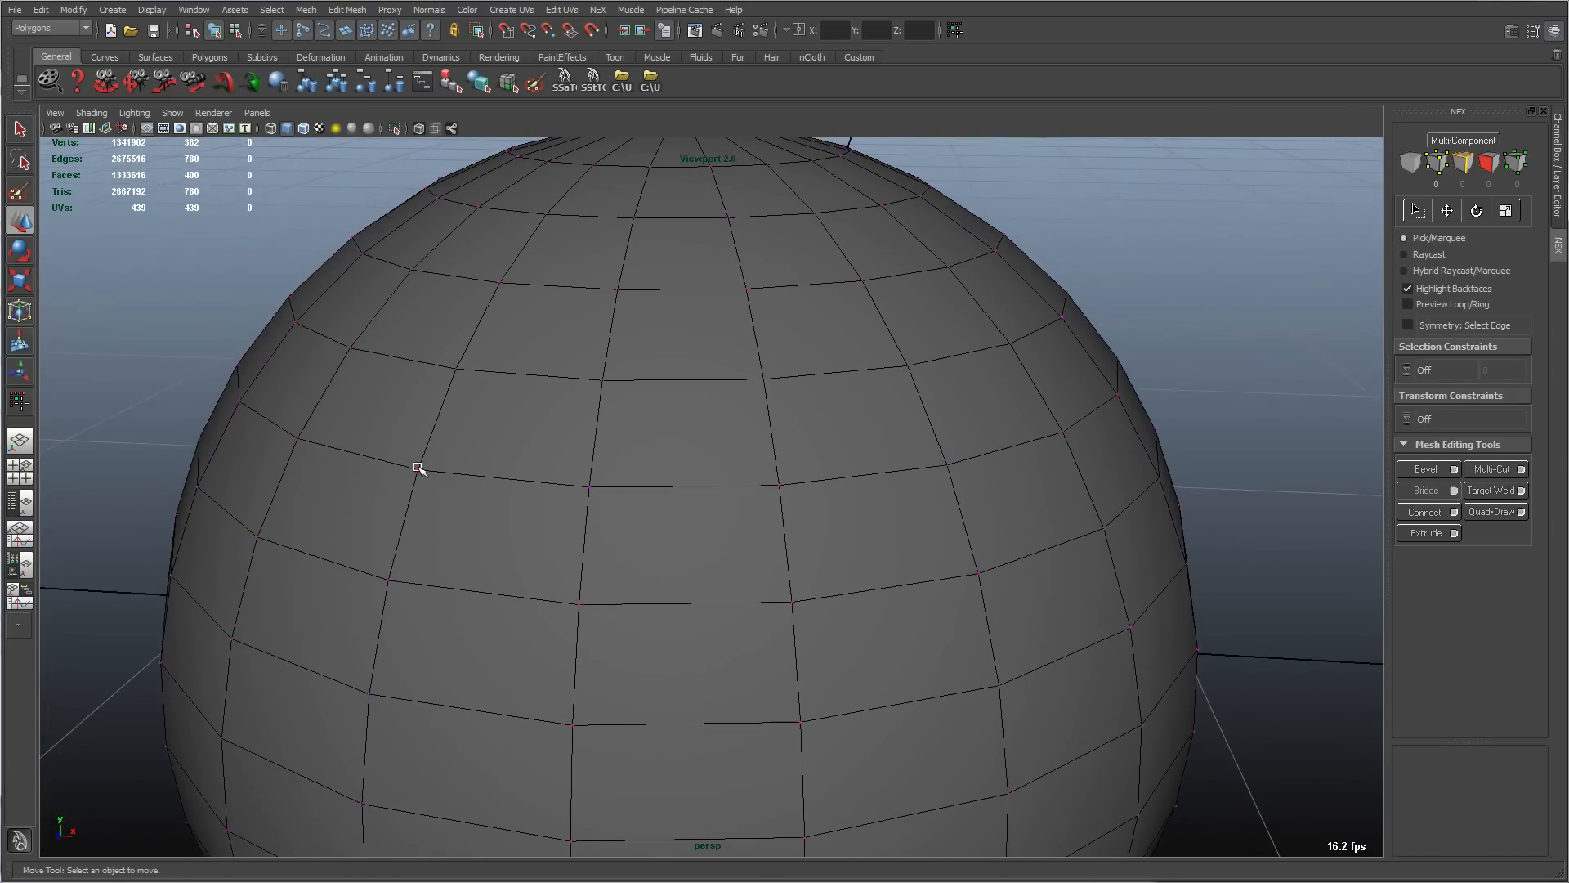
Step: Select three neighbouring vertices along one row of the sphere with the Move Tool active
right_click_drag(449, 466, 772, 475, "alt")
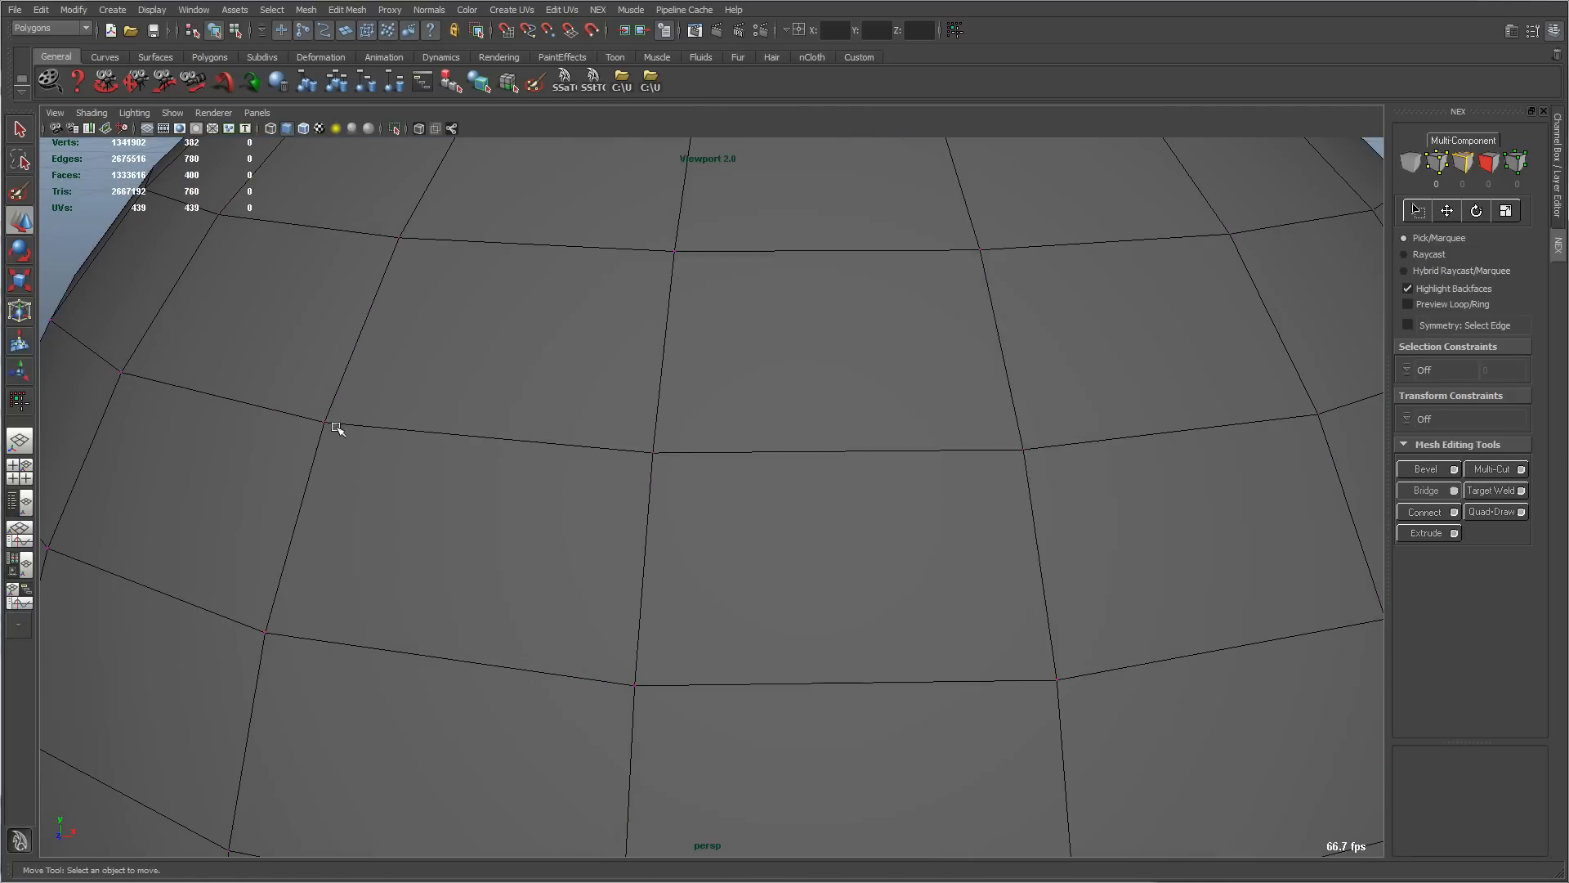
right_click_drag(467, 442, 434, 442, "alt")
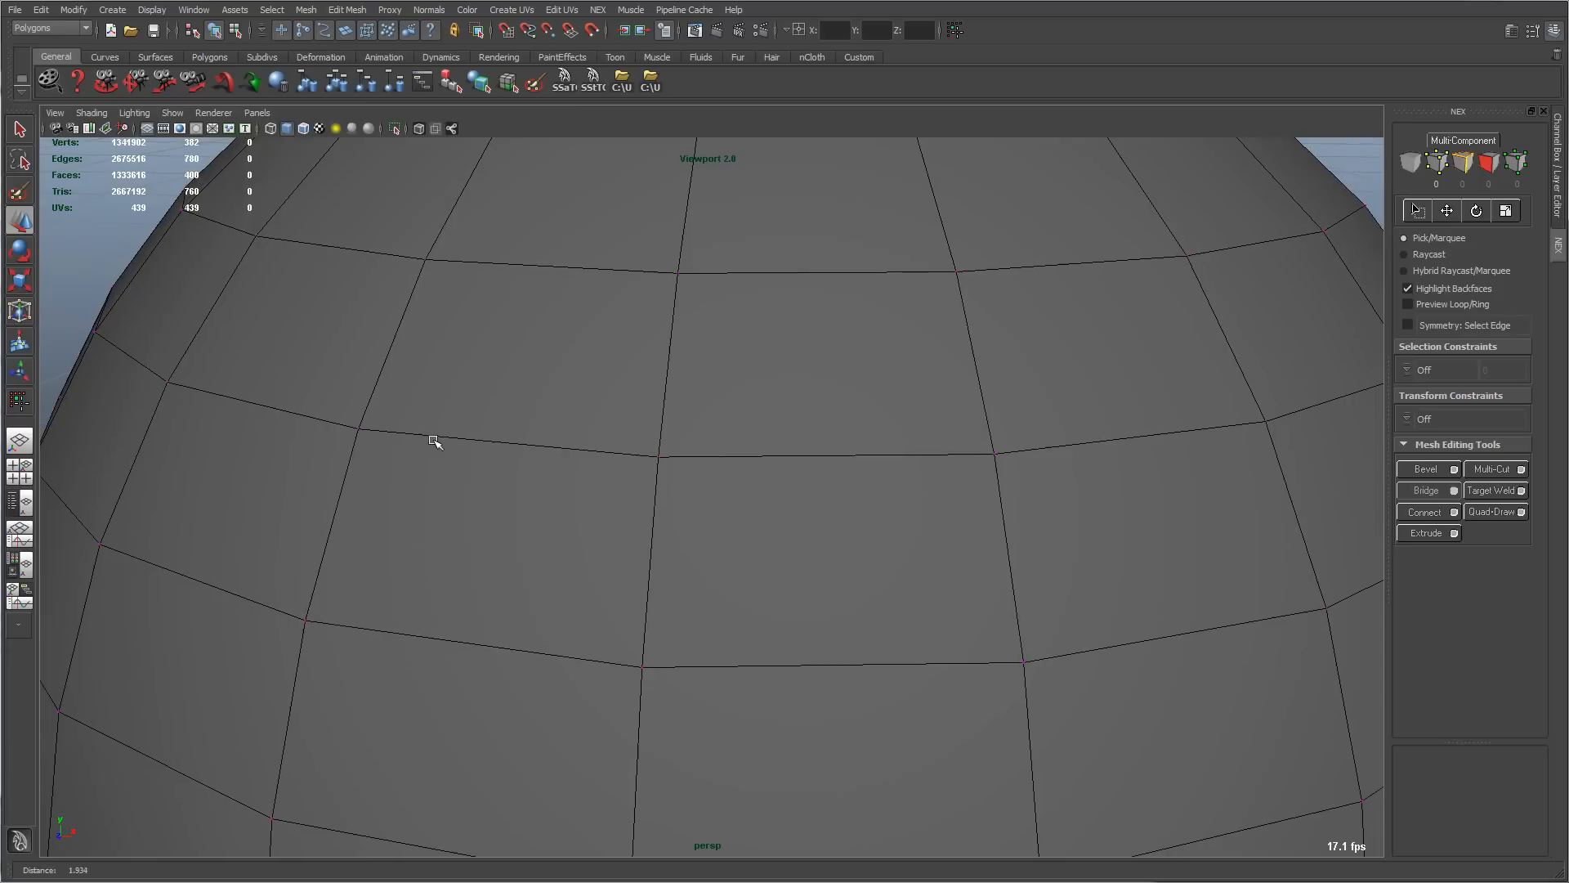
left_click(357, 428)
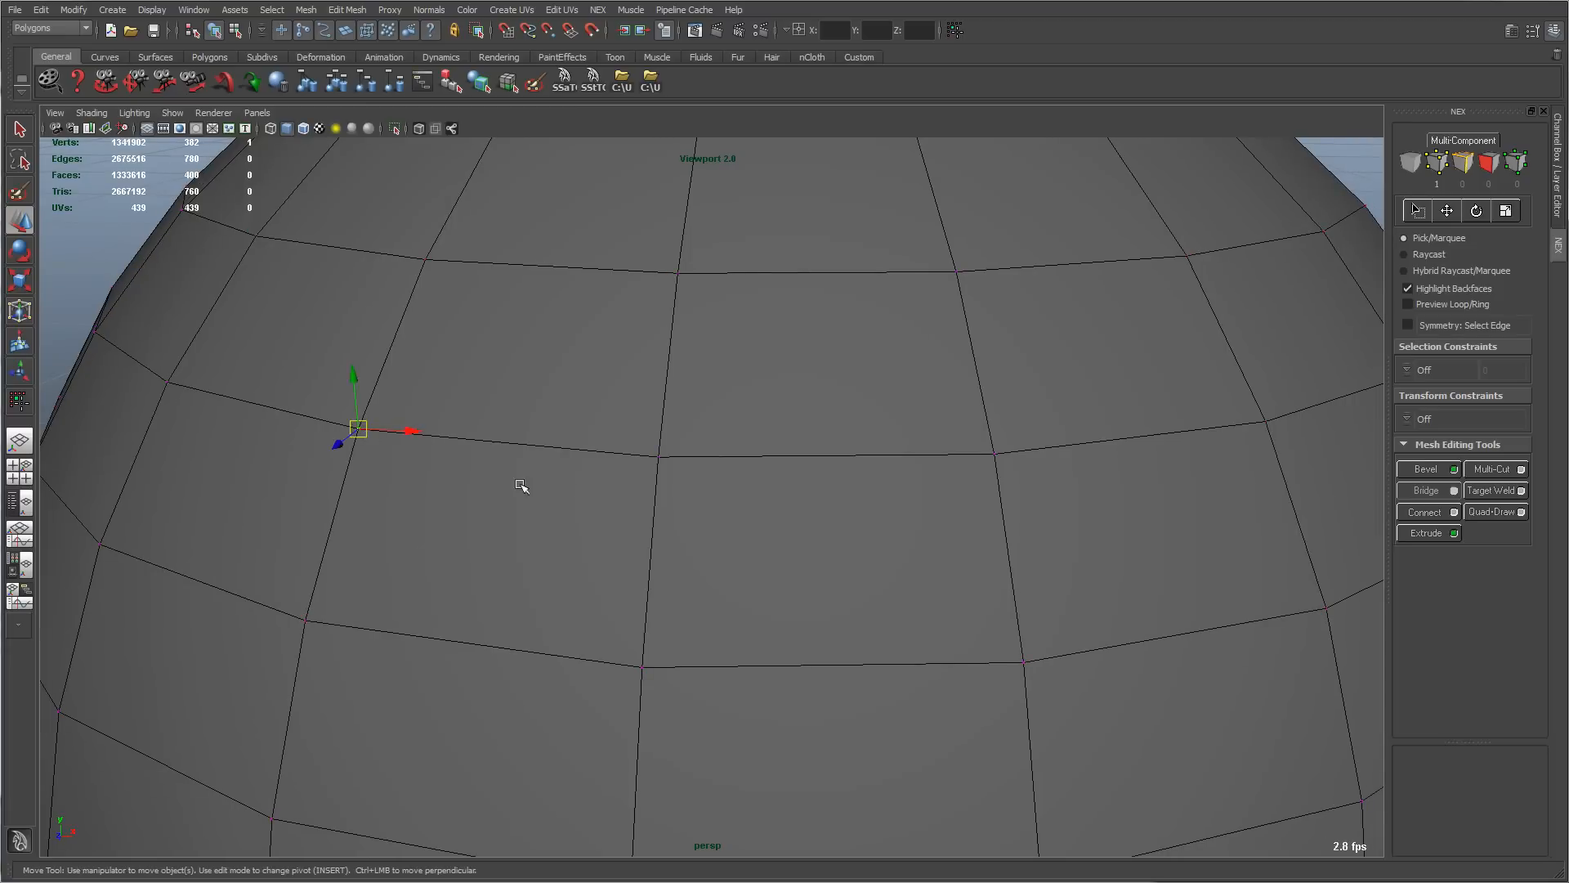
left_click(659, 457, "shift")
right_click_drag(678, 473, 648, 487, "alt")
left_click(927, 479, "shift")
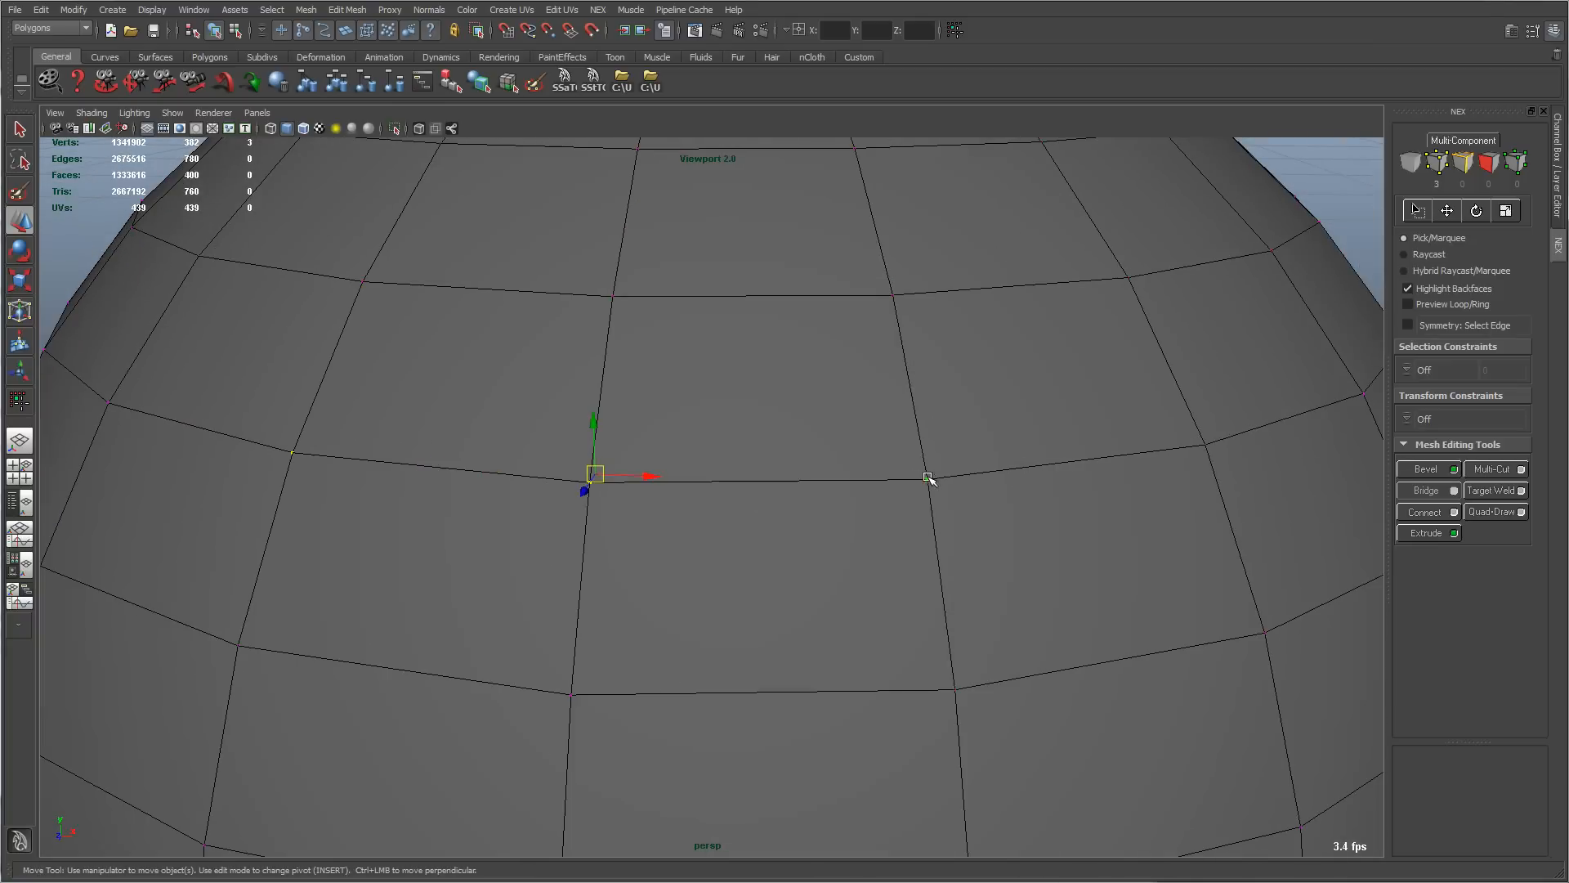
Step: Check the picked vertices close up and clear the vertex selection
middle_click_drag(900, 525, 523, 499, "alt")
right_click_drag(523, 498, 907, 504, "alt")
middle_click_drag(684, 376, 778, 515, "alt")
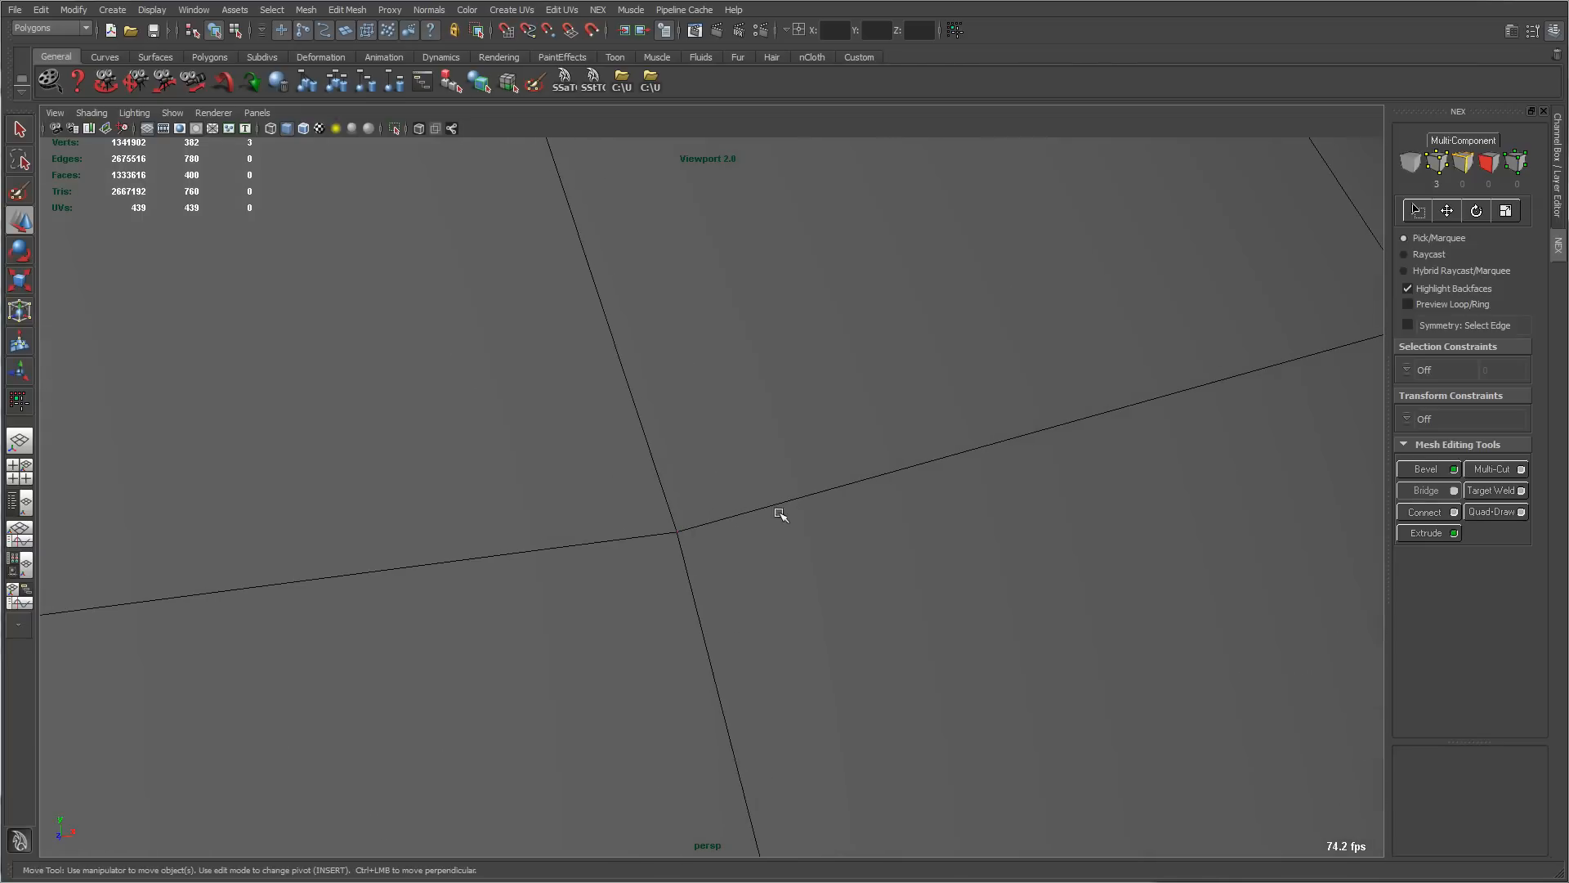
right_click_drag(851, 536, 609, 480, "alt")
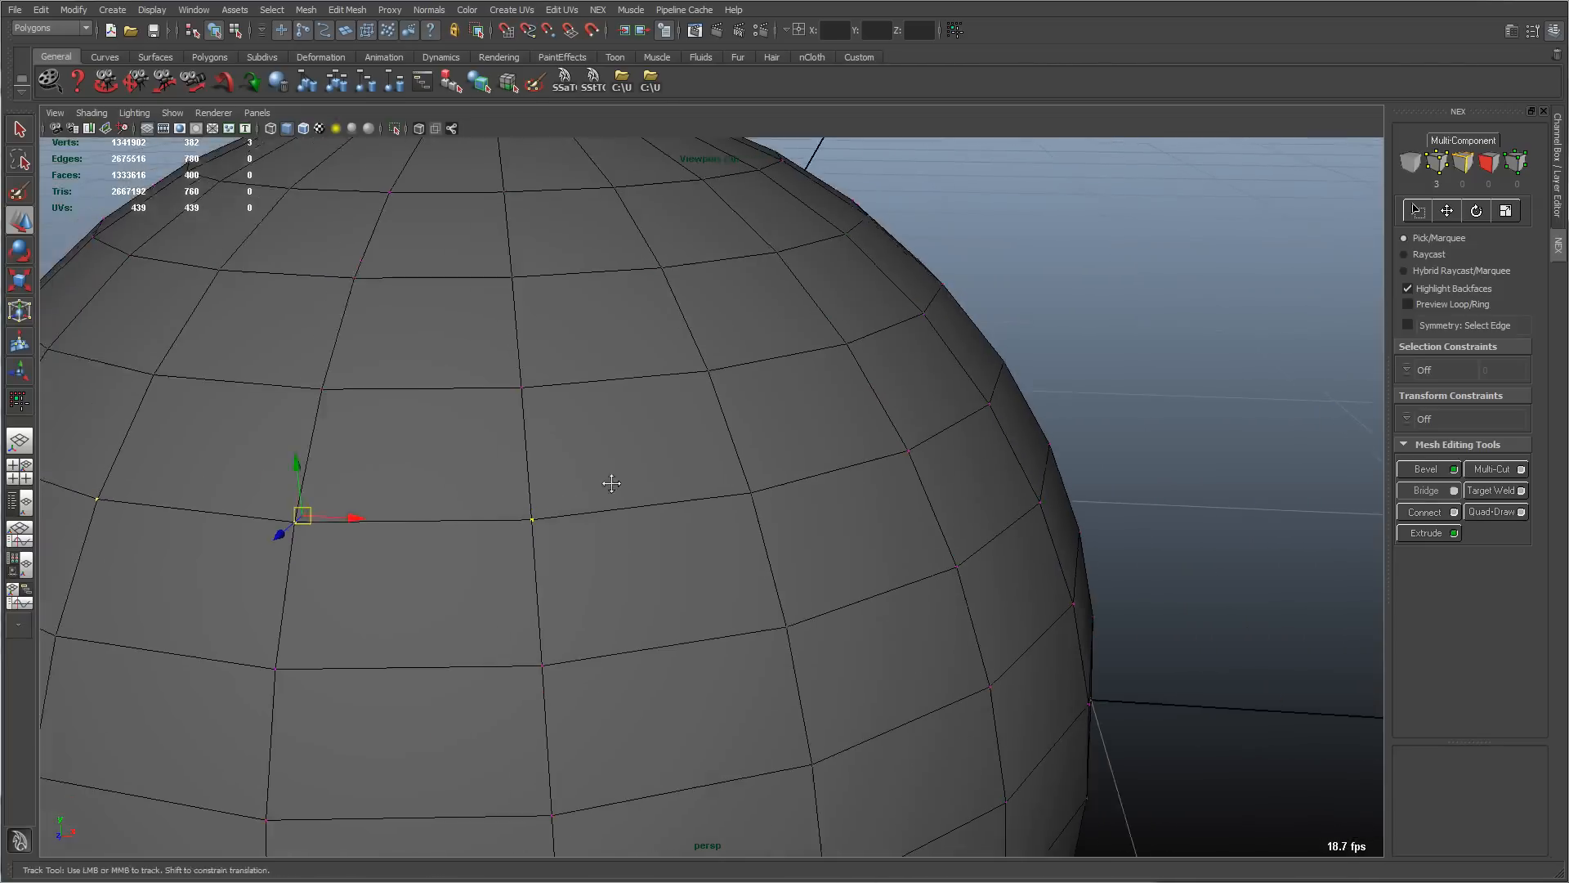
left_click_drag(552, 472, 593, 460, "alt")
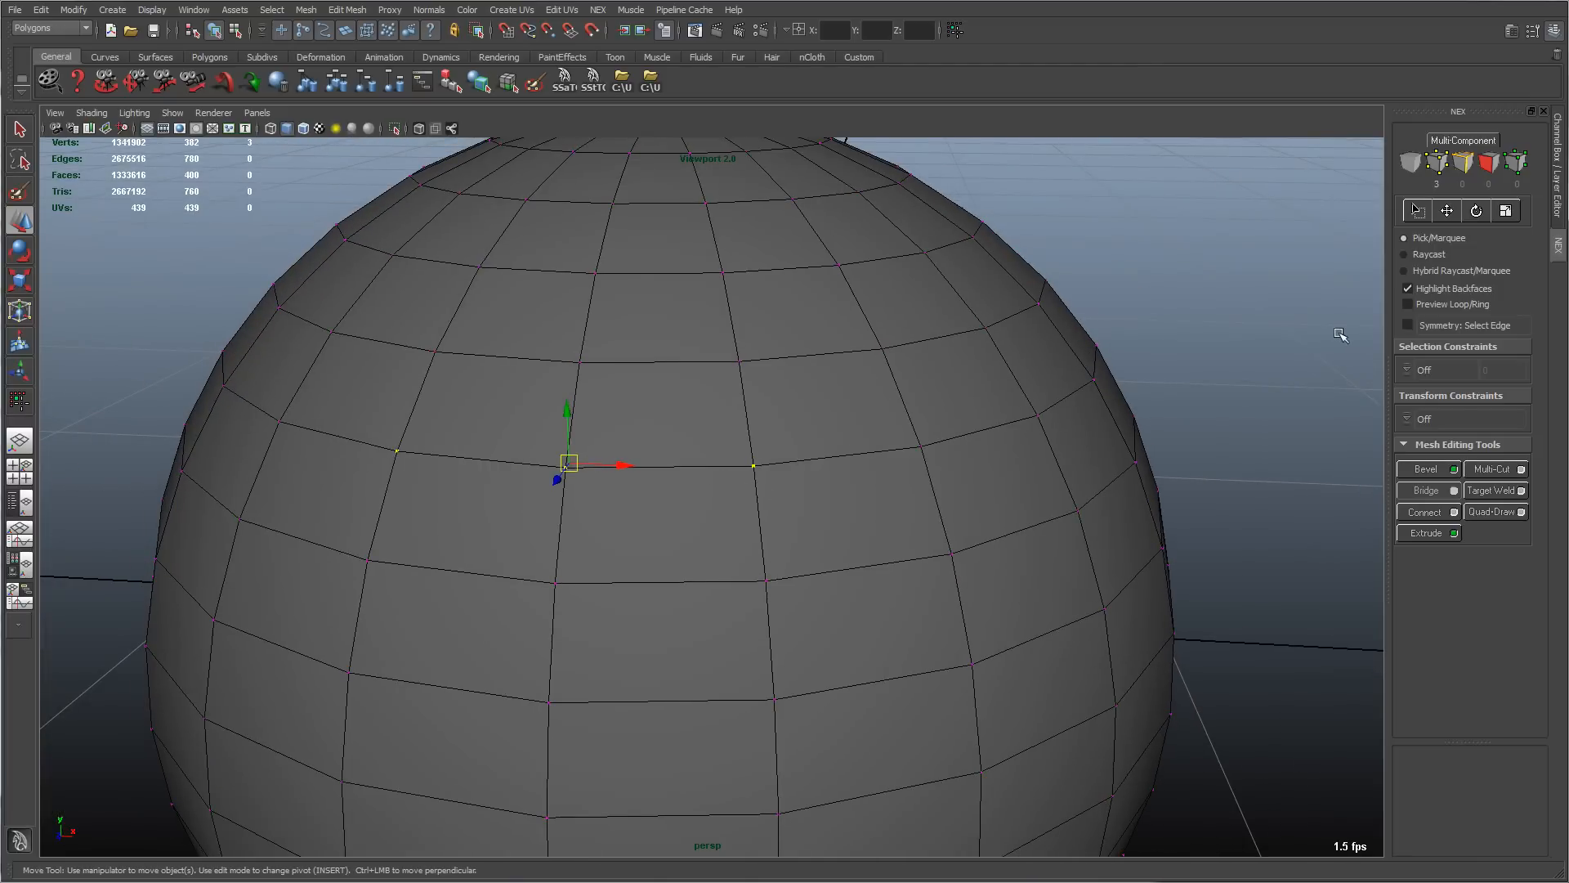
left_click(1234, 360)
Step: Activate the NEX Select tool for picking vertices on the sphere
left_click_drag(650, 441, 619, 398, "alt")
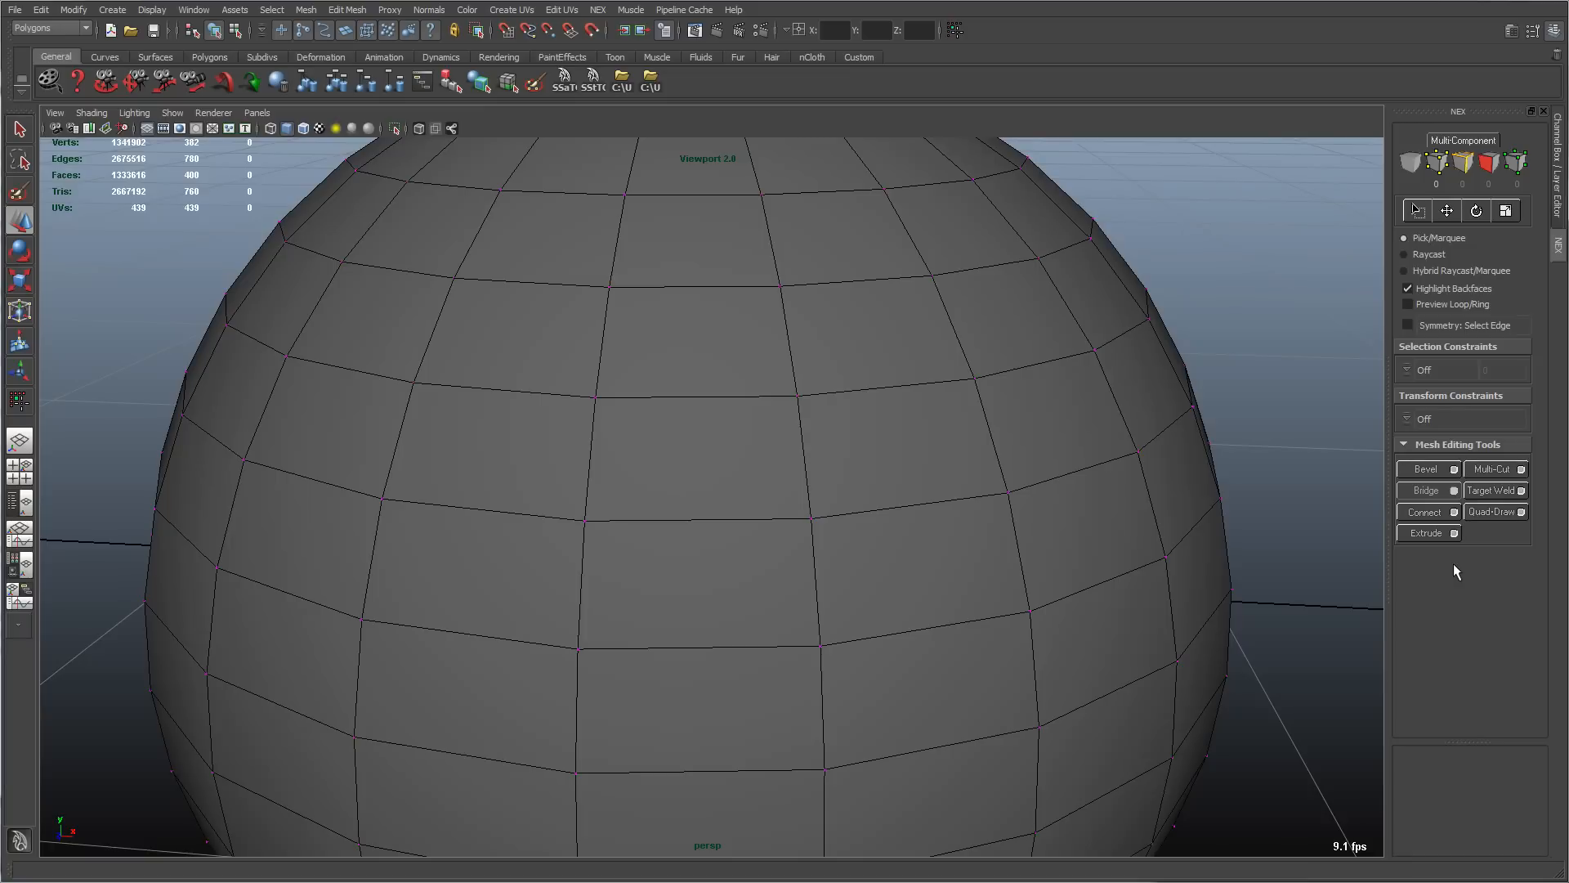
left_click(1419, 211)
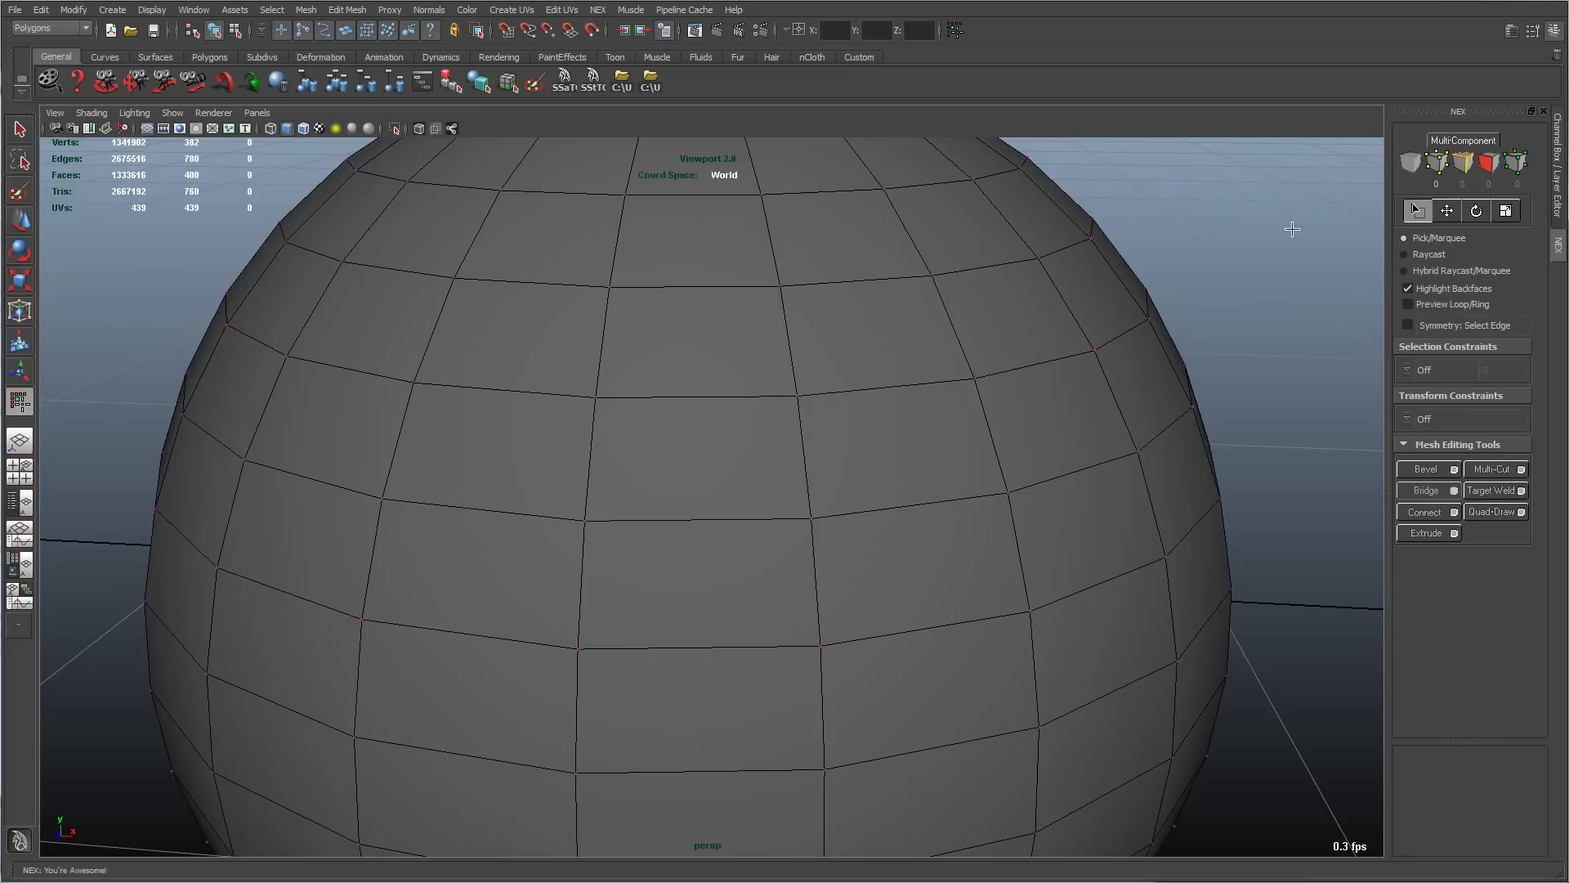
right_click_drag(493, 393, 717, 418, "alt")
middle_click_drag(467, 456, 487, 403, "alt")
right_click_drag(487, 403, 517, 406, "alt")
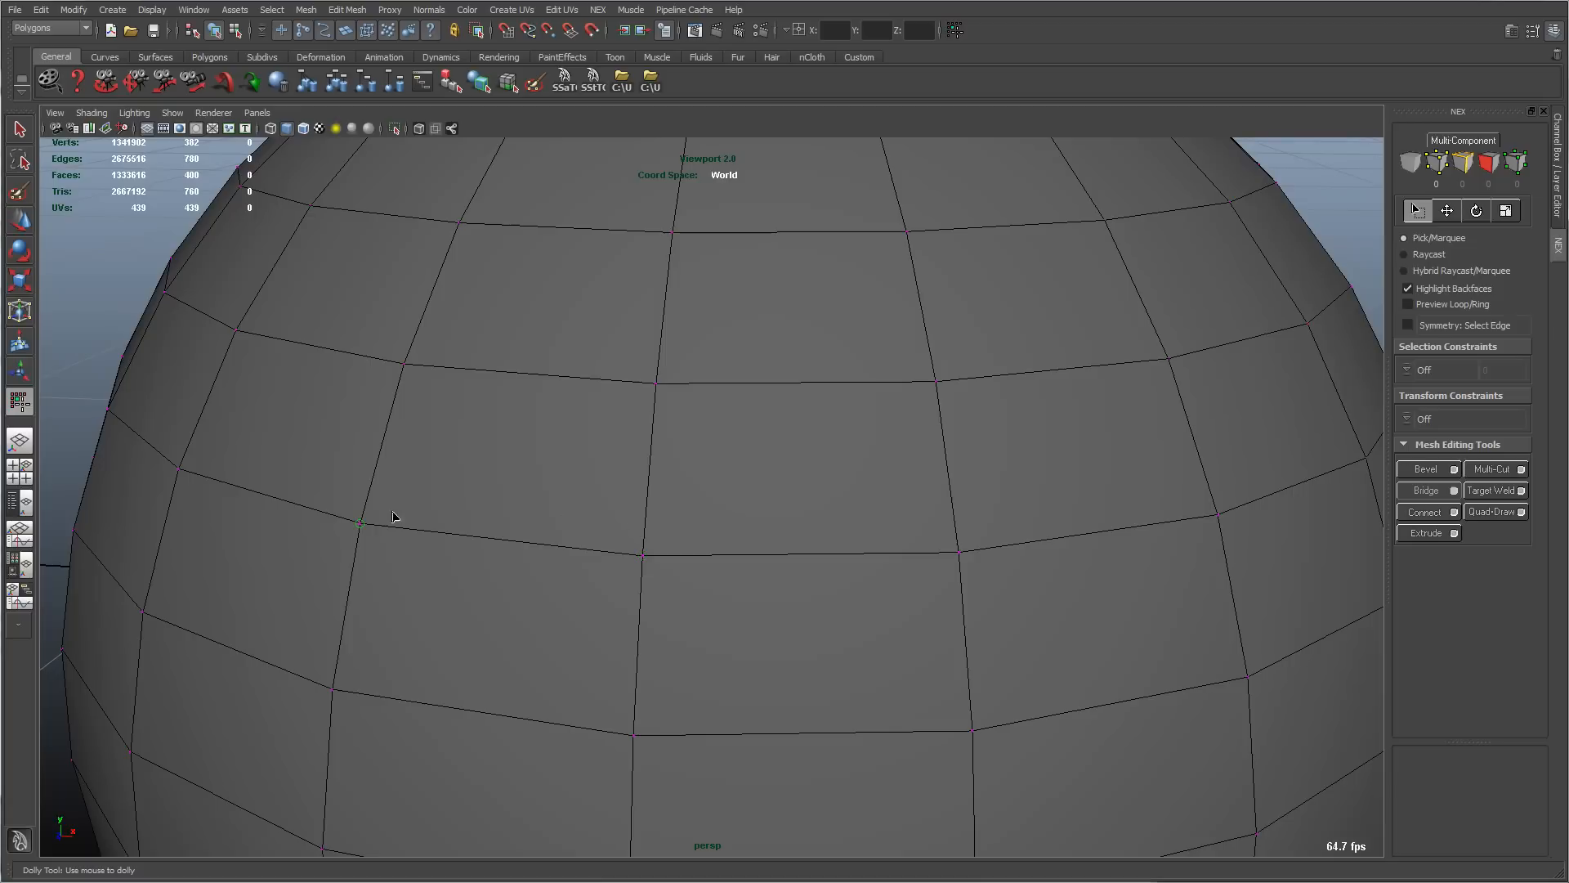
right_click_drag(479, 431, 403, 445, "alt")
Step: Select eight vertices on the front of the sphere, four in each of two adjacent rows
left_click(385, 427)
left_click(567, 448, "shift")
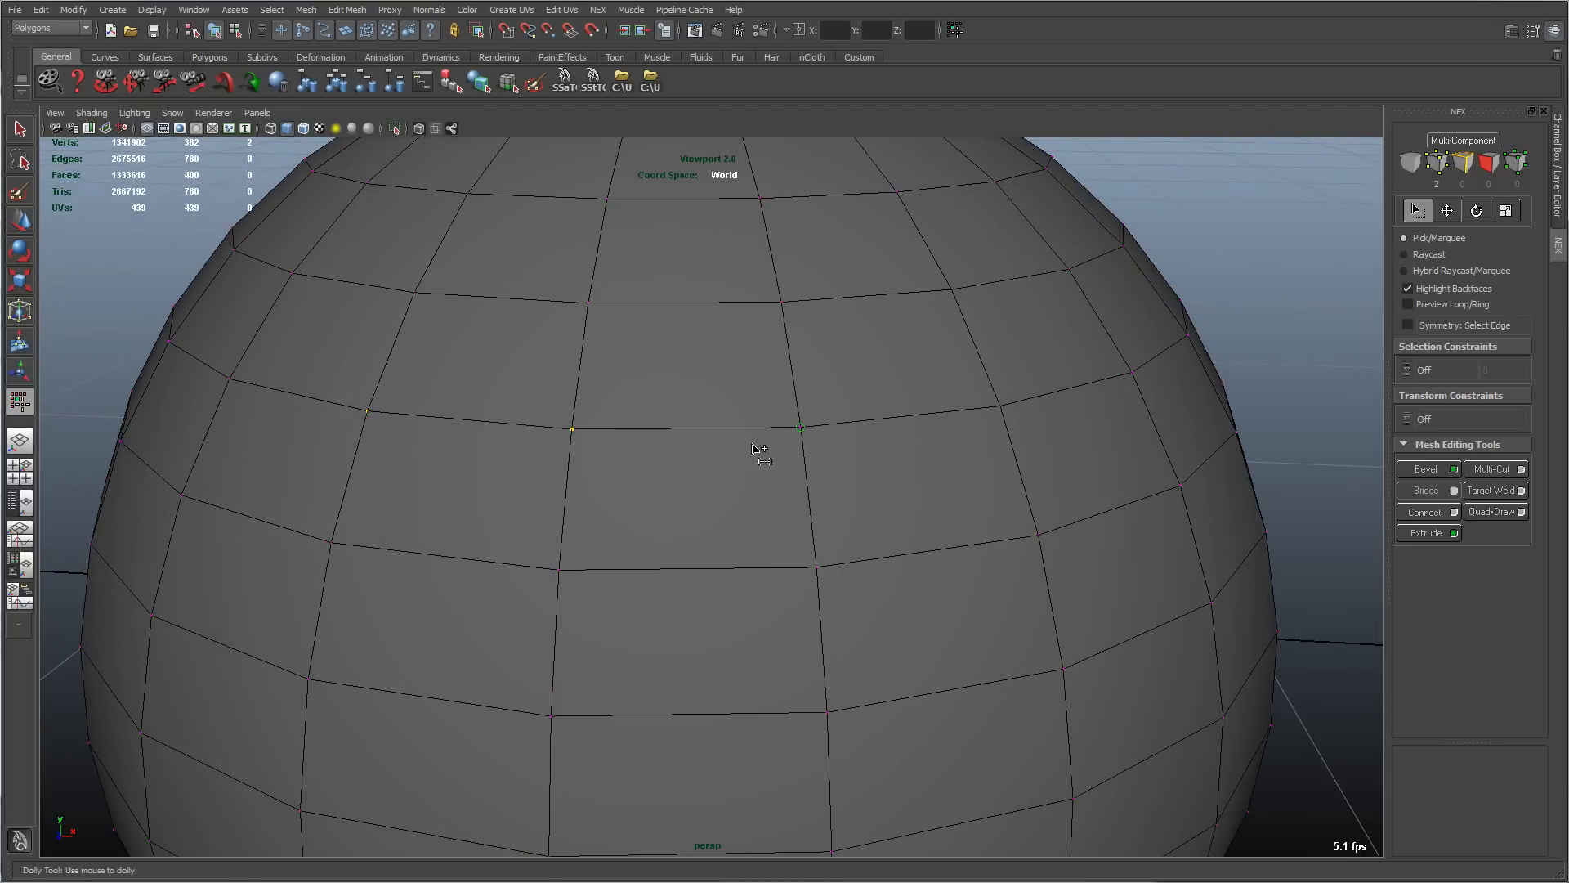
left_click(804, 443, "shift")
left_click(984, 437, "shift")
left_click(1025, 512, "shift")
left_click(850, 531, "shift")
left_click(603, 541, "shift")
left_click(370, 541, "shift")
Step: Extend the selection with the two vertex rows above to form a four-by-four block
left_click_drag(689, 515, 532, 529, "alt")
middle_click_drag(574, 506, 580, 463, "alt")
right_click_drag(580, 464, 519, 464, "alt")
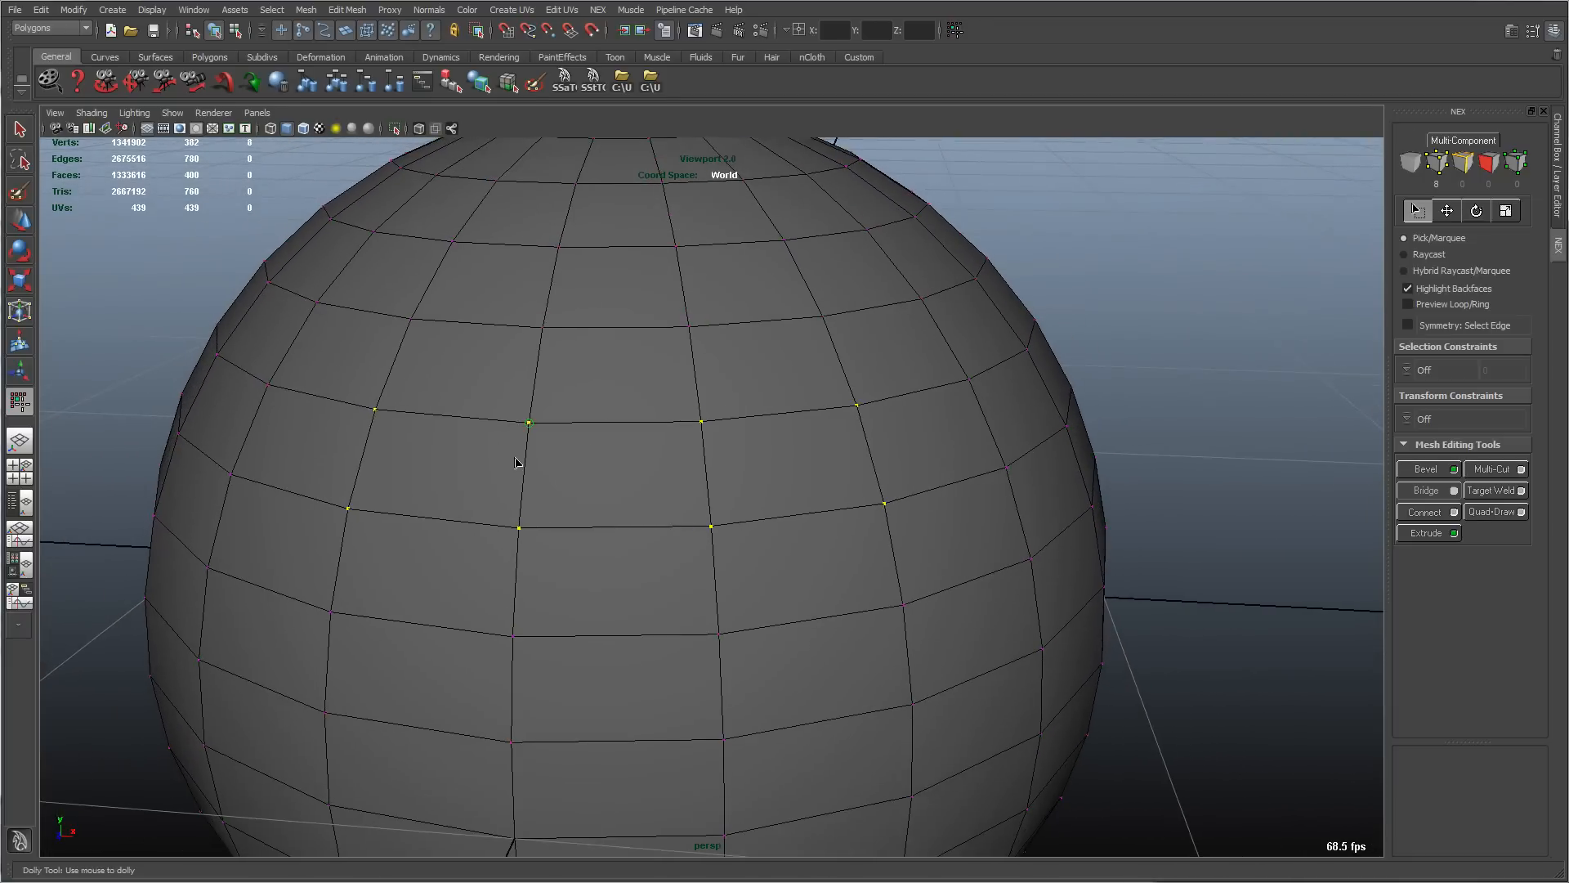
right_click_drag(319, 327, 363, 327, "alt")
middle_click_drag(364, 327, 382, 442, "alt")
right_click_drag(383, 442, 392, 456, "alt")
mouse_move(392, 451)
left_mouse_down("shift")
mouse_move(794, 456)
mouse_move(824, 317)
mouse_move(754, 344)
mouse_move(445, 340)
left_mouse_up("shift")
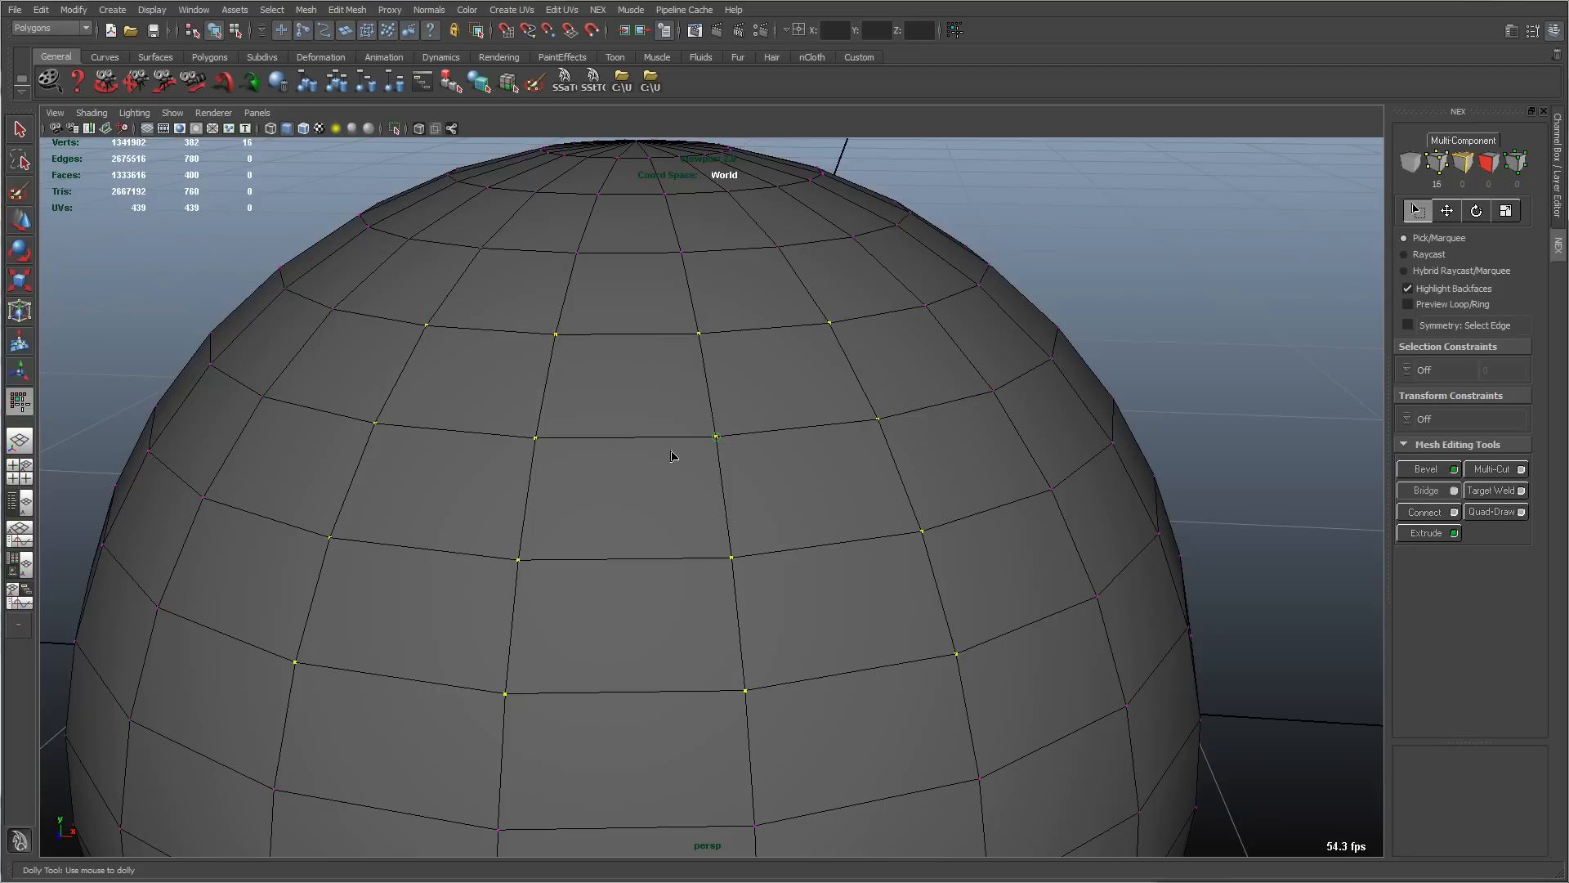
Step: Switch to Maya's Move Tool with the block of vertices still selected
left_click(24, 219)
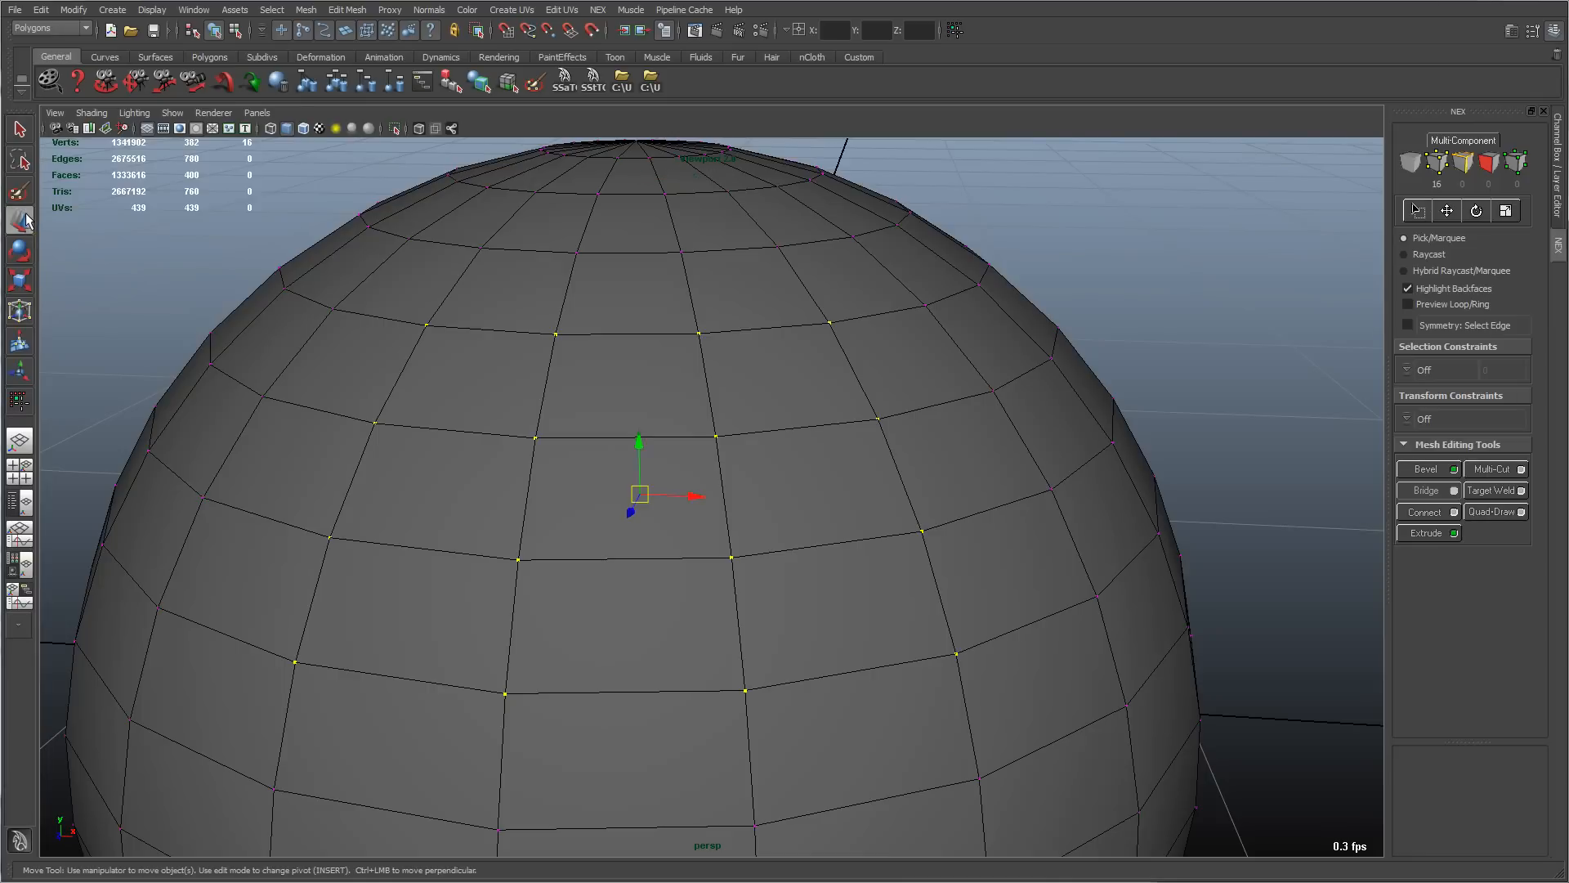
left_click_drag(571, 385, 578, 295, "alt")
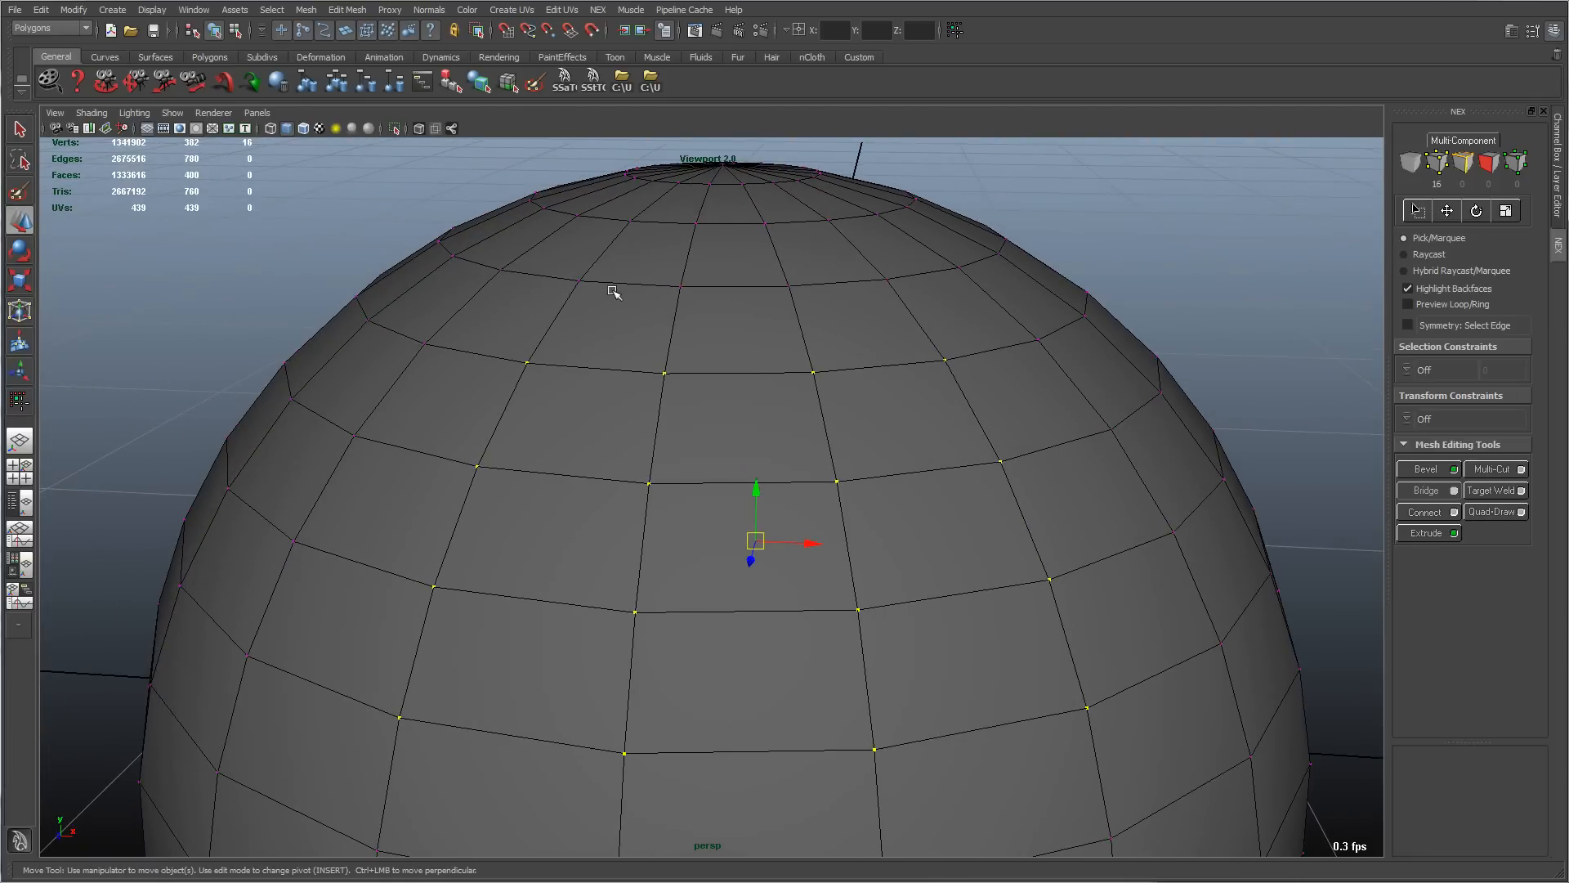
left_click_drag(606, 291, 630, 371, "alt")
right_click_drag(630, 371, 634, 421, "alt")
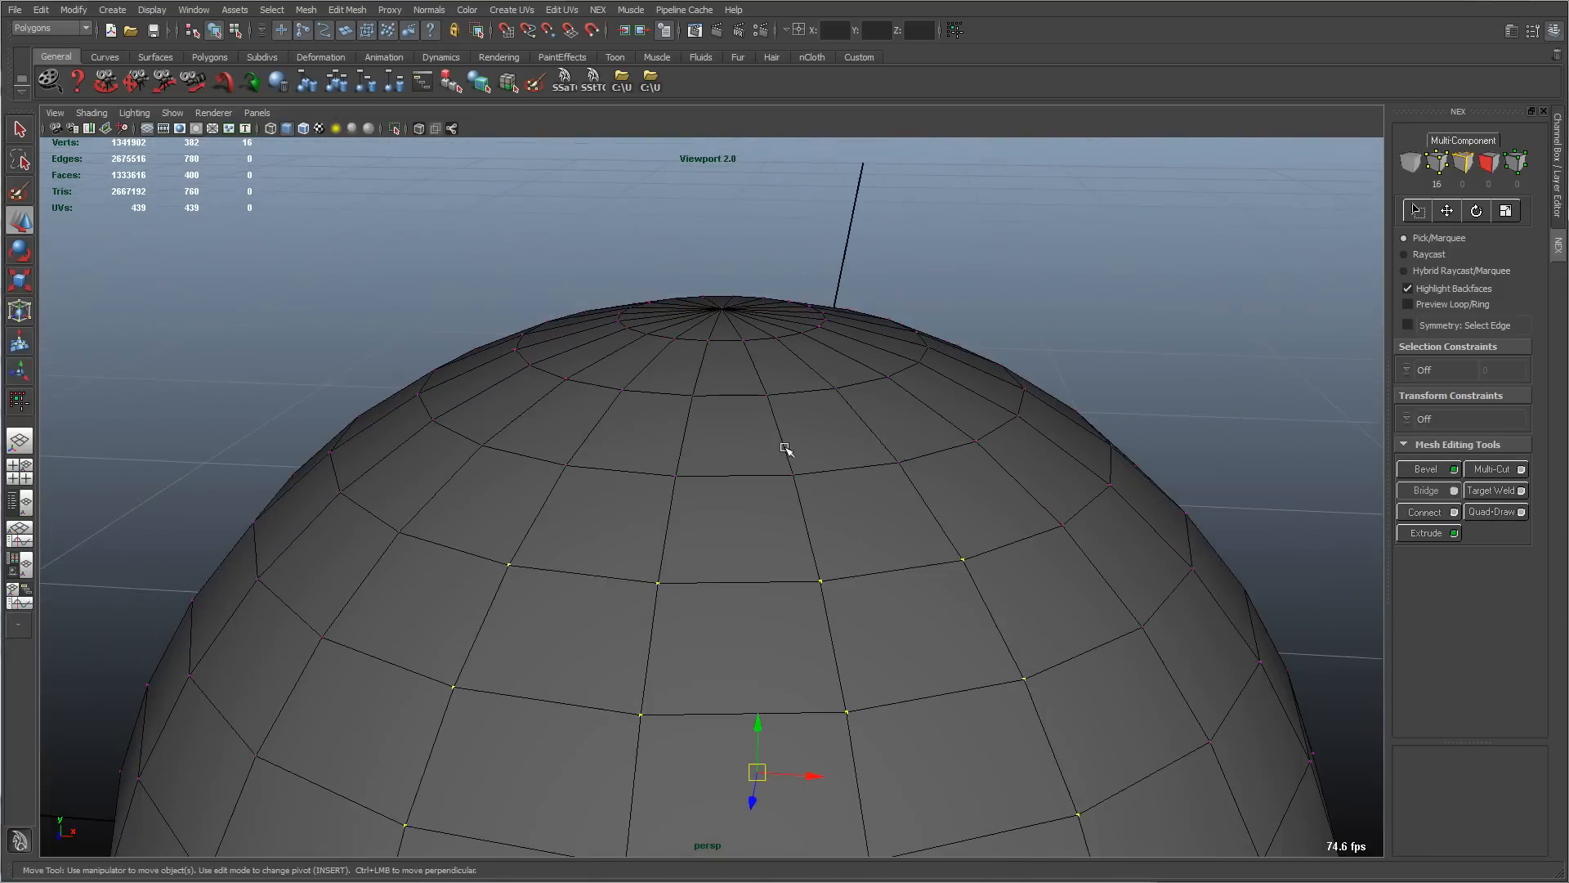
Step: Return the sphere to object mode and delete it from the scene
left_click_drag(785, 448, 684, 350, "alt")
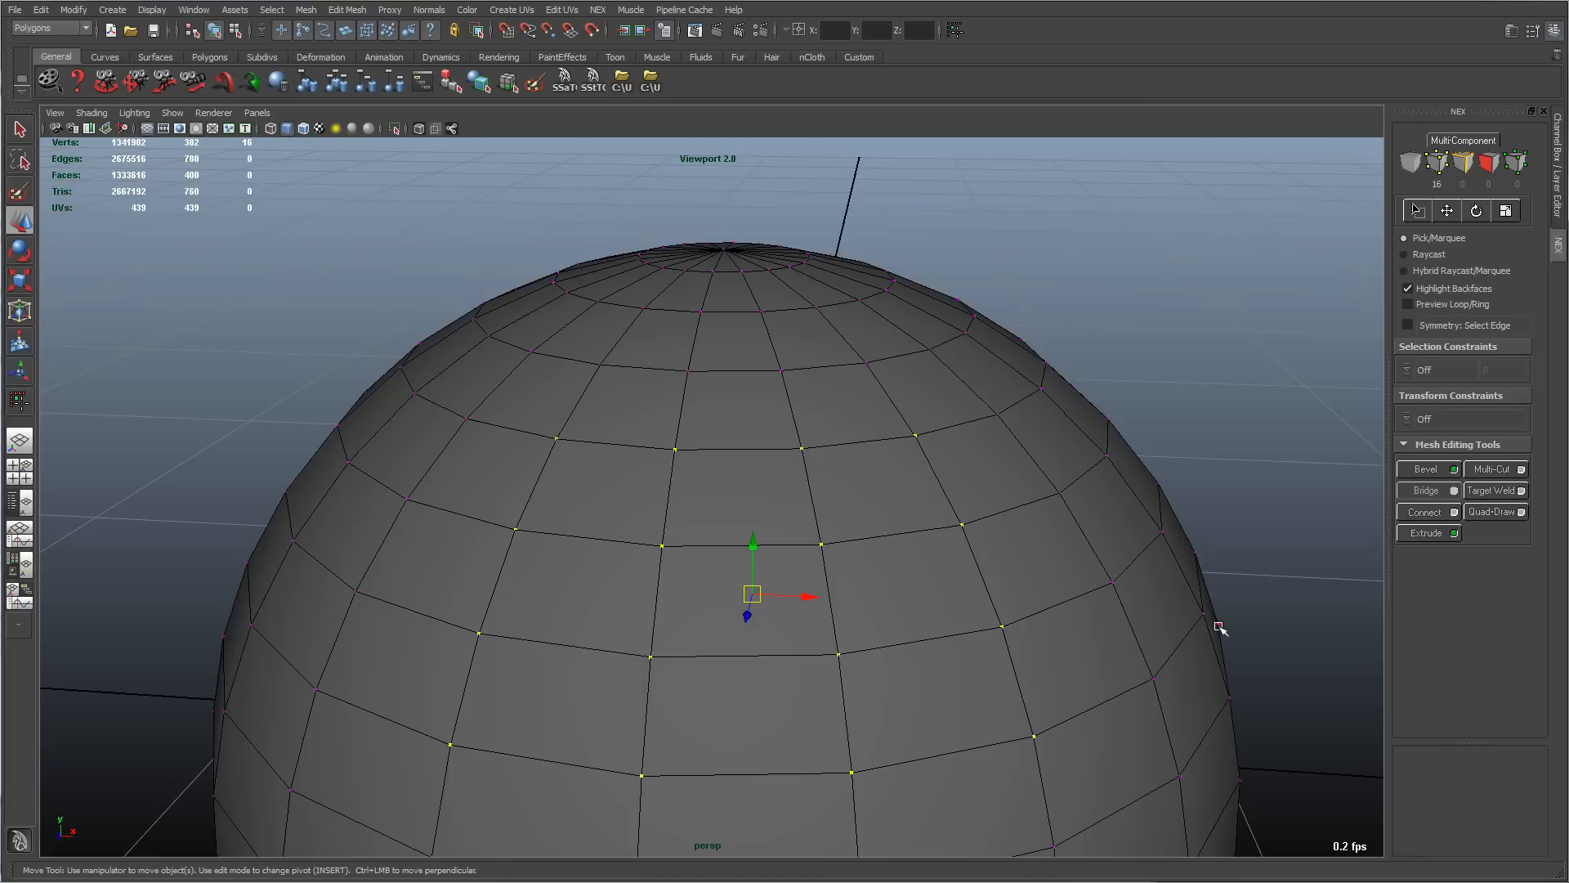
right_click_drag(1161, 603, 867, 607, "alt")
left_click_drag(865, 606, 826, 654, "alt")
key("F8")
key("Delete")
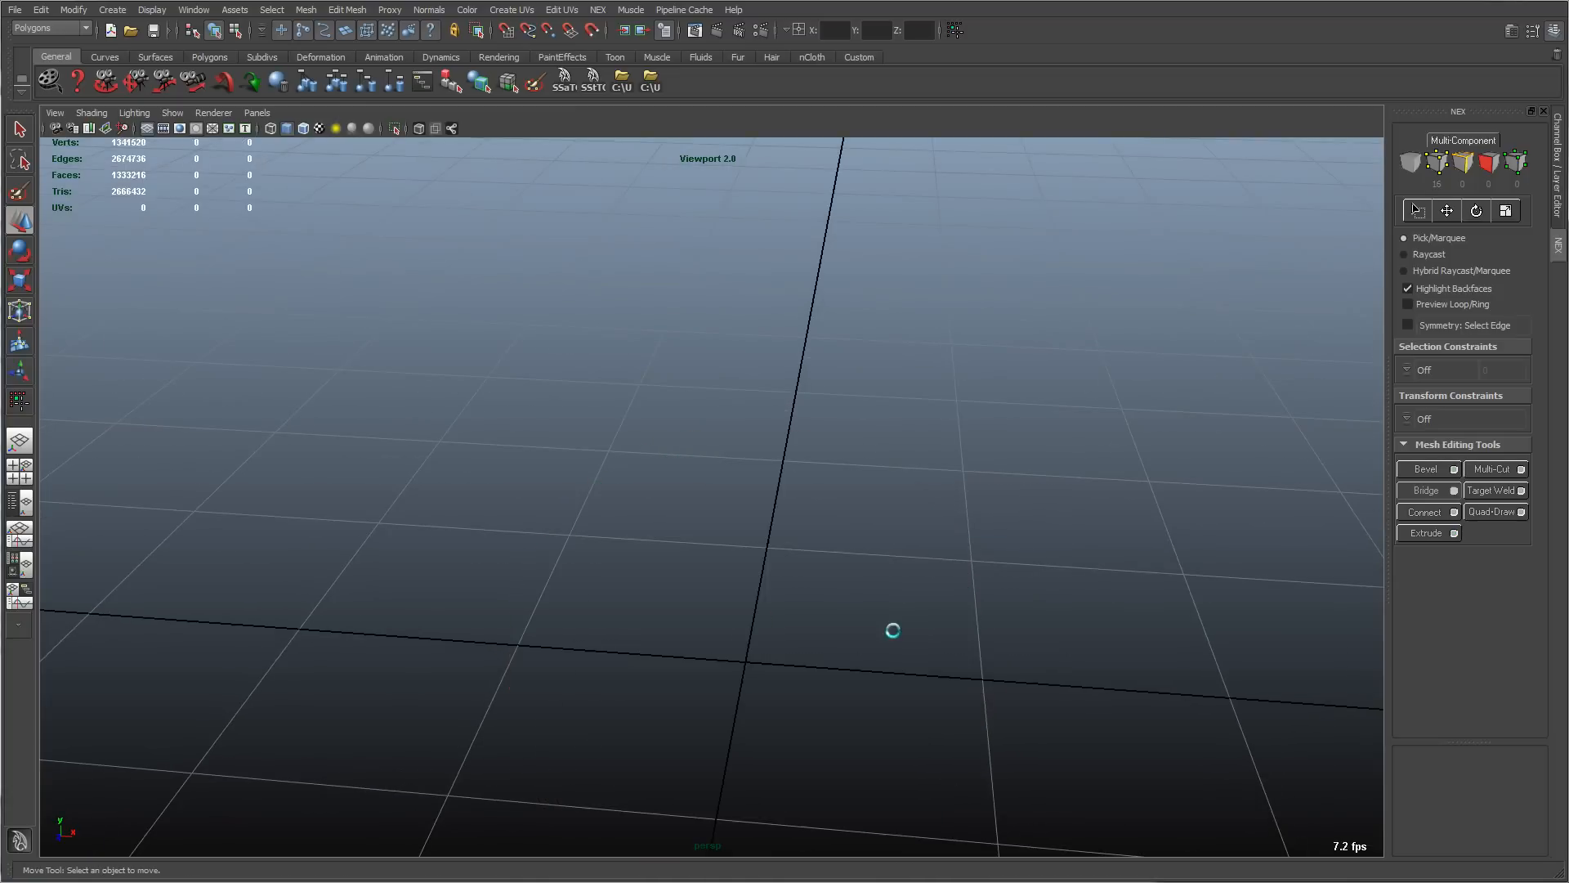
Step: Frame the remaining creature model and examine the dense wireframe across its chest up close
key("a")
right_click_drag(914, 479, 823, 481, "alt")
right_click_drag(907, 499, 1037, 505, "alt")
middle_click_drag(973, 453, 940, 498, "alt")
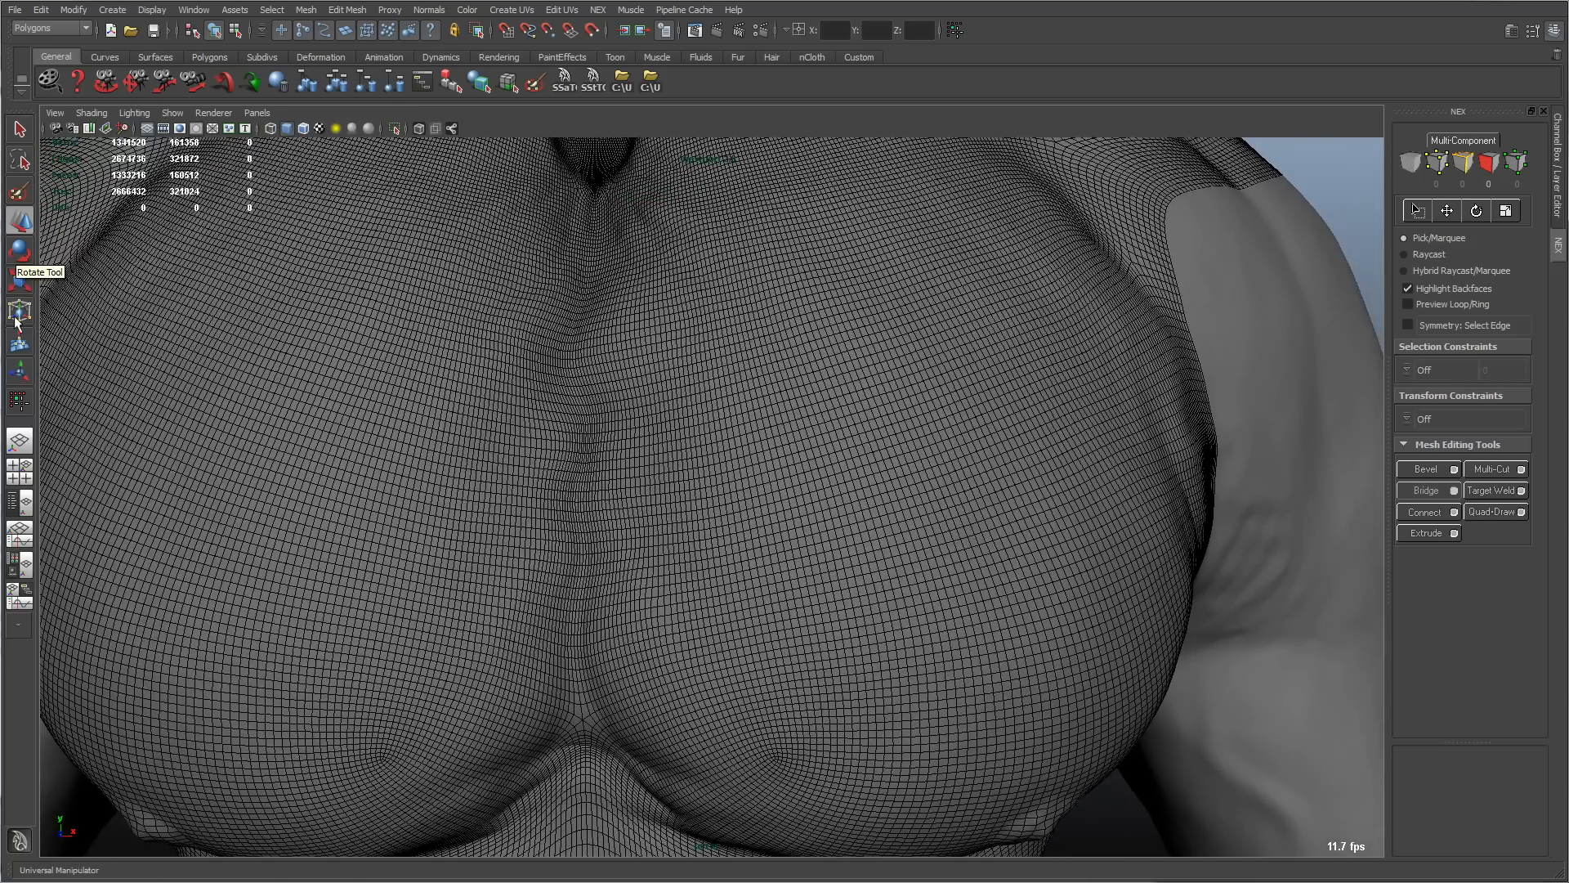
middle_click_drag(790, 361, 735, 419, "alt")
right_click_drag(736, 419, 825, 386, "alt")
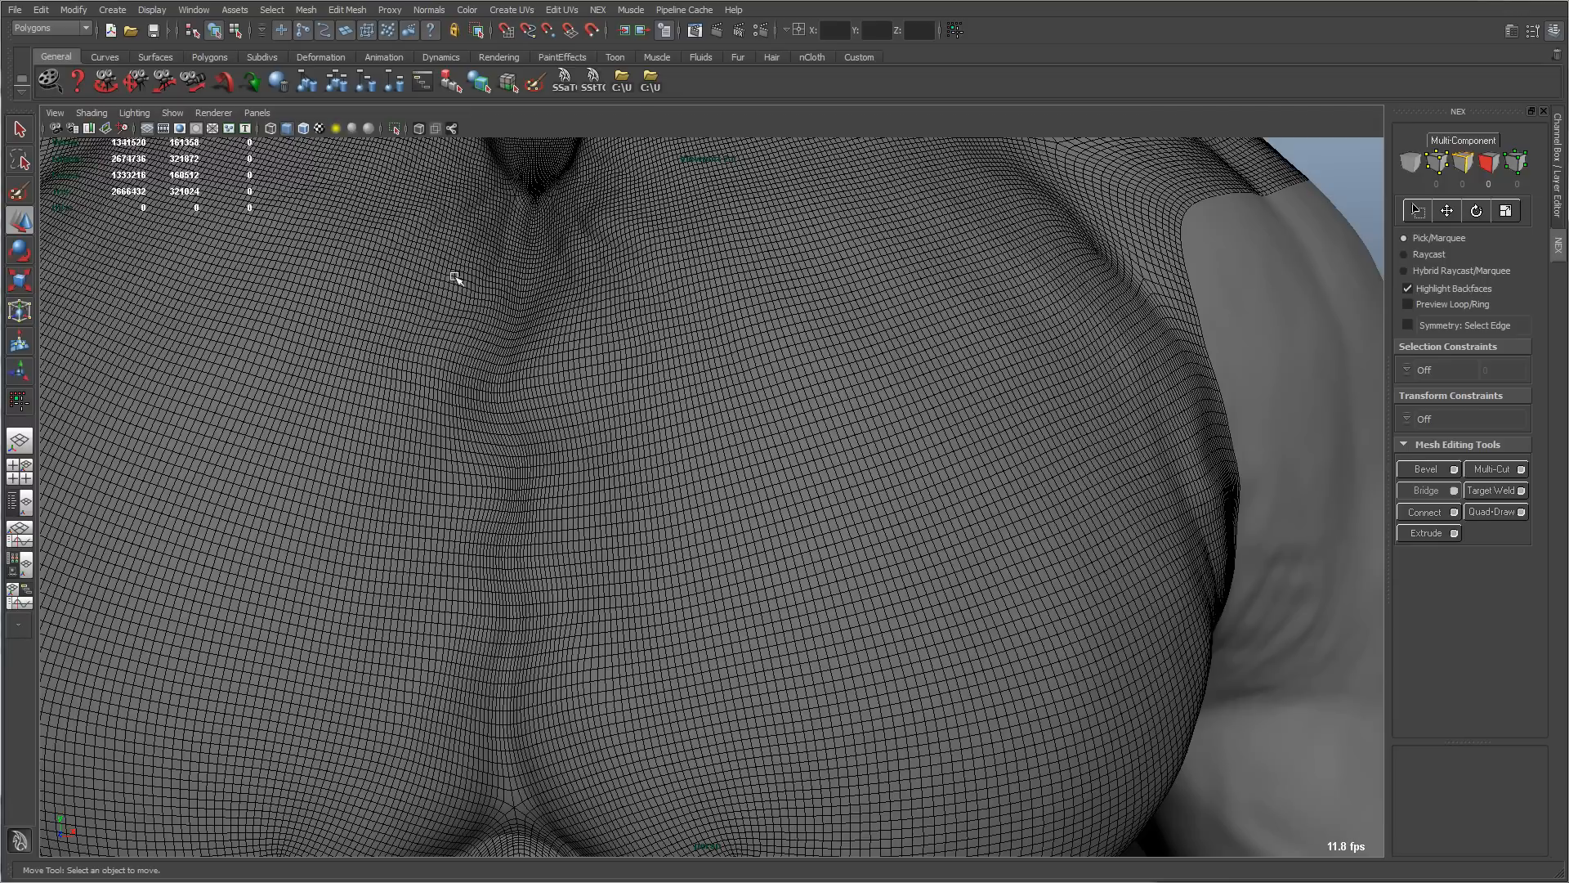
right_click_drag(926, 399, 814, 380, "alt")
middle_click_drag(814, 380, 770, 303, "alt")
right_click_drag(770, 302, 883, 288, "alt")
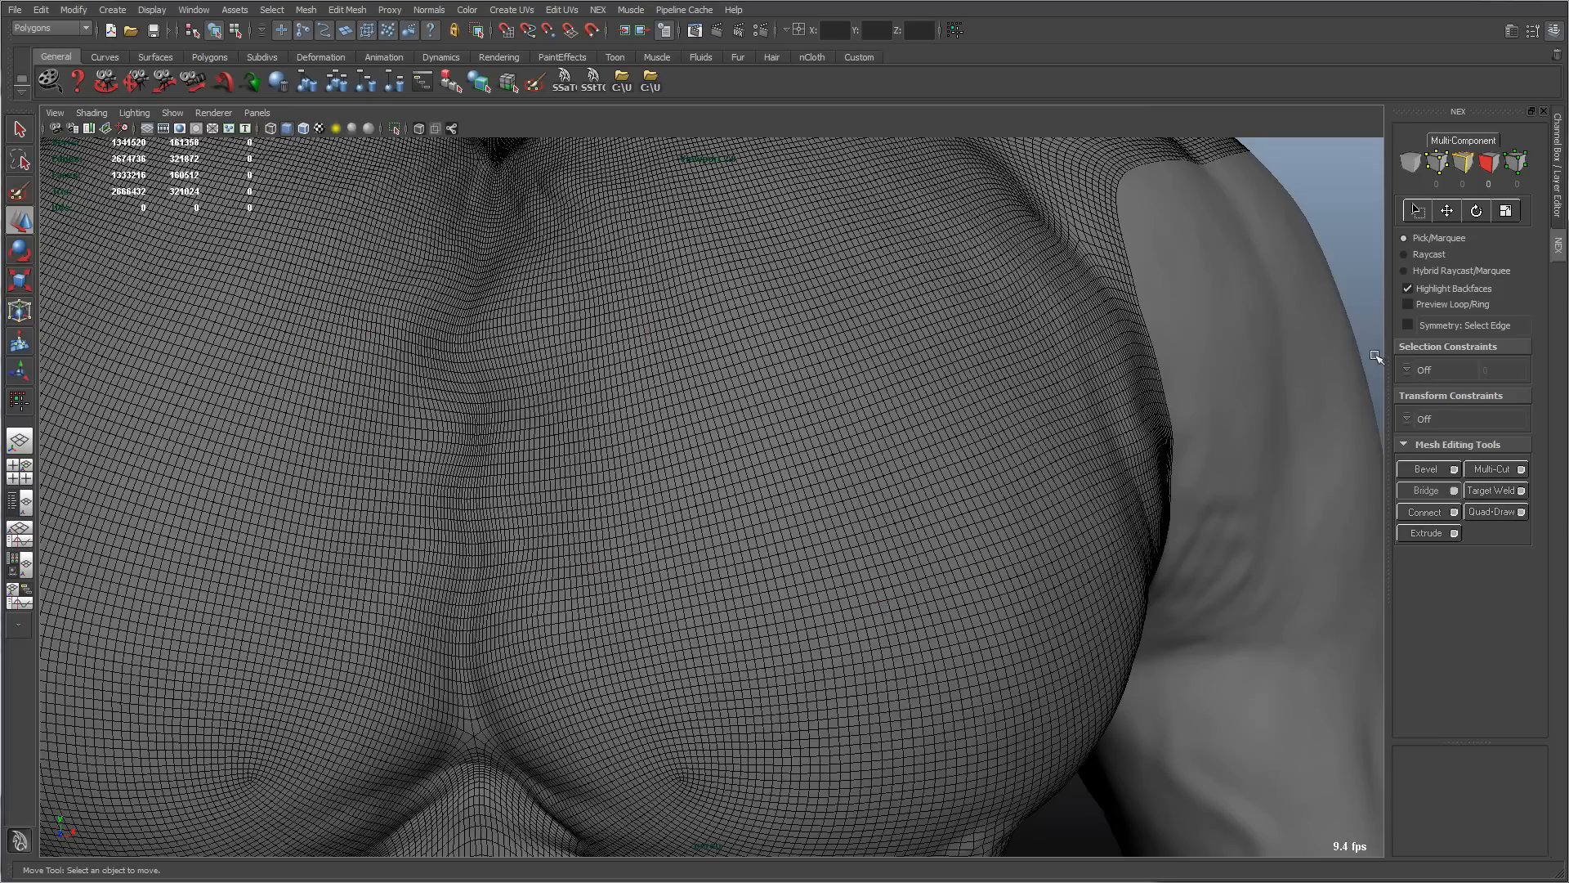
Step: Activate the NEX Select tool on the torso mesh and inspect its component highlighting across the chest
left_click(1417, 211)
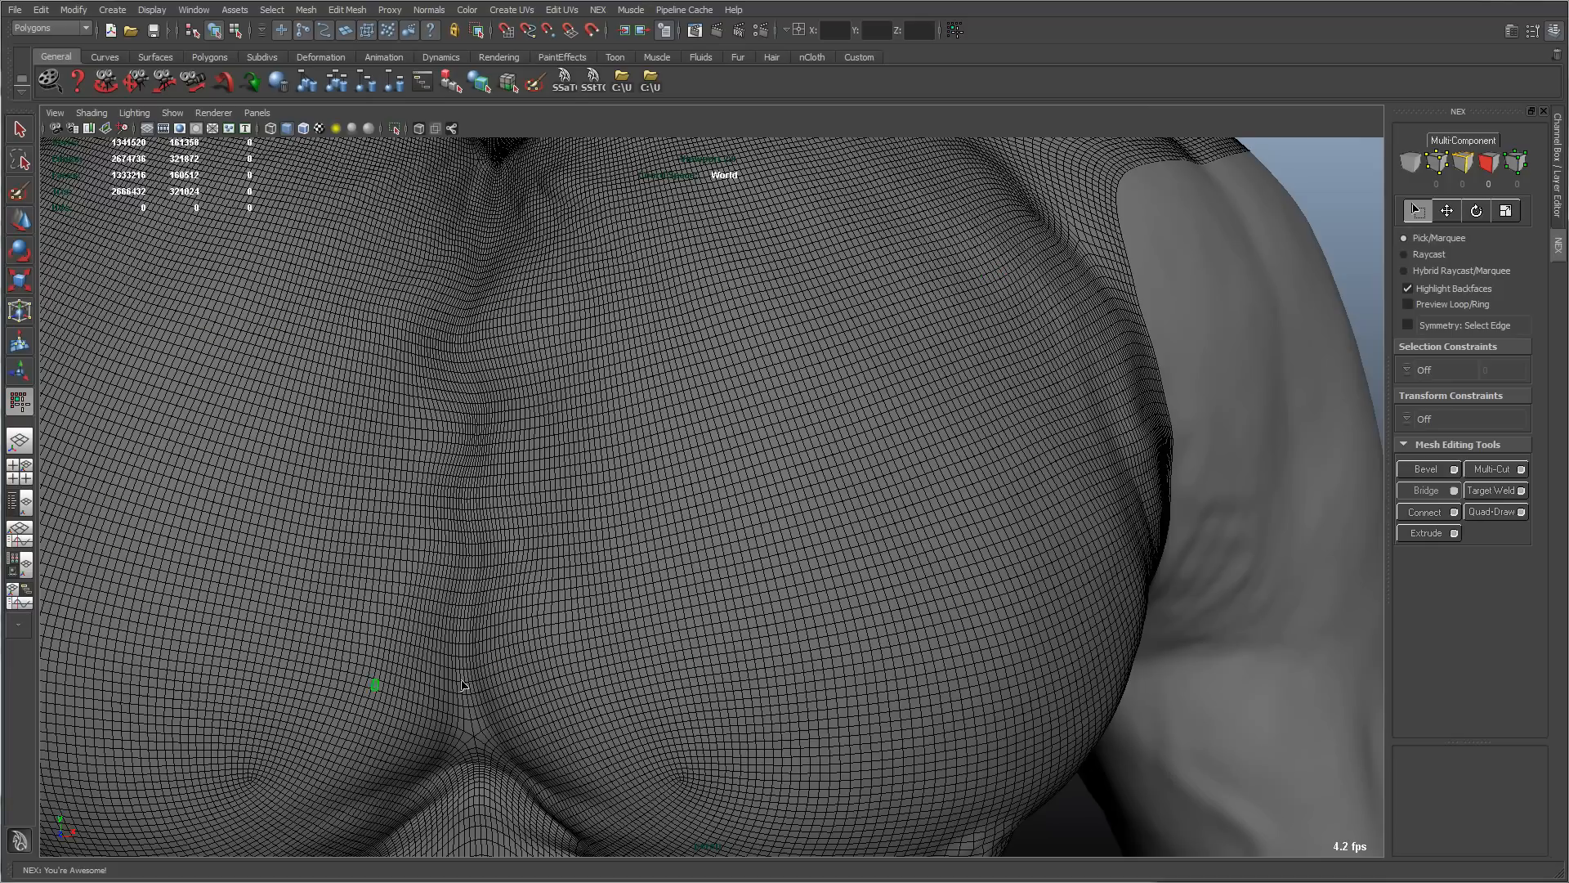
left_click_drag(939, 616, 827, 563, "alt")
scroll(883, 556, "up", 1)
scroll(882, 557, "down", 1)
middle_click_drag(878, 548, 825, 532, "alt")
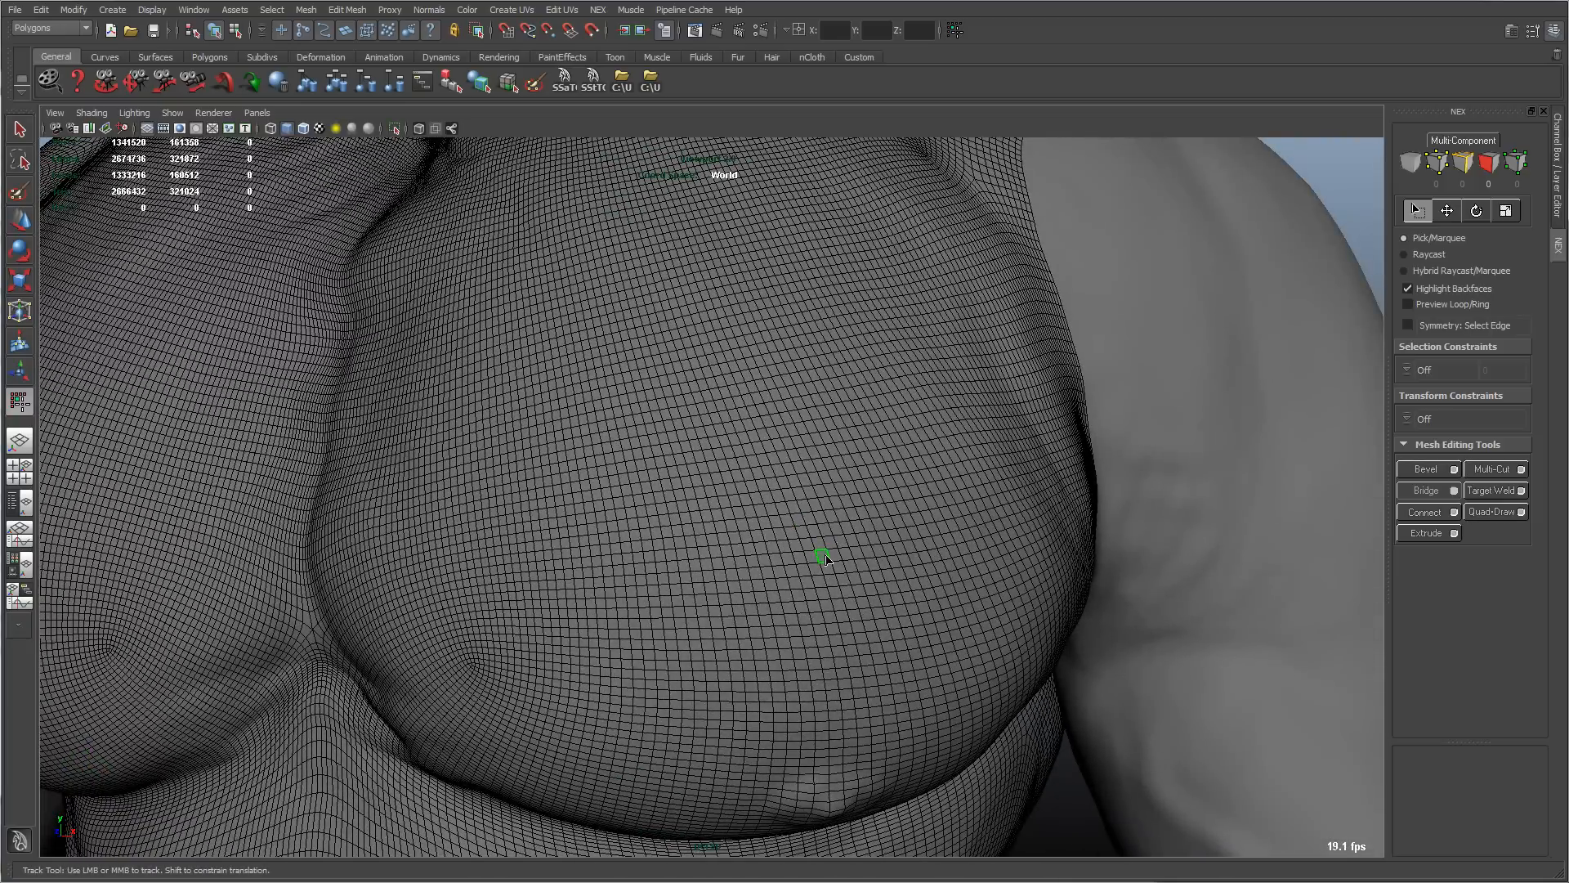
right_click_drag(825, 559, 877, 598, "alt")
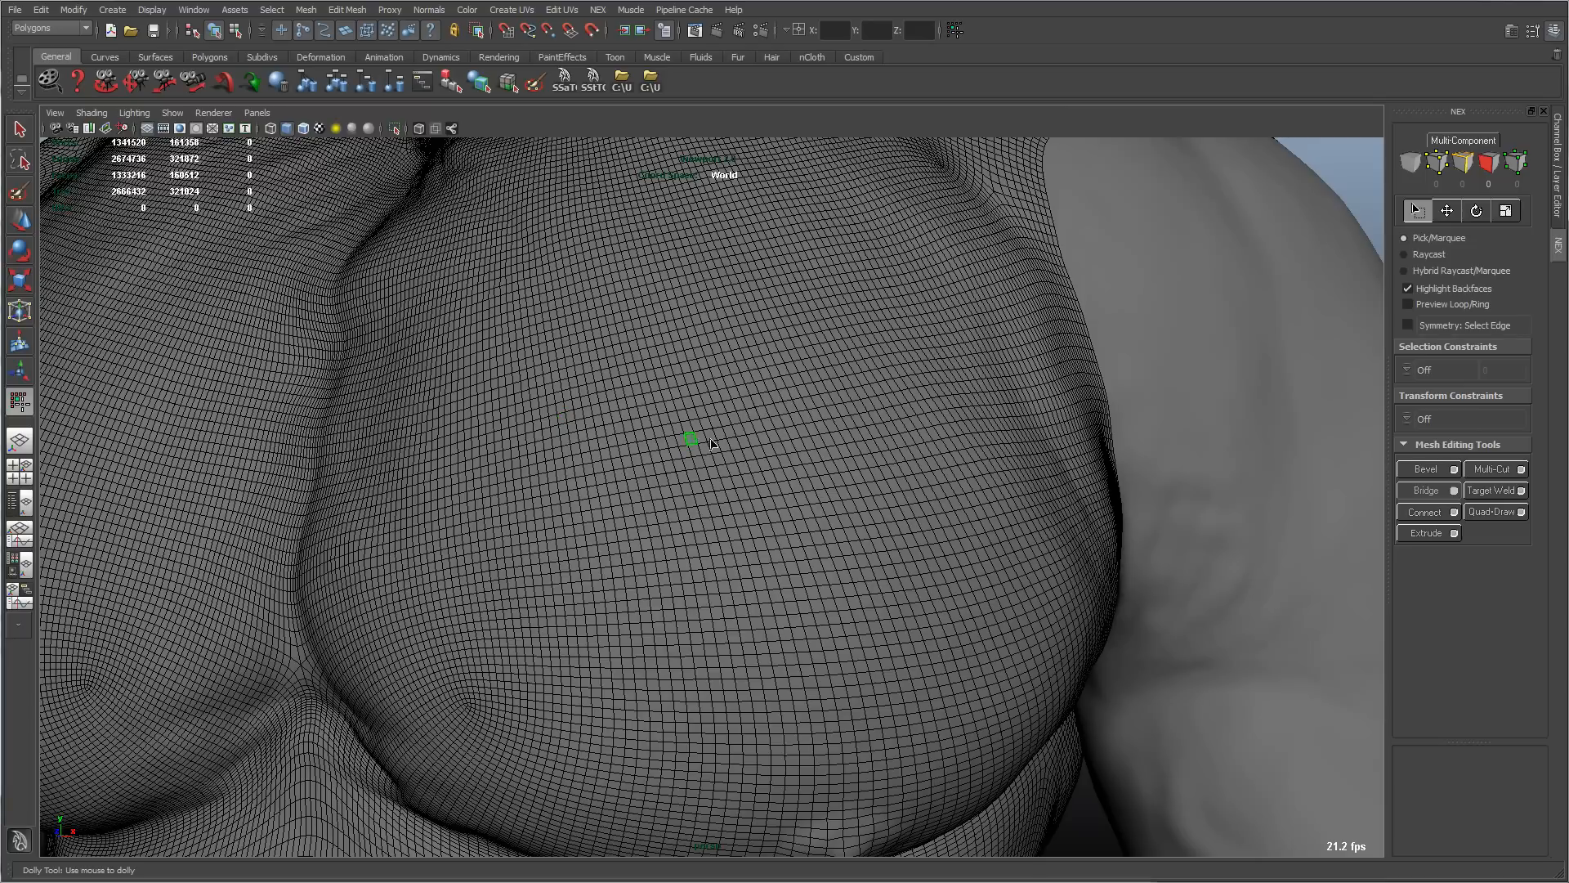
right_click_drag(789, 436, 654, 435, "alt")
left_click_drag(654, 434, 752, 466, "alt")
right_click_drag(752, 466, 689, 328, "alt")
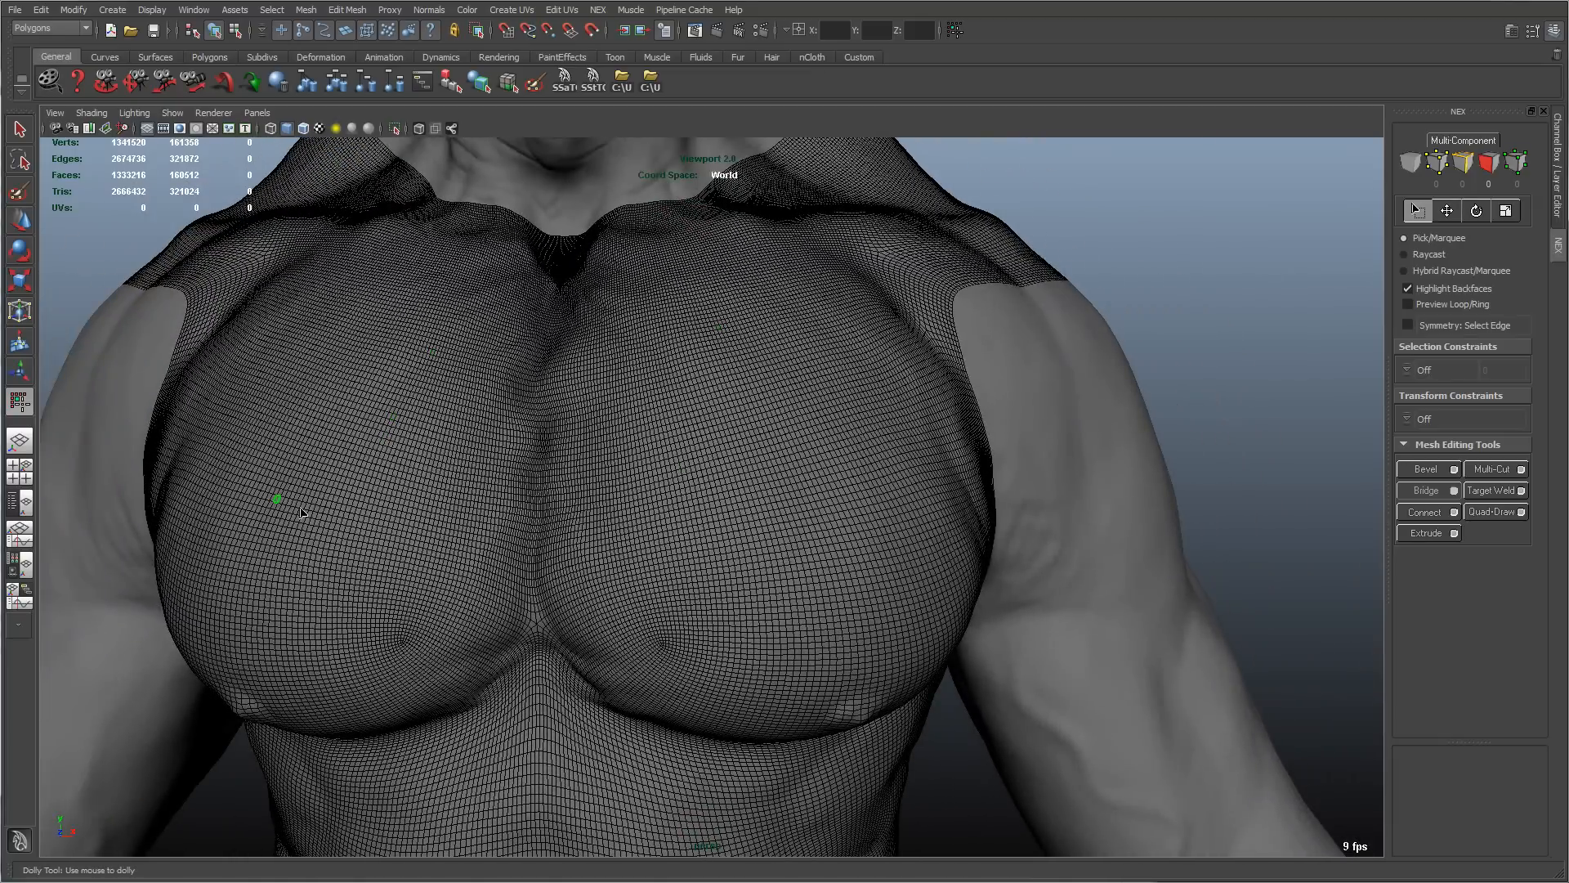
Step: Switch to the NEX Move tool and try soft selection on the upper chest and on one lower pectoral
left_click(784, 470)
key("w")
left_click(711, 343)
left_click(575, 366)
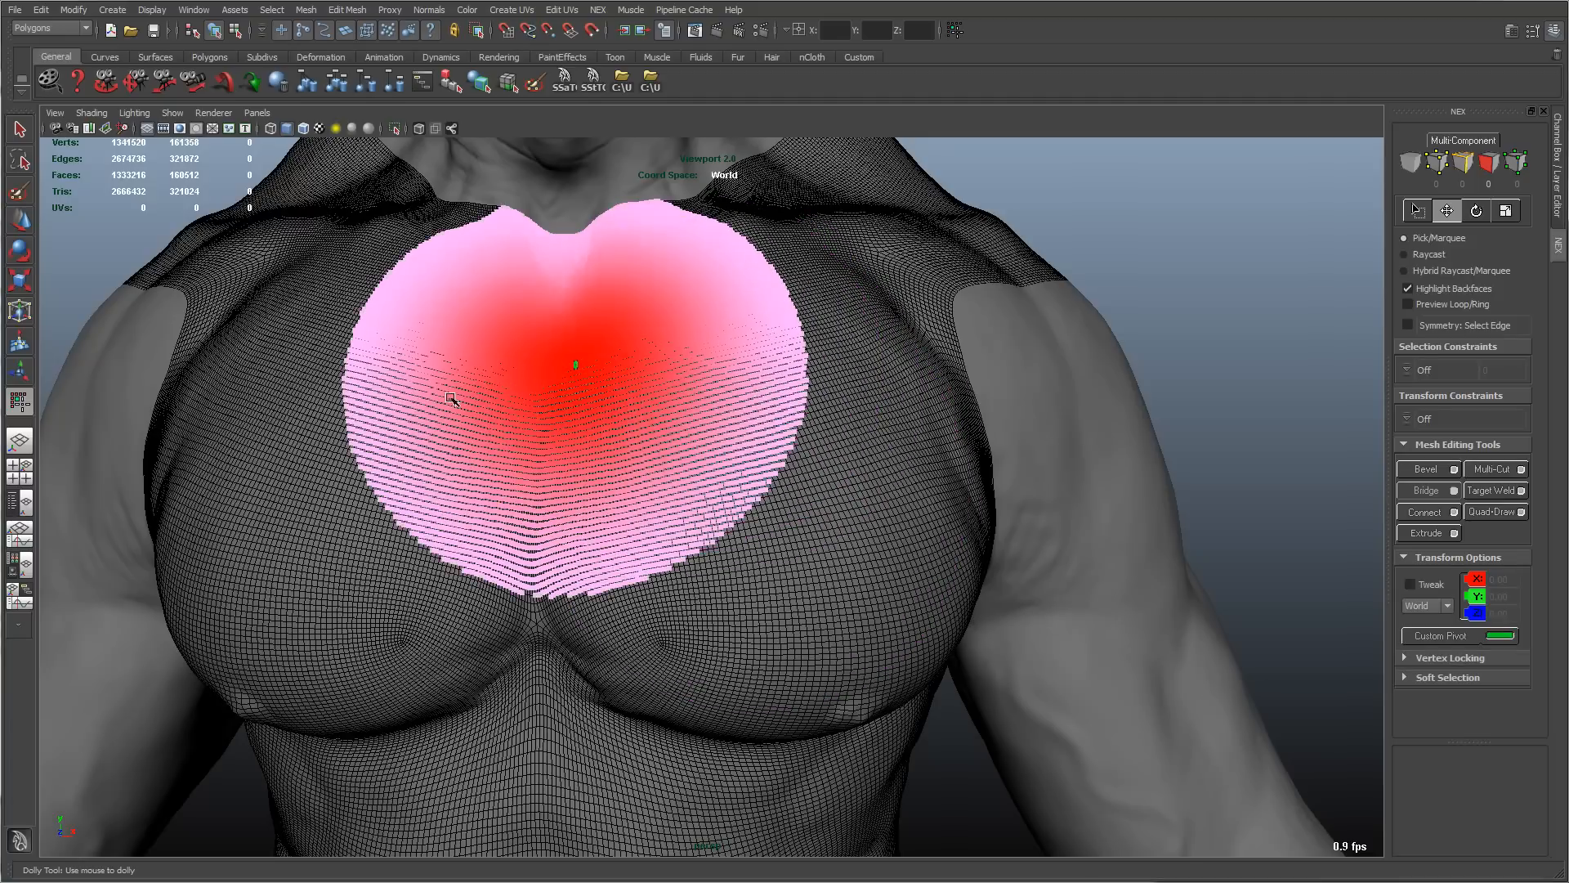
middle_click_drag(450, 398, 720, 725)
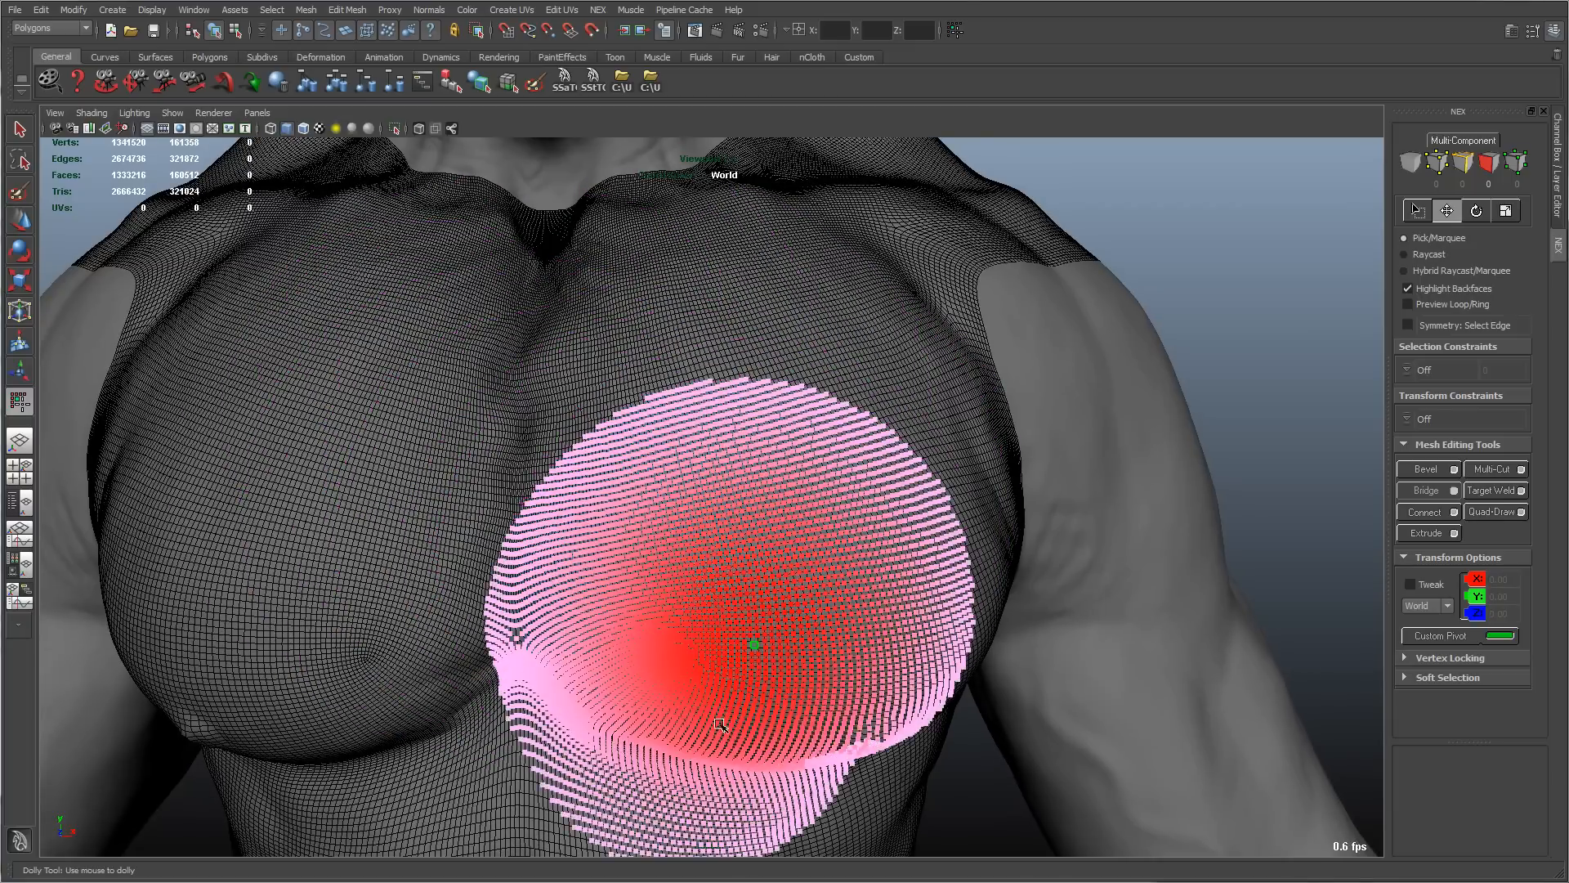